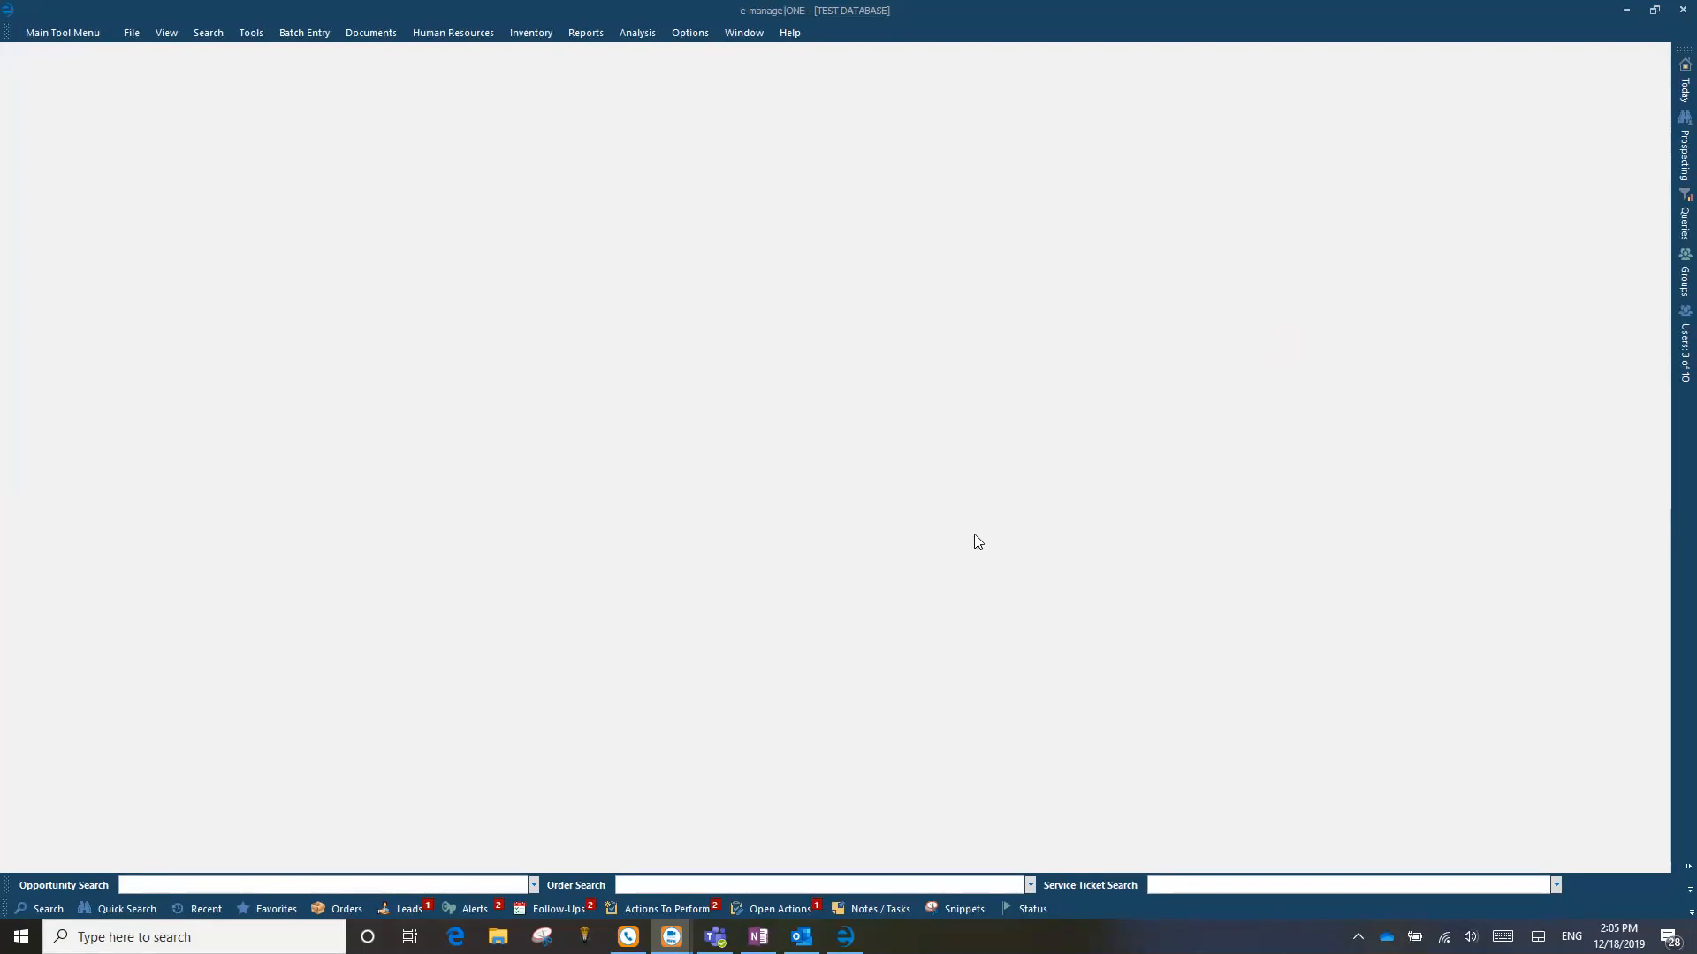
Step: Open the Review/Enter Acknowledgements action item for the Bank of Texas project from the list of actions to perform
click(664, 908)
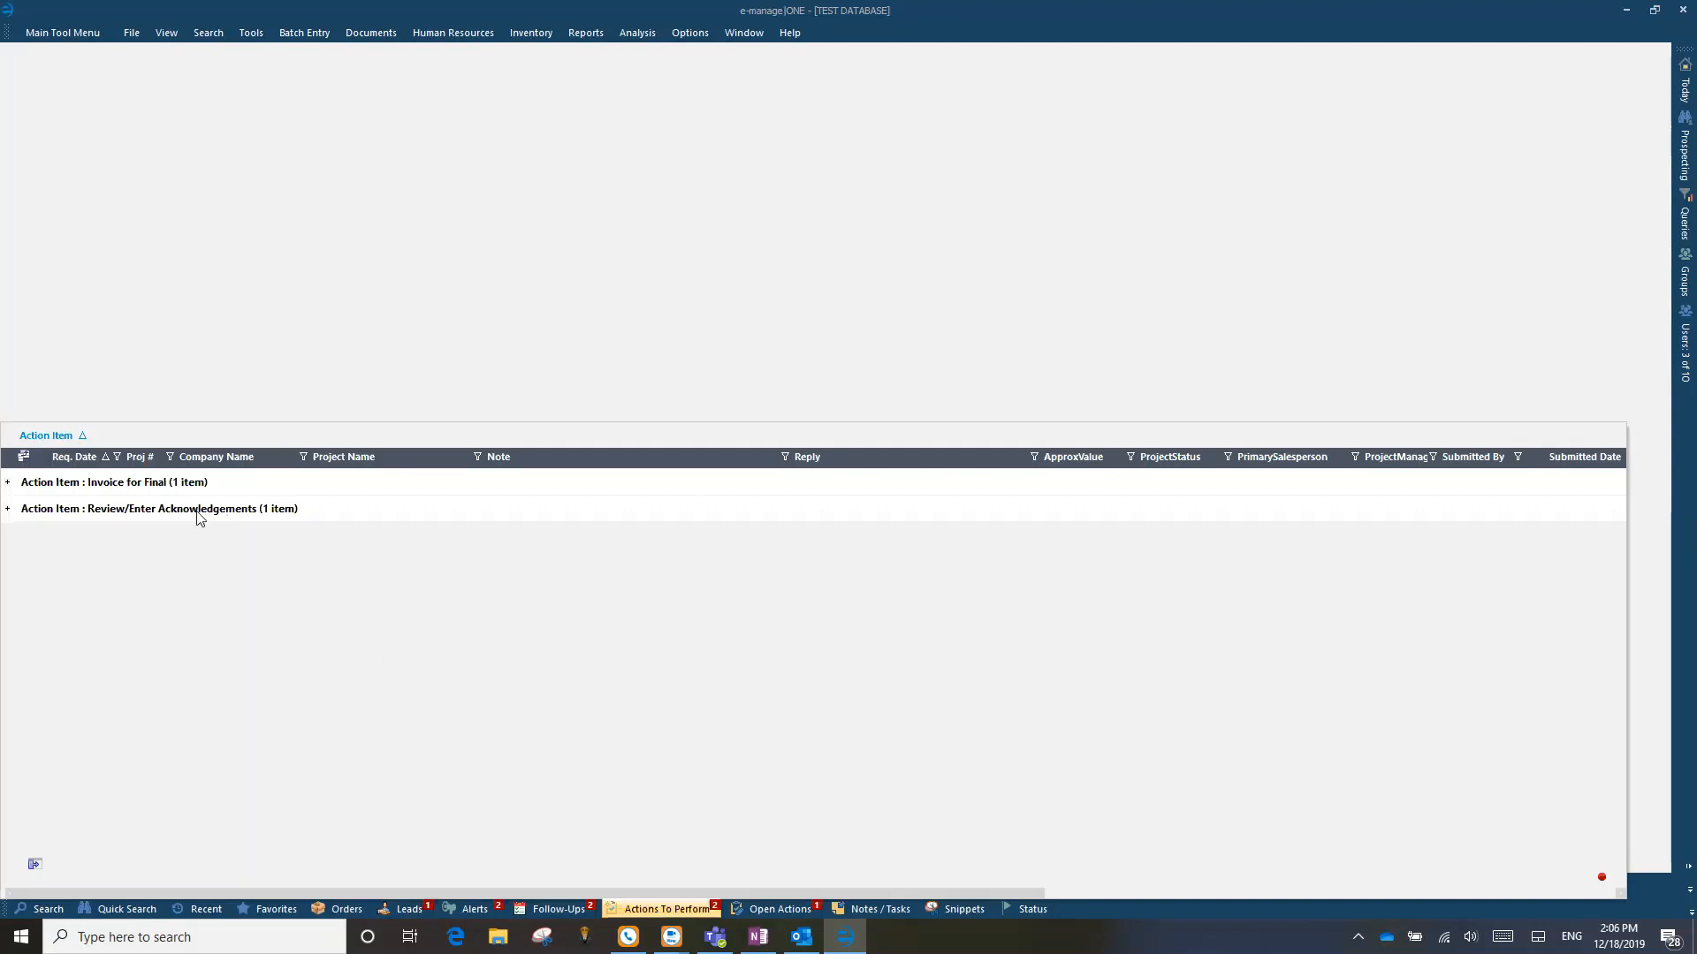
click(8, 510)
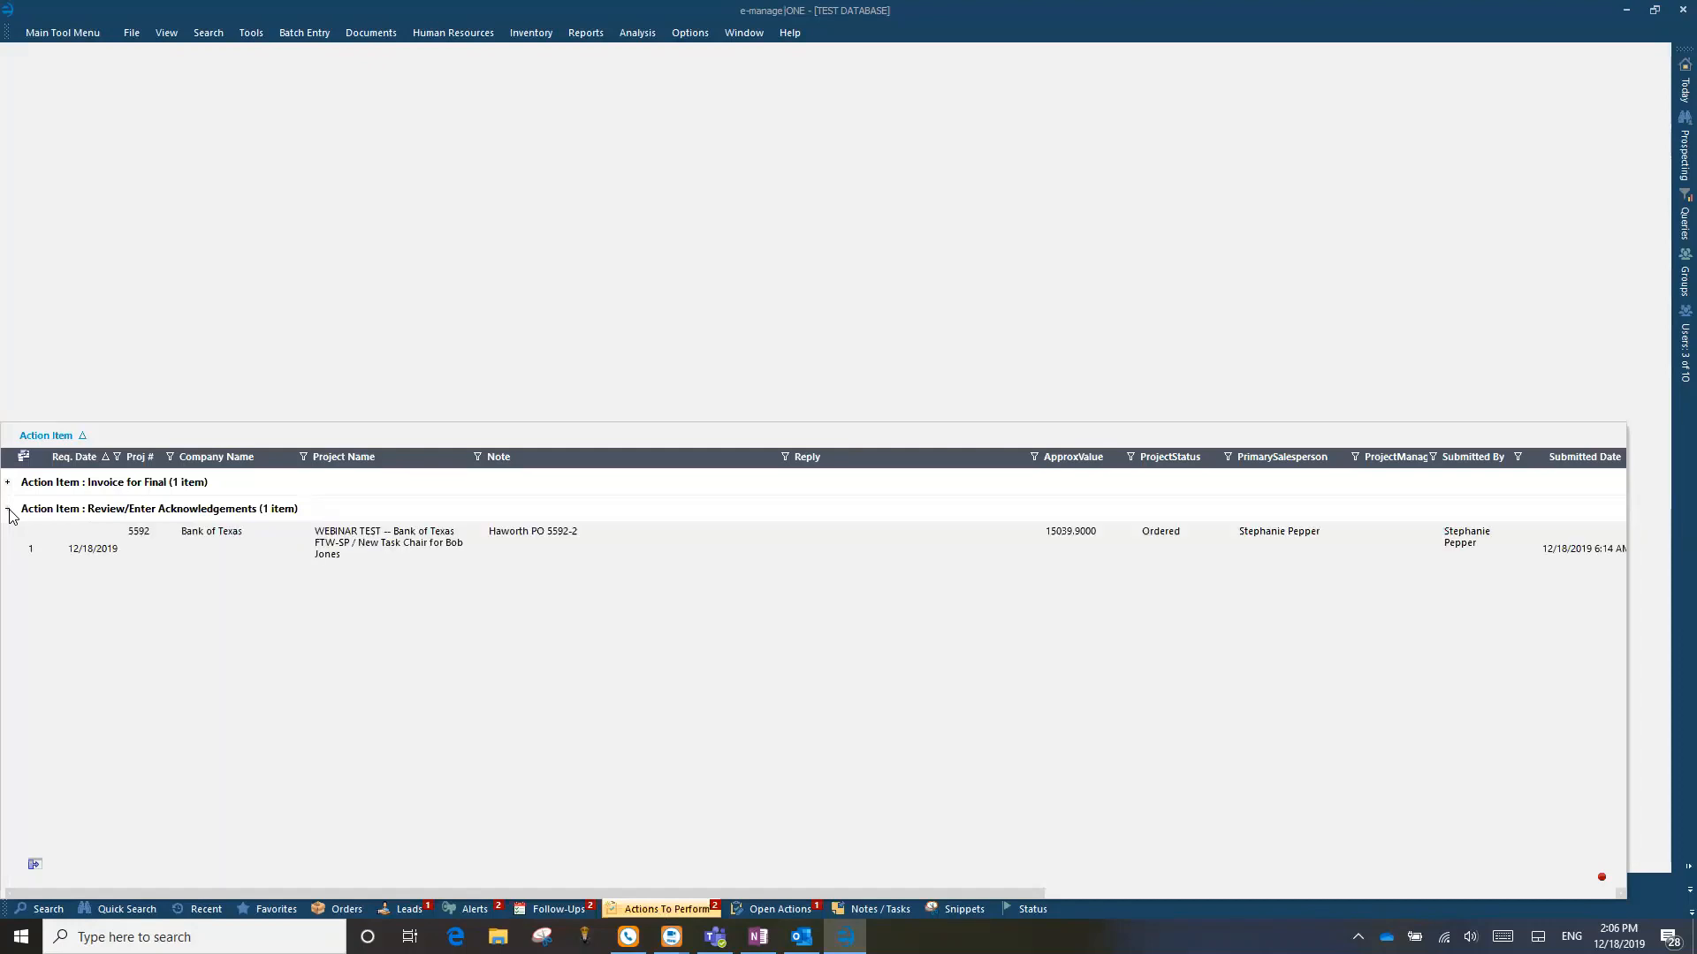
click(415, 561)
click(429, 569)
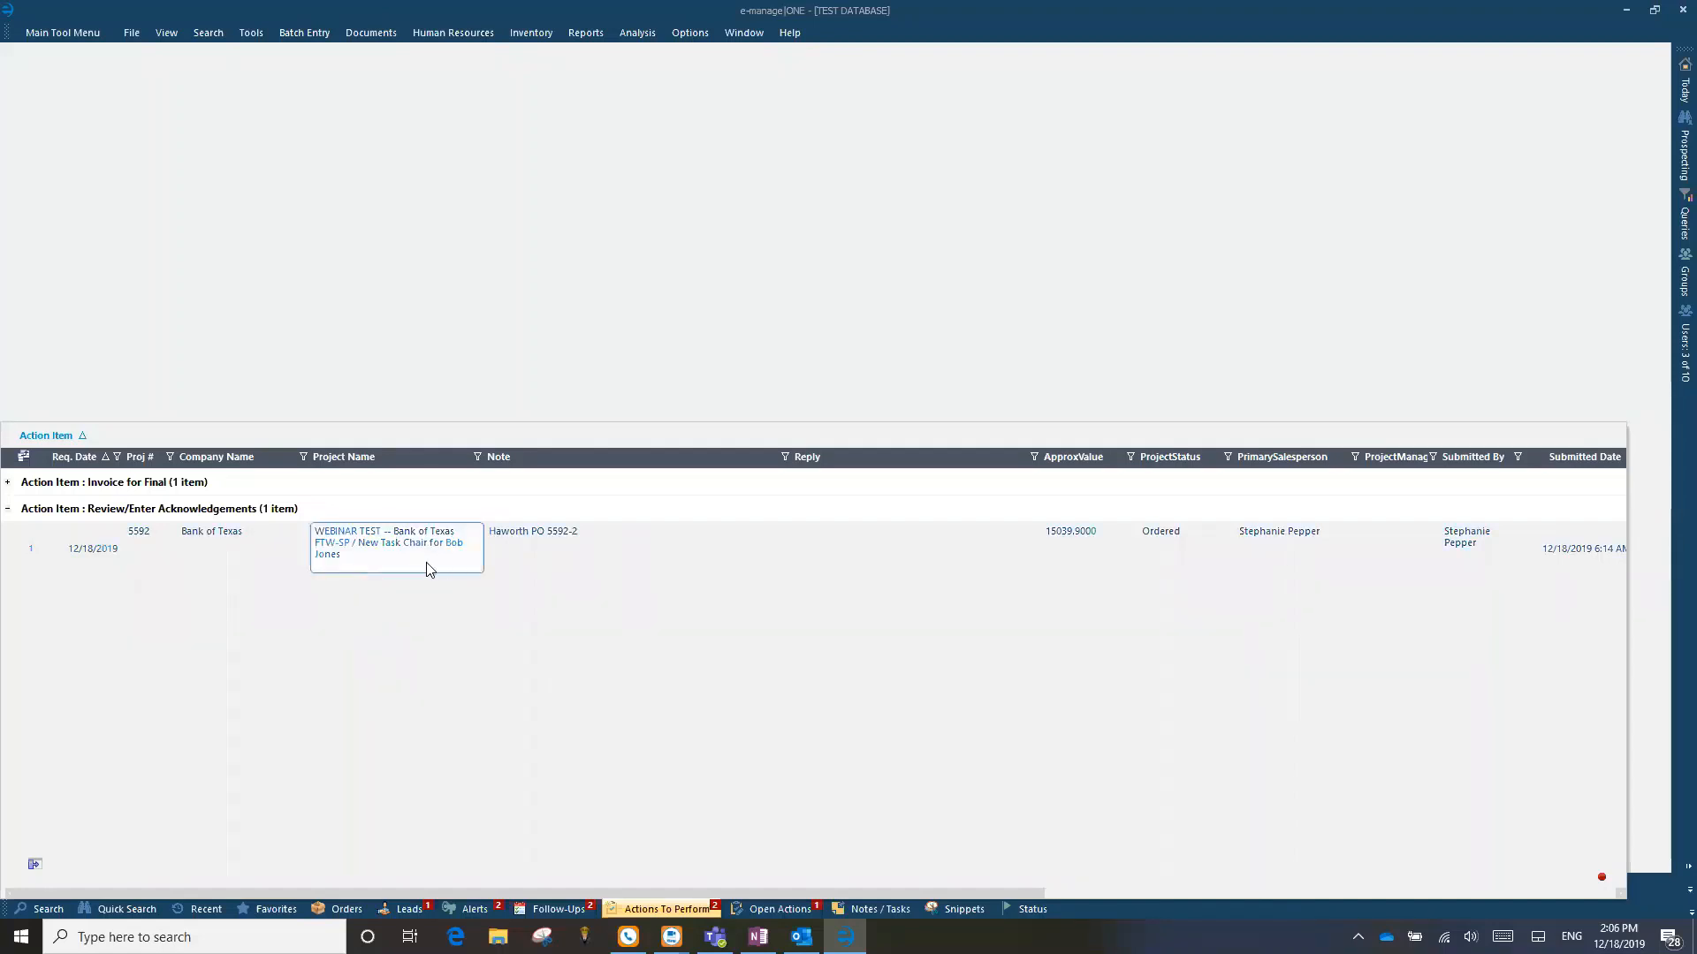
click(454, 697)
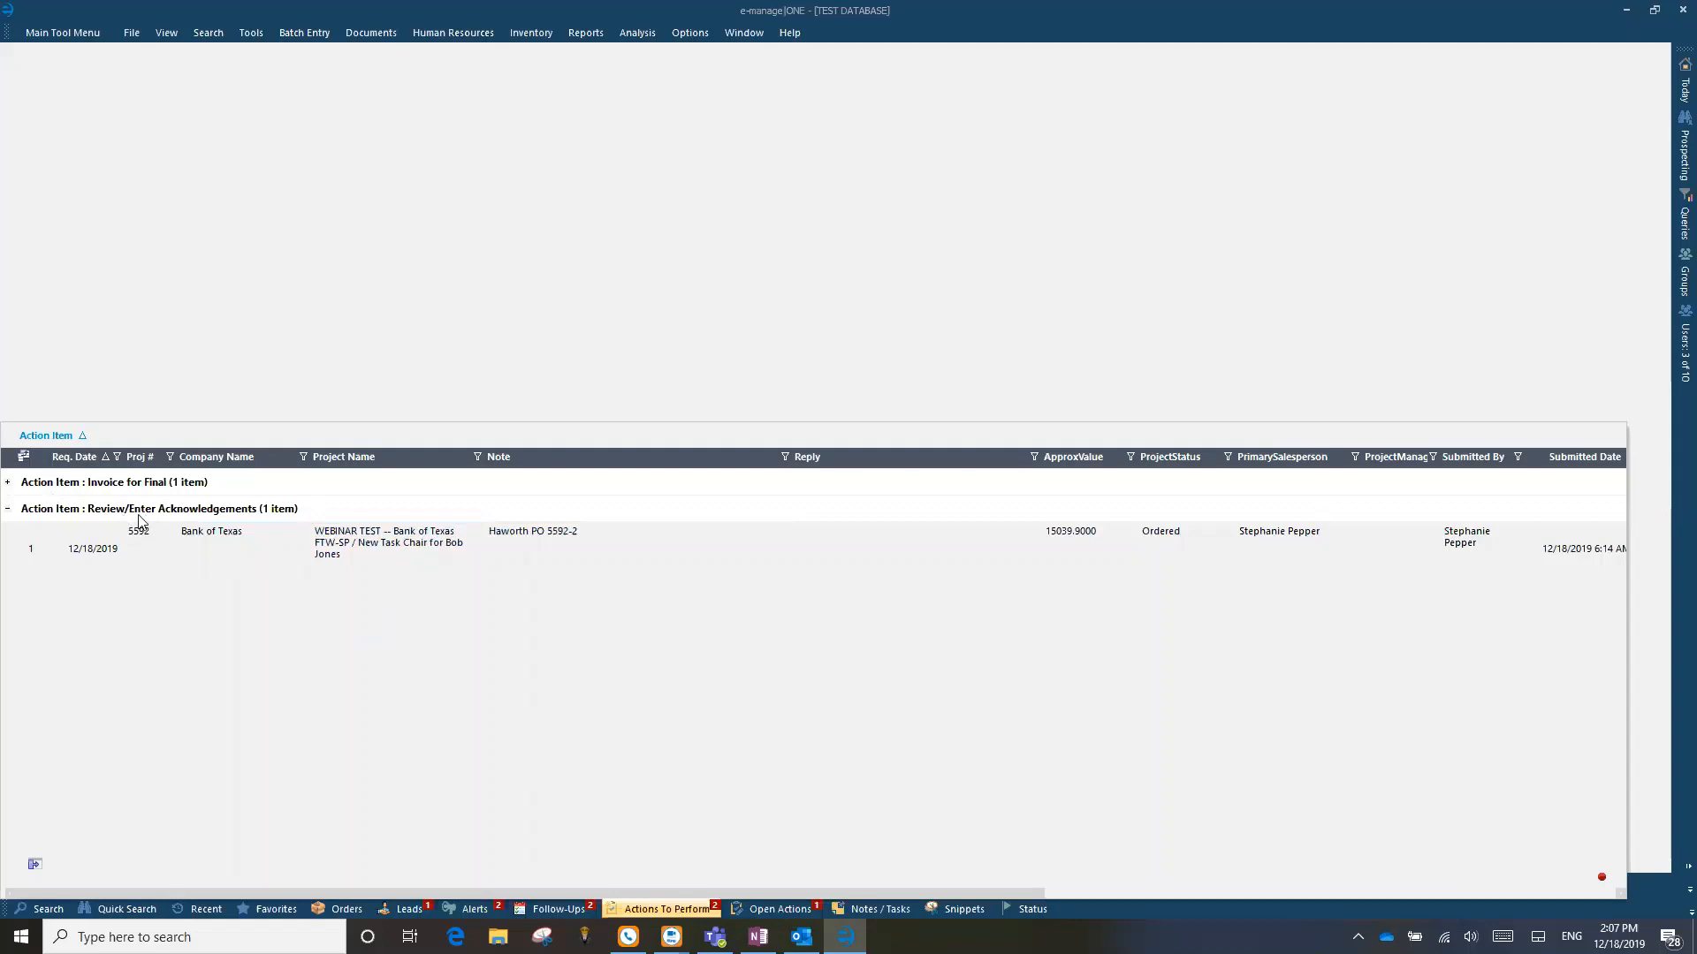
click(30, 549)
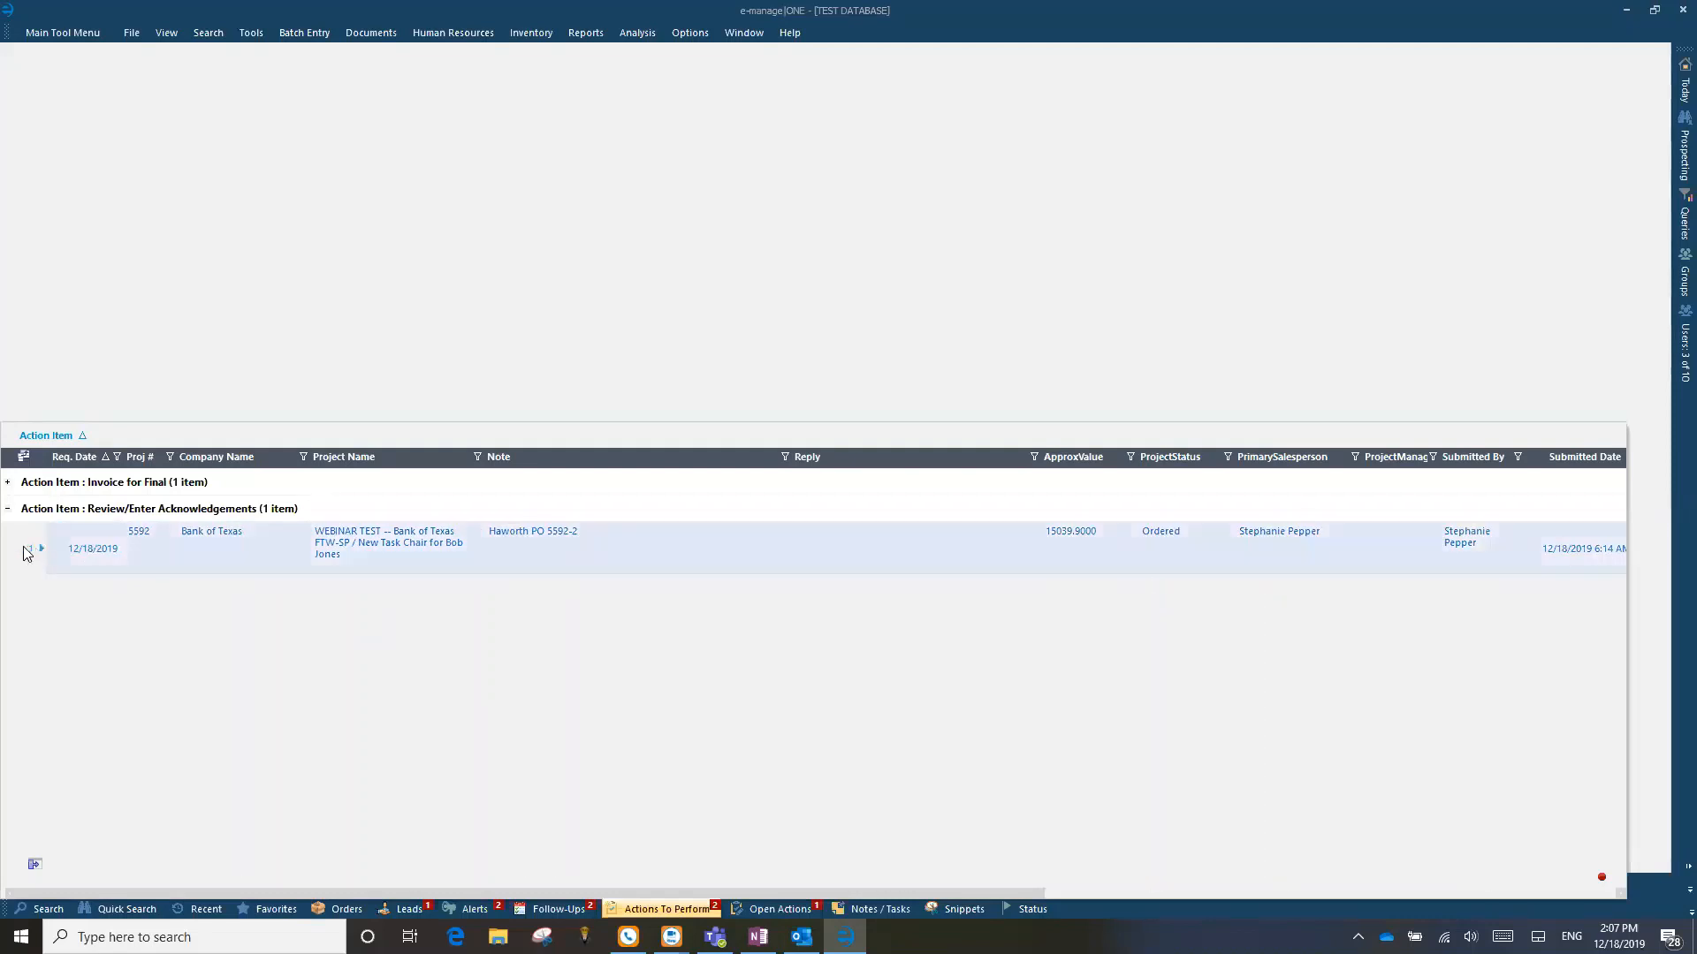
double_click(361, 550)
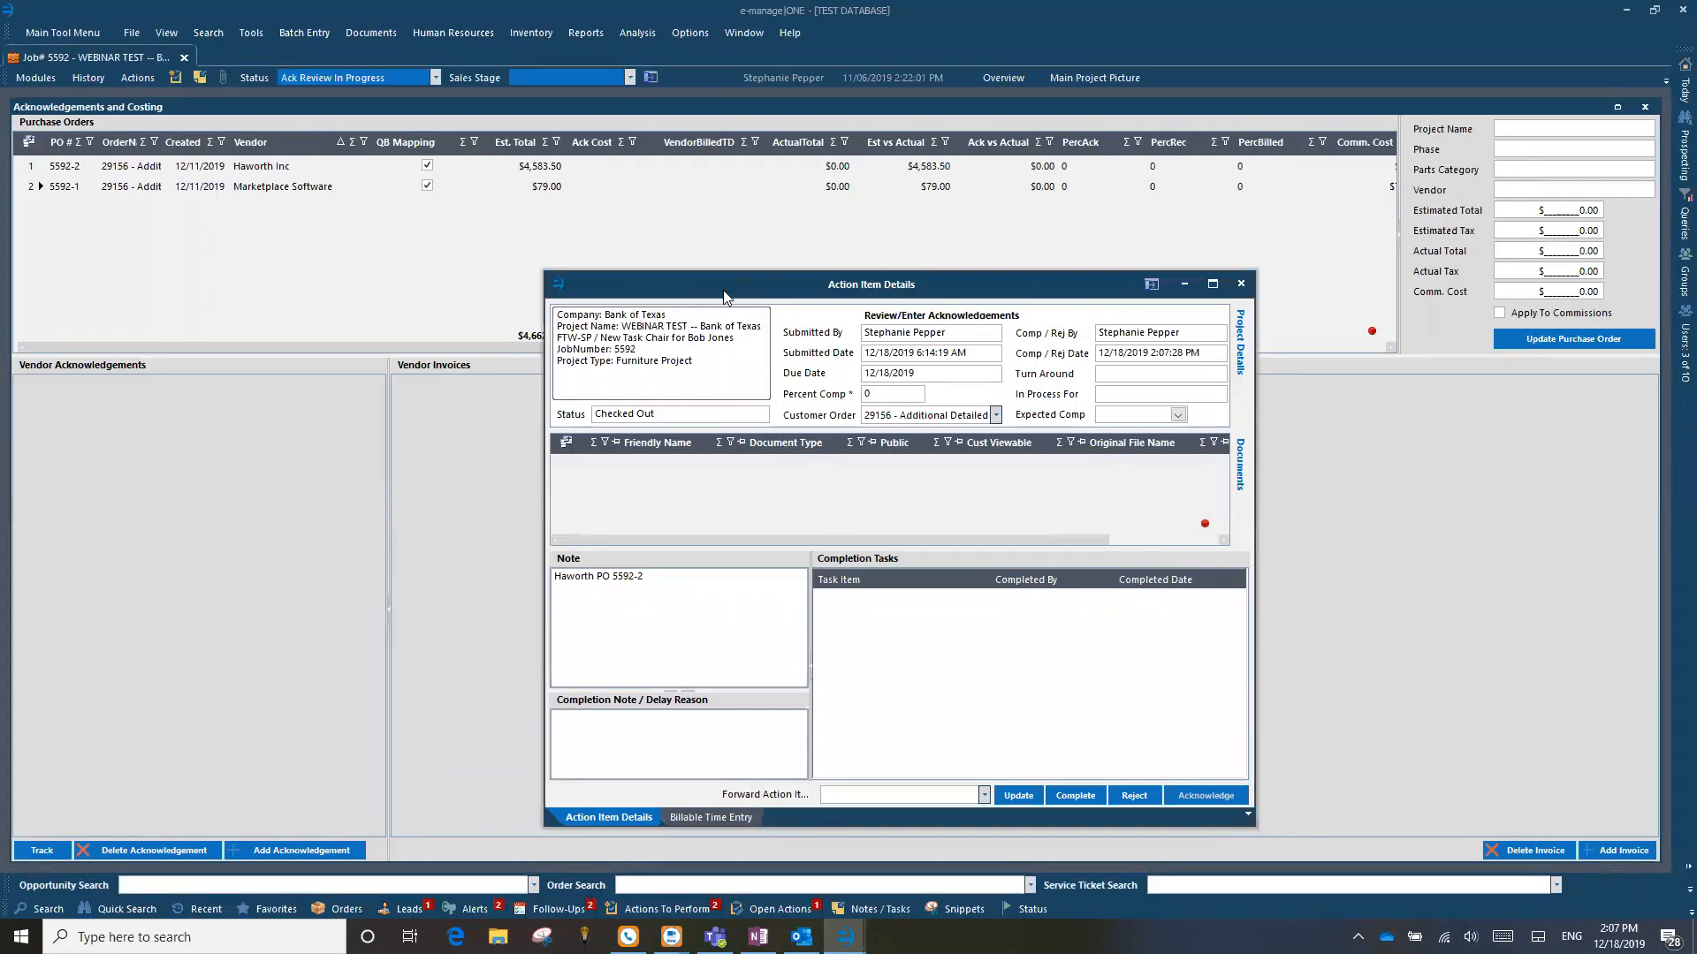
Step: Check which purchase order the action item's note refers to, then minimize the action item details
drag(722, 290, 699, 248)
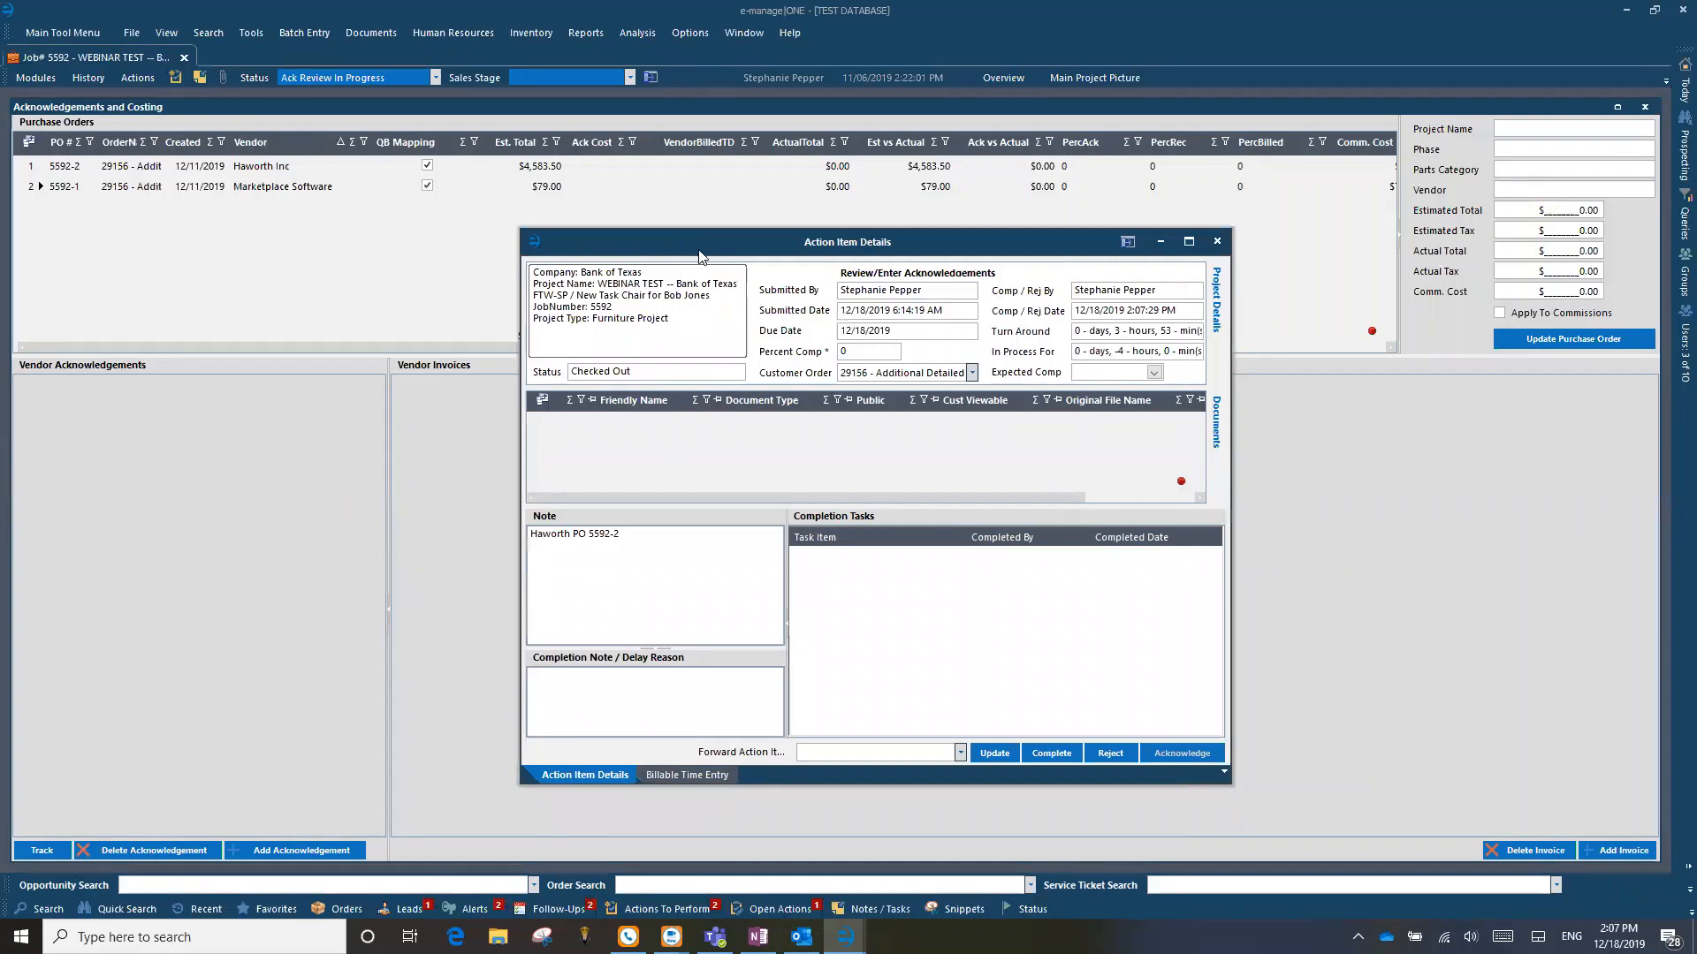
drag(629, 533, 476, 551)
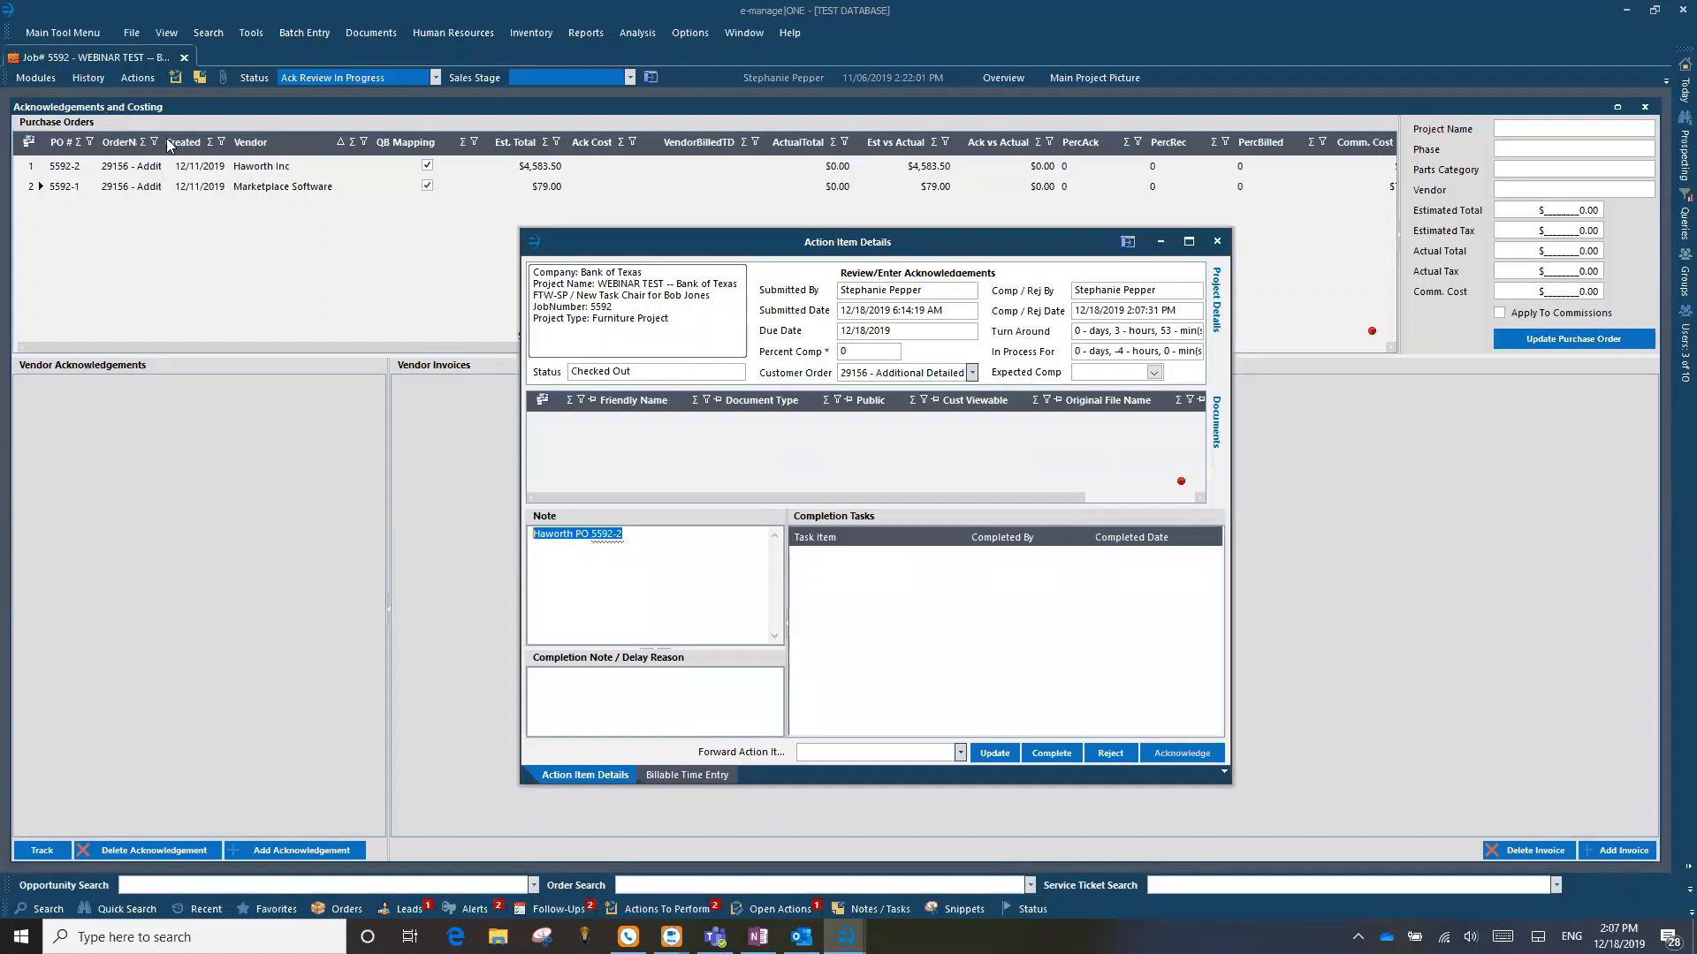
click(1160, 241)
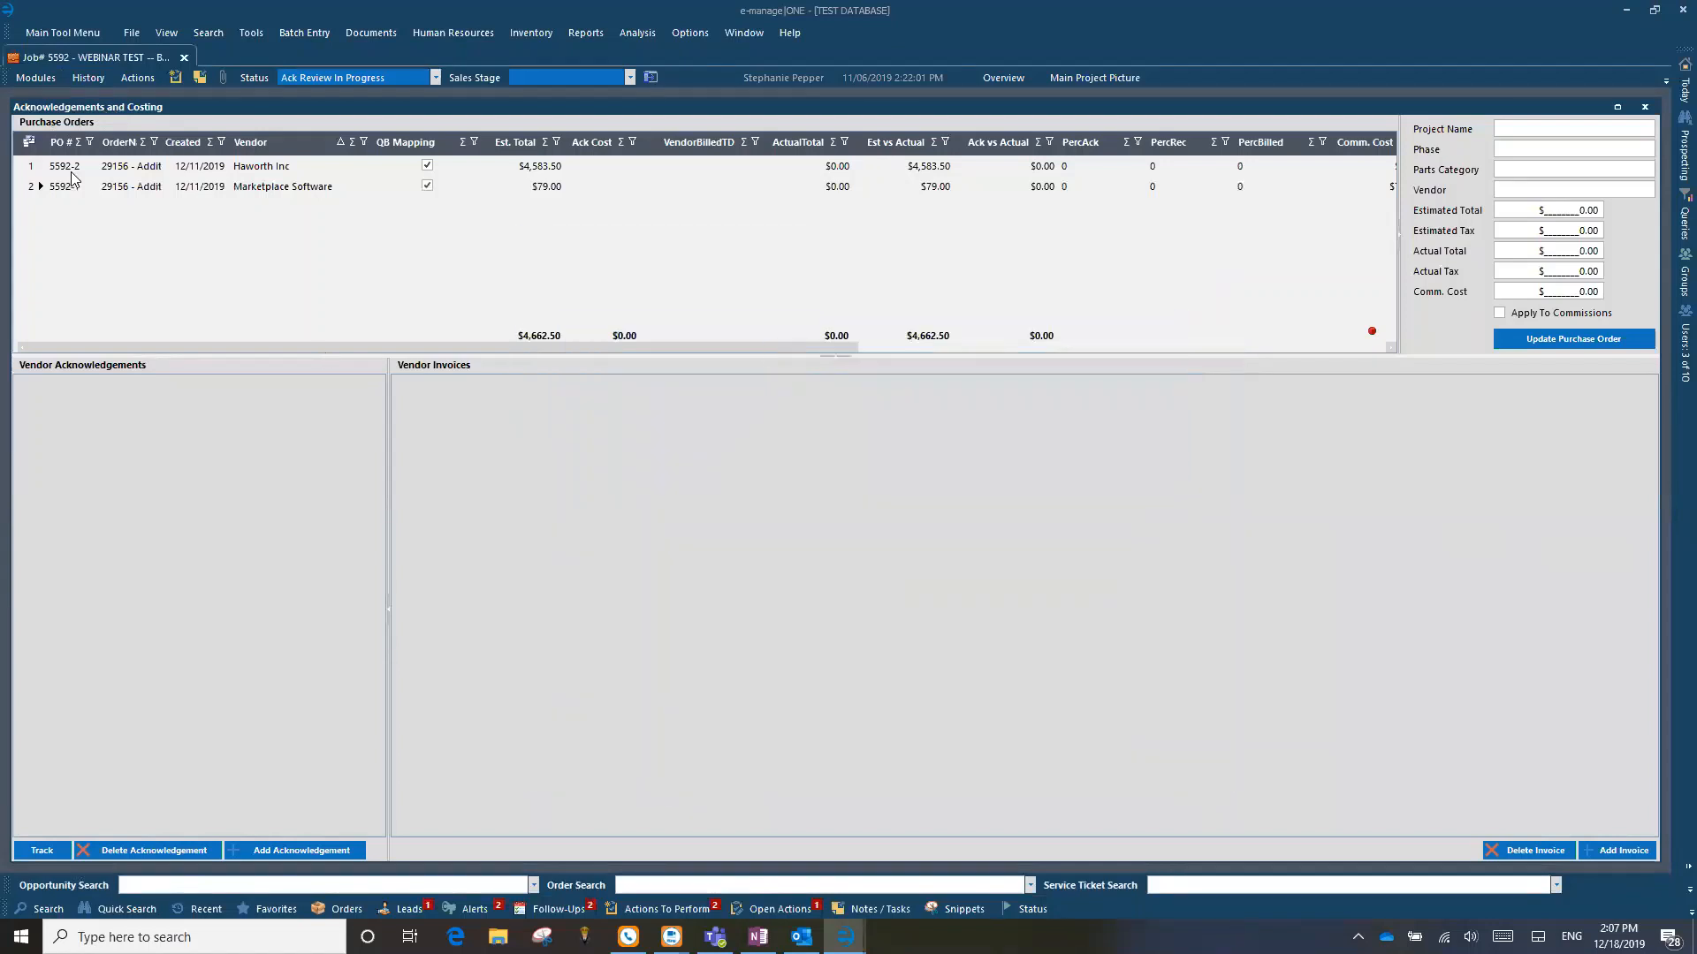
Step: Select the Haworth Inc purchase order in Acknowledgements and Costing and review its estimated total
click(37, 80)
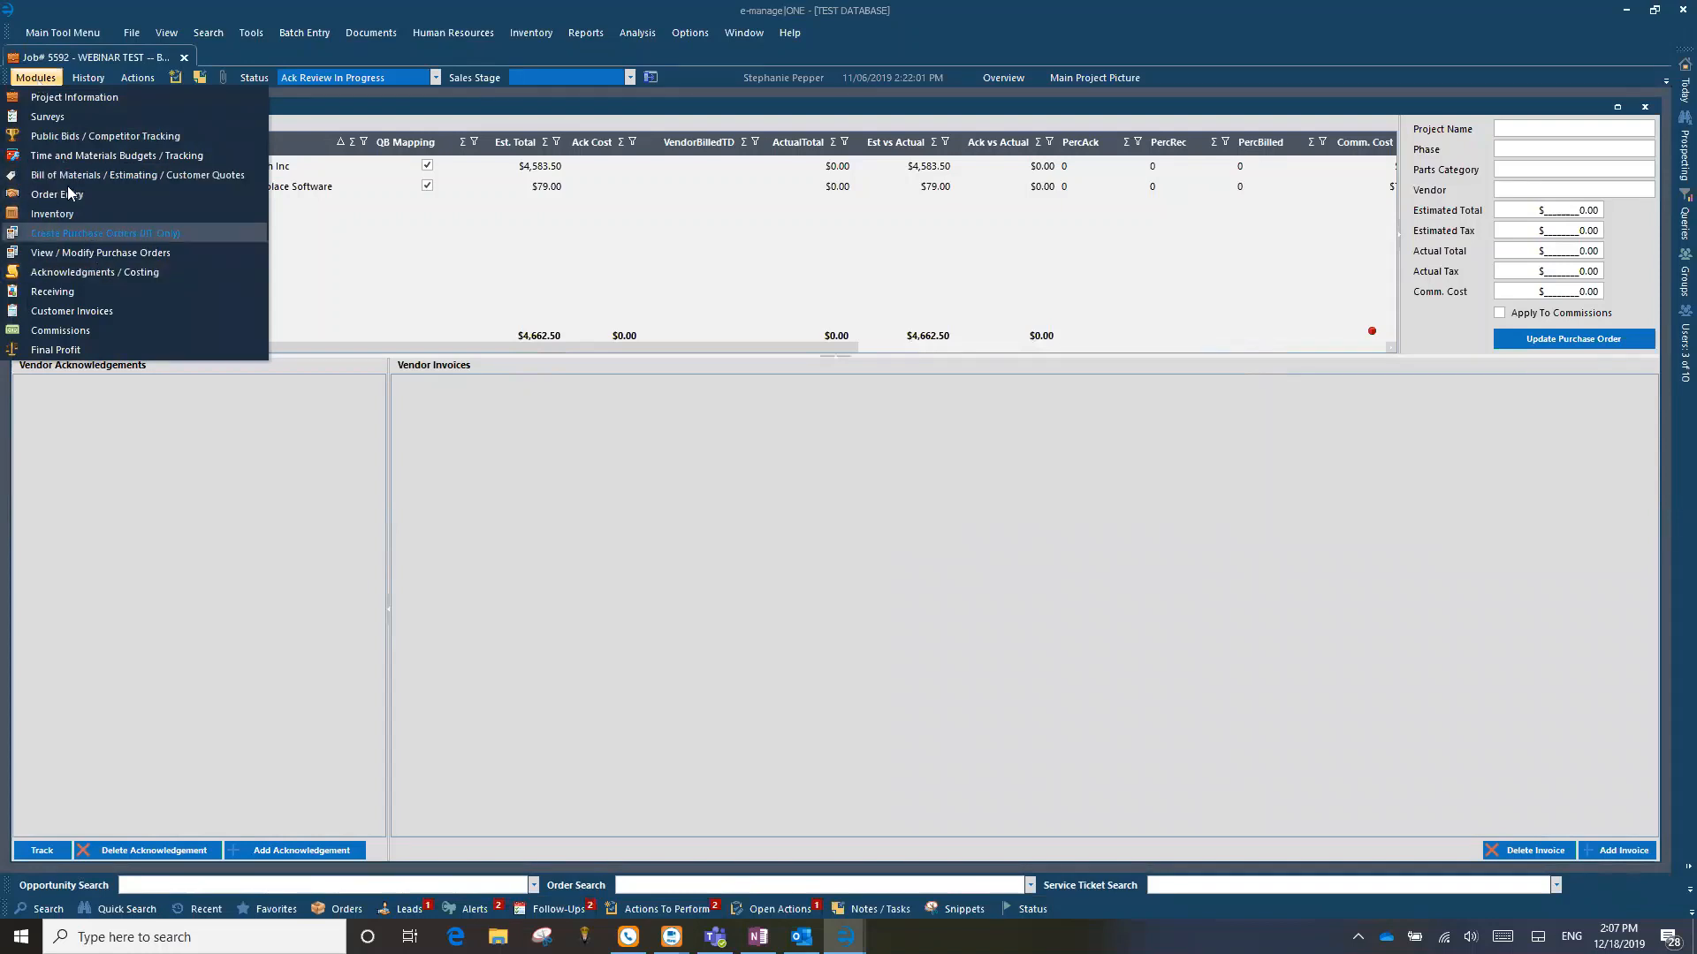
click(50, 76)
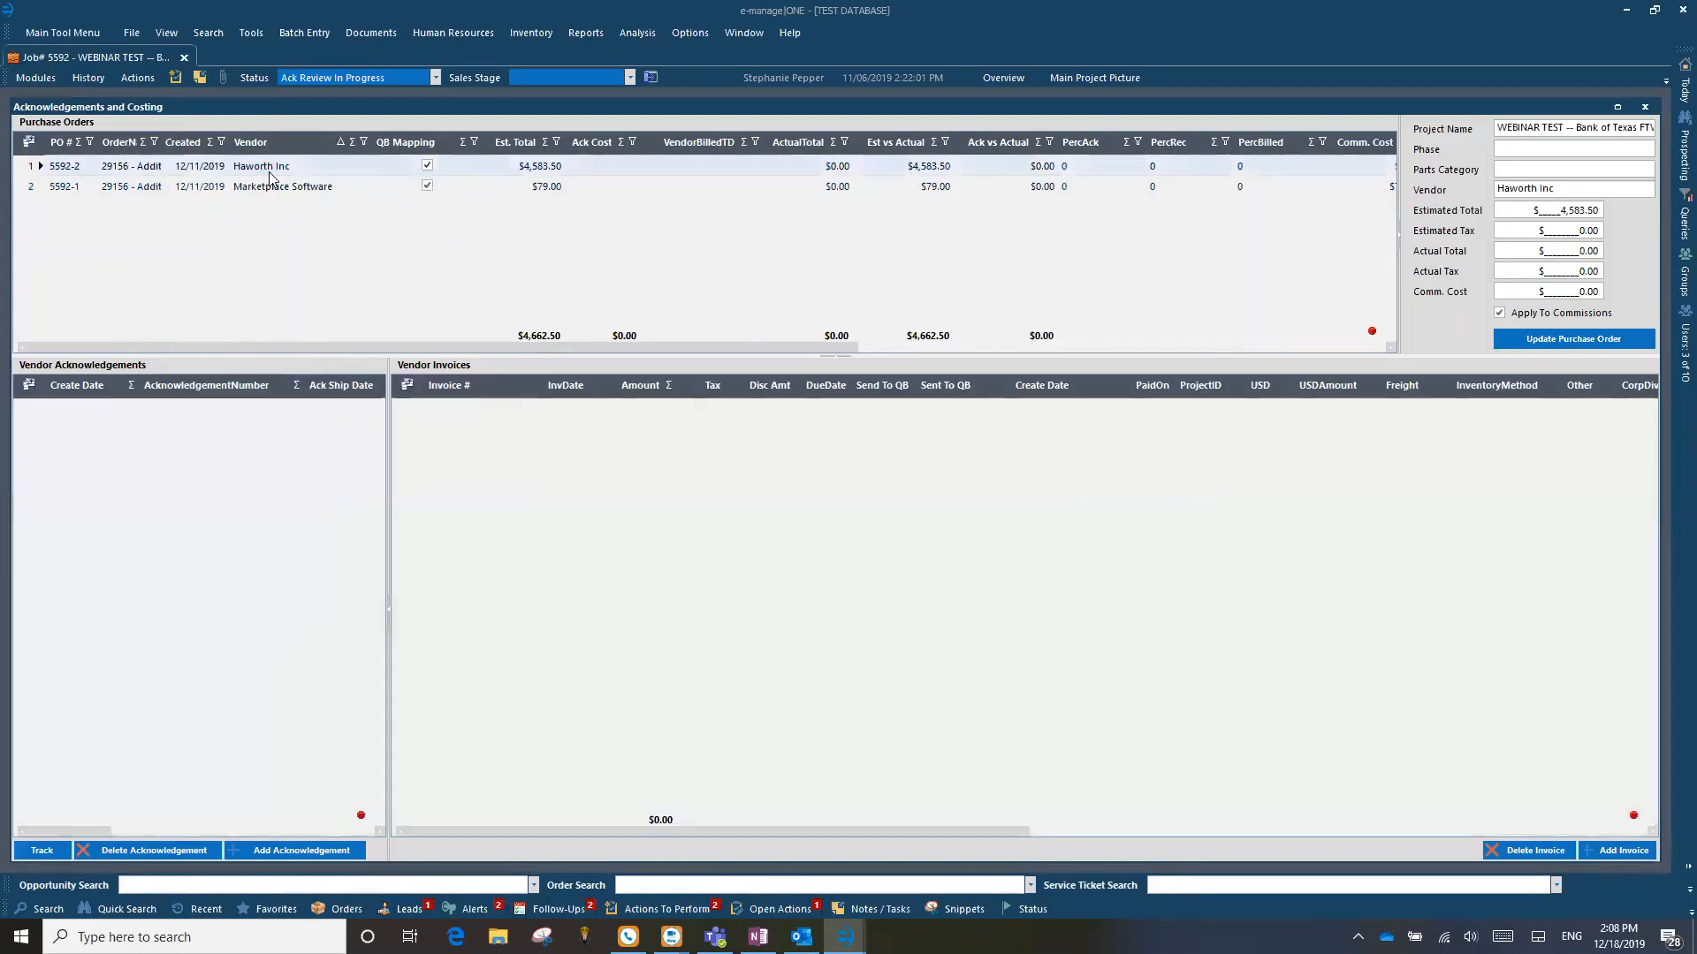
click(213, 169)
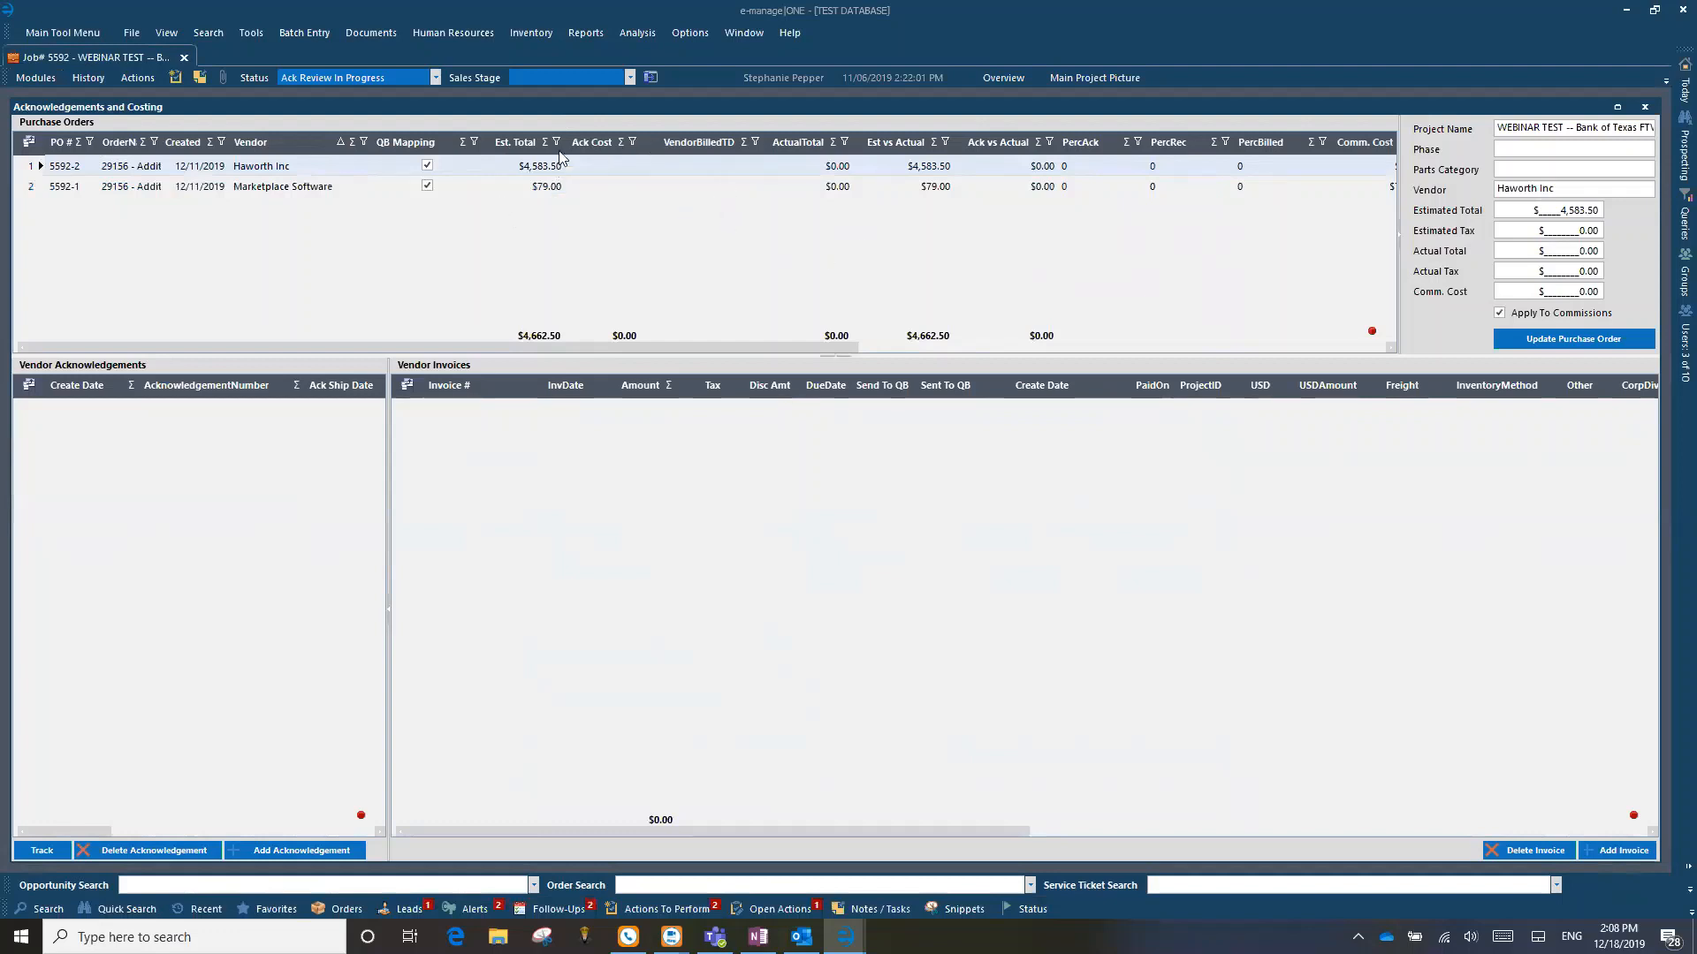
click(535, 185)
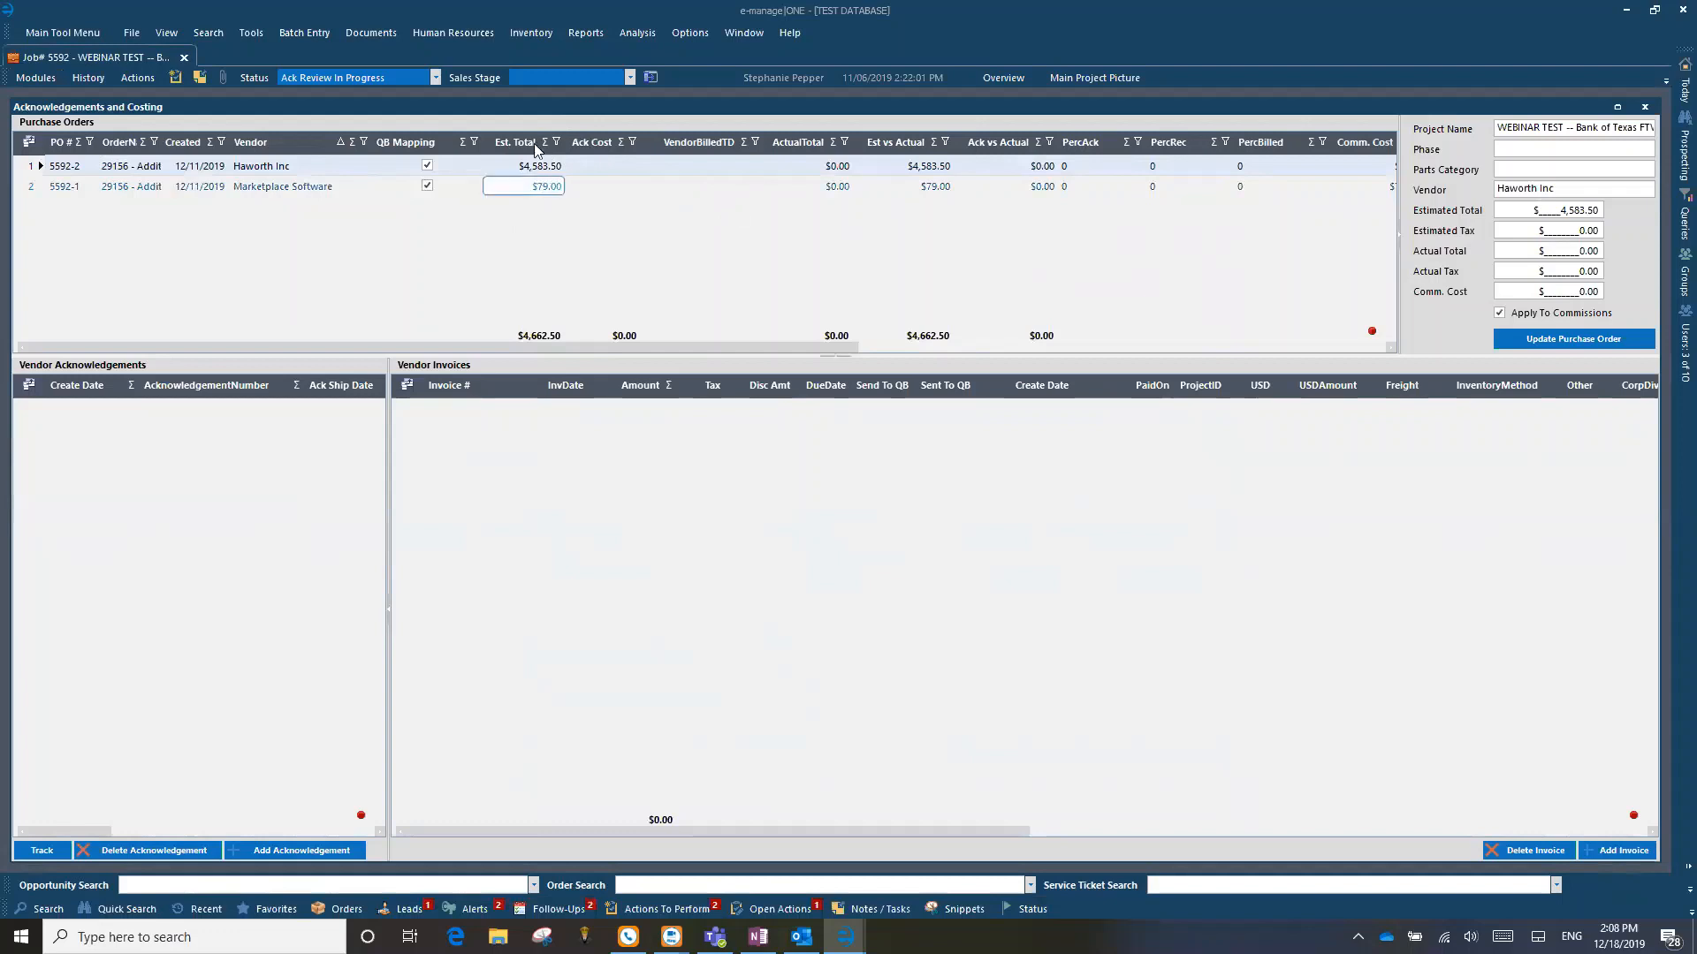
click(533, 168)
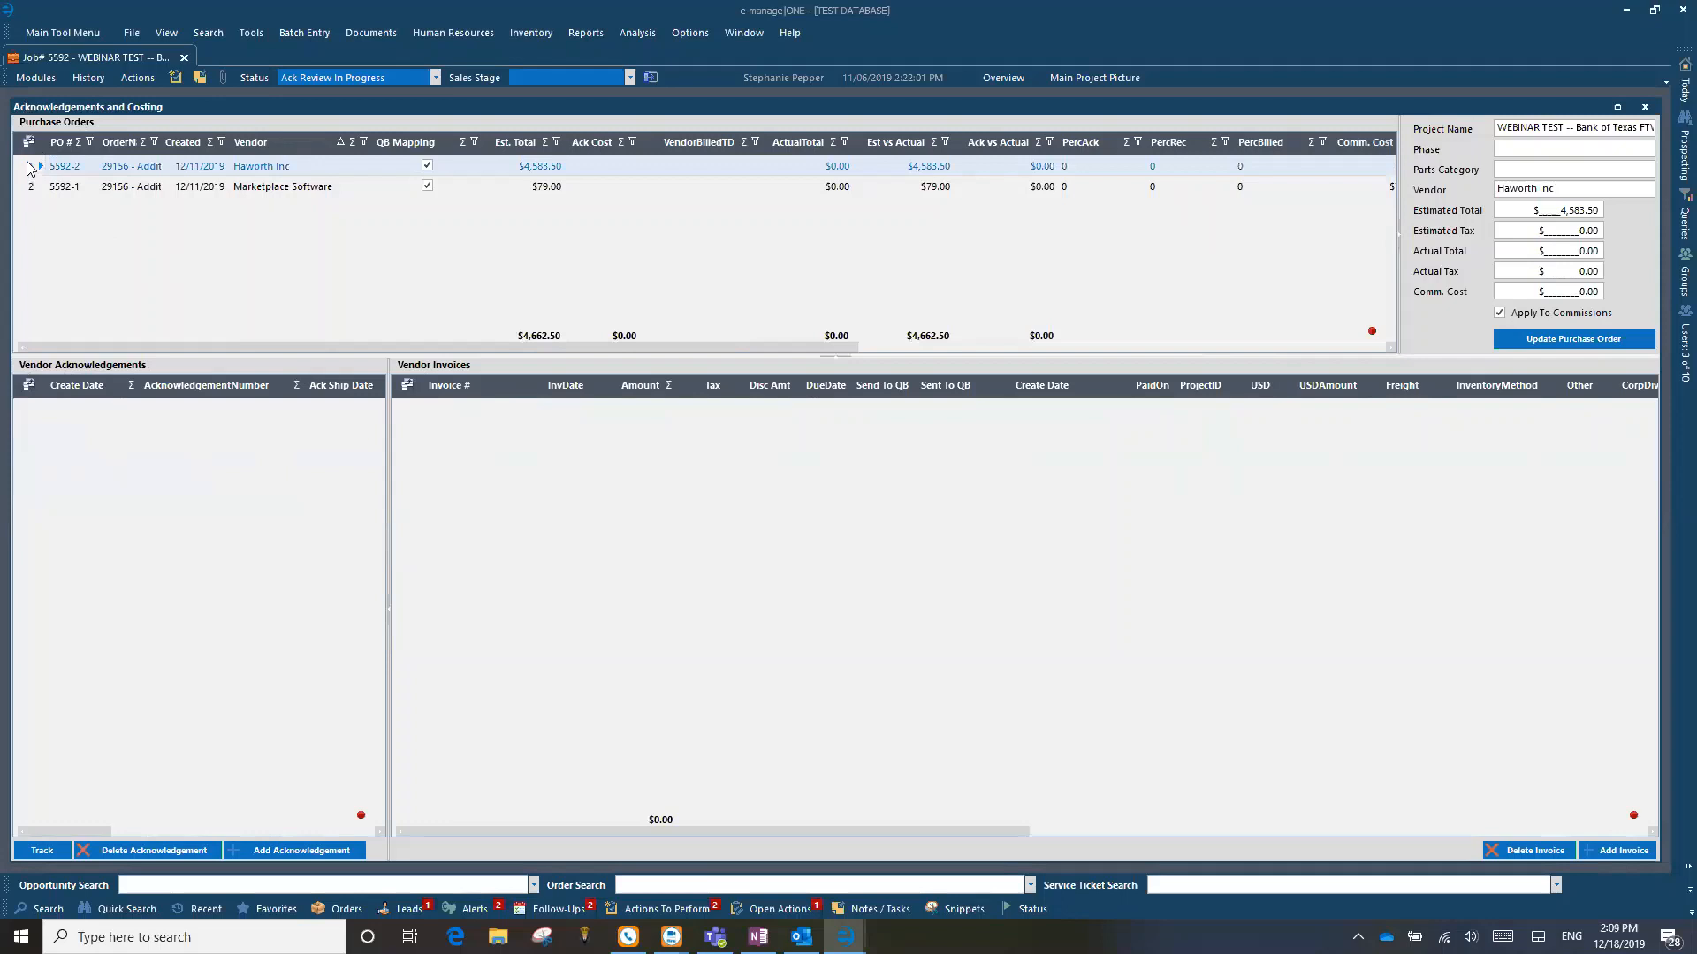
Step: Open the Haworth Ack 1234TEST PDF from the desktop and arrange it side by side with e-manage|ONE, collapsing the PDF's tools pane
click(1631, 13)
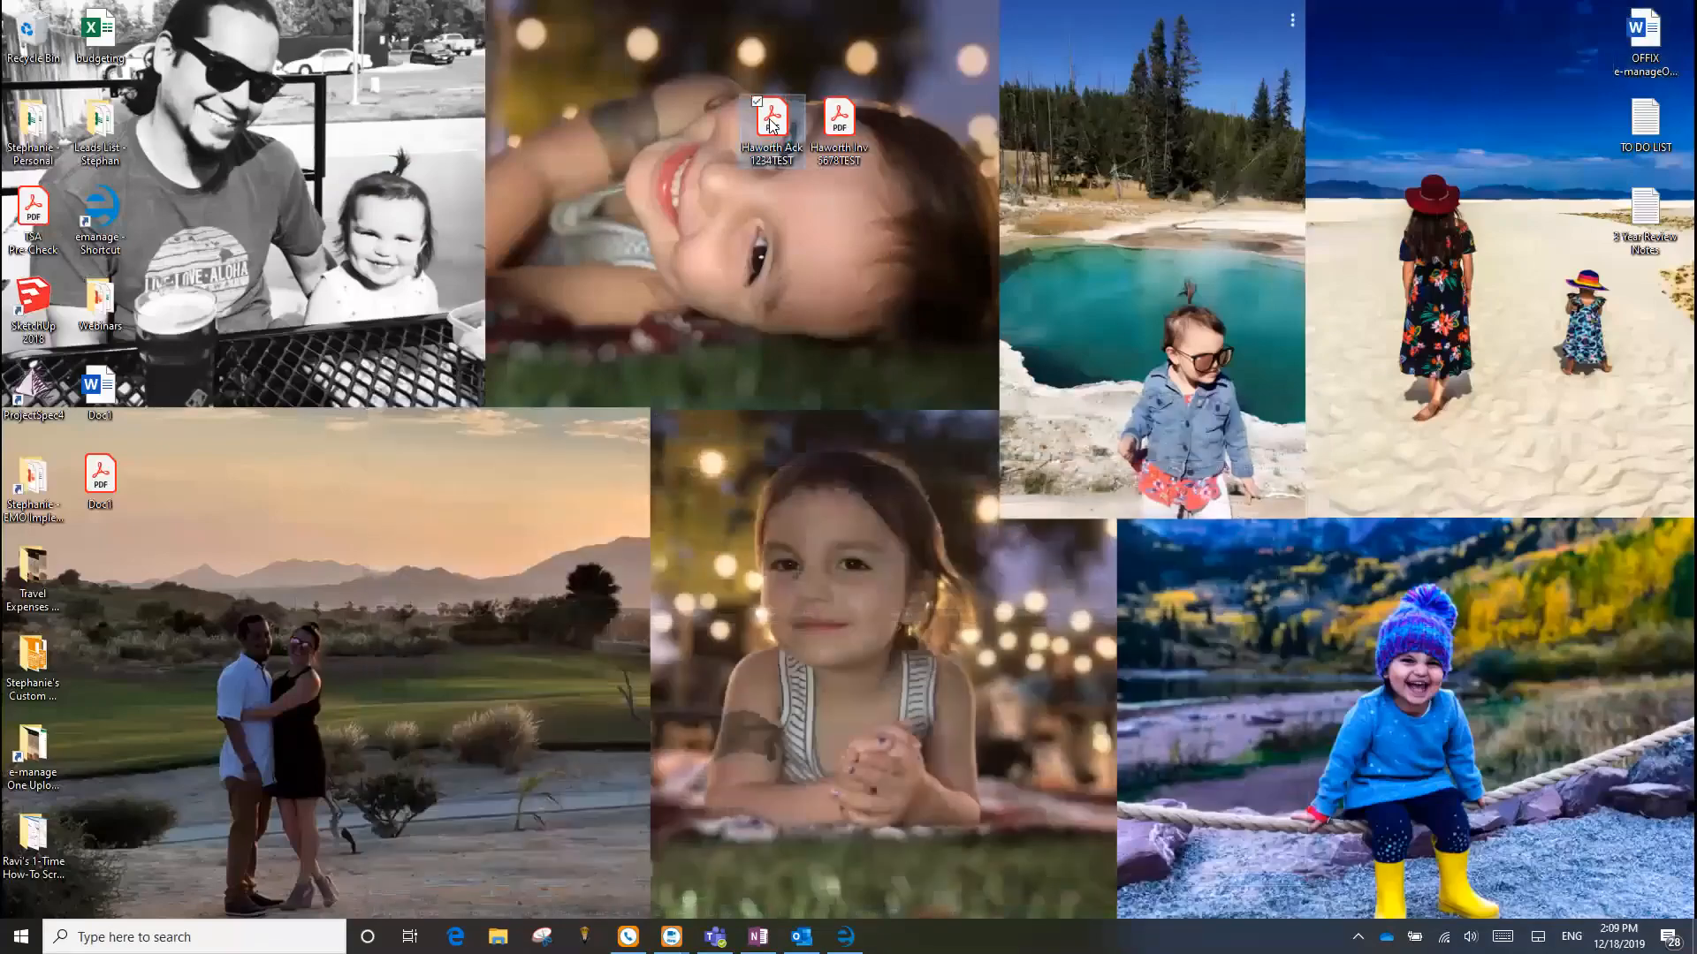
double_click(773, 125)
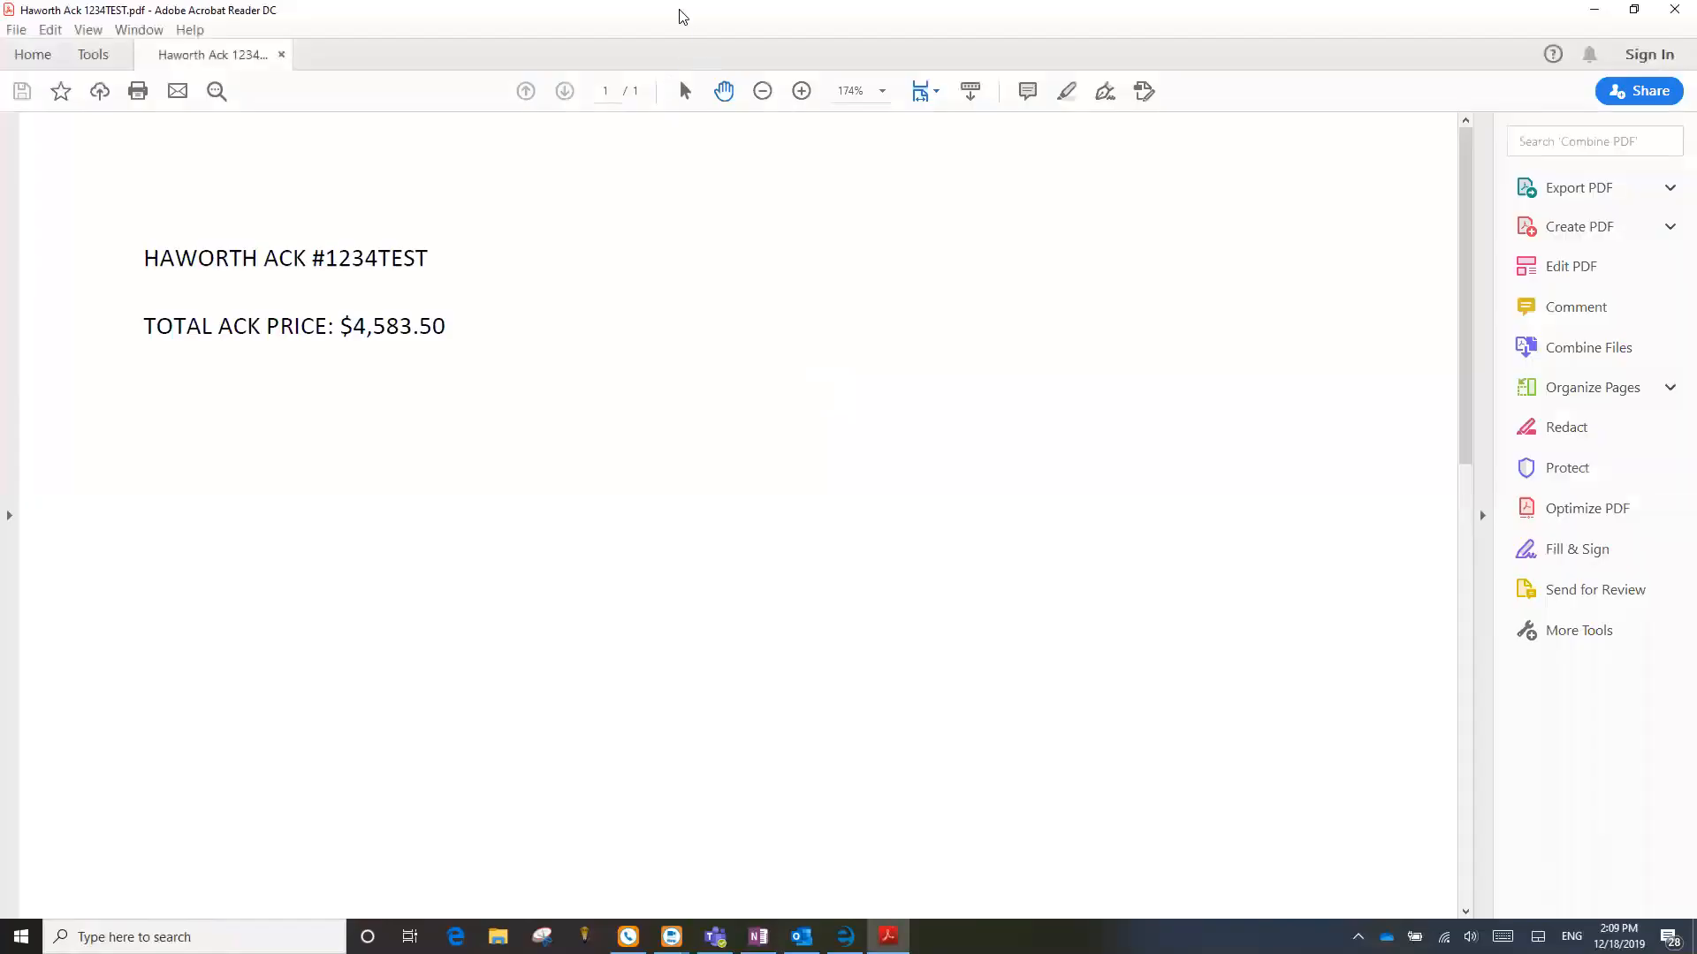
drag(676, 17, 1668, 154)
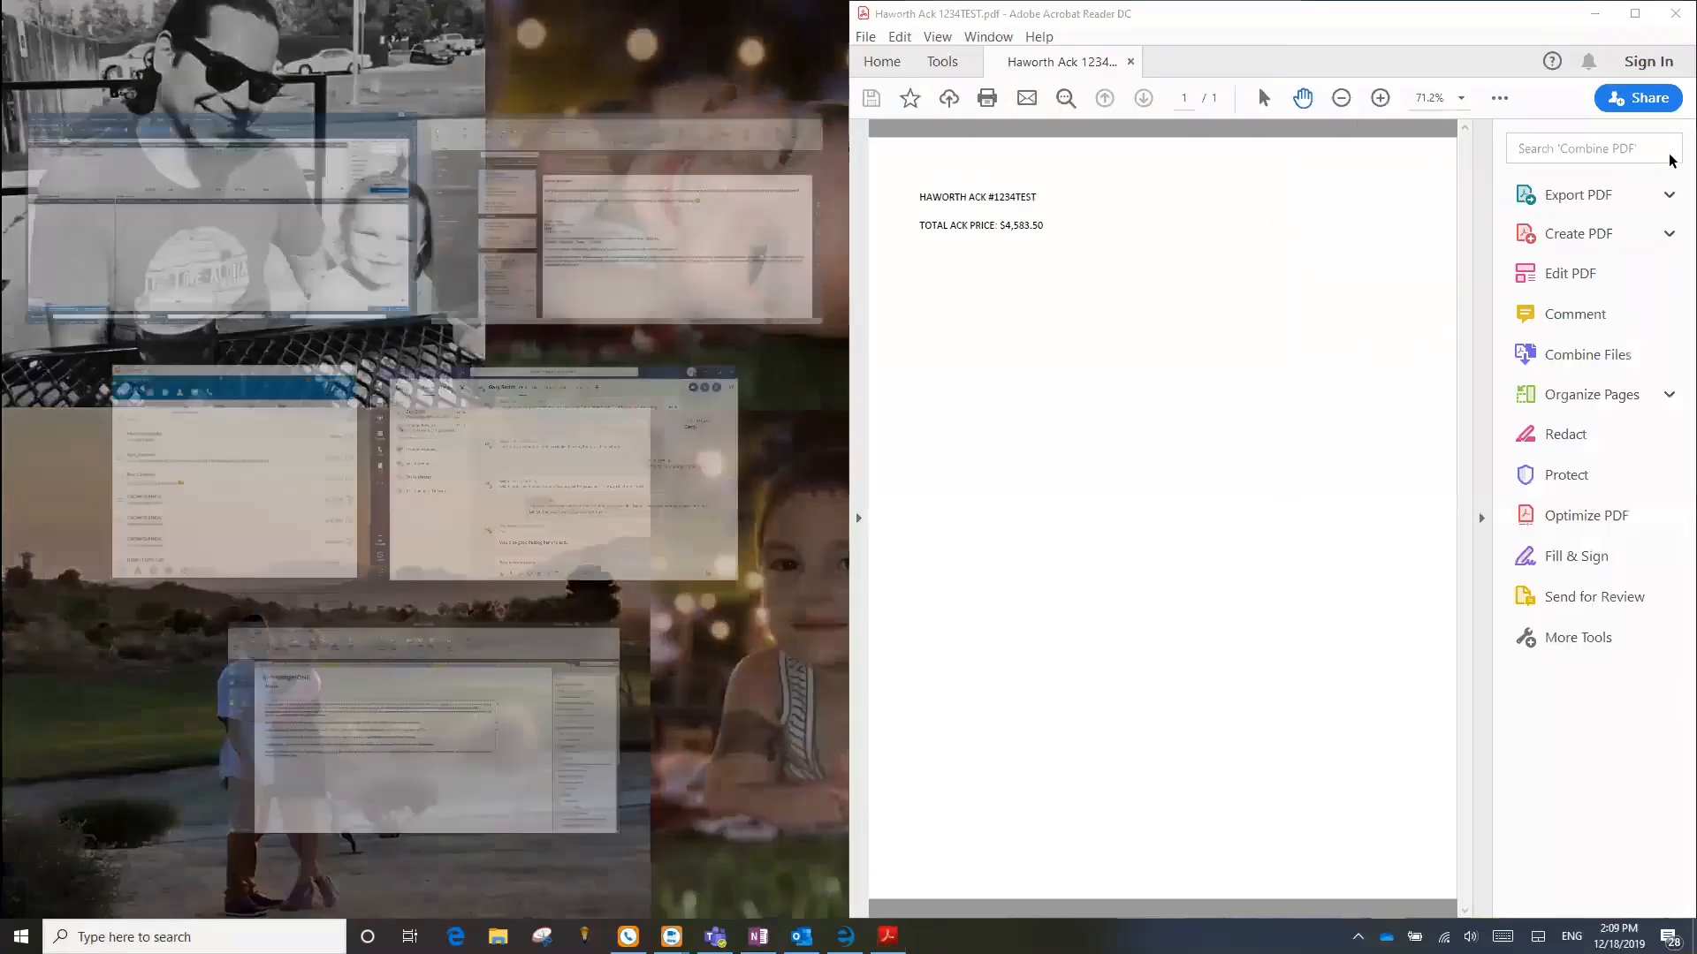
click(354, 197)
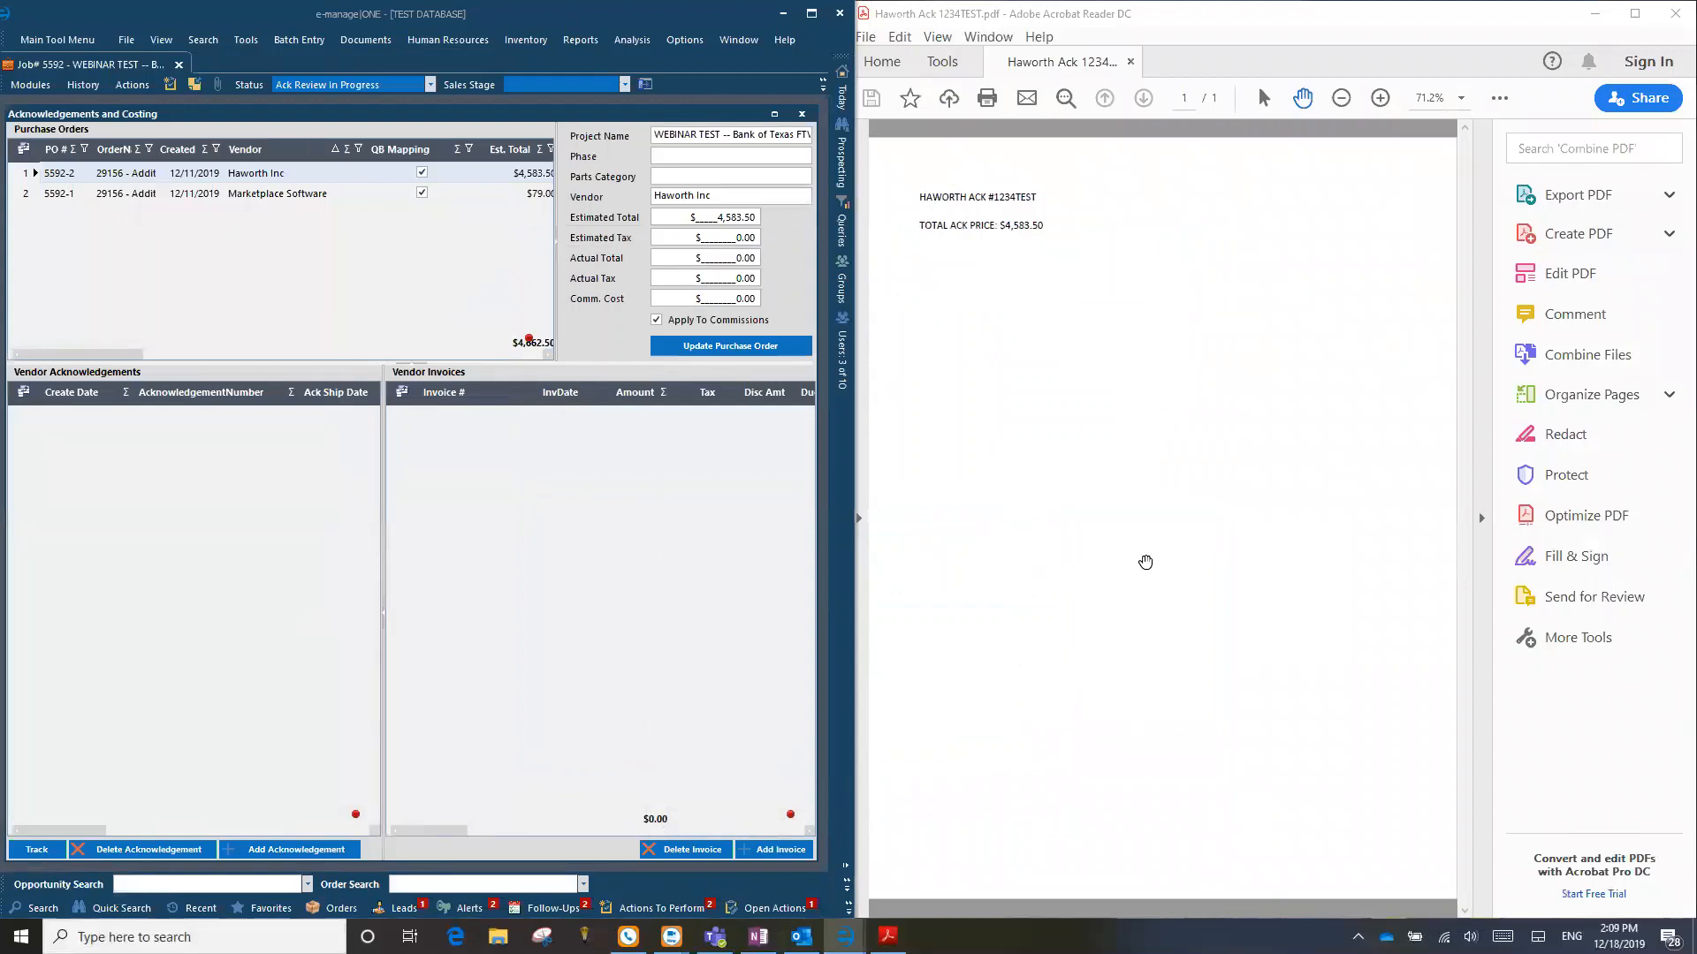
click(1481, 501)
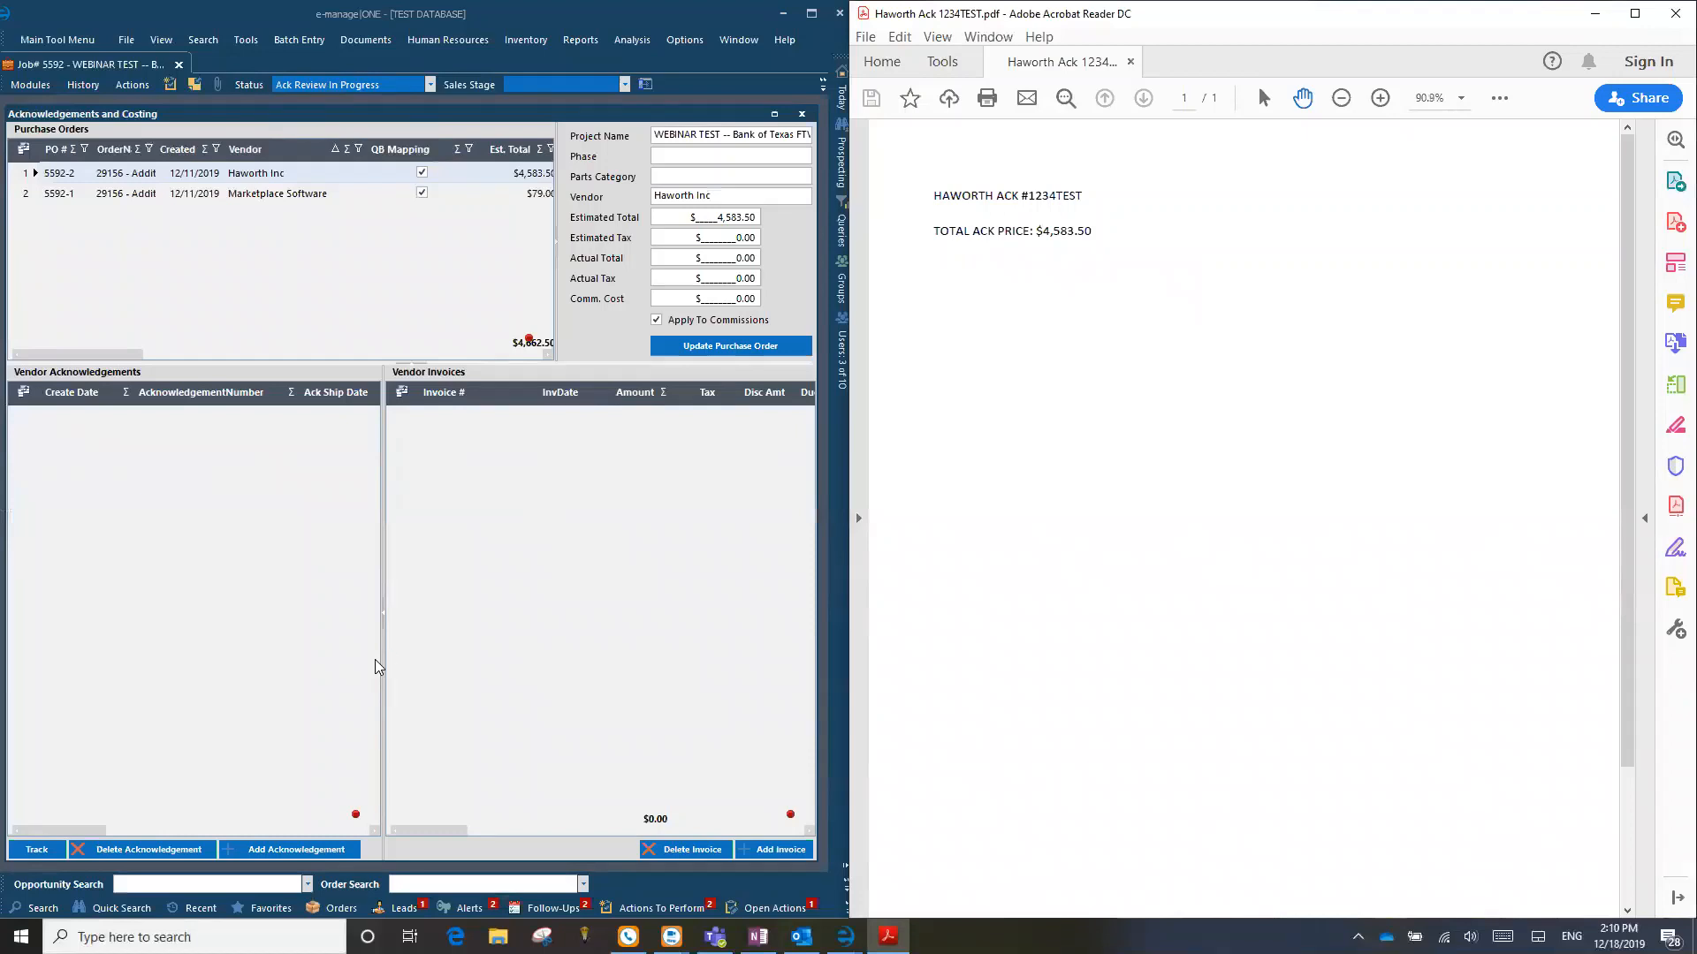
Step: Start a new vendor acknowledgement for the Haworth Inc purchase order
click(83, 84)
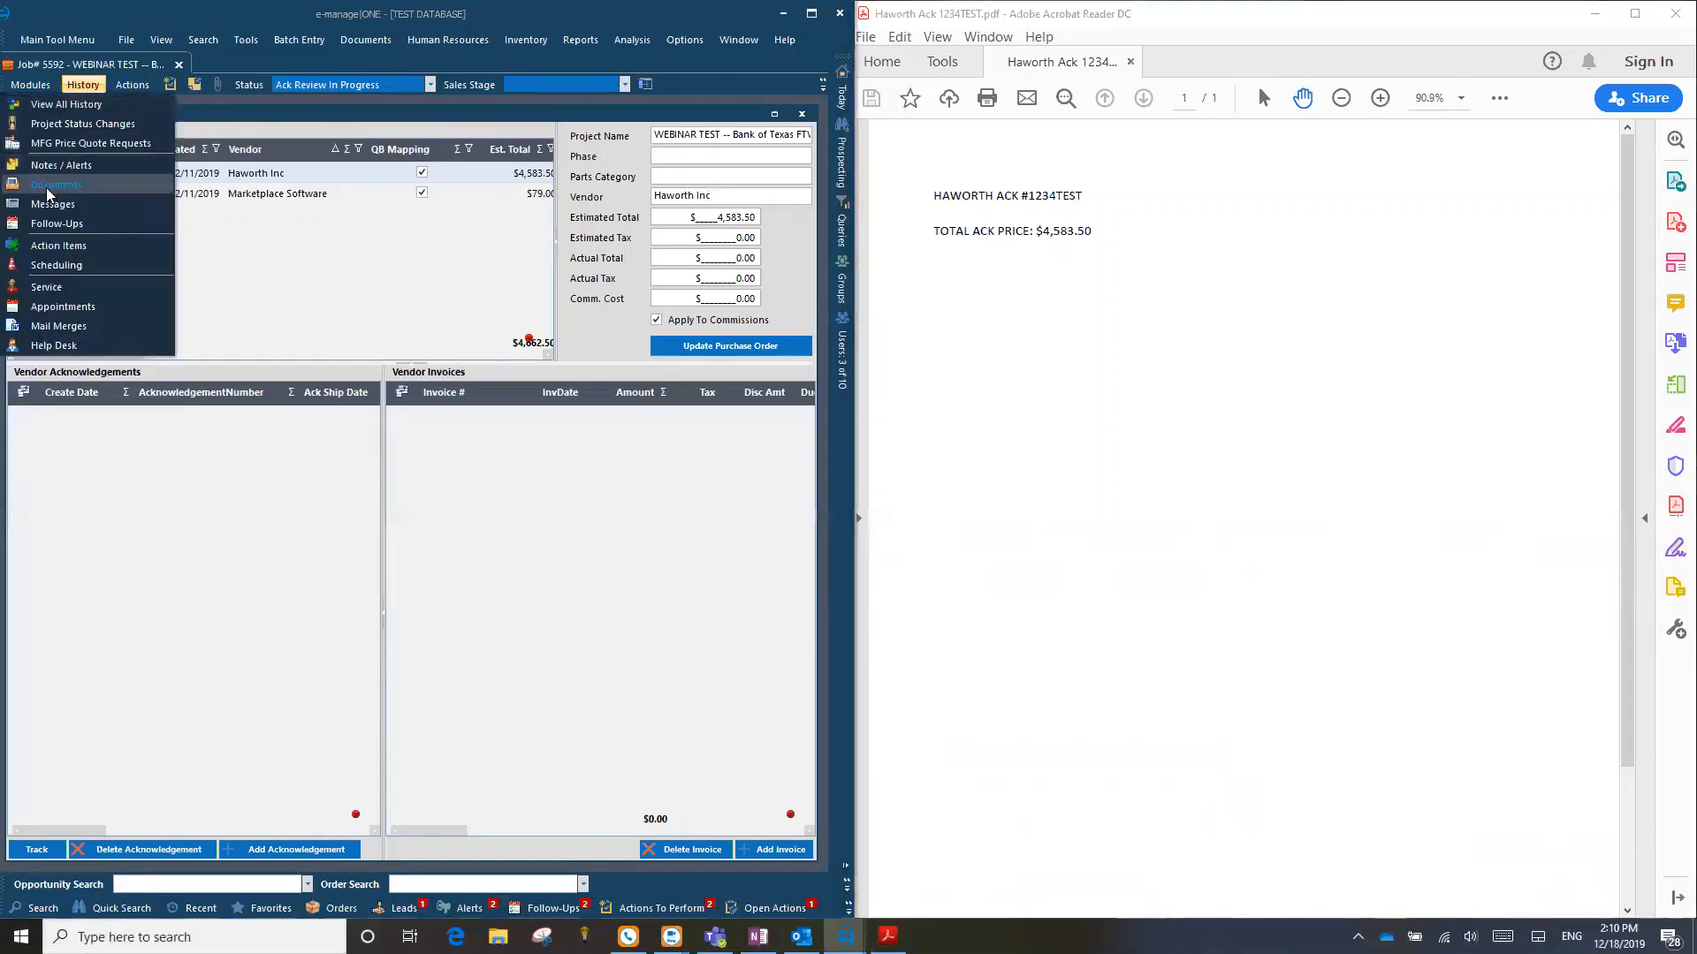
click(80, 84)
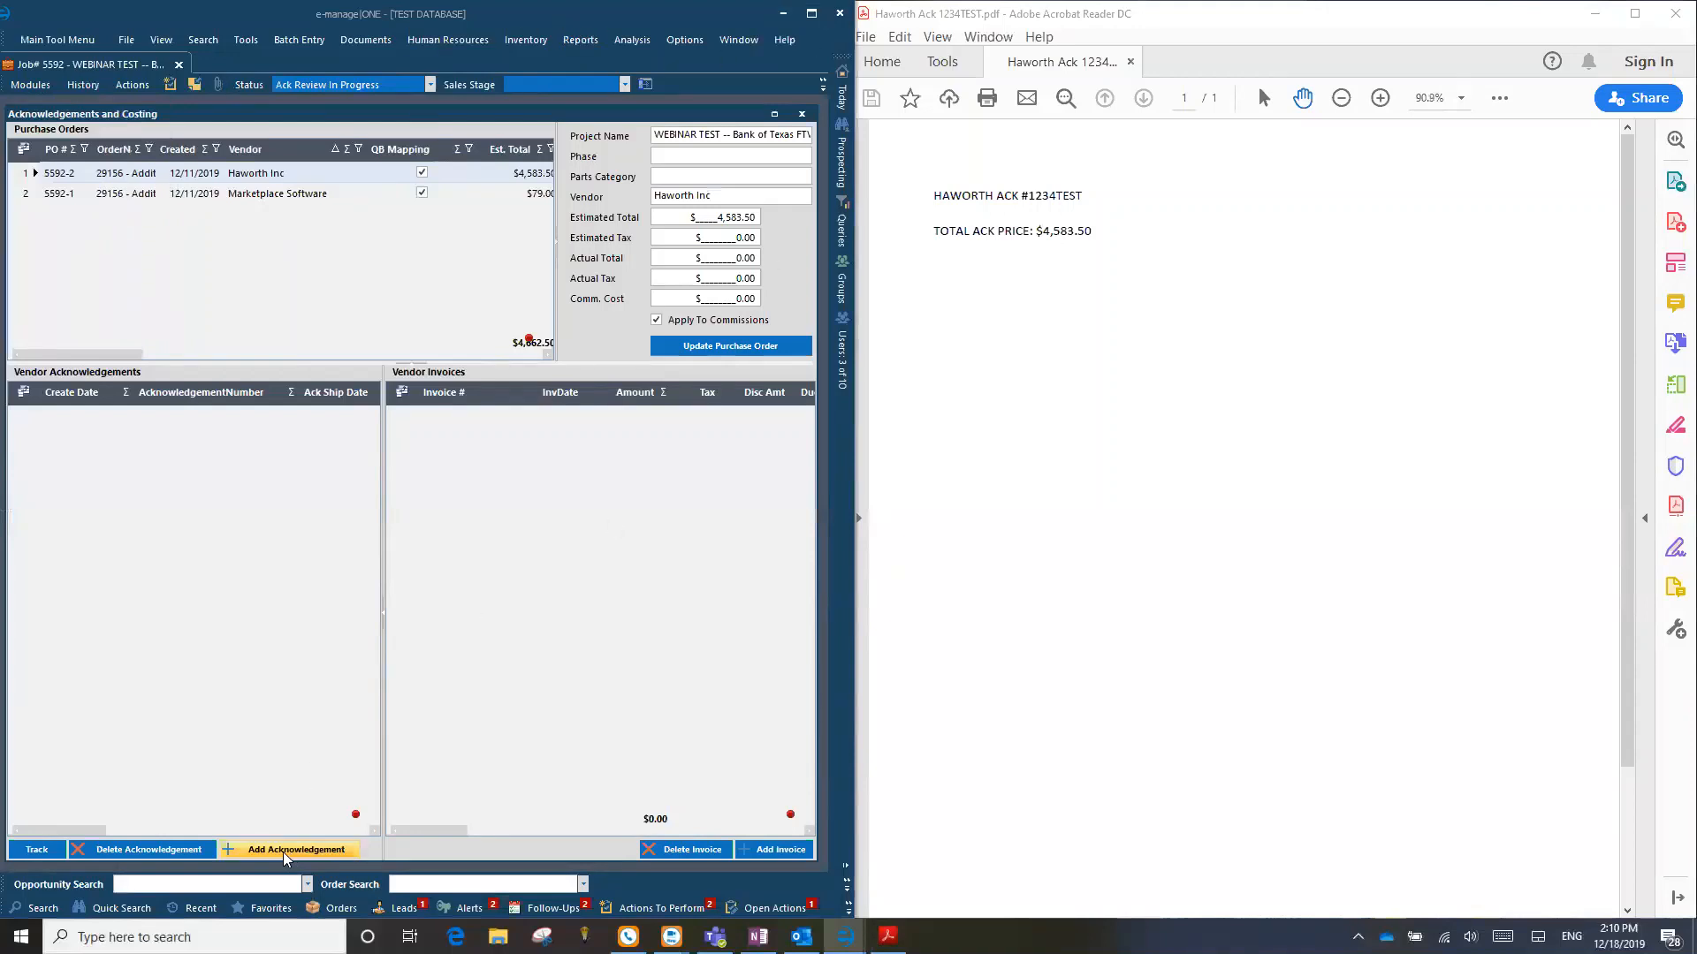
click(26, 175)
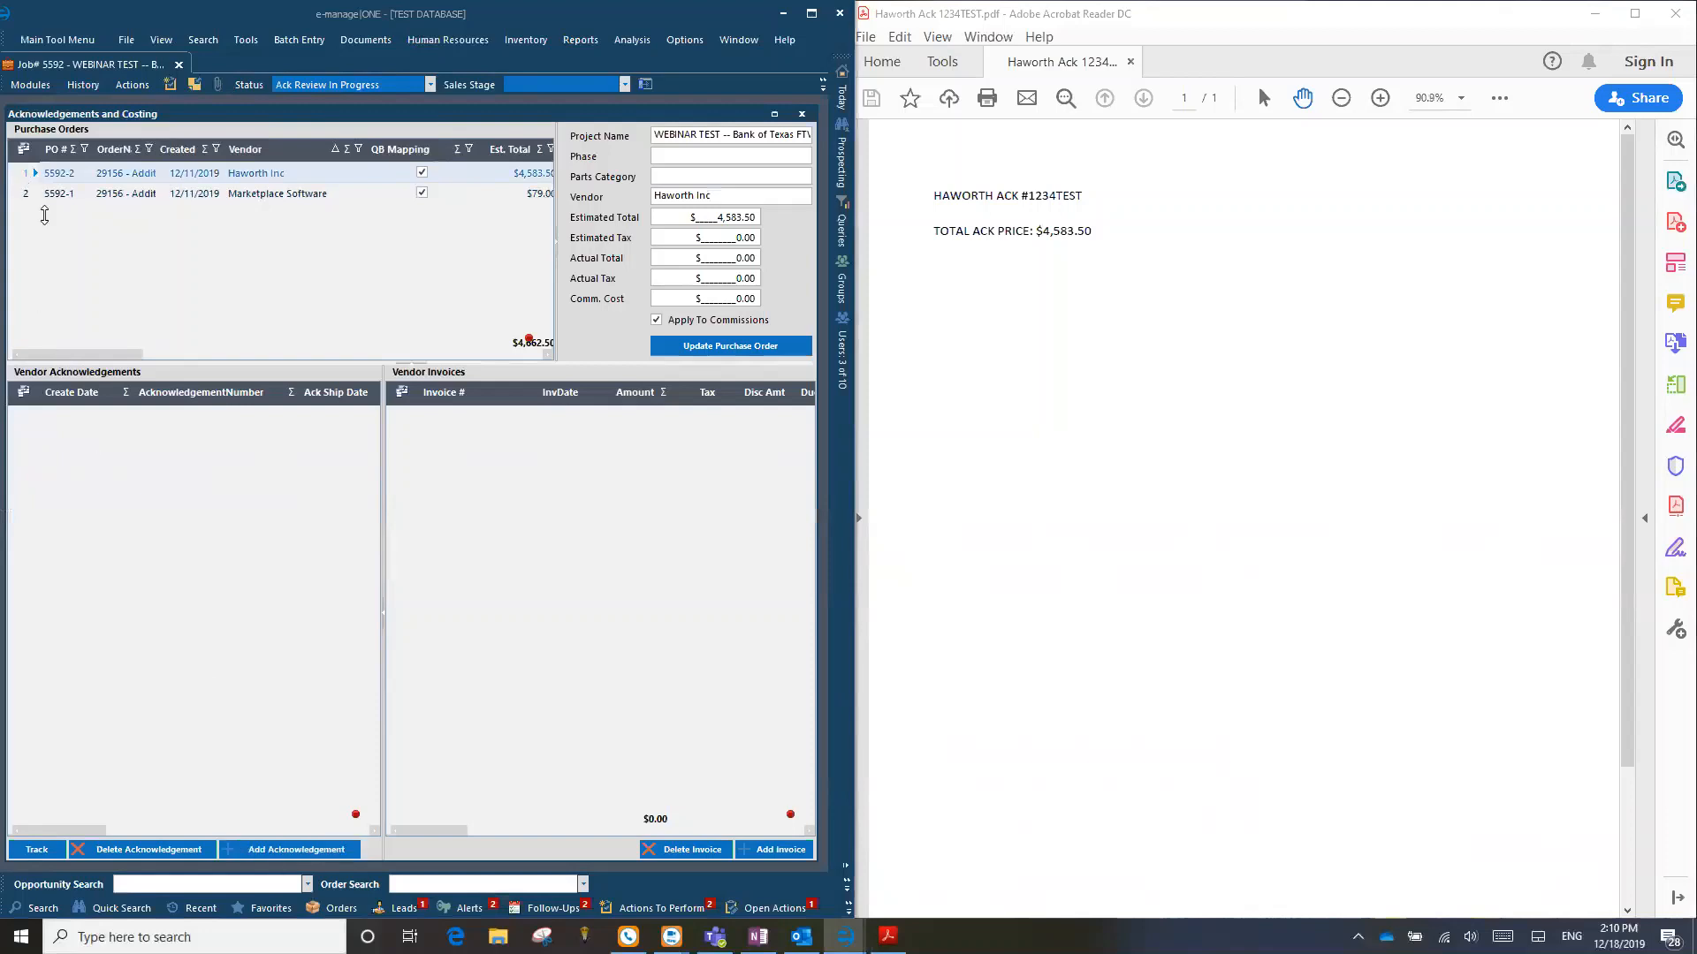
click(284, 852)
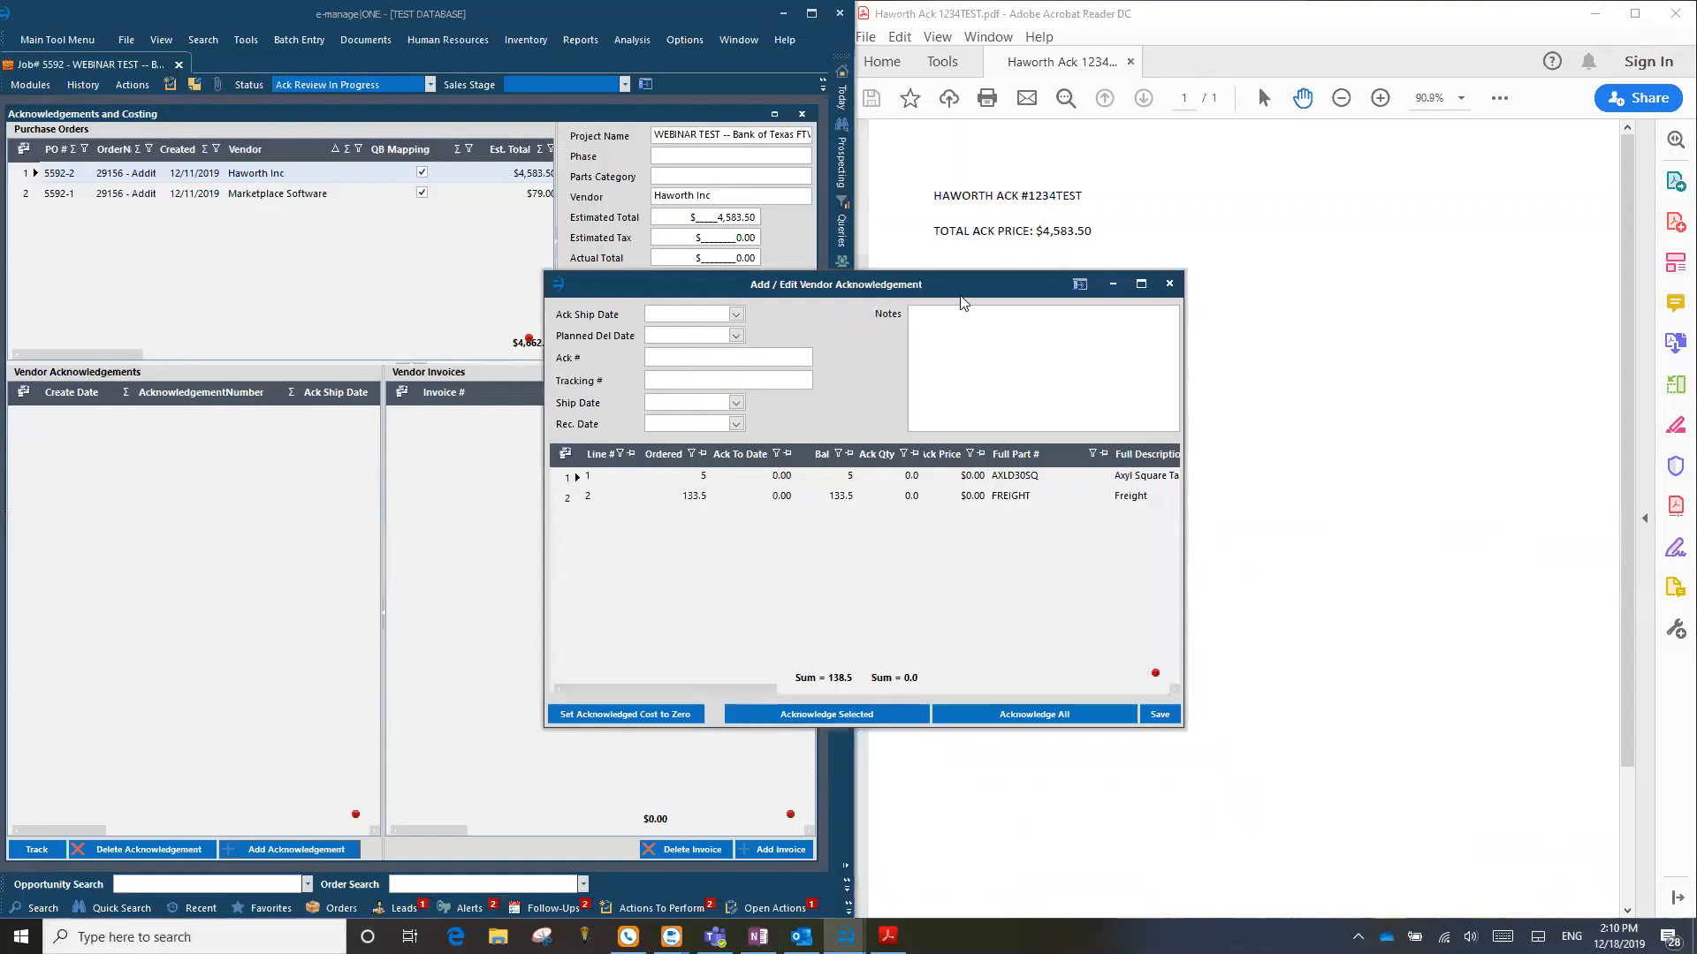
drag(972, 298, 927, 288)
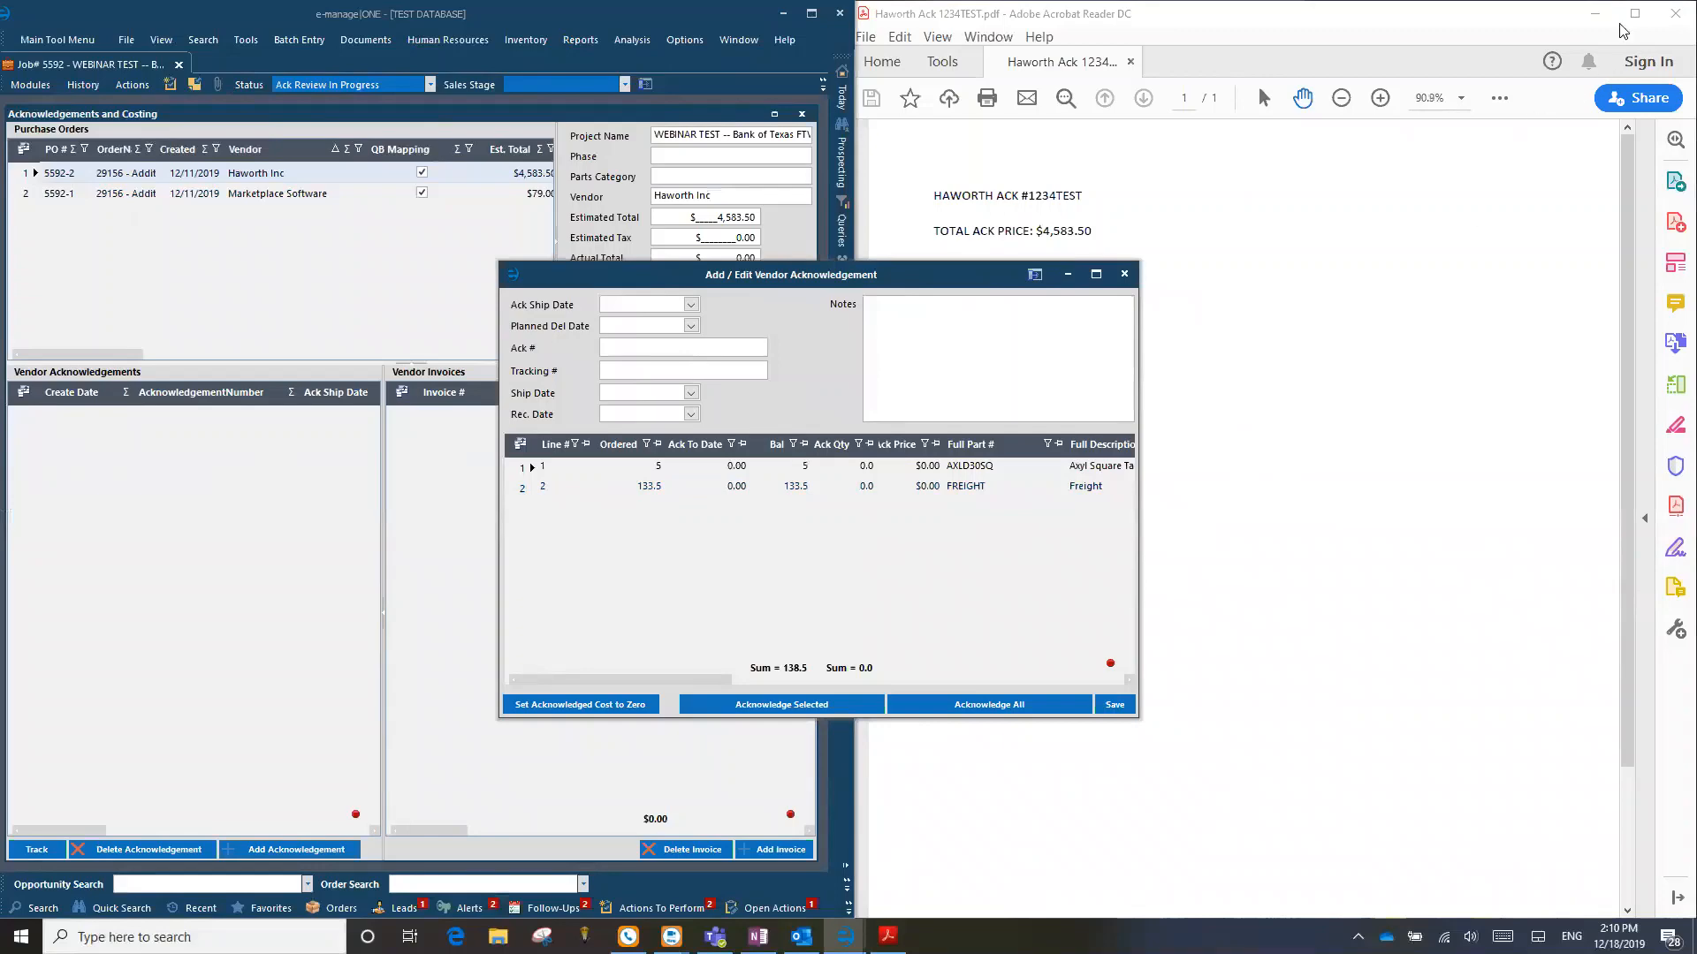
Step: Minimize the acknowledgement PDF and maximize both e-manage|ONE and the vendor acknowledgement form to show all line-item columns
click(1595, 14)
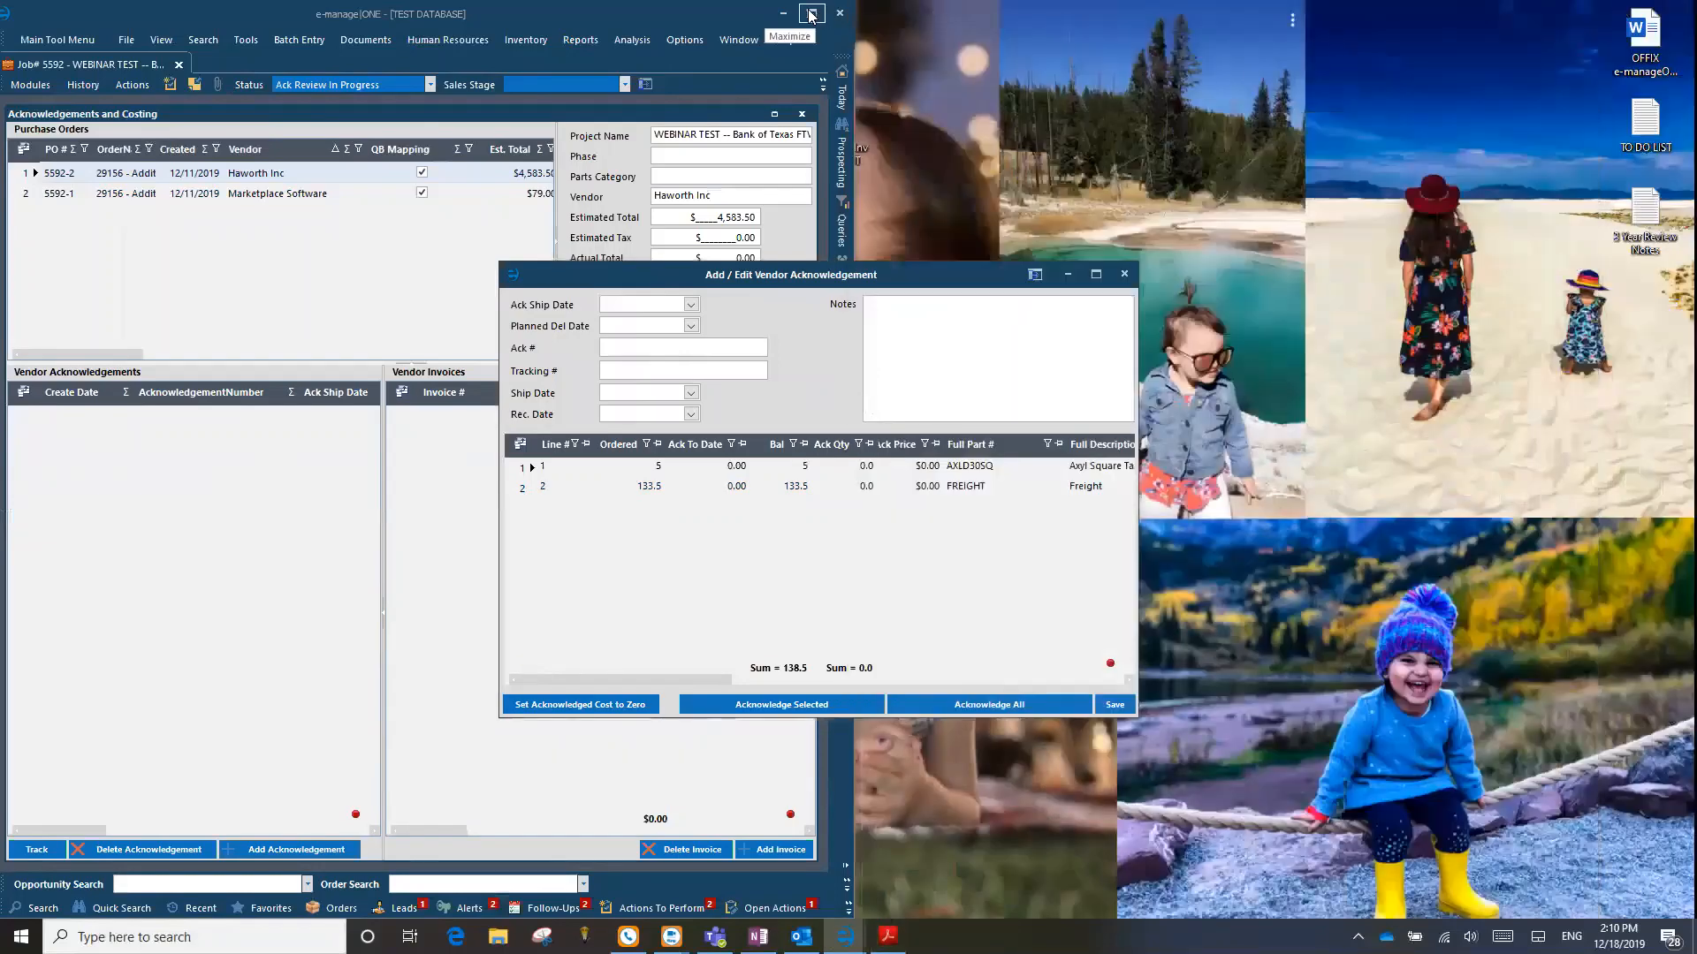
click(810, 14)
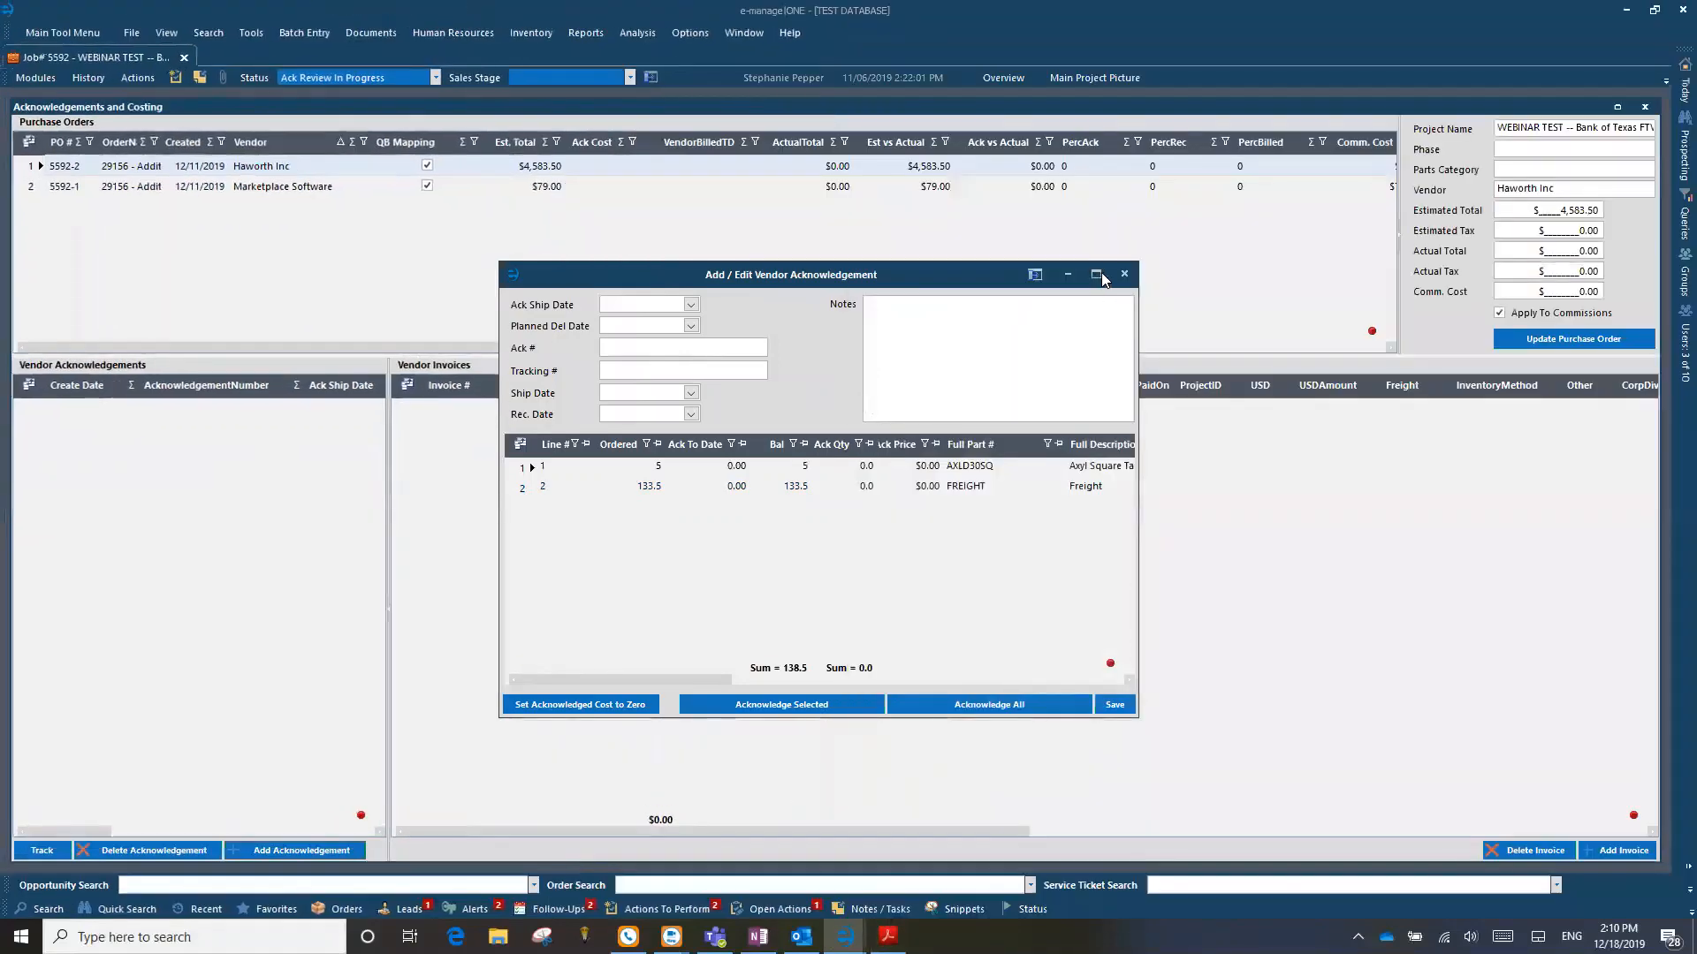
click(1095, 274)
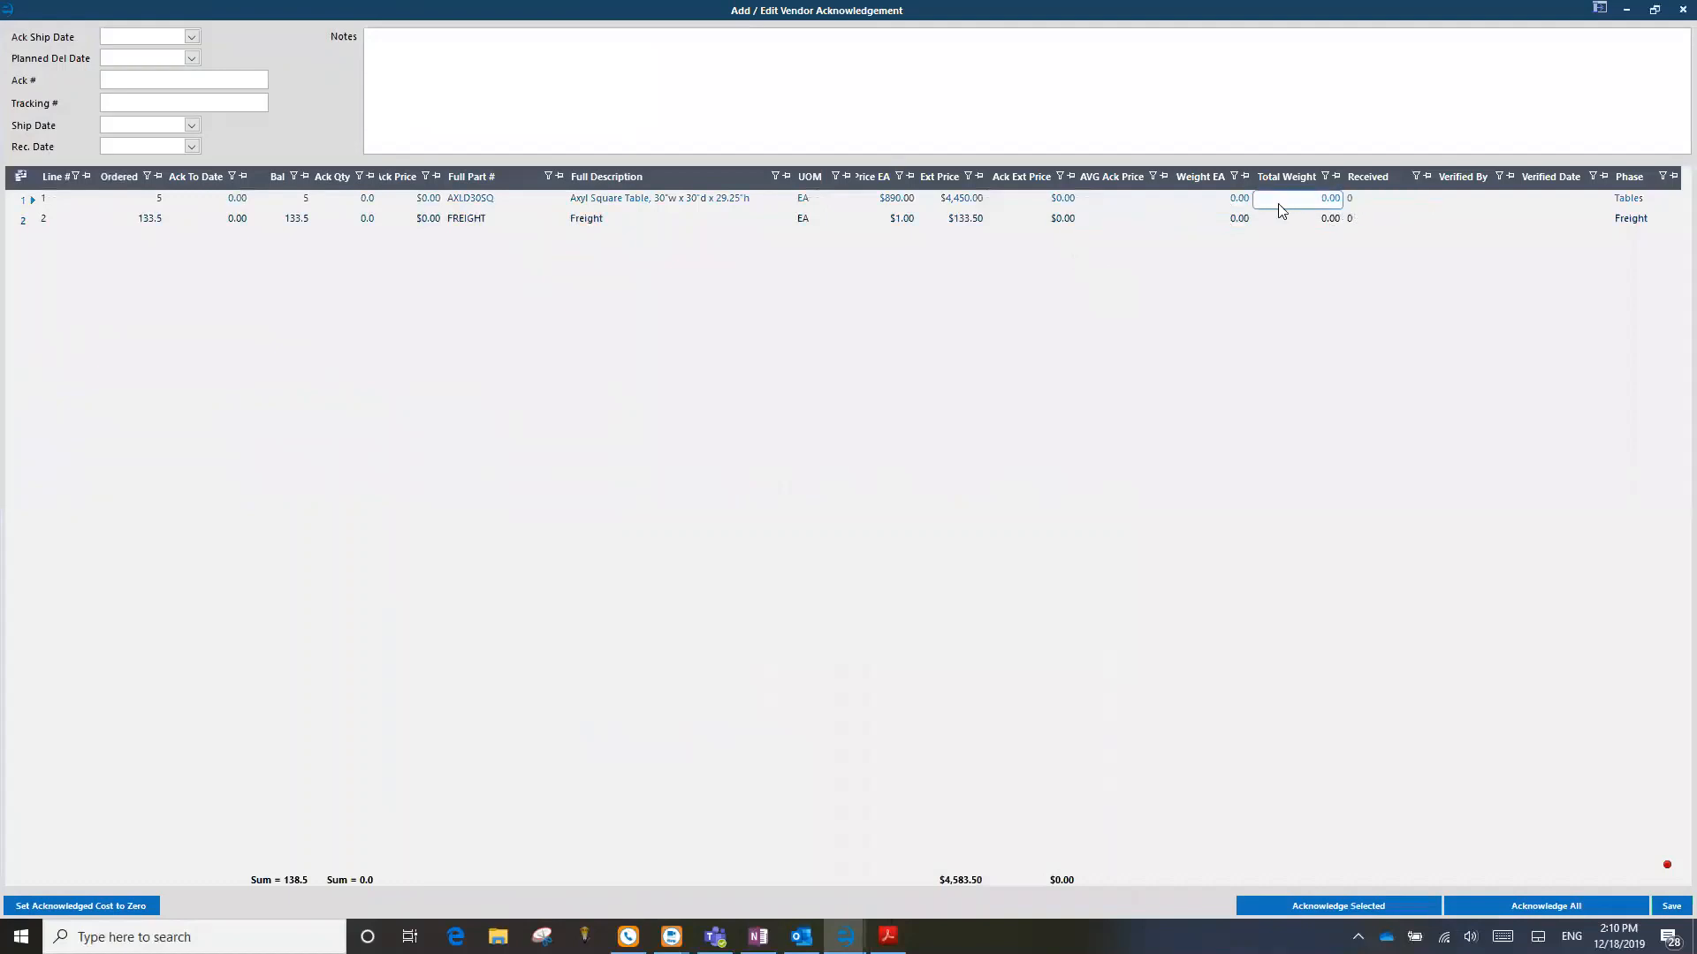
click(1104, 200)
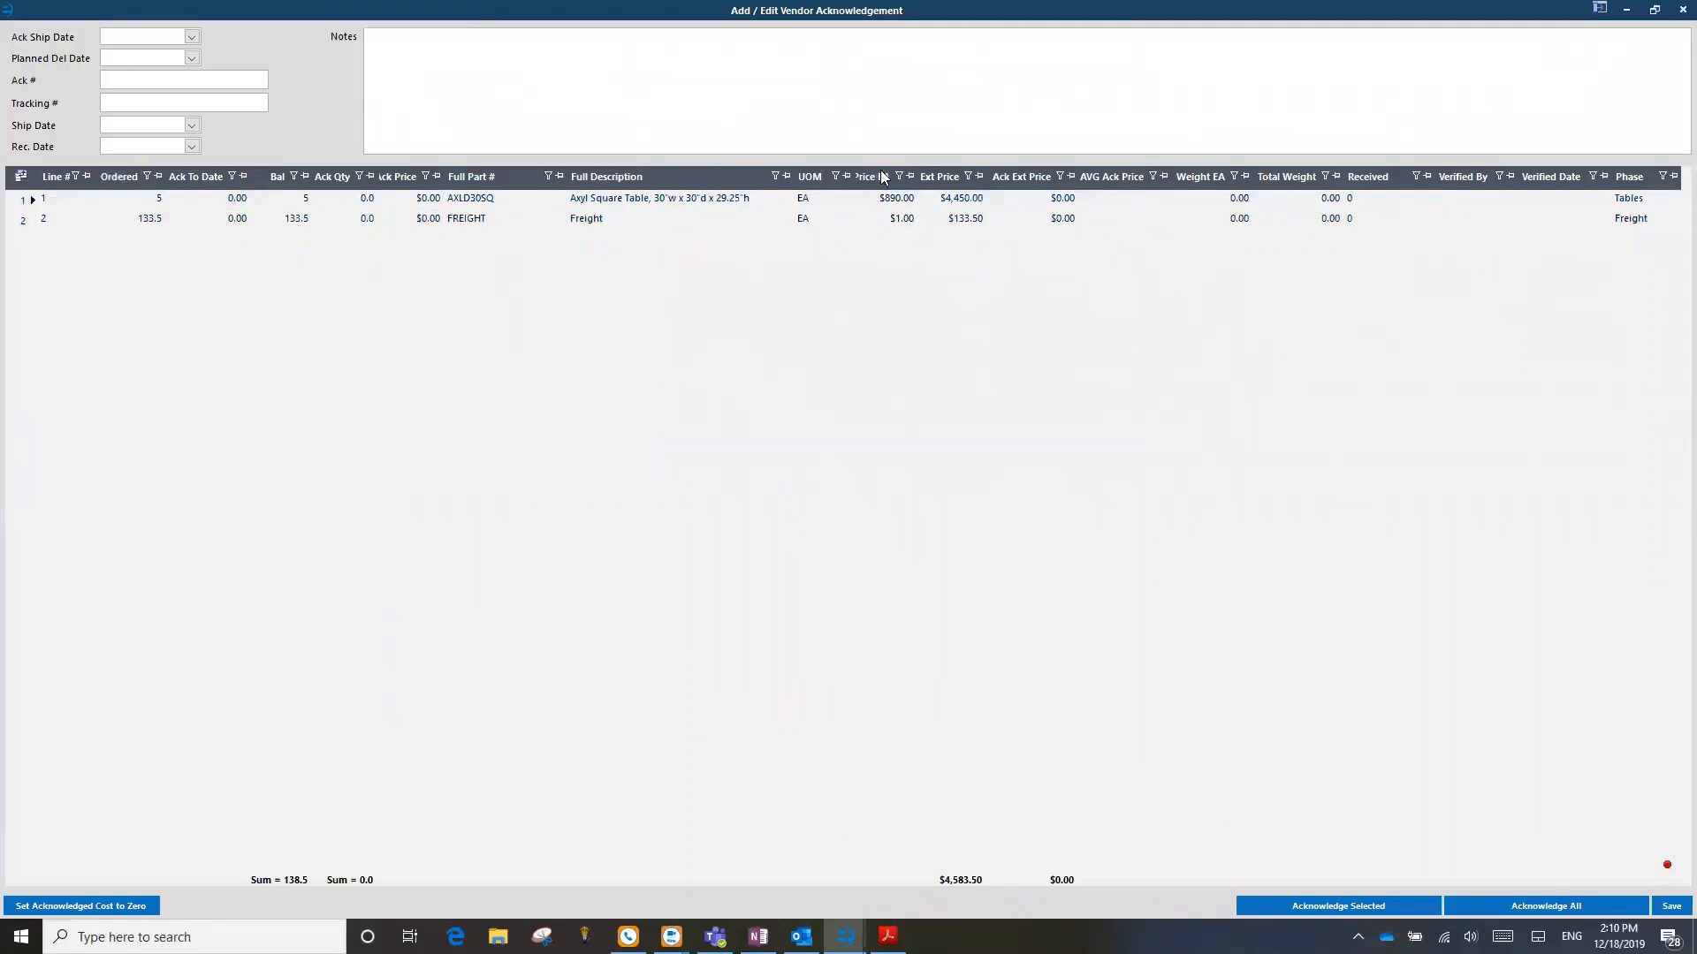
mouse_move(879, 176)
mouse_down()
mouse_move(529, 200)
mouse_move(466, 181)
mouse_move(870, 182)
mouse_up()
Step: Set the acknowledged ship date to 01/06/2020
click(190, 37)
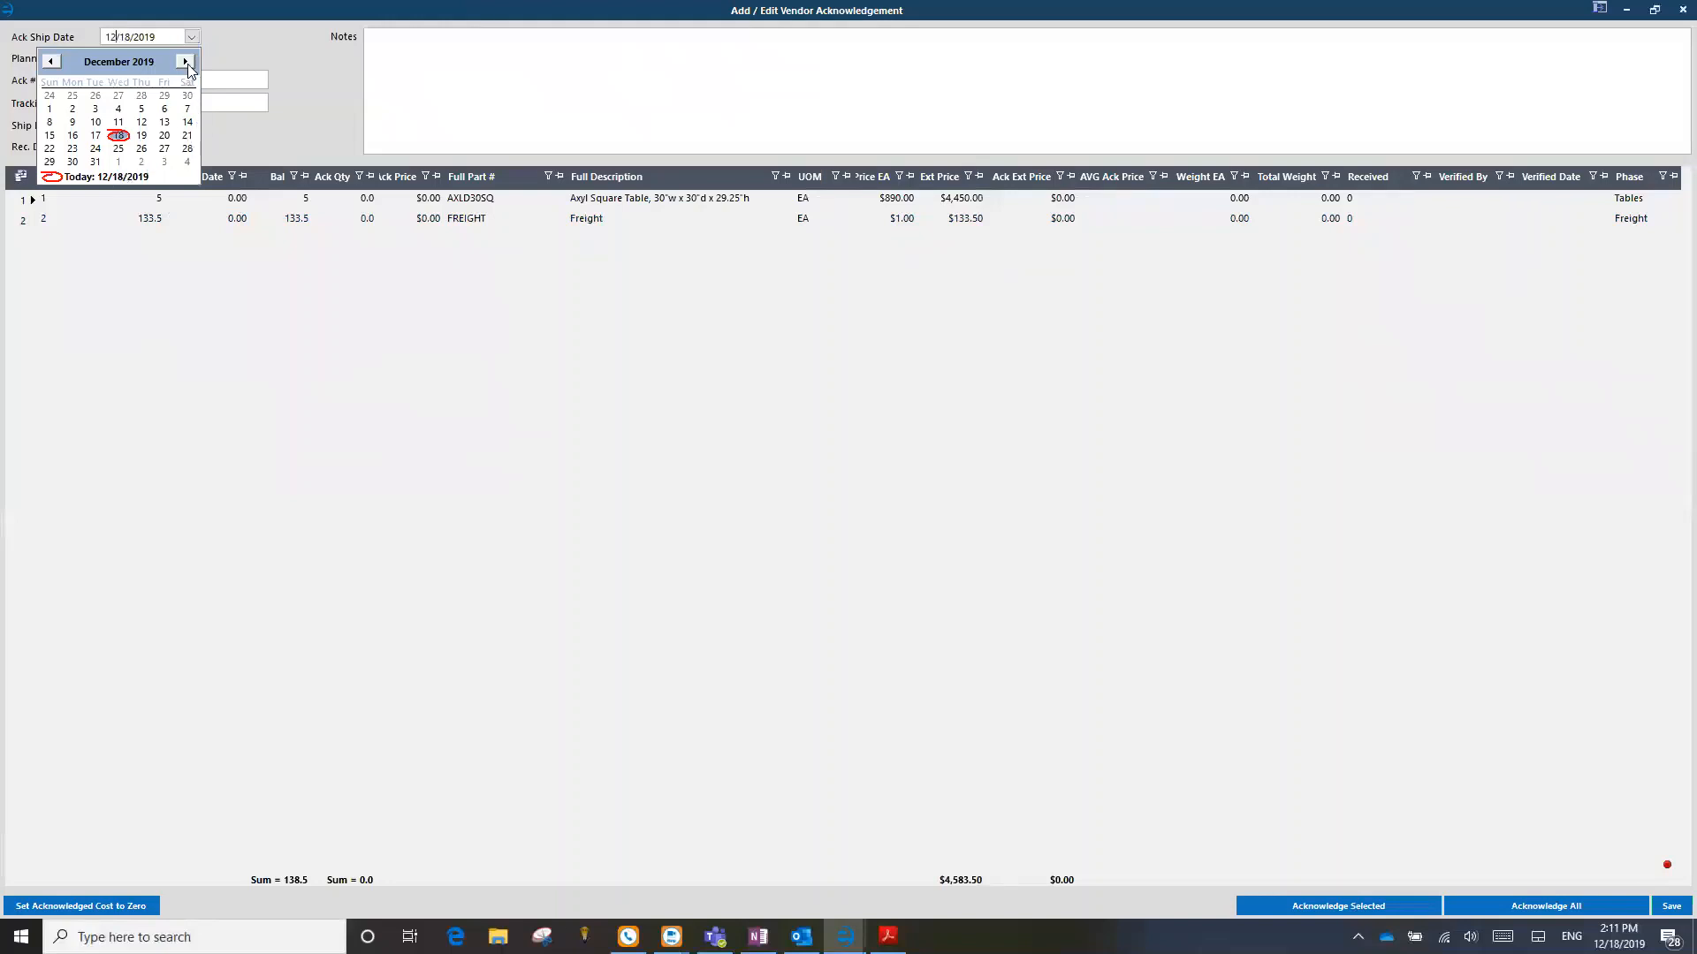
click(187, 62)
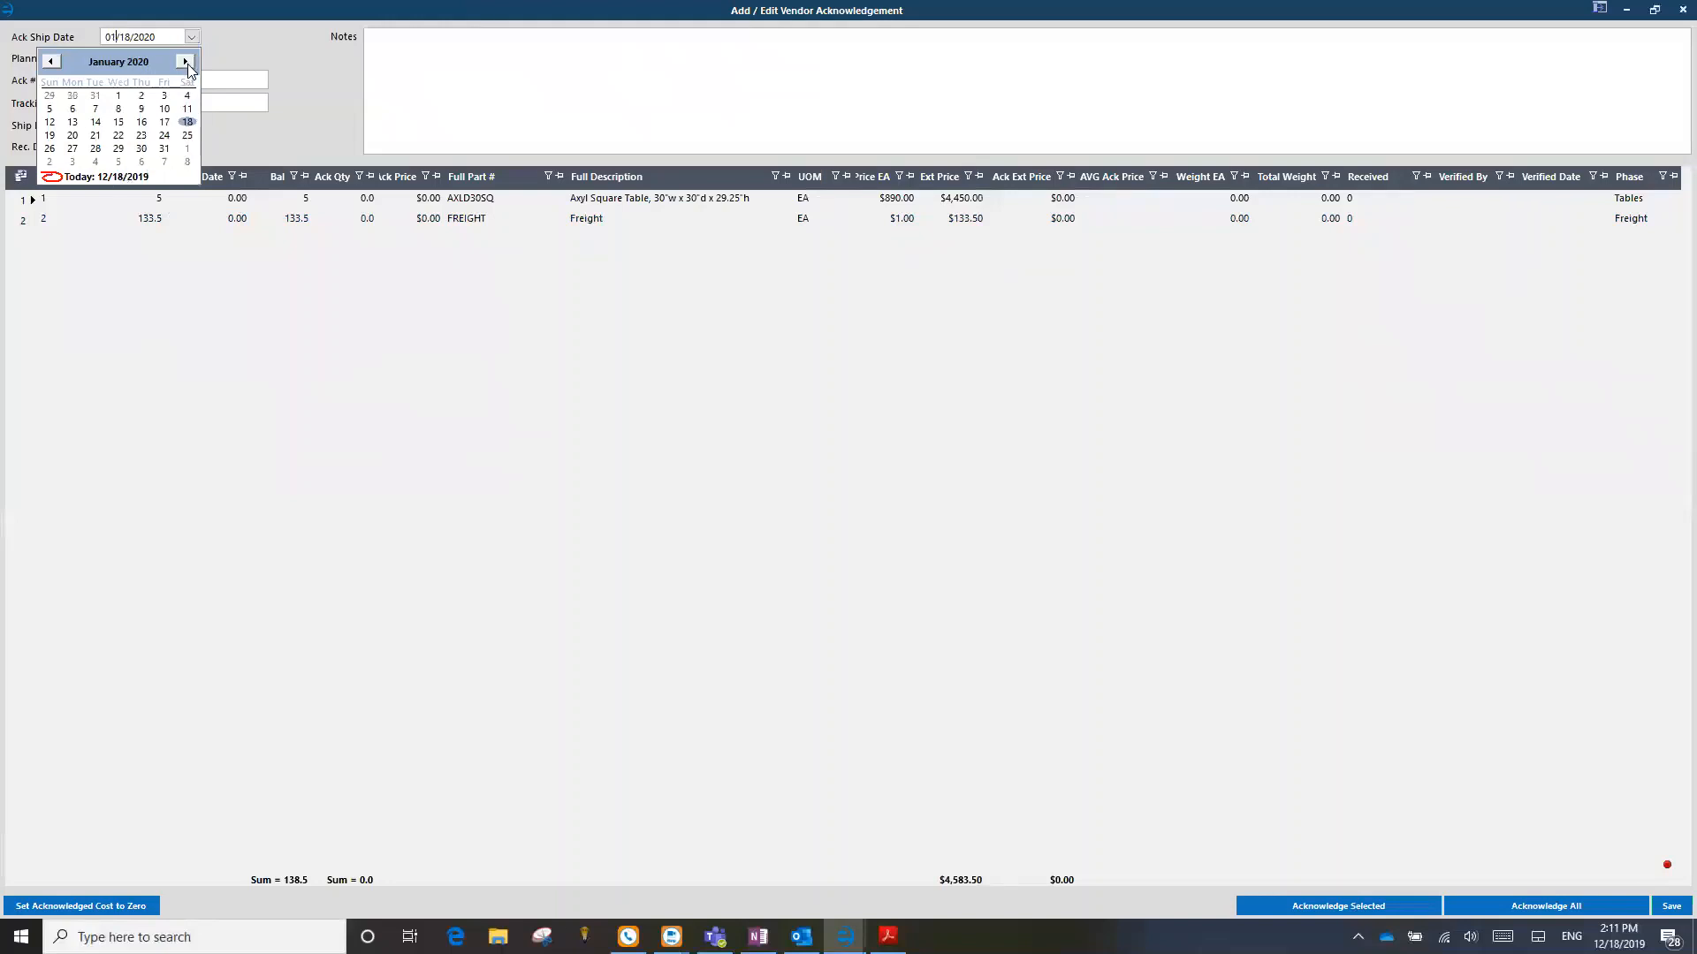
click(76, 105)
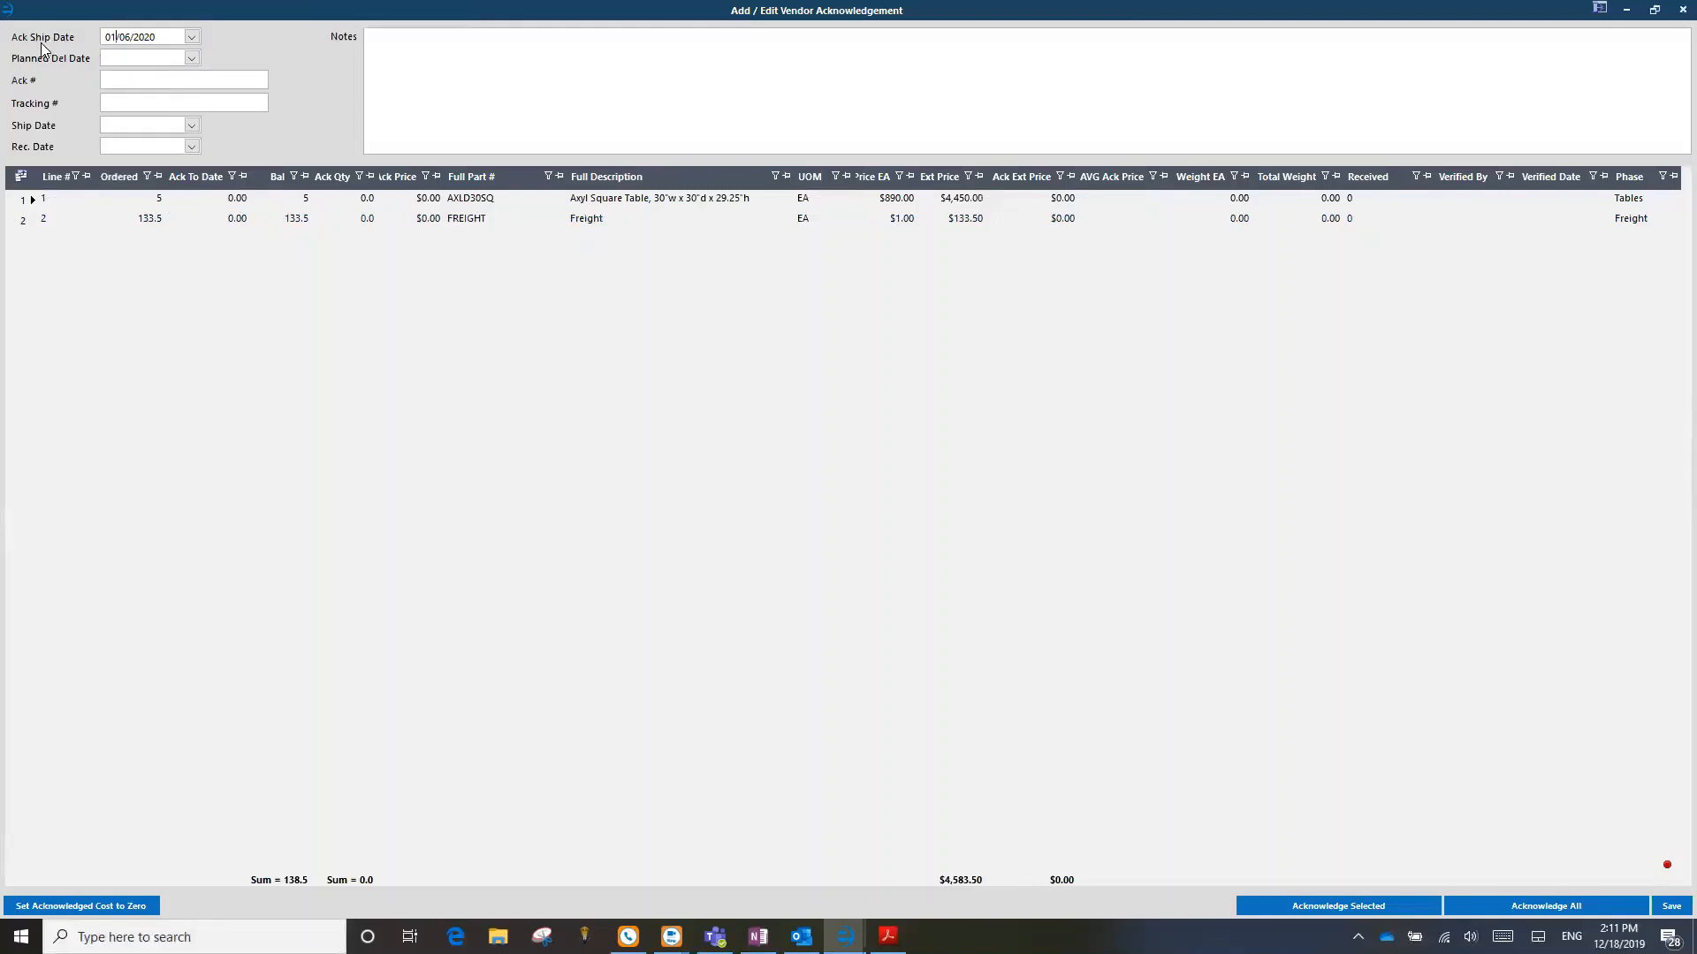
Step: Enter 1234 as the acknowledgement number and compare it with the number in the Haworth PDF
click(124, 81)
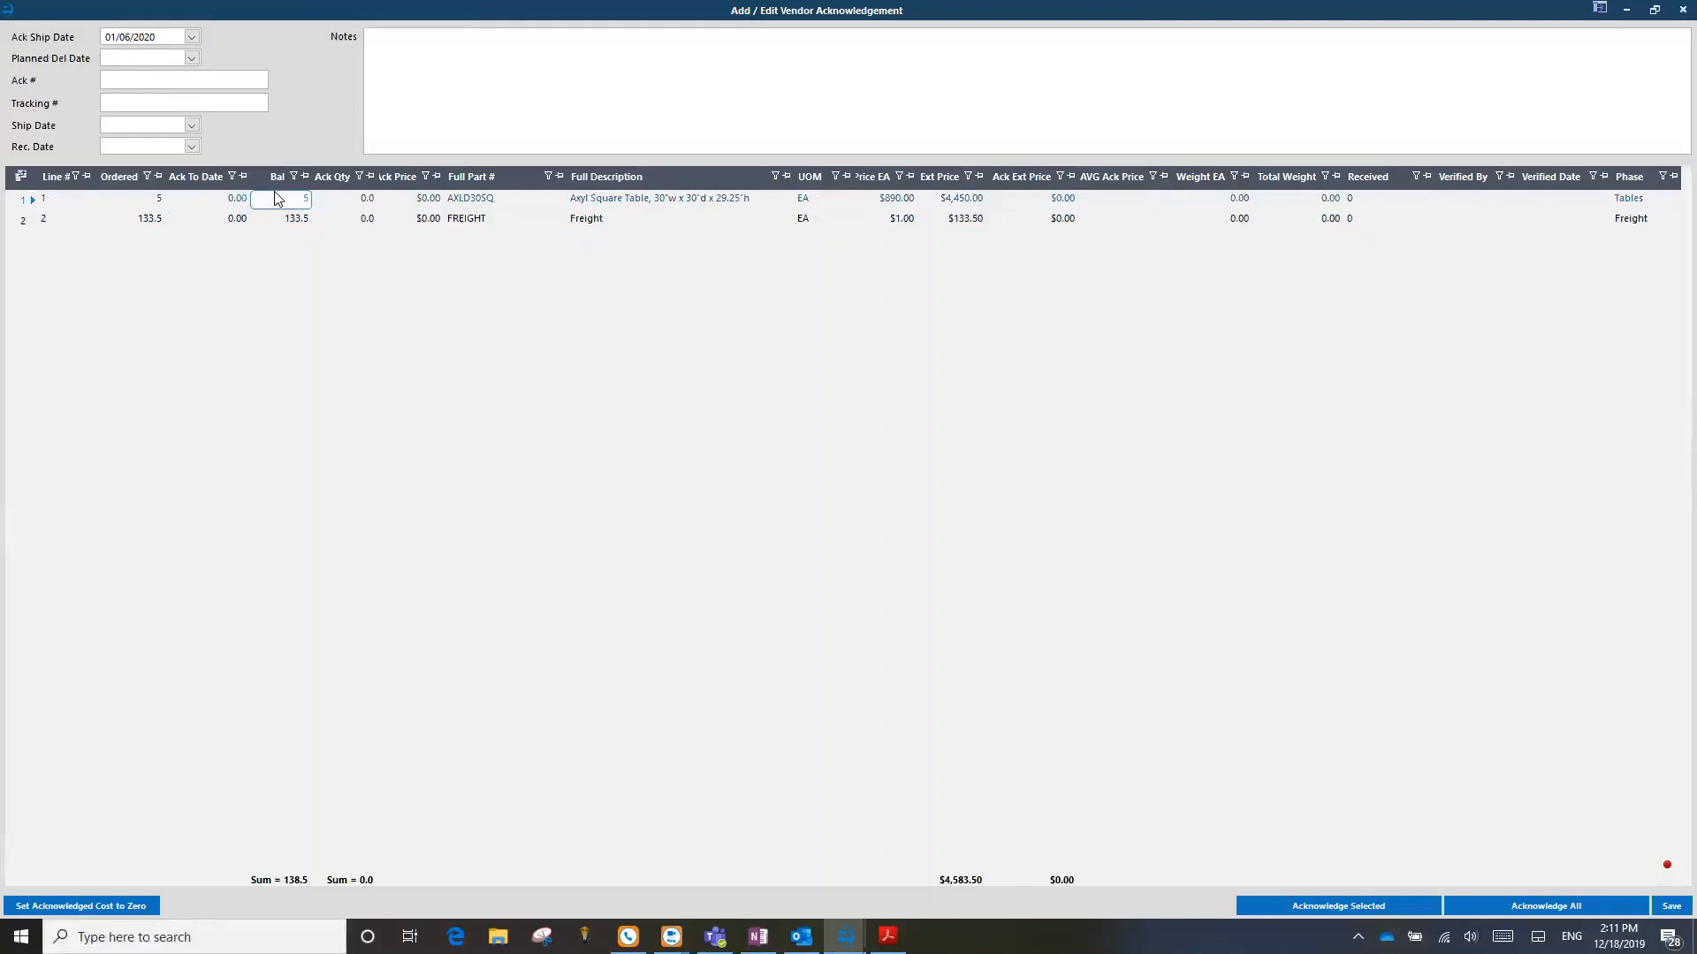
text(1234)
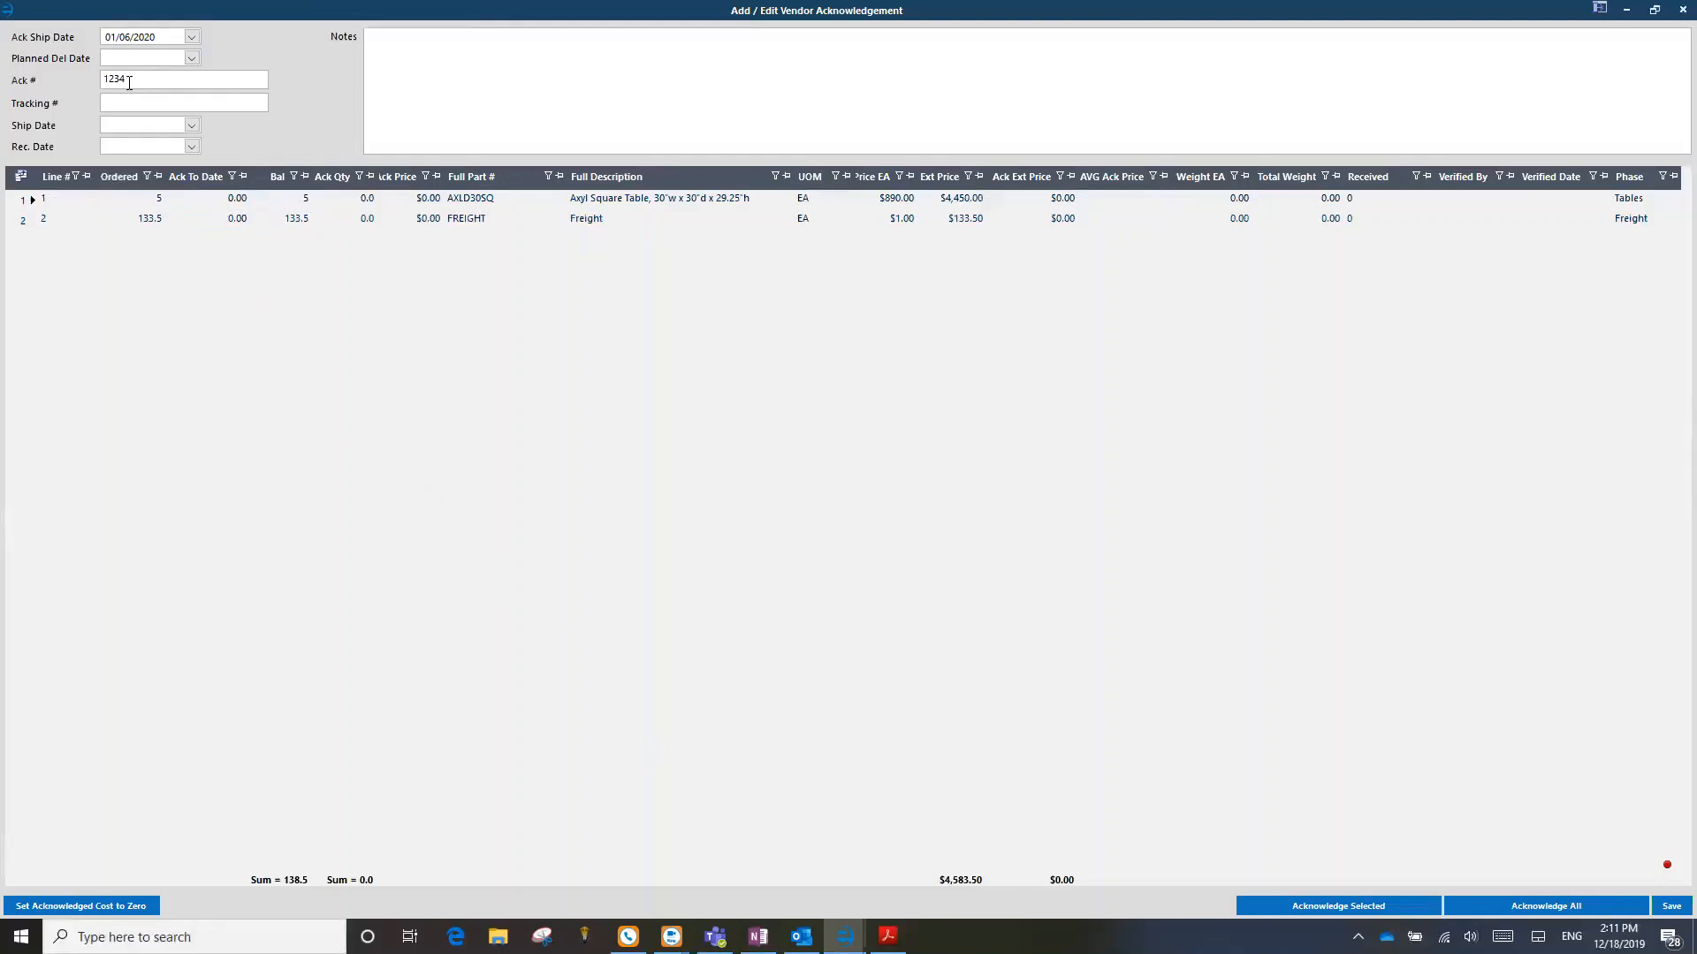
click(888, 936)
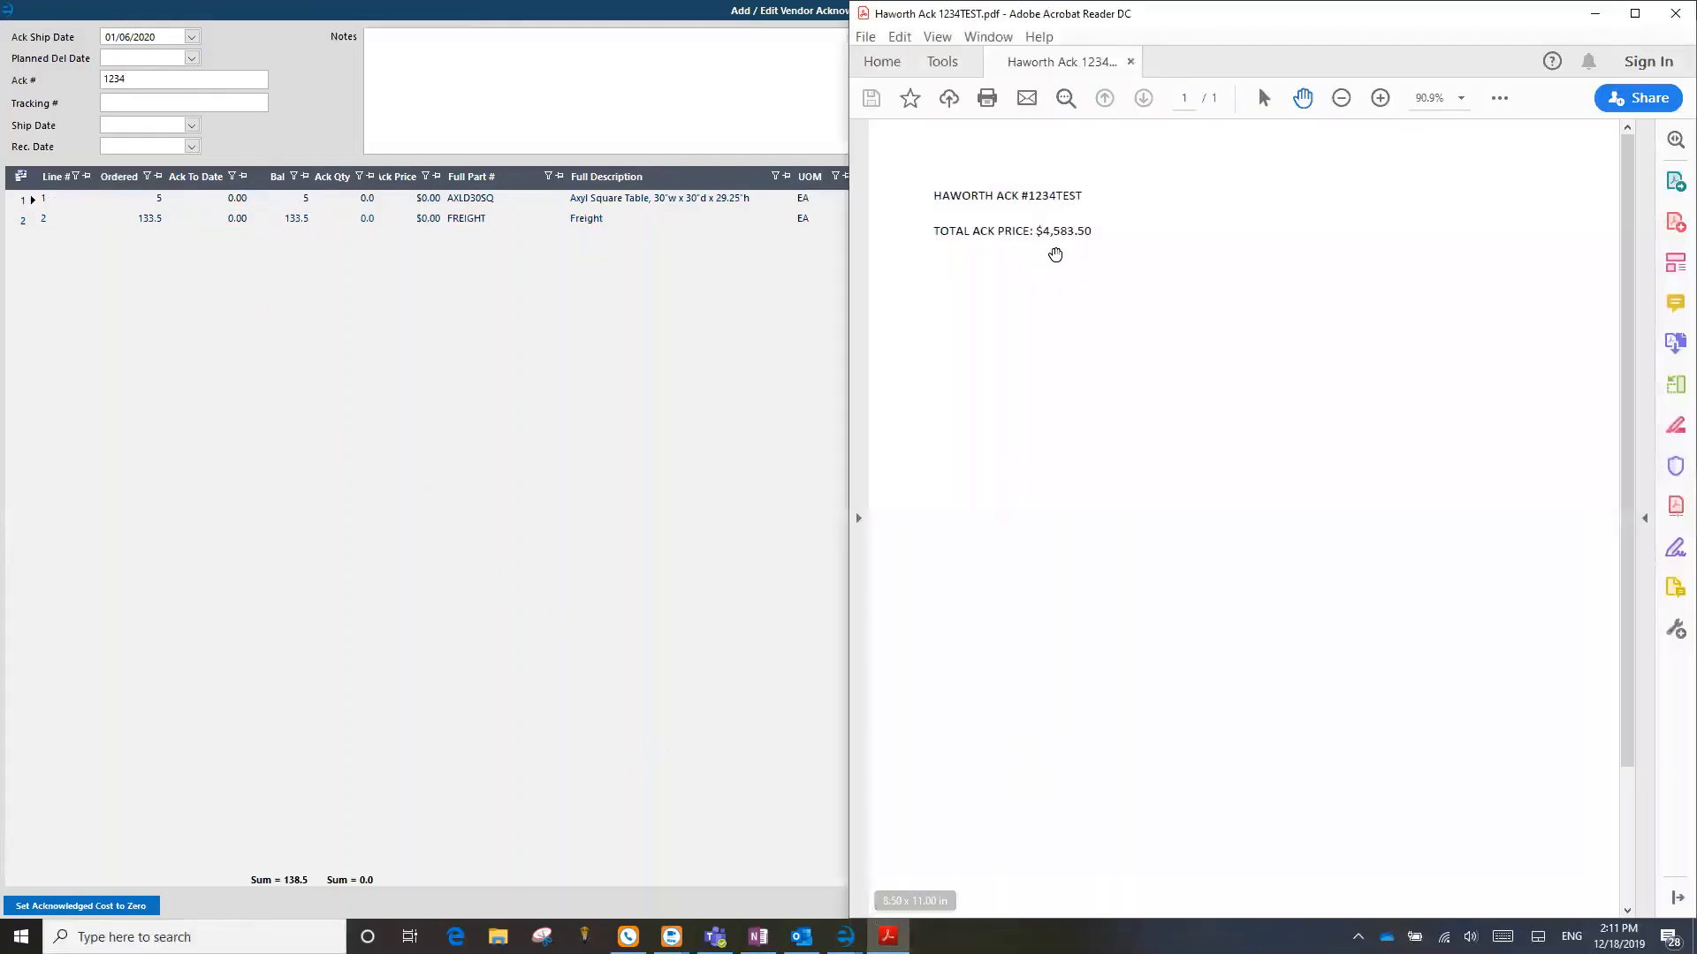
drag(1034, 199, 1083, 197)
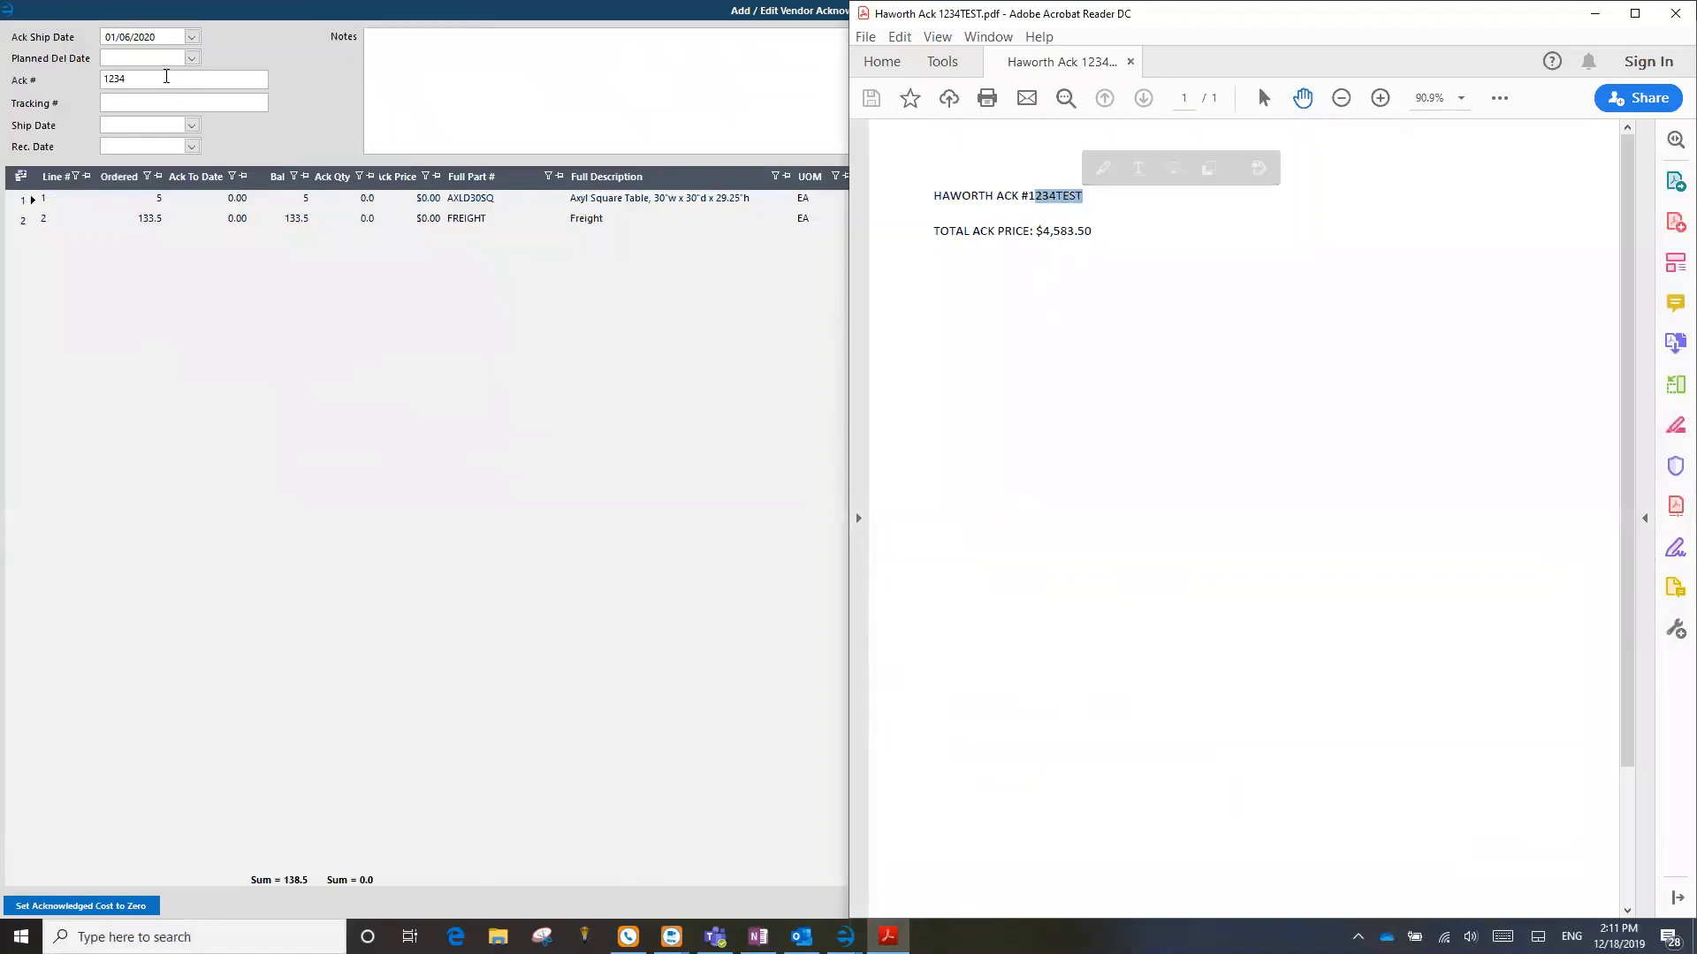
click(1595, 13)
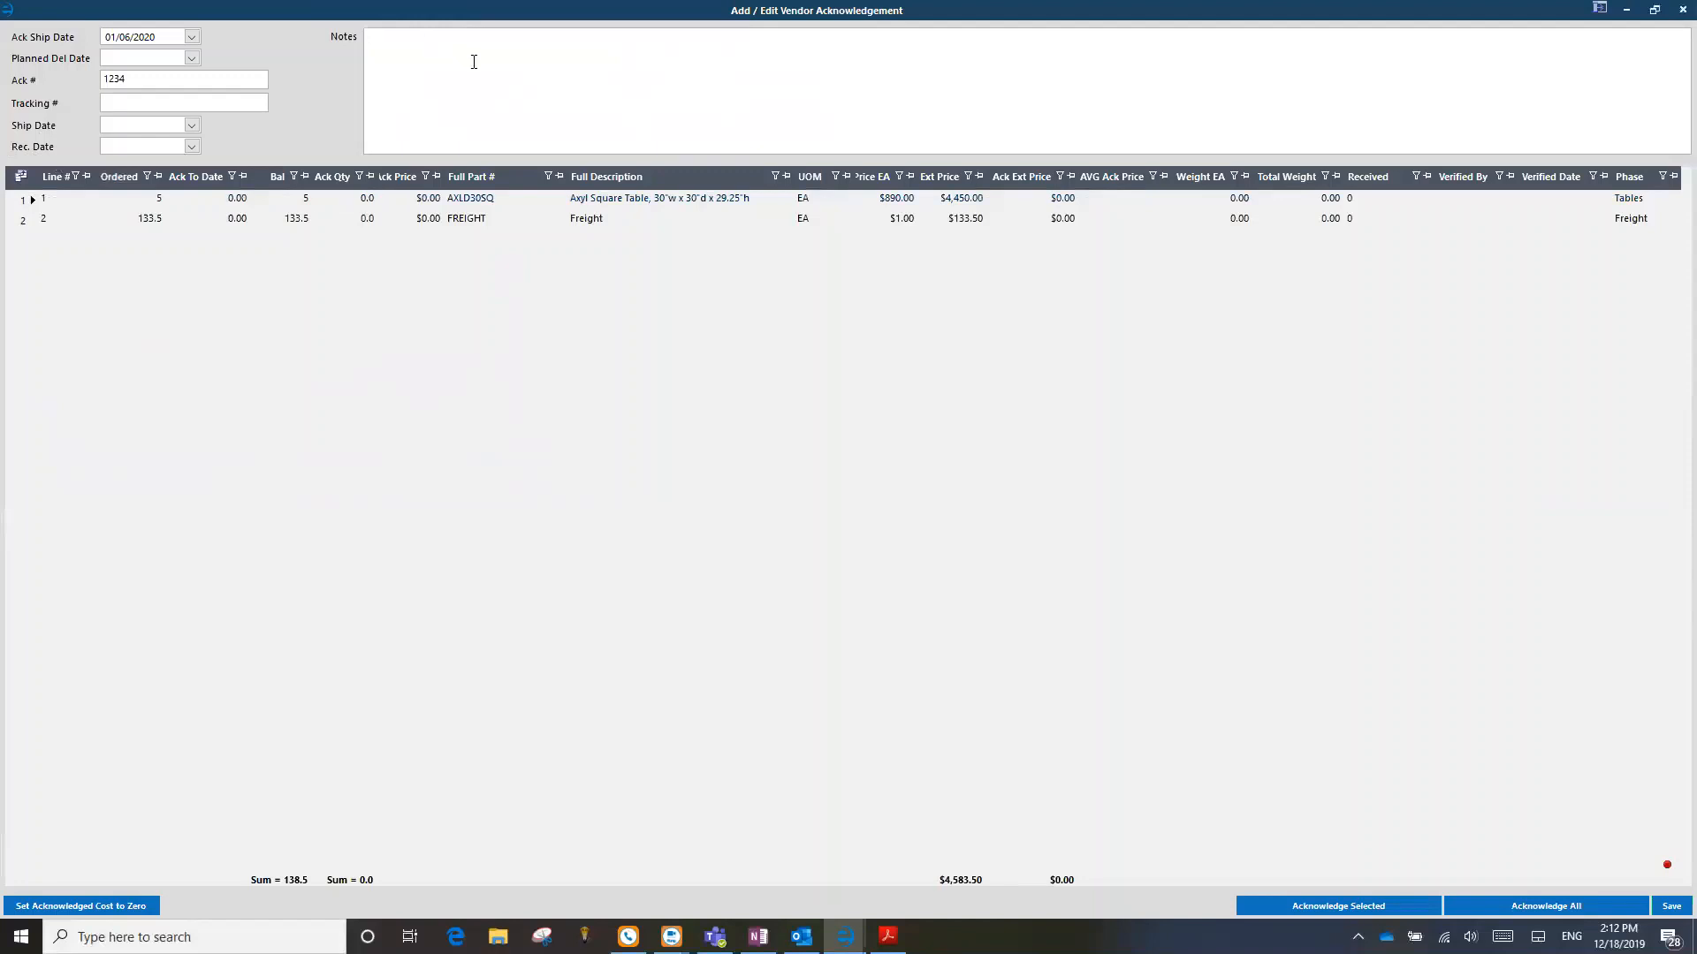
Step: Compare the line items' extended price total with the total acknowledged price in the Haworth PDF
click(438, 81)
click(29, 203)
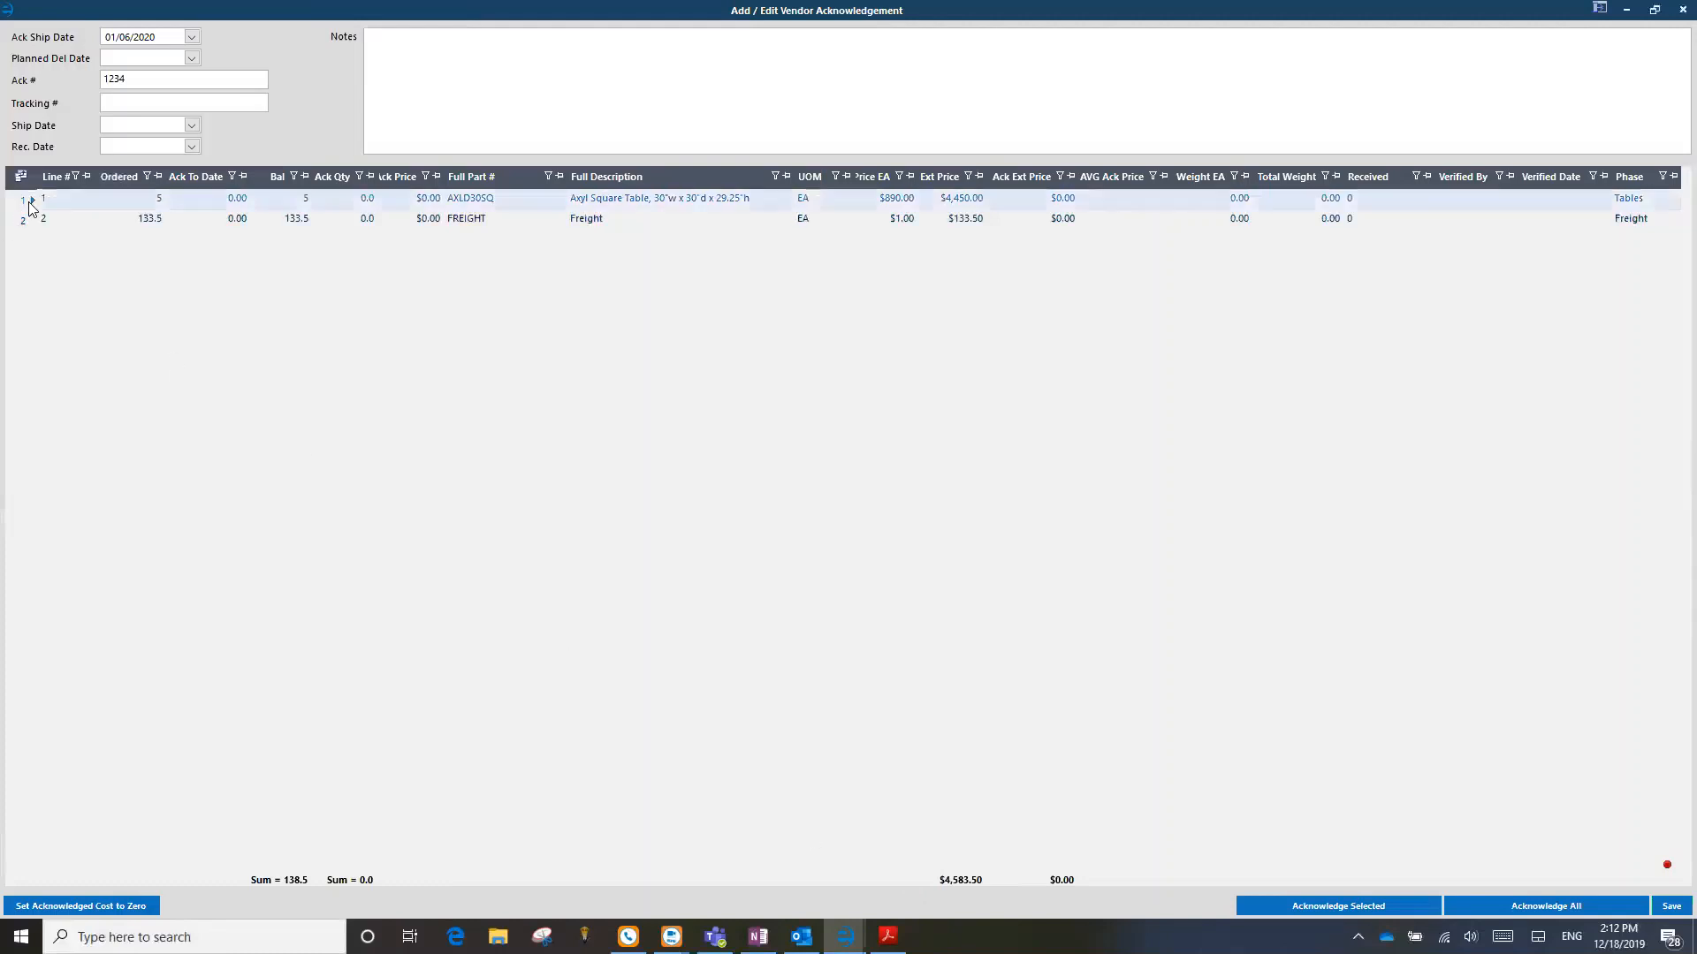
click(583, 201)
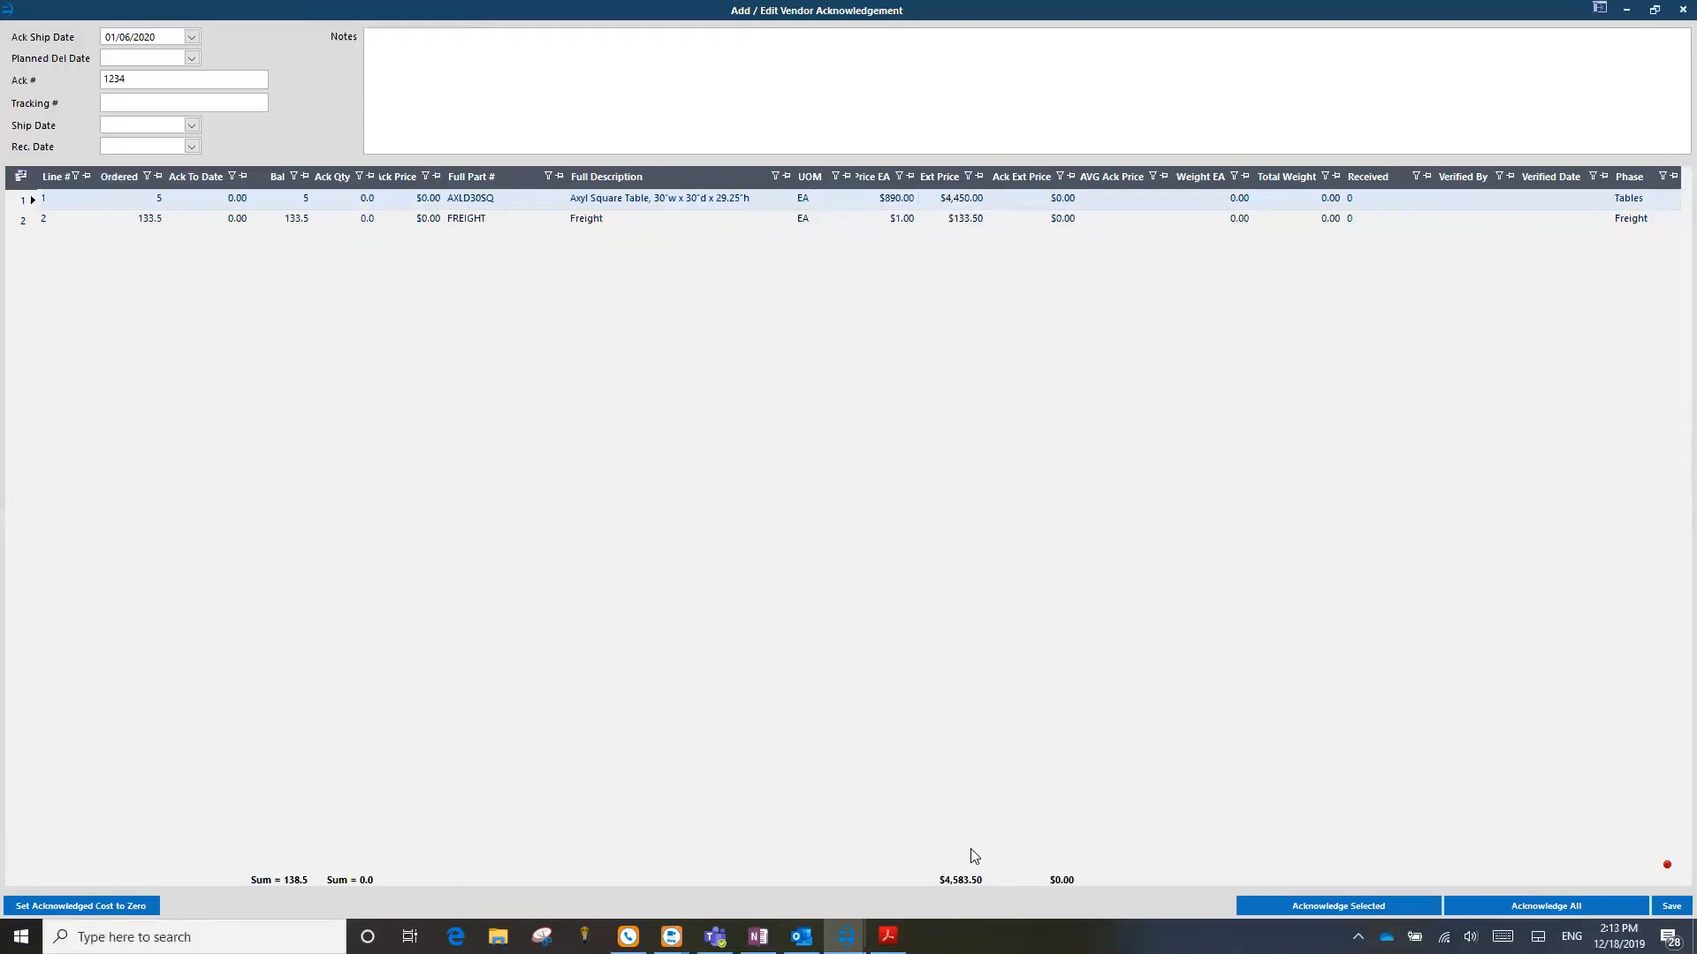
click(888, 935)
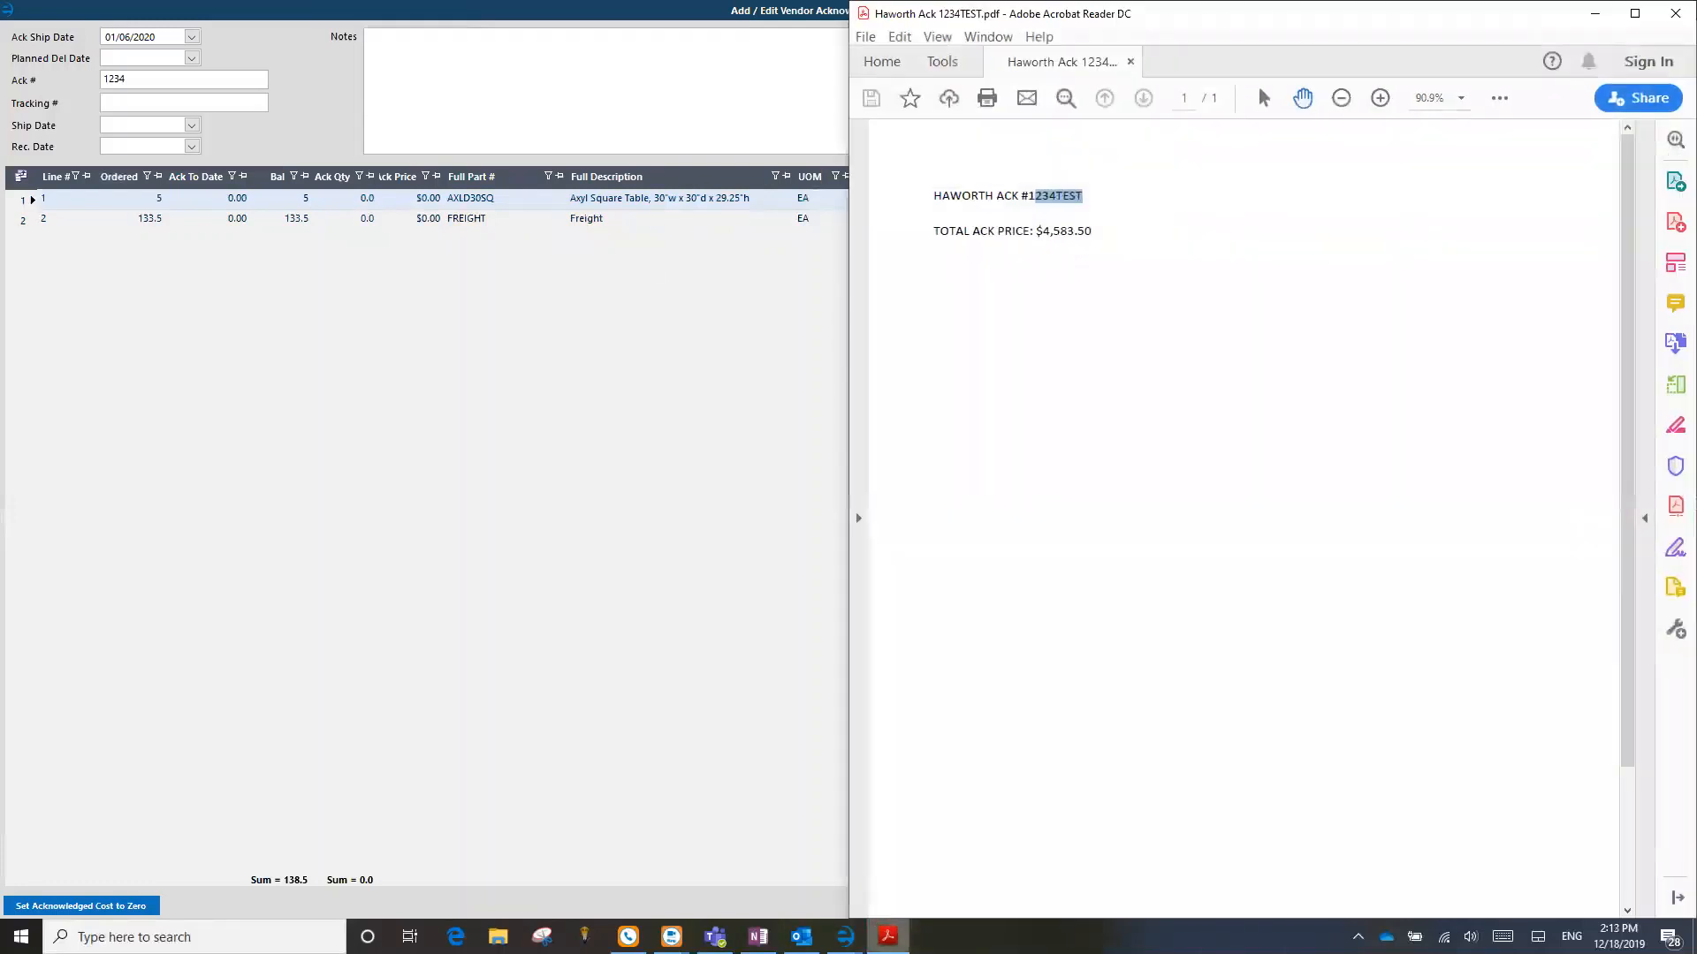
click(846, 936)
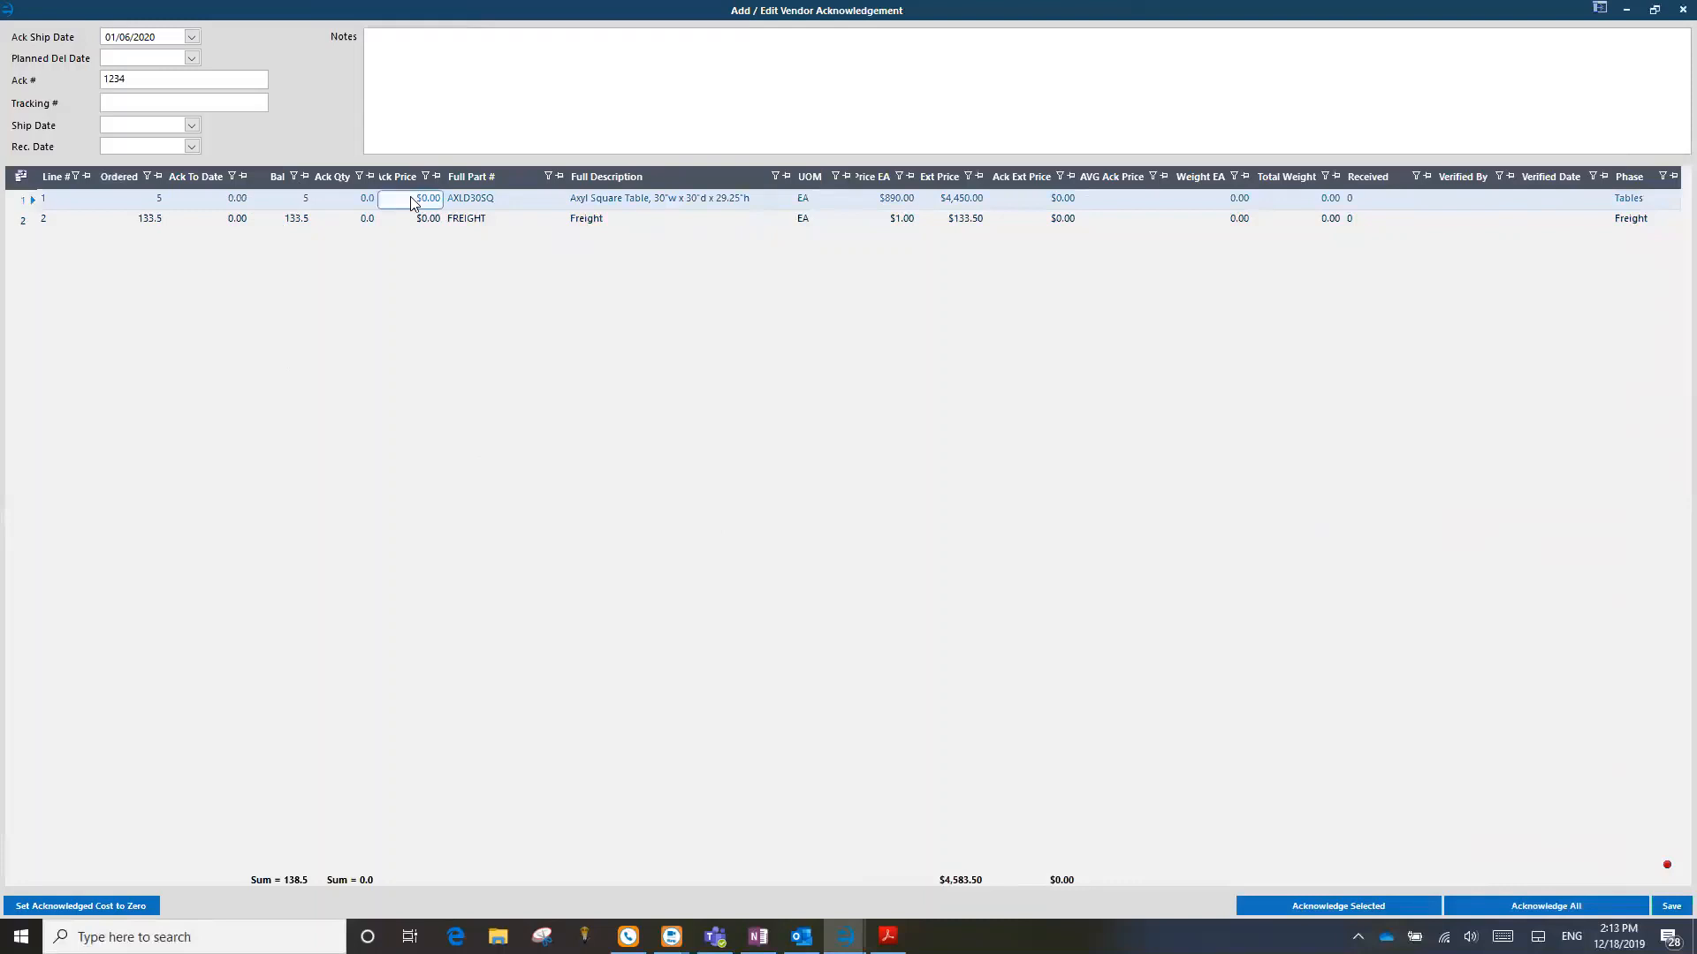
Step: Set the Axyl Square Table line's acknowledged quantity to 4 and its acknowledged price to $885.00
click(346, 200)
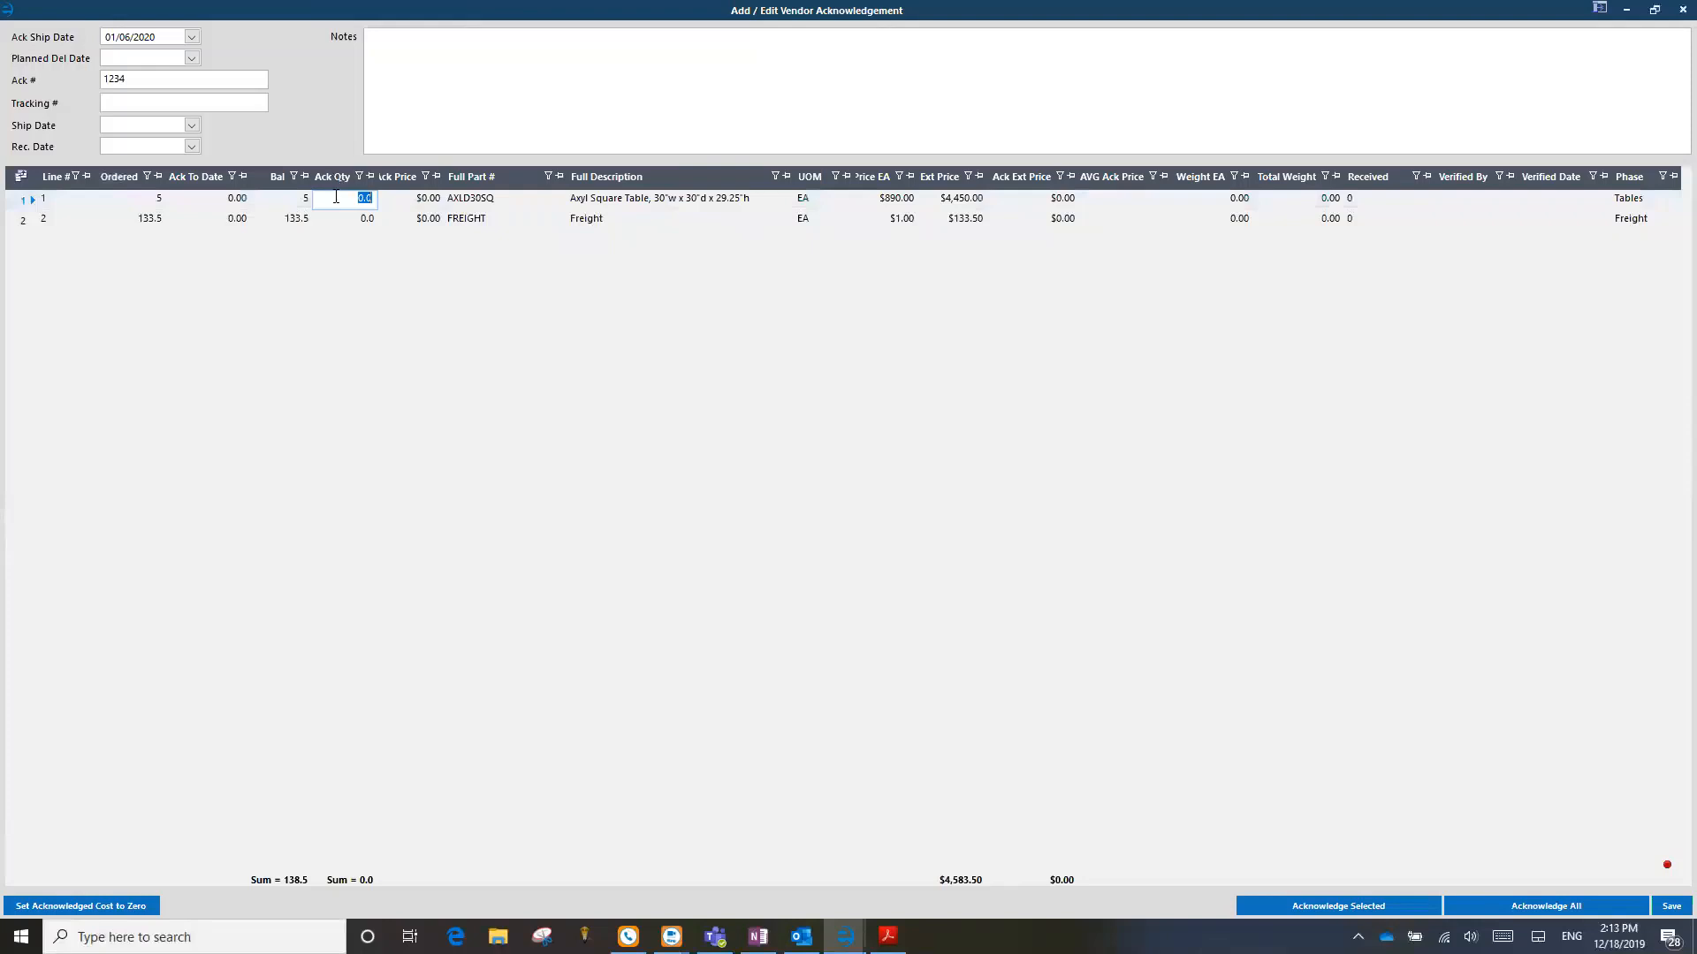
text(4)
key(Tab)
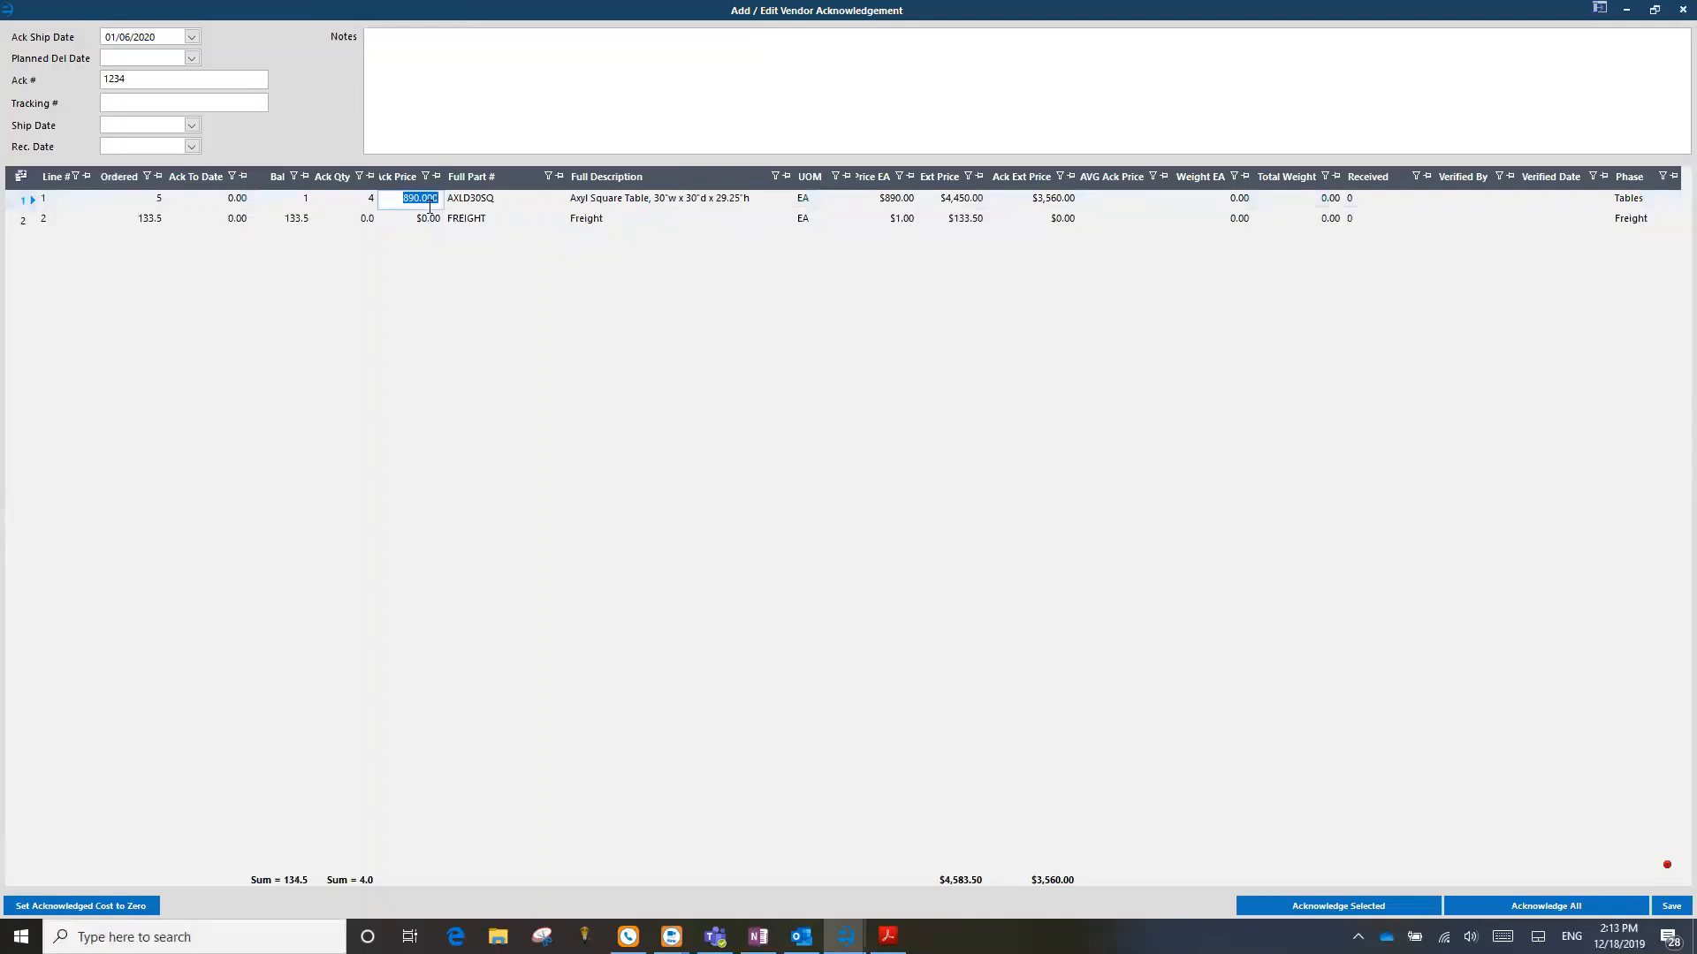
text(885)
key(Return)
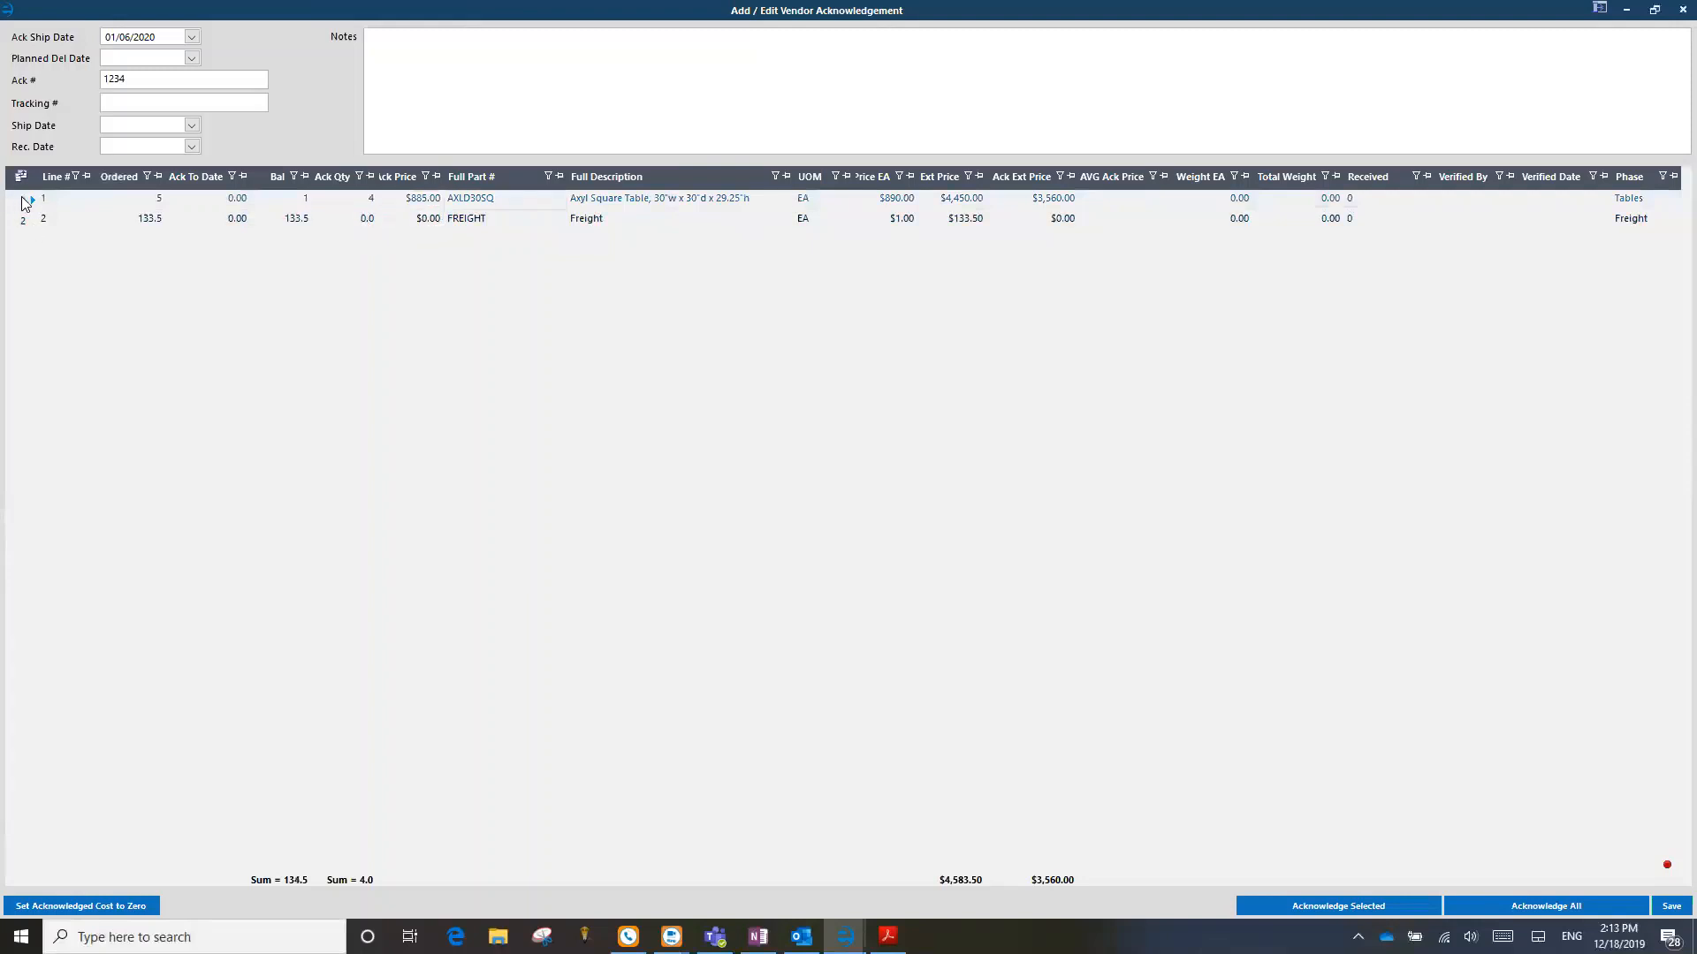
Step: Acknowledge the selected table and freight lines, and reopen the saved acknowledgement 1234 to review its quantities
drag(23, 201, 22, 236)
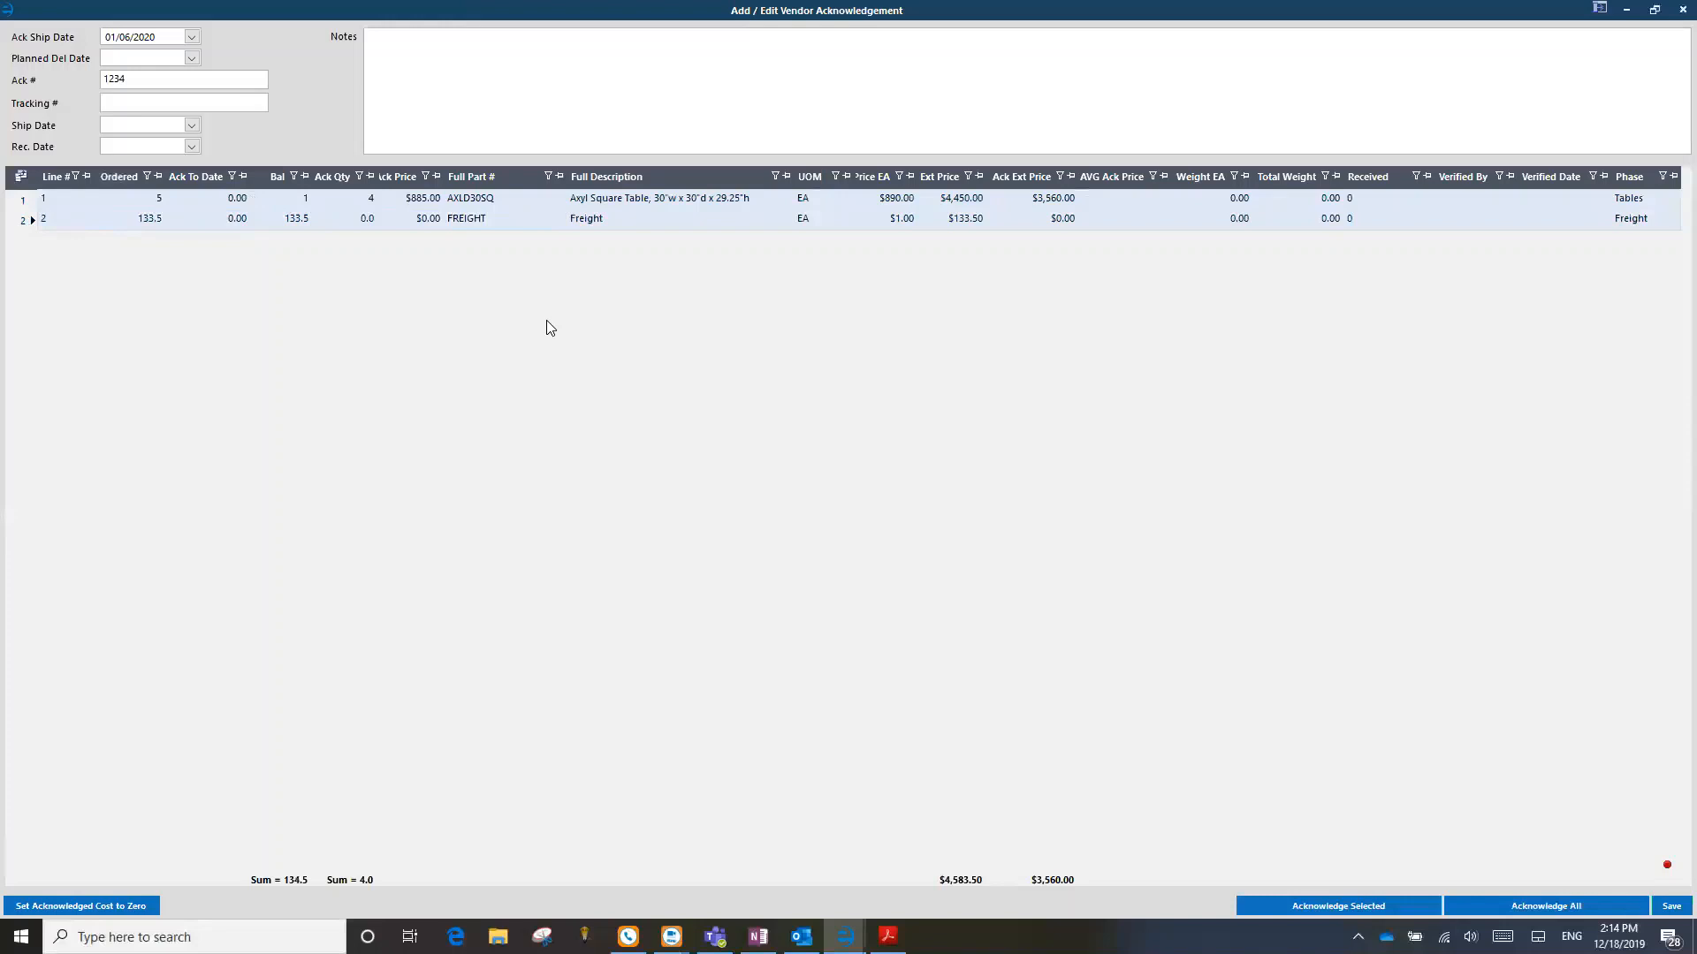
click(27, 203)
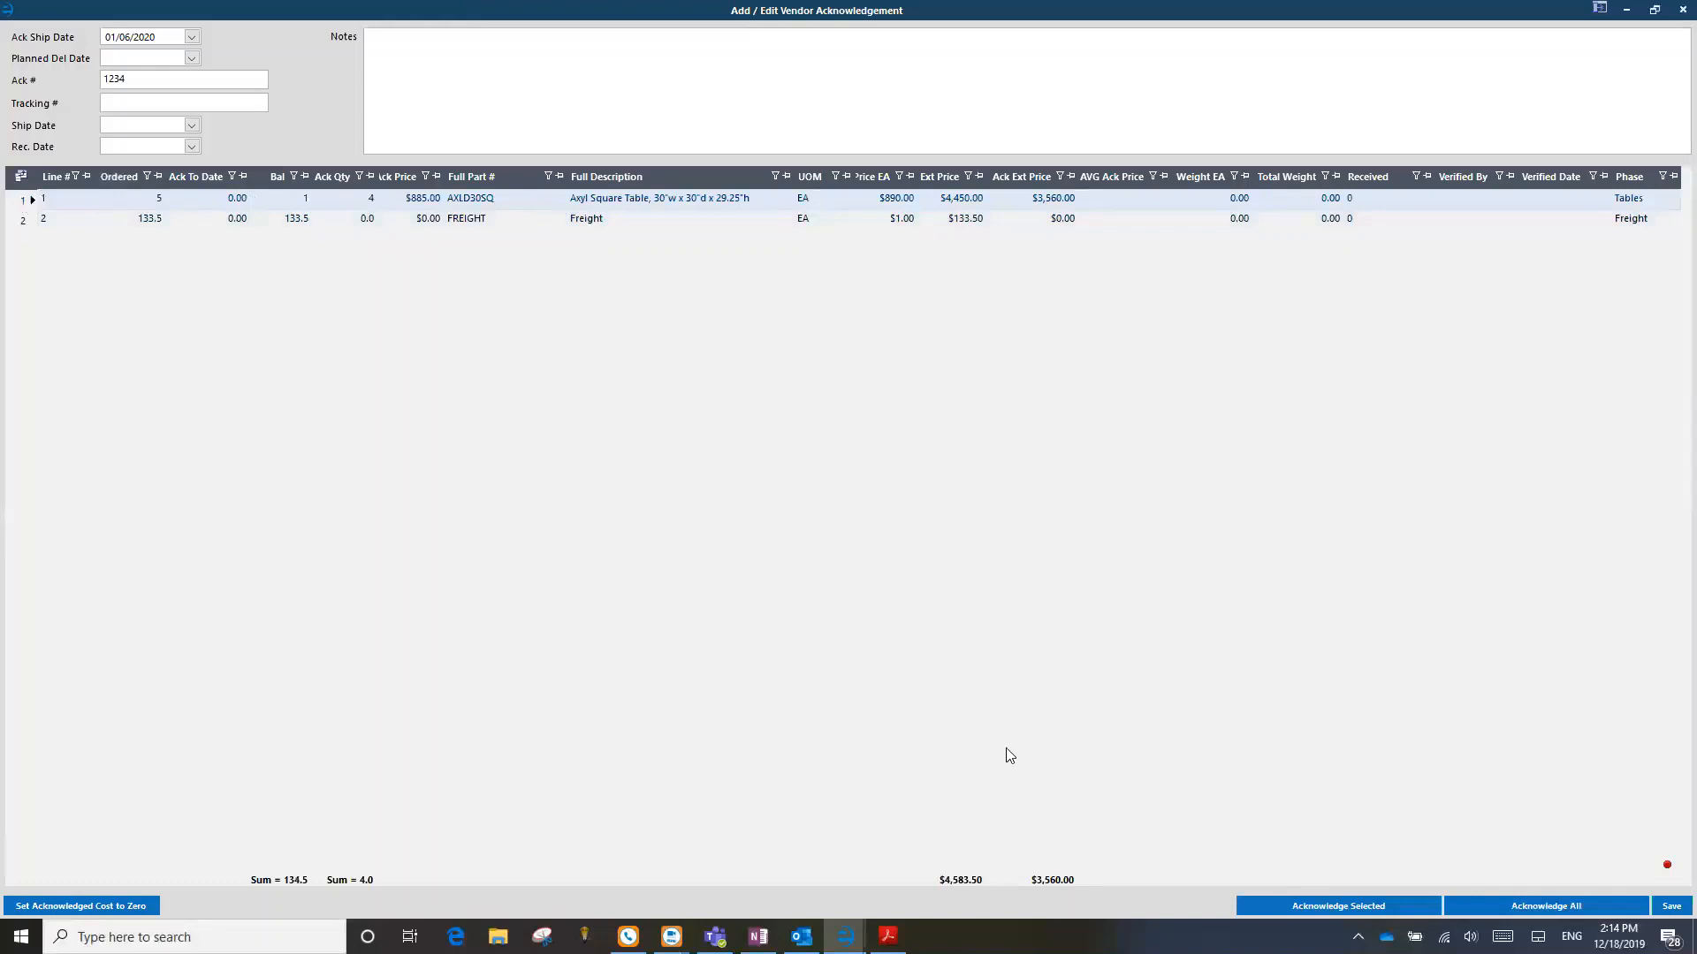
shift+click(23, 218)
click(1334, 908)
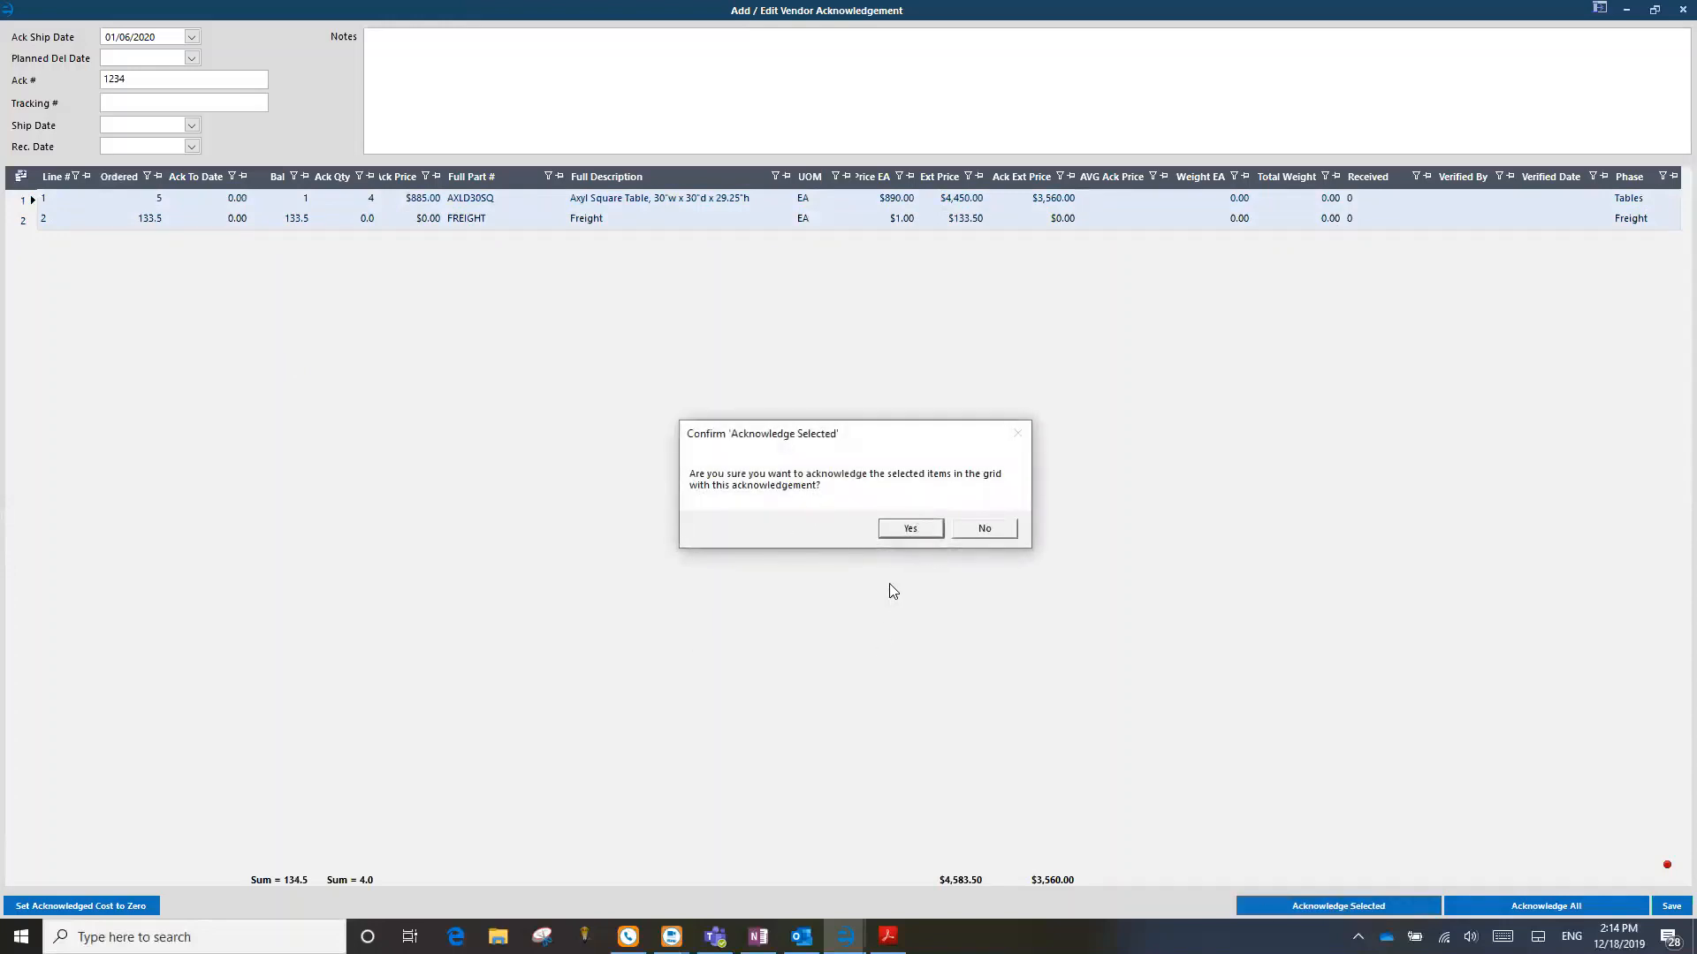
click(919, 530)
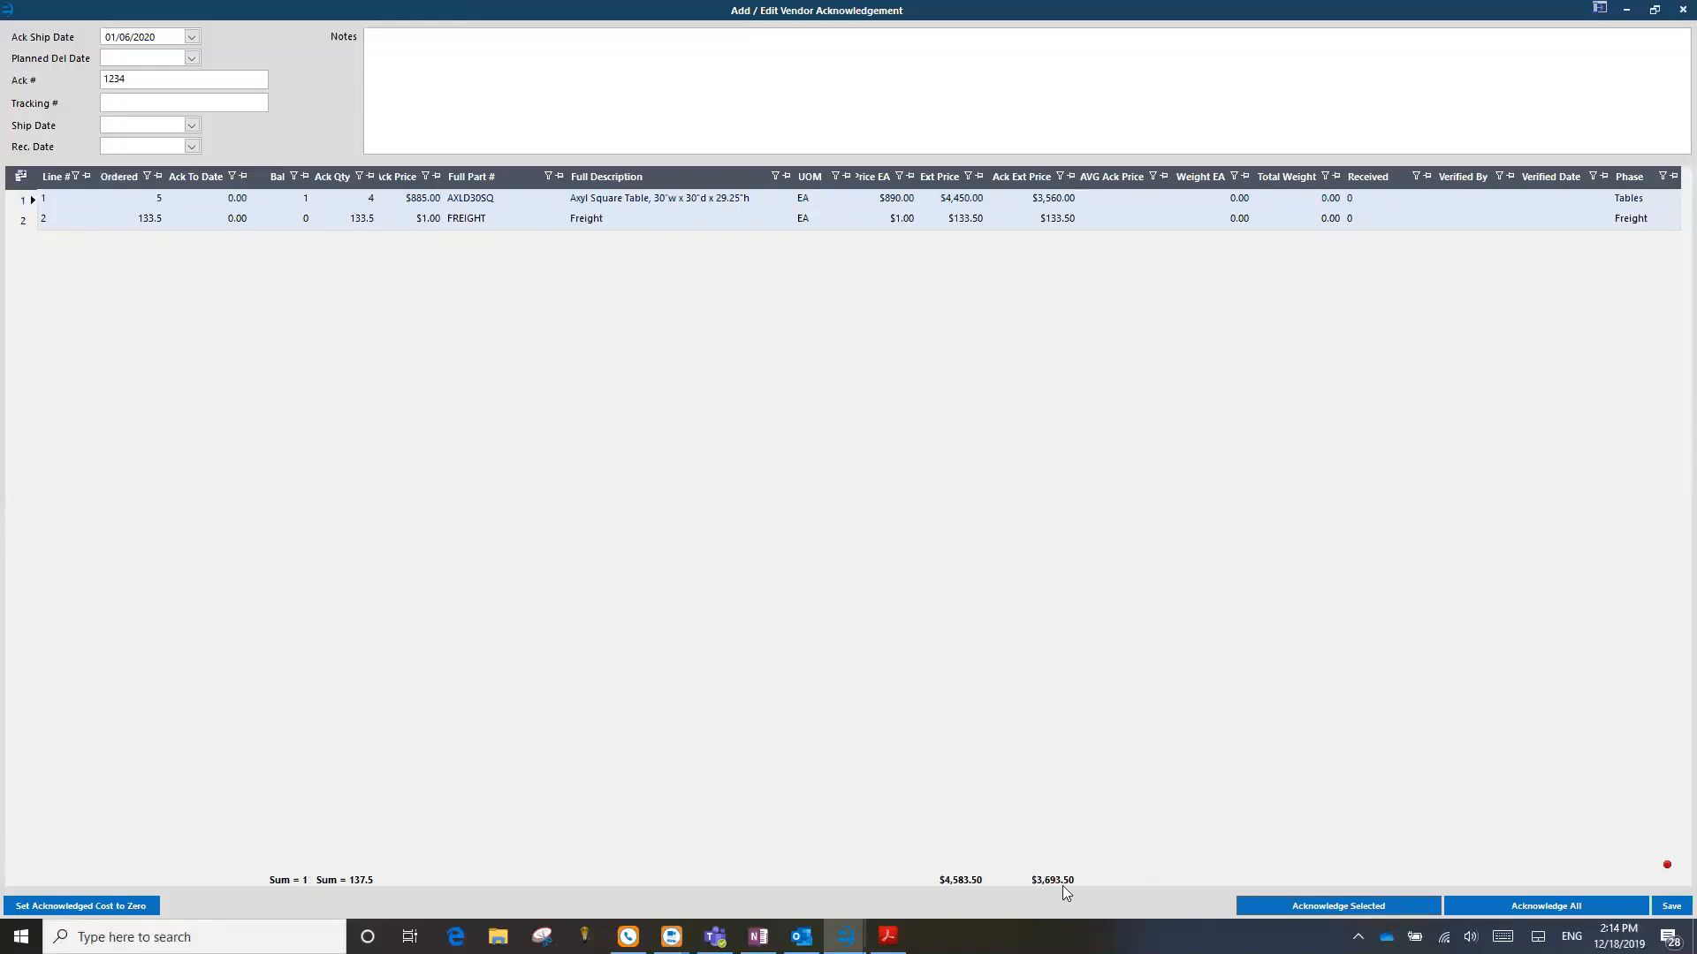
click(1673, 13)
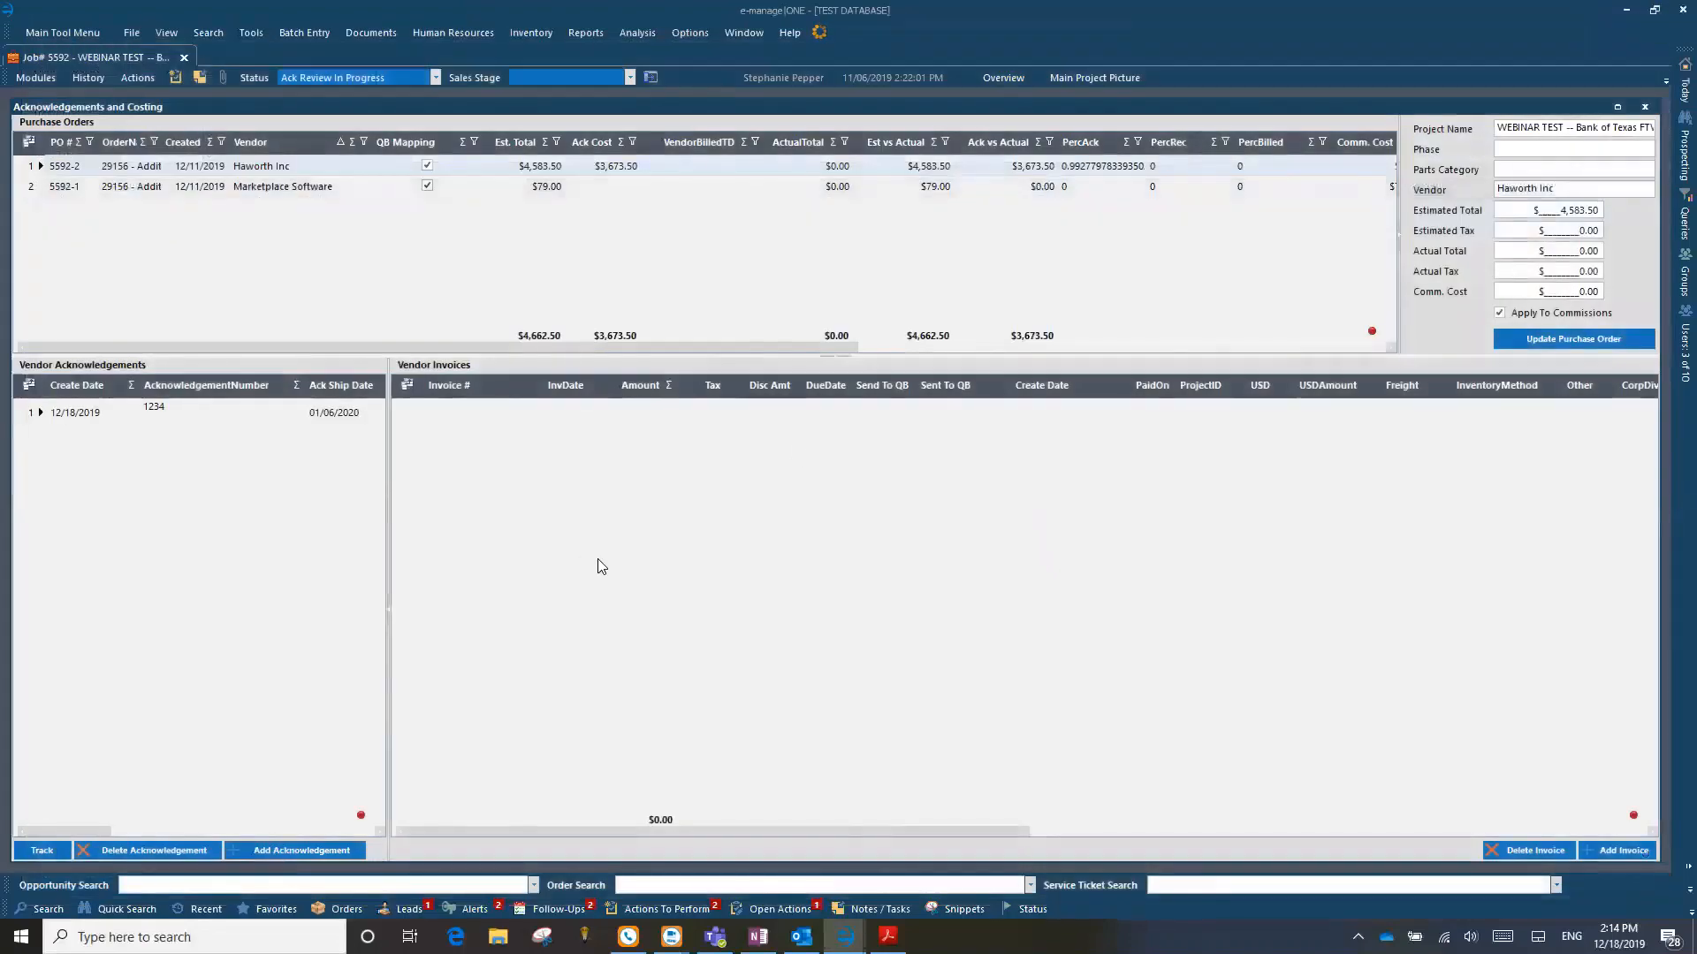
click(34, 416)
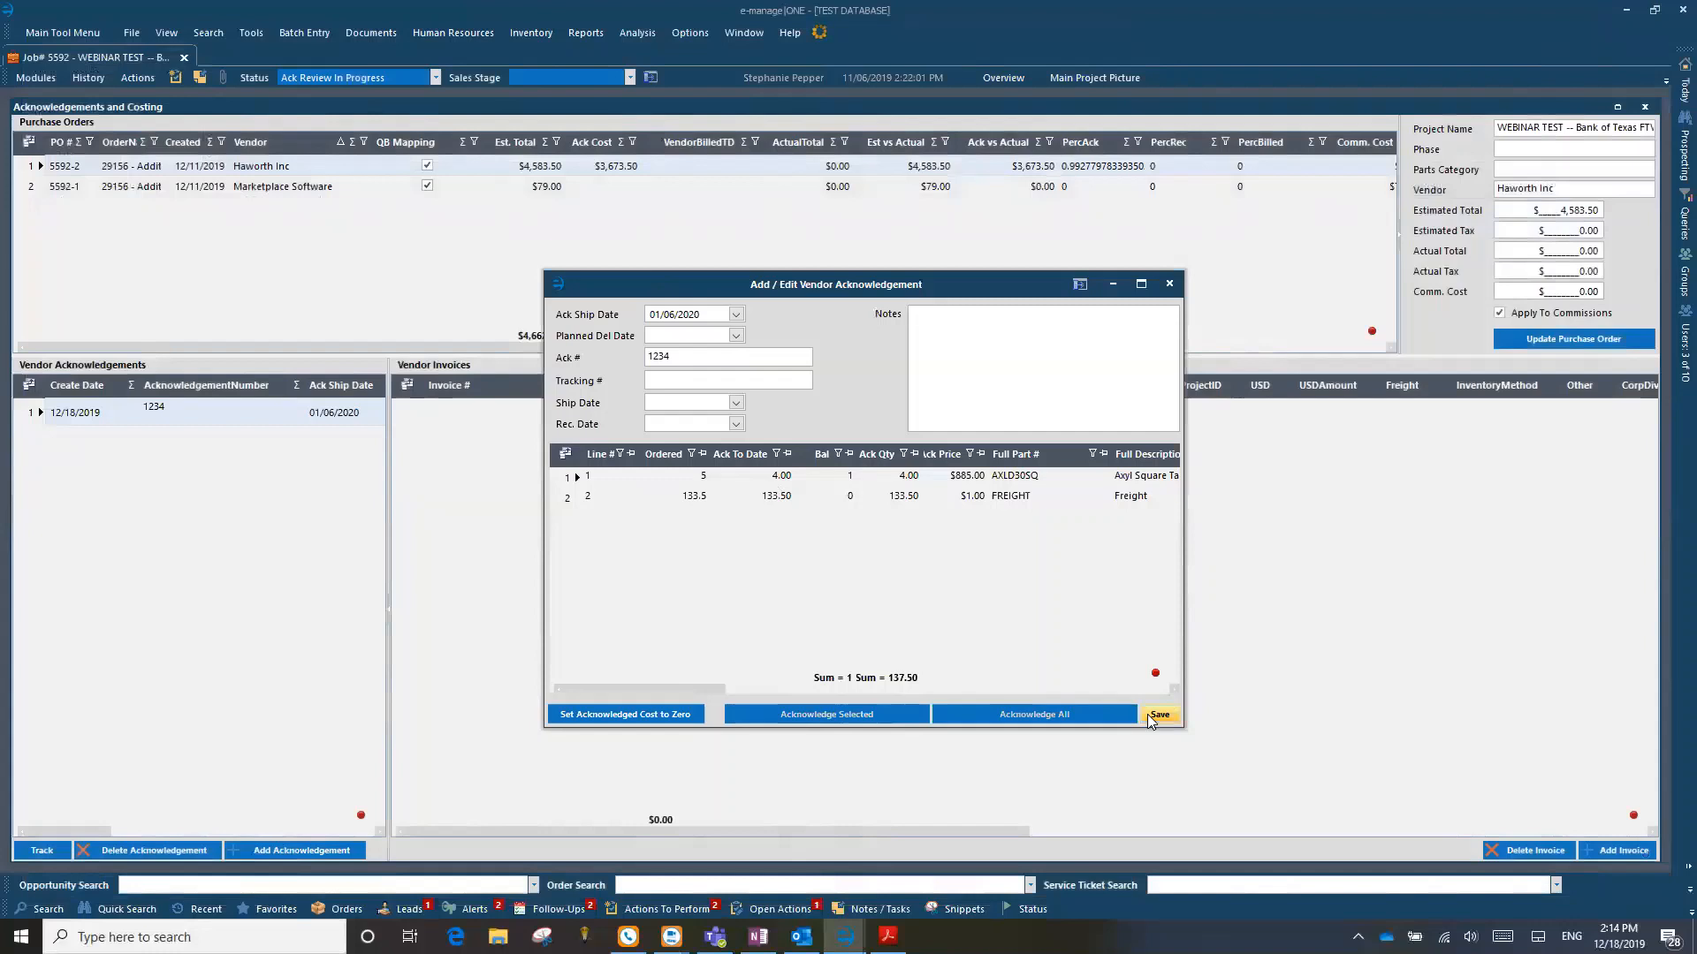
click(1169, 284)
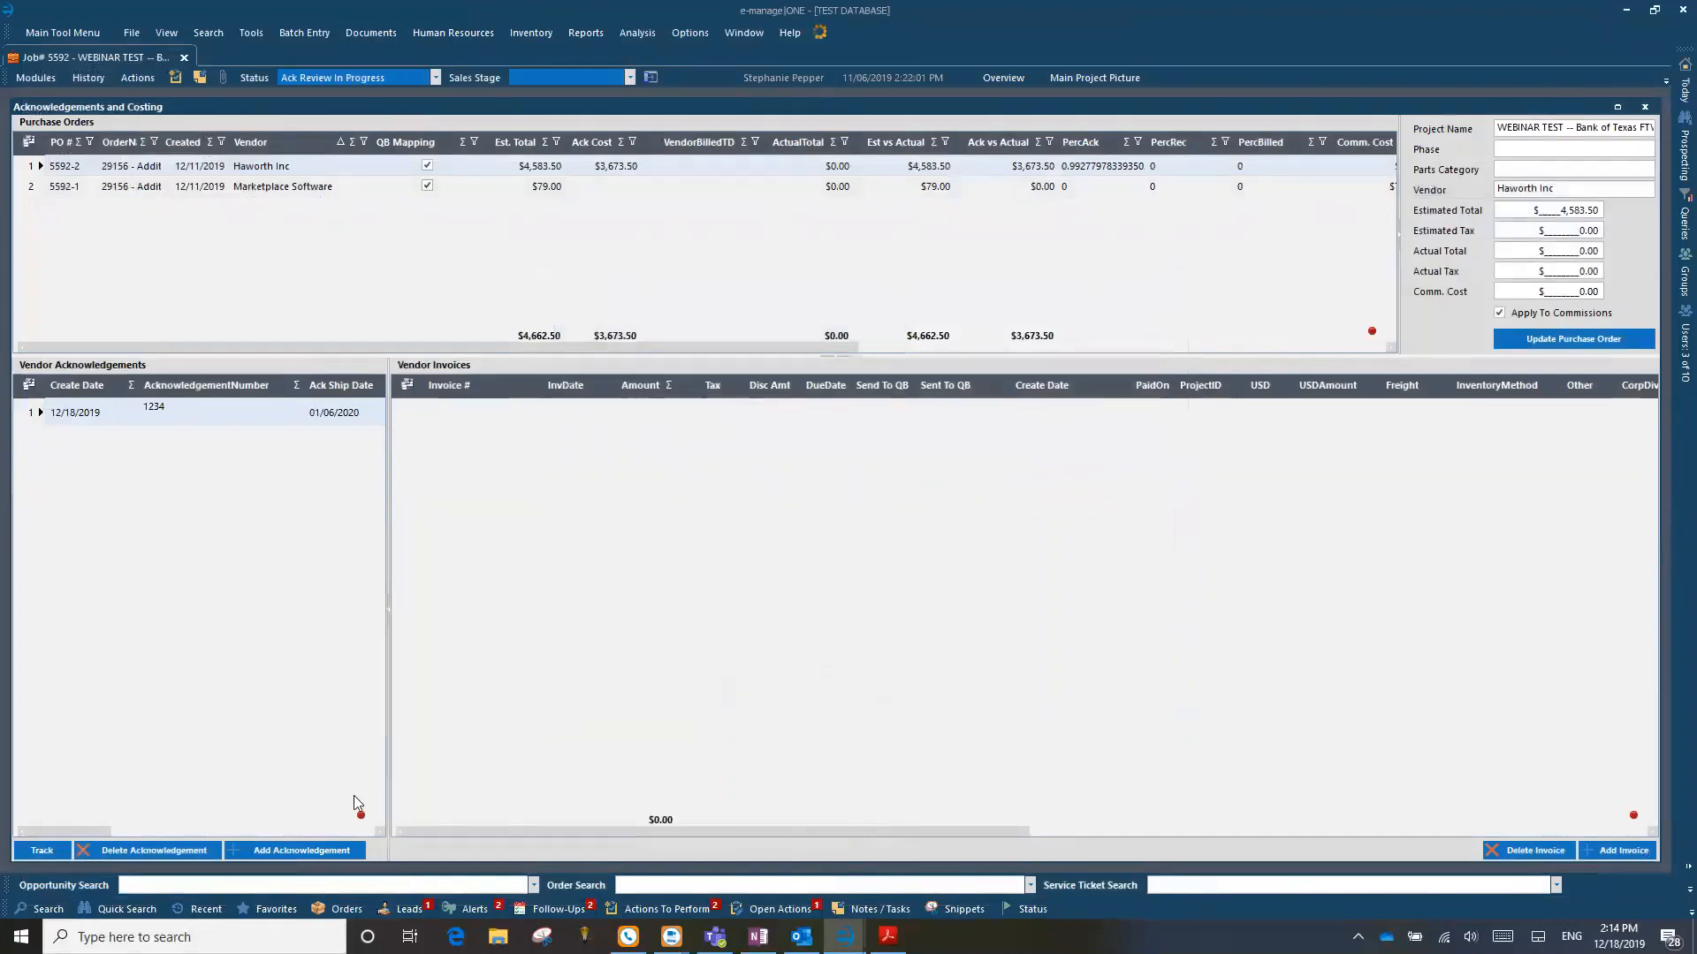
Step: Add a second Haworth acknowledgement numbered 5487 with ship date 12/18/2019, acknowledging all remaining items
click(301, 850)
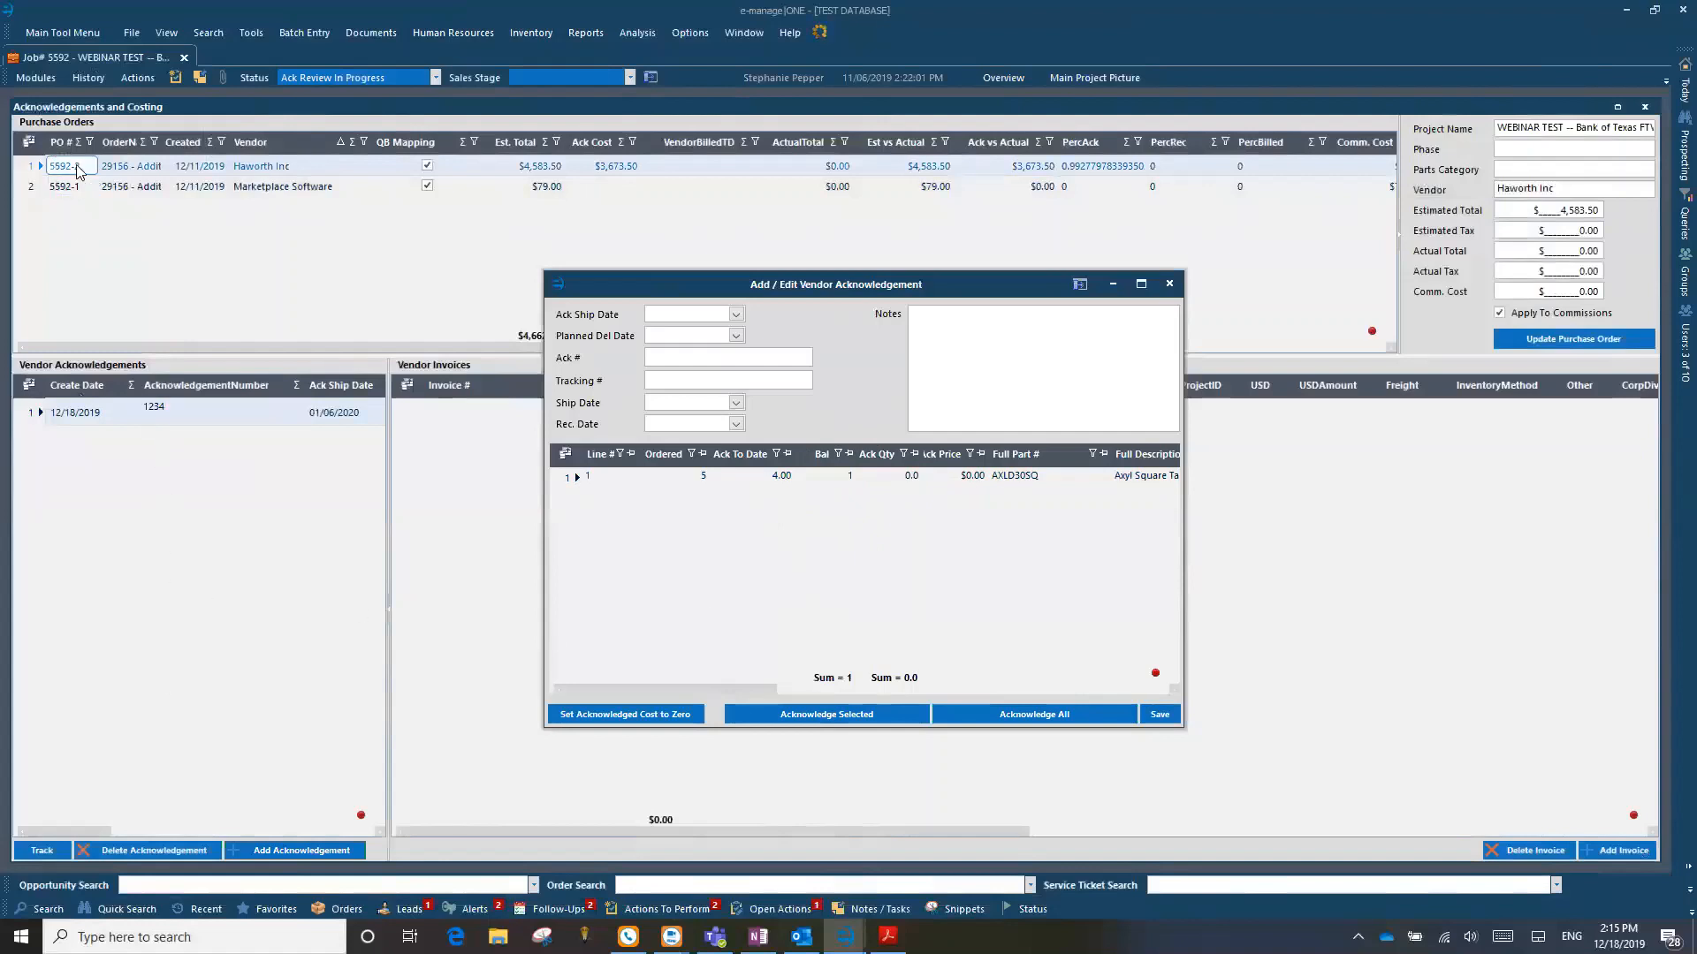
click(735, 314)
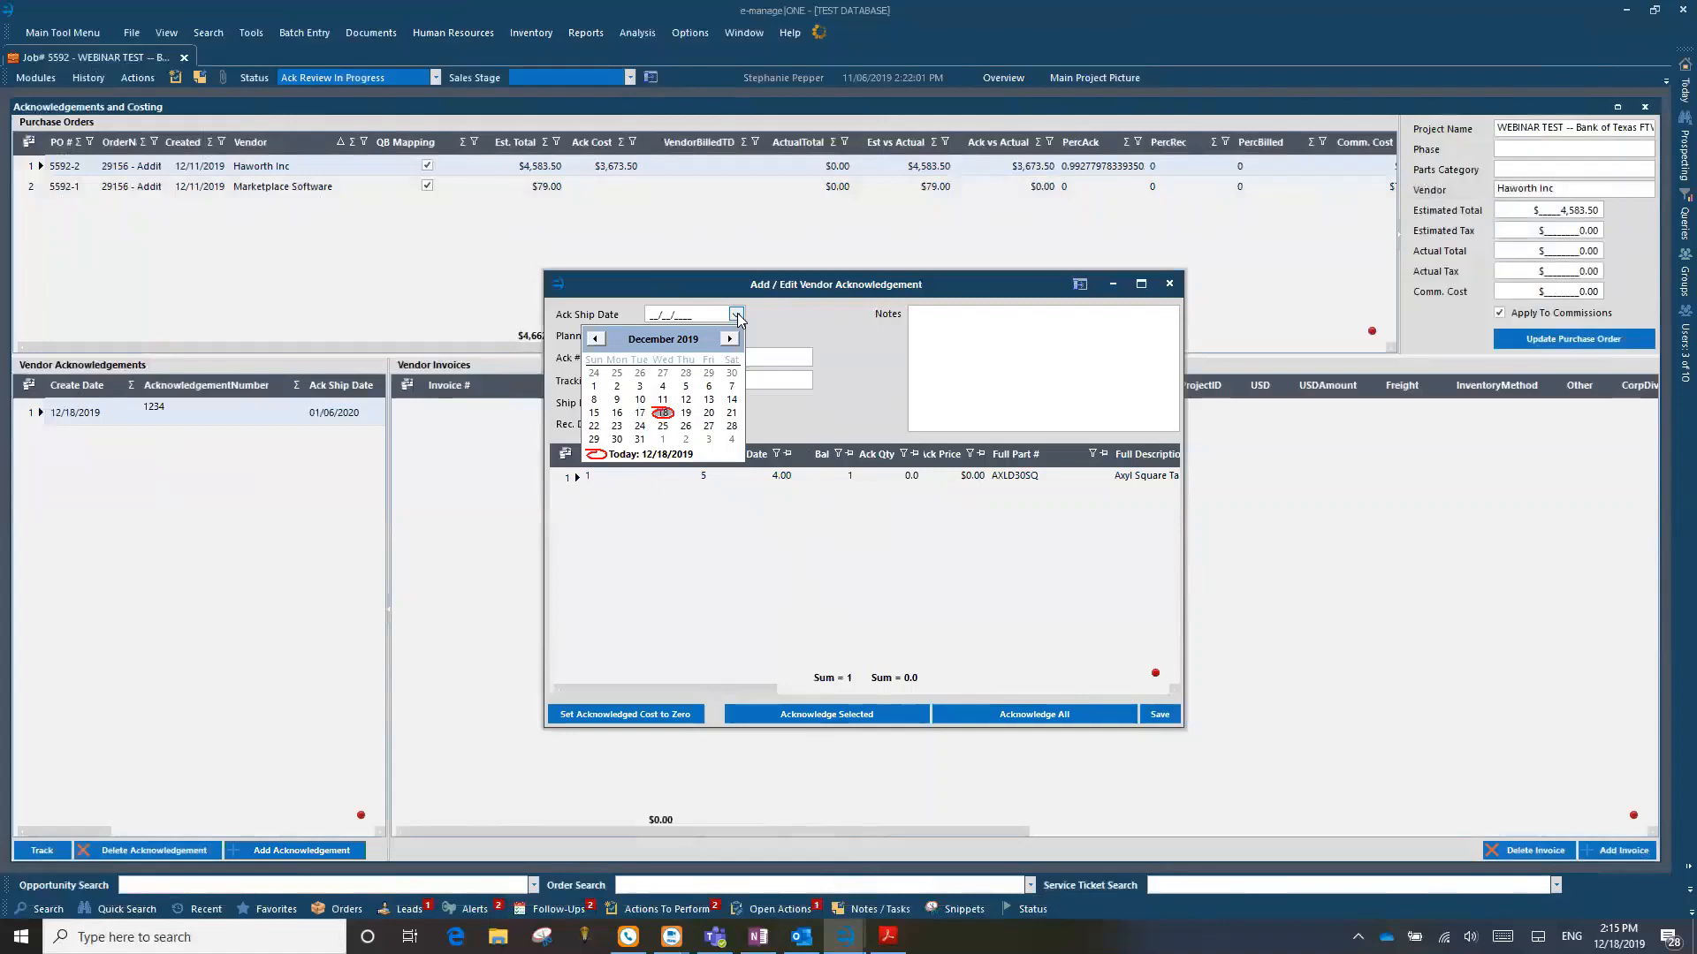
click(663, 413)
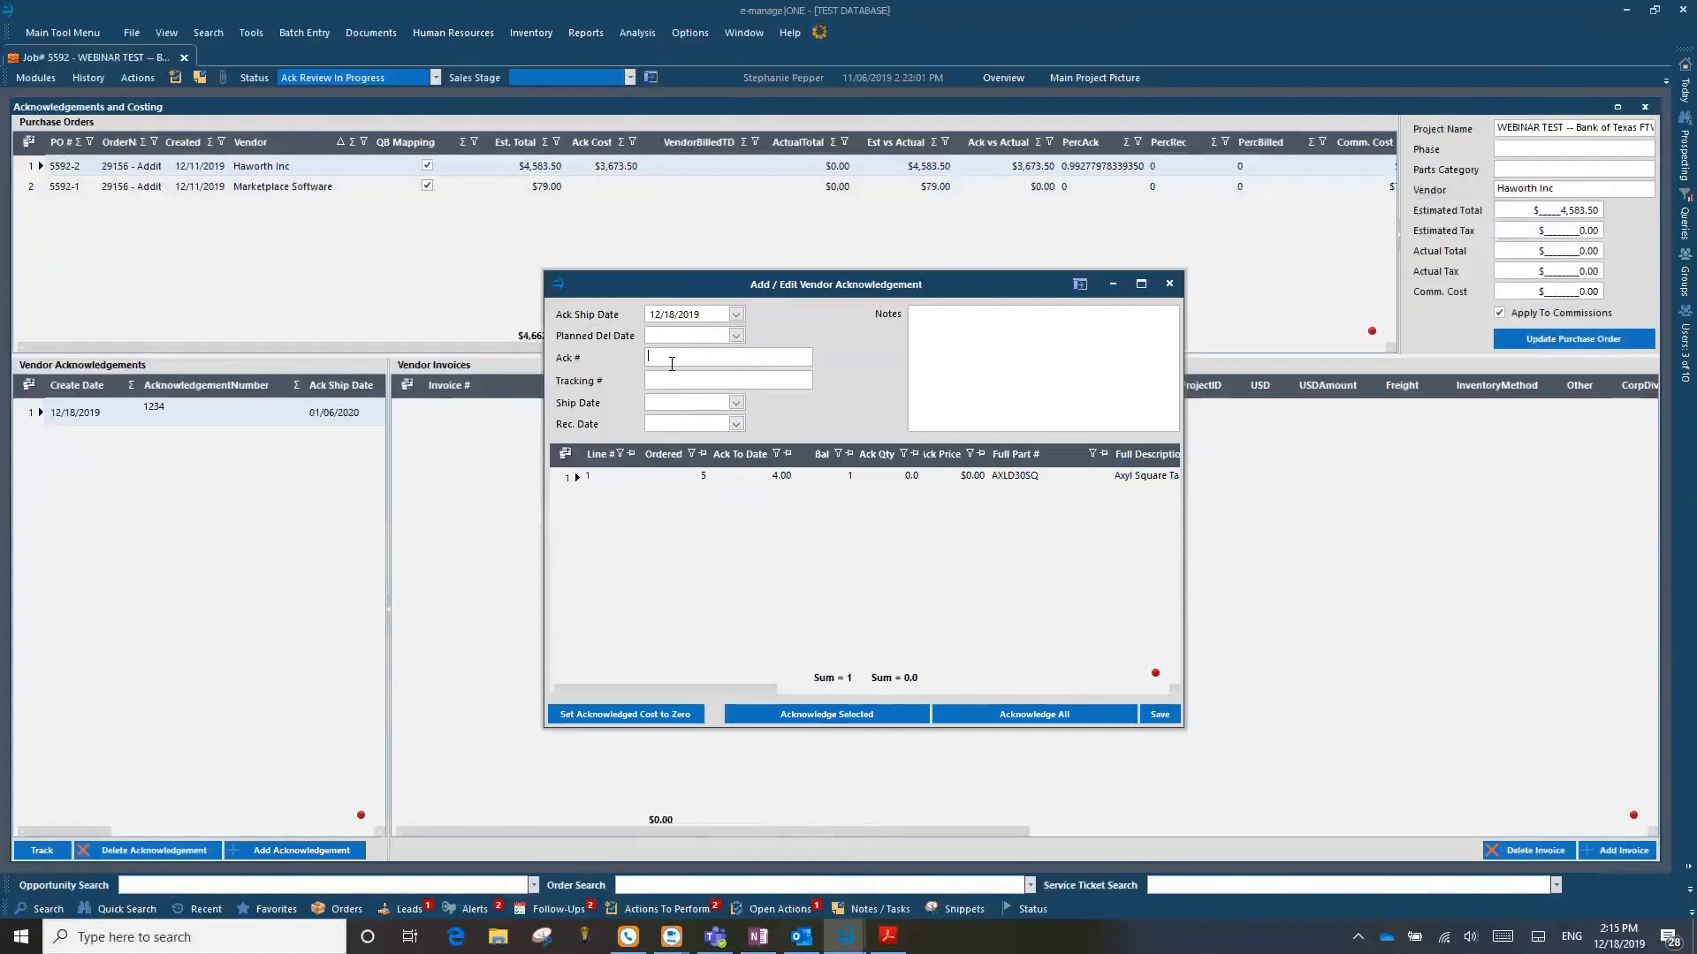
click(671, 363)
text(5487)
click(1097, 712)
click(910, 528)
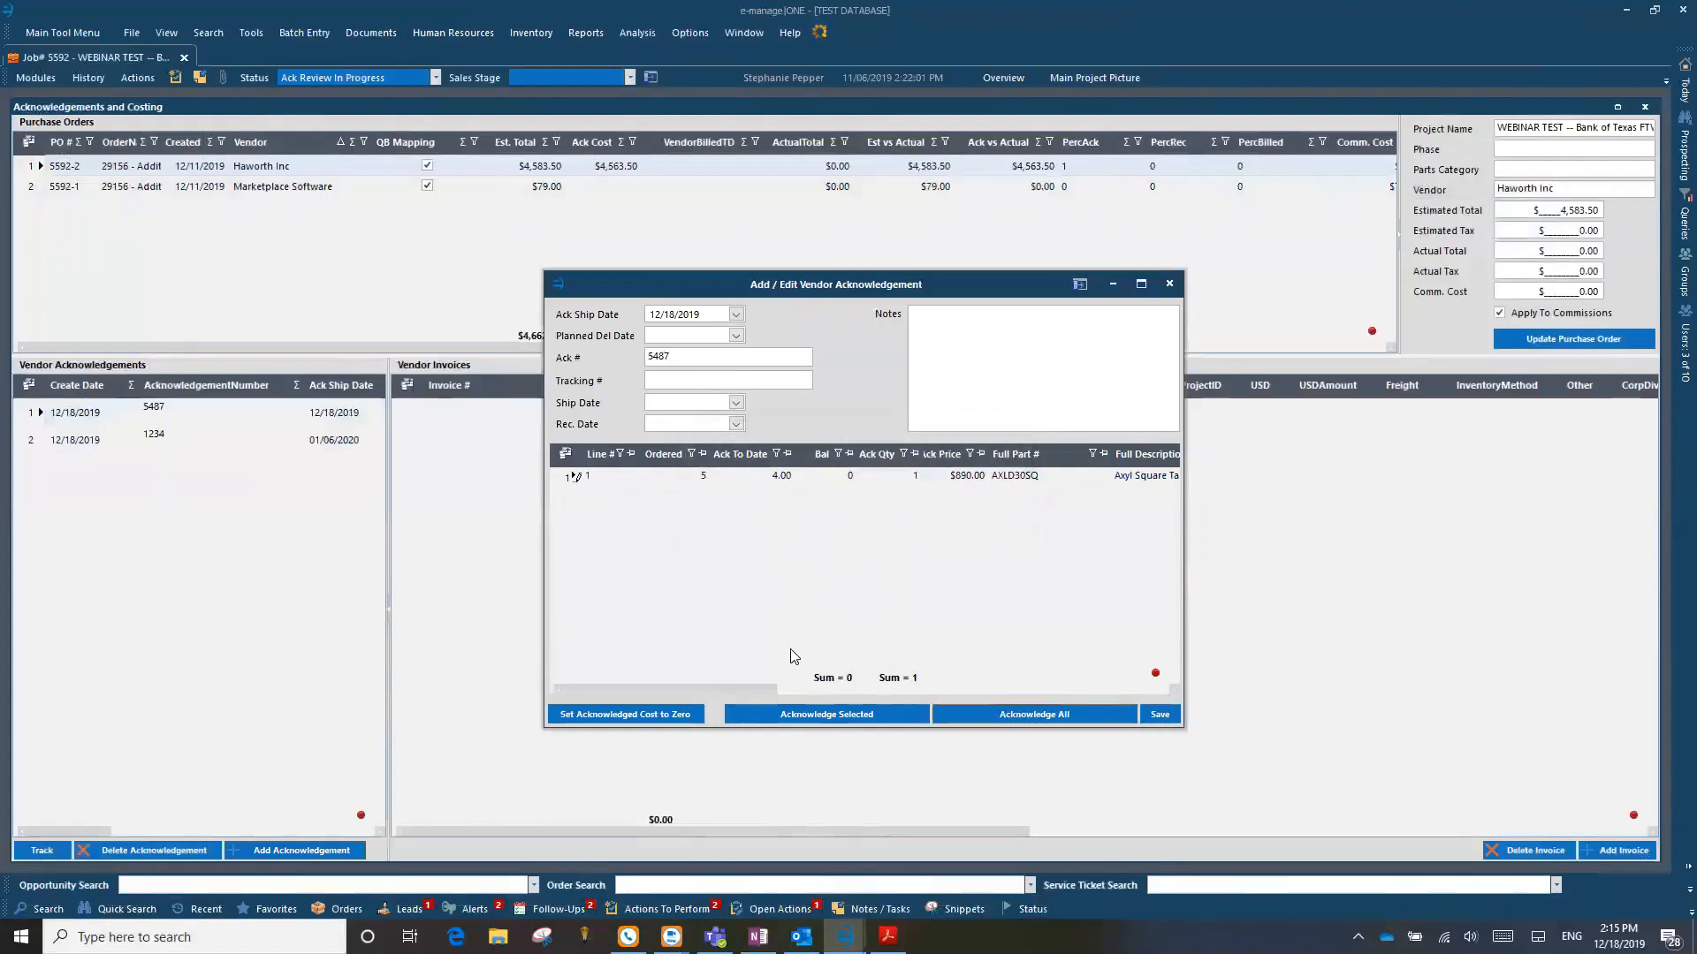
click(1169, 283)
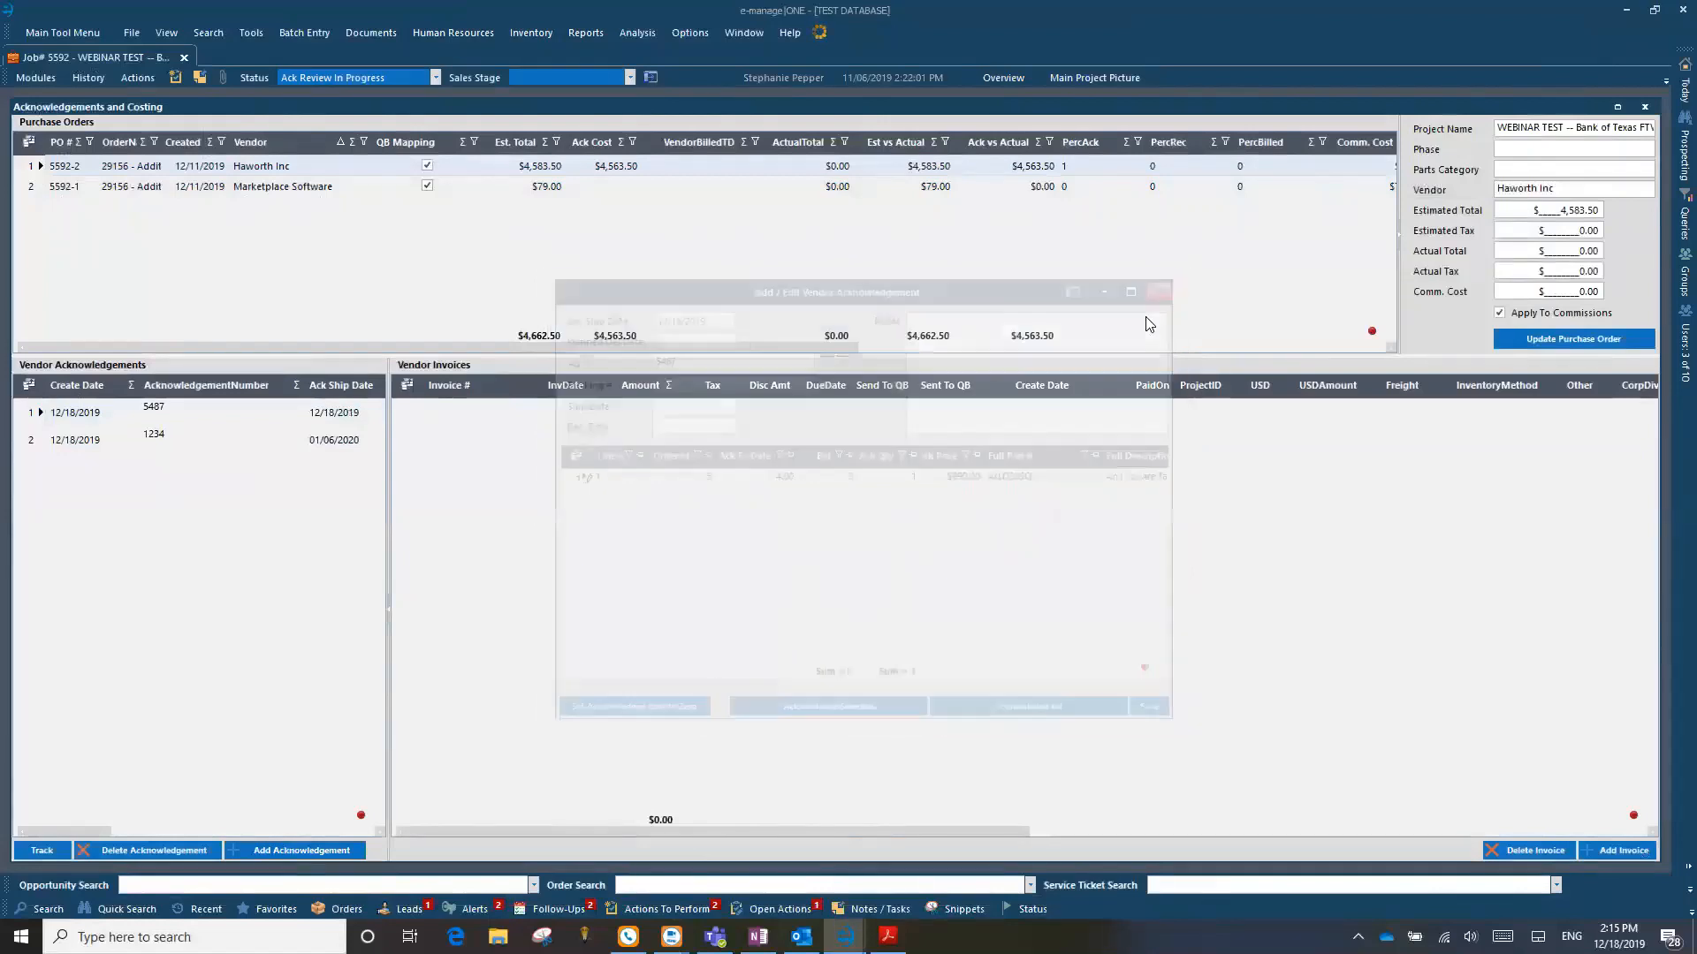
Step: Delete both vendor acknowledgements, 5487 and 1234, from the Haworth purchase order
click(32, 442)
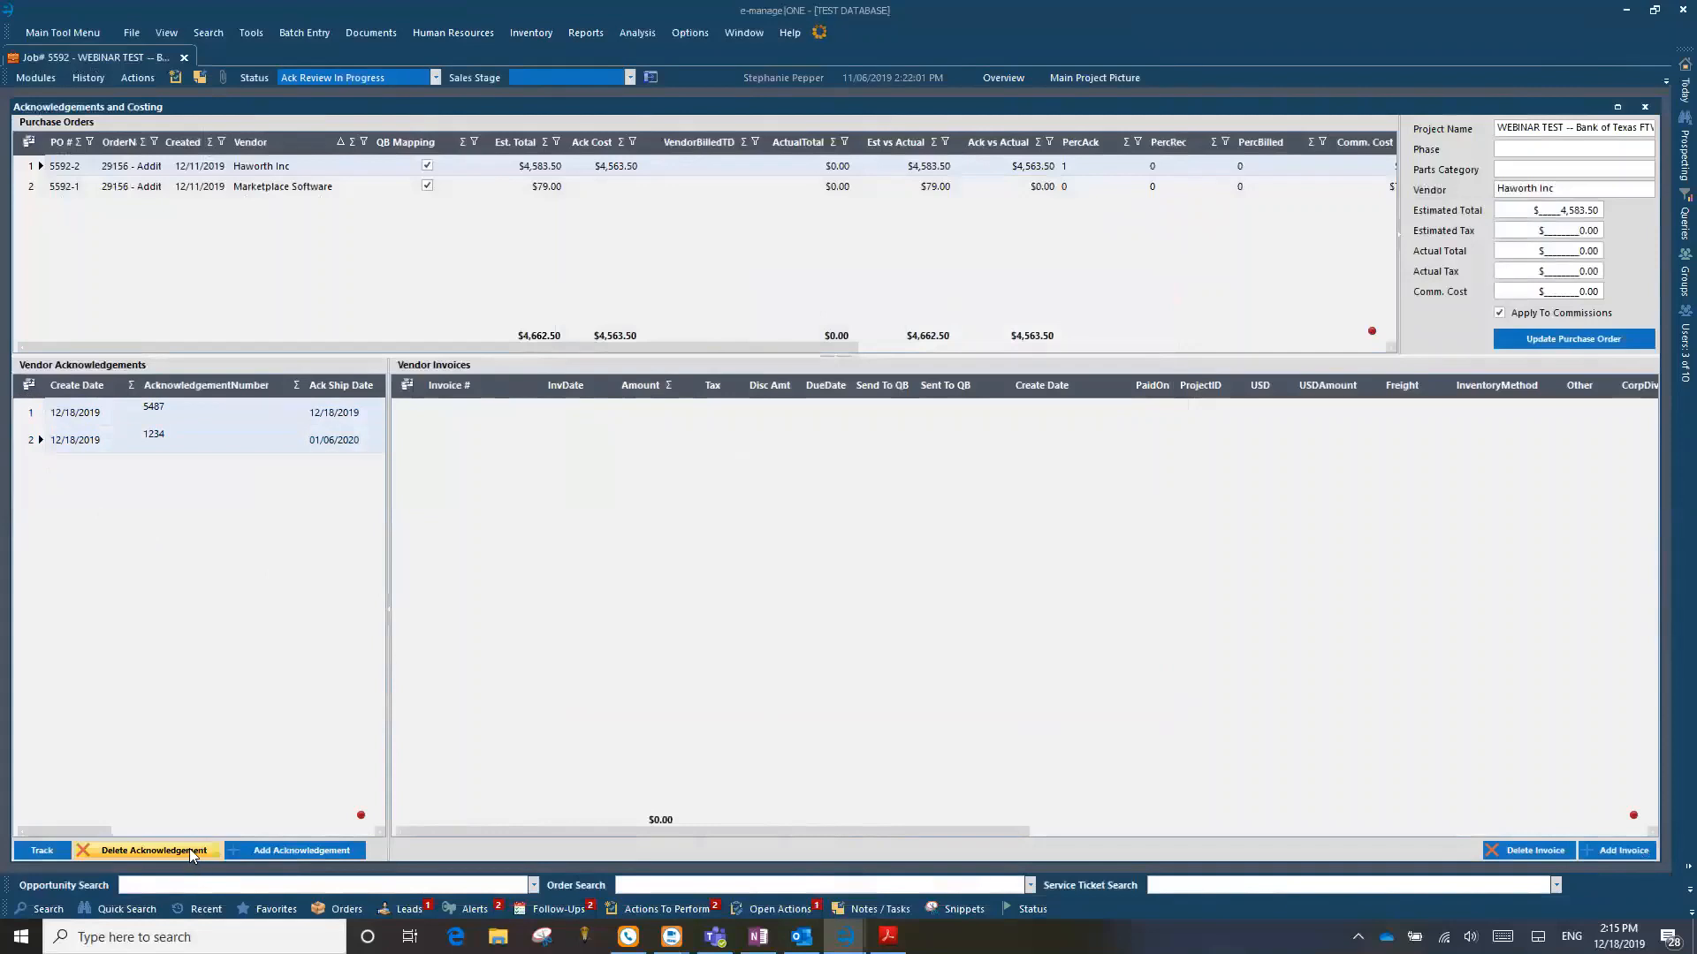
click(168, 850)
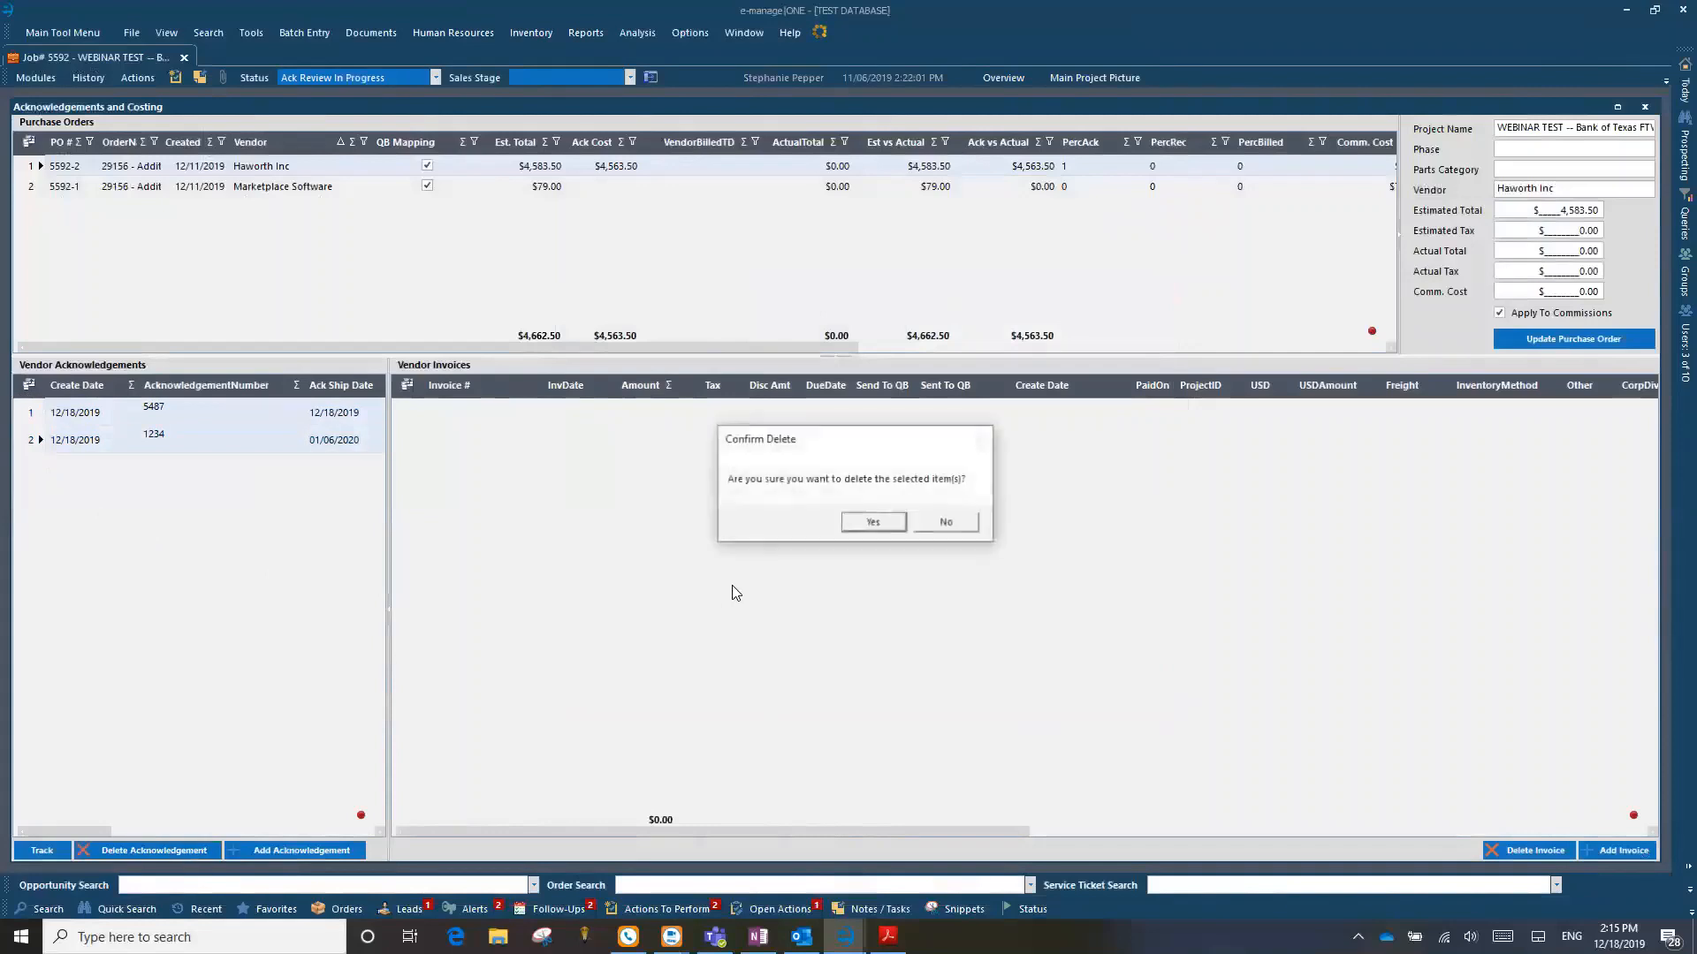
click(883, 525)
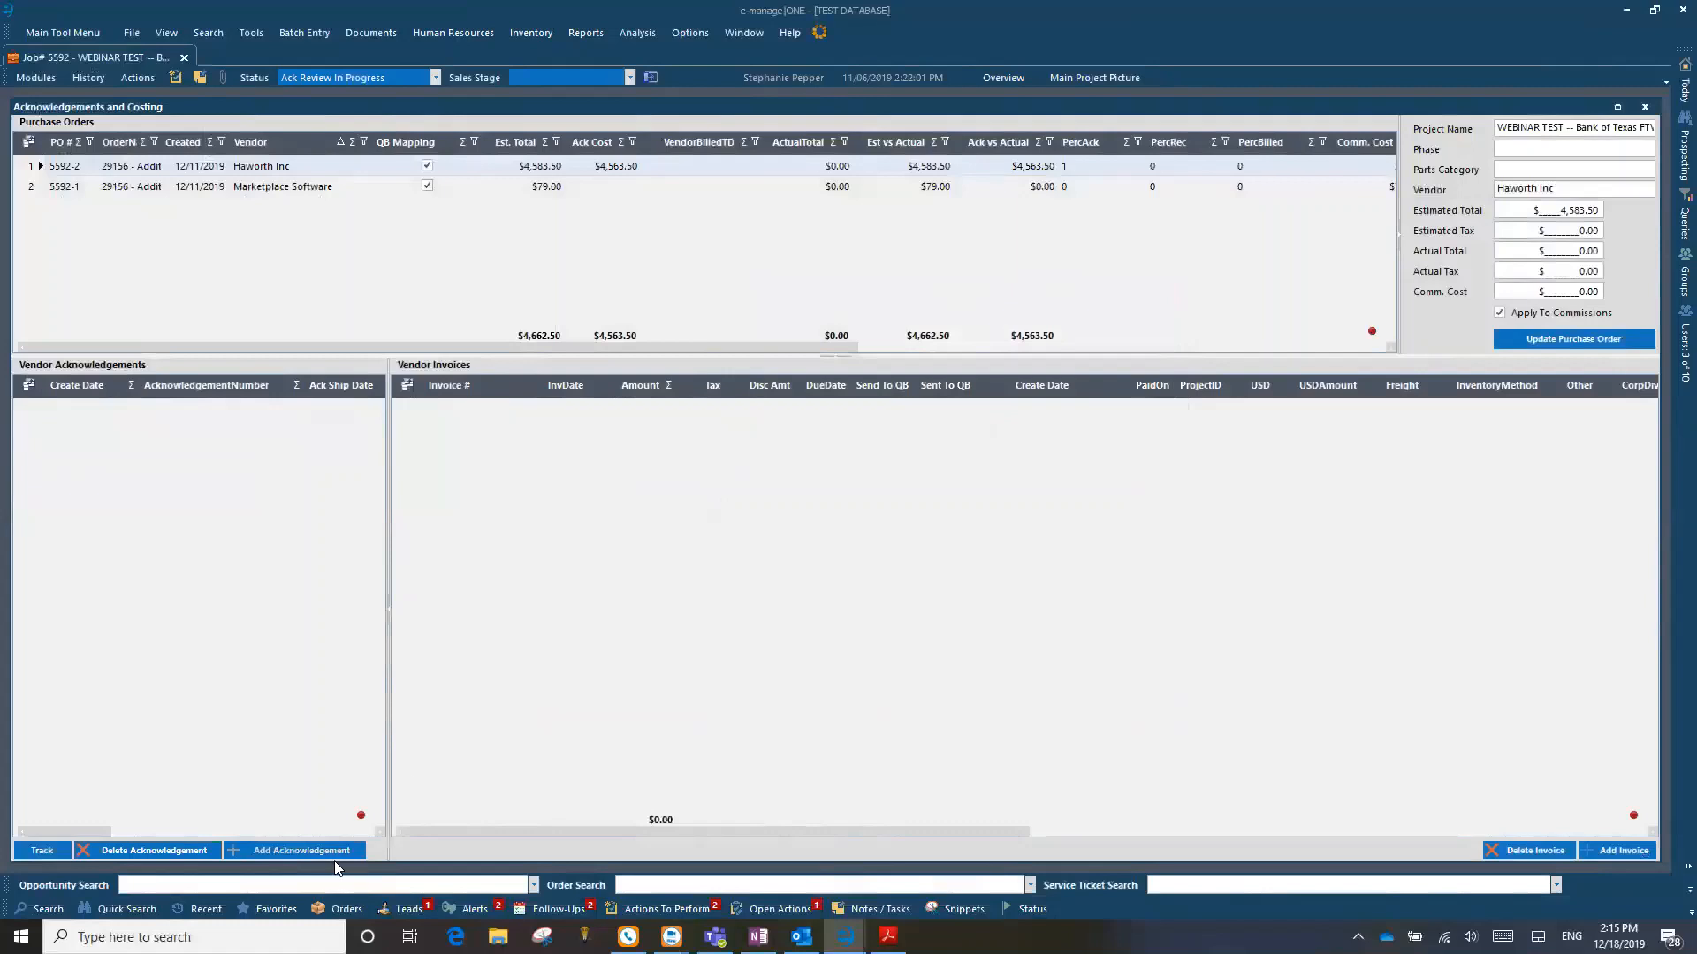
Step: Start a new acknowledgement for the Haworth Inc purchase order with ship date 01/01/2020 and acknowledgement number 12345
click(32, 188)
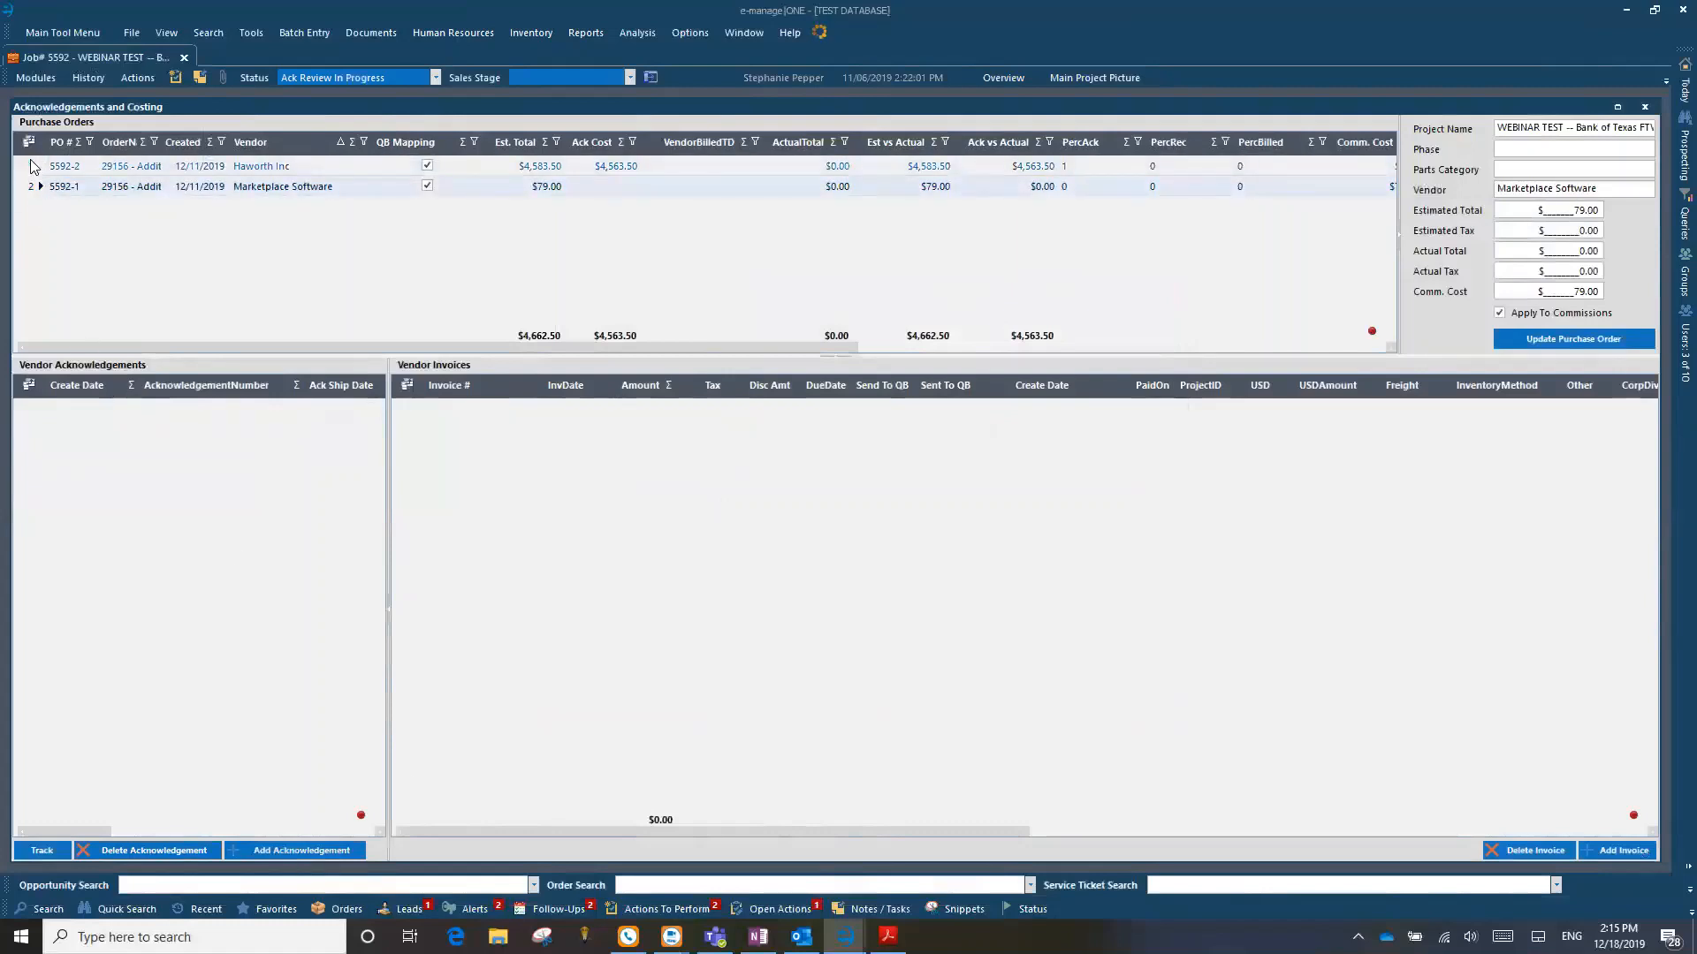
click(33, 167)
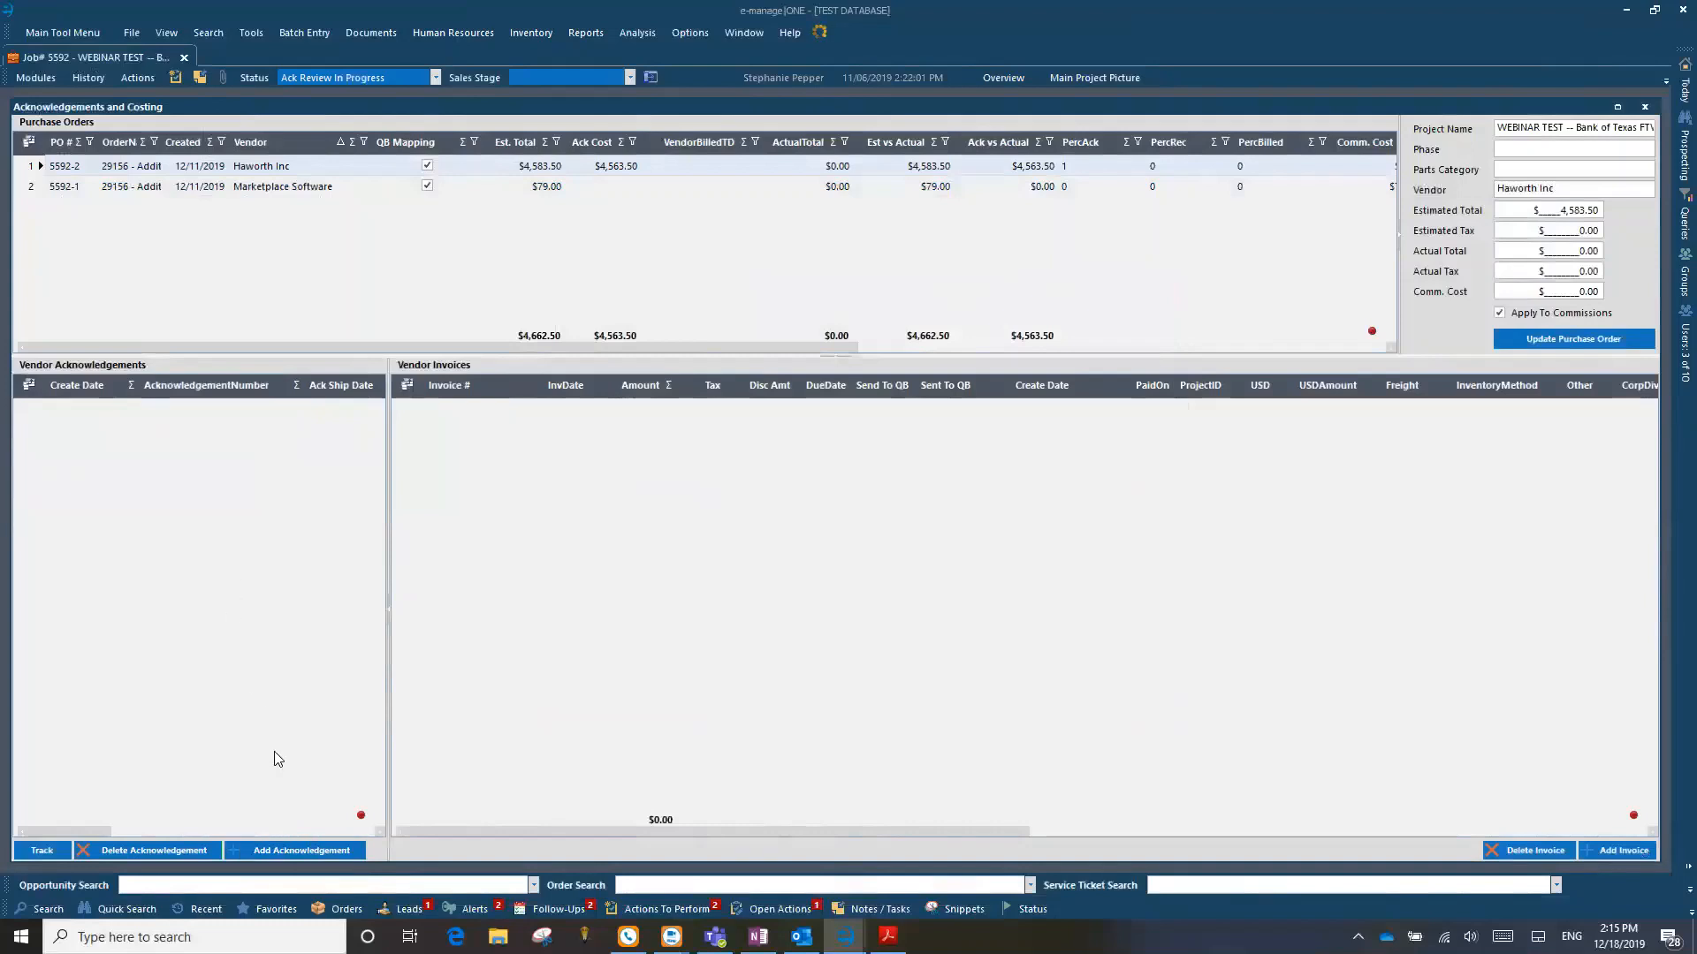
click(293, 852)
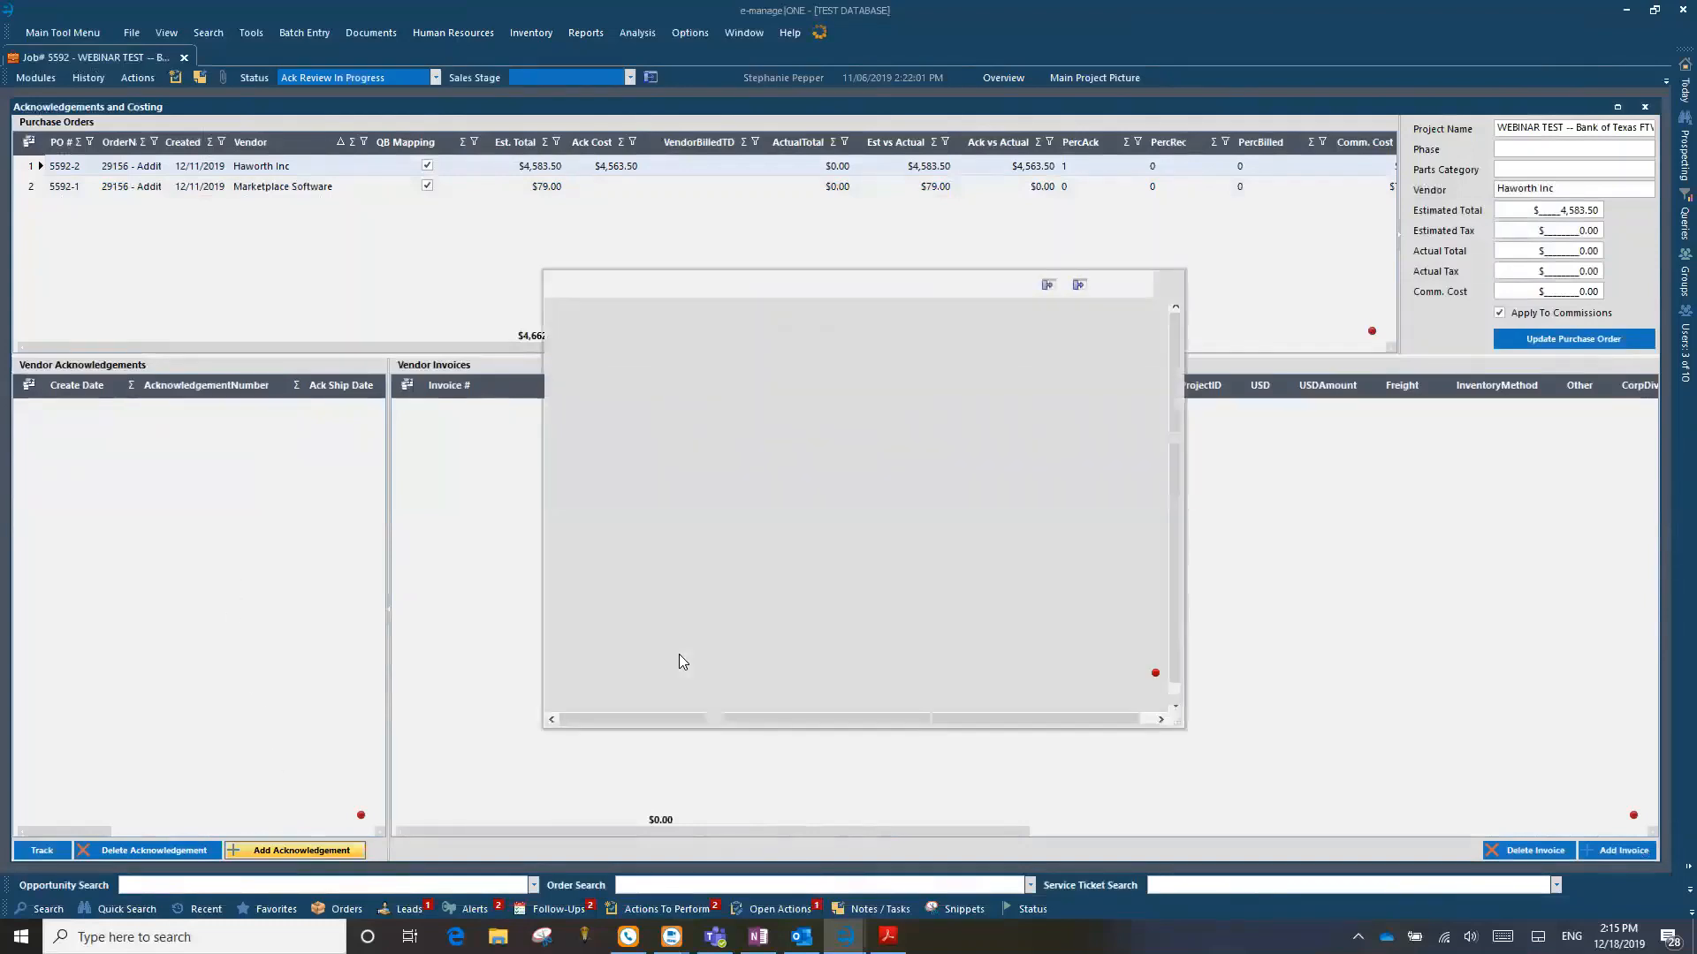
click(735, 315)
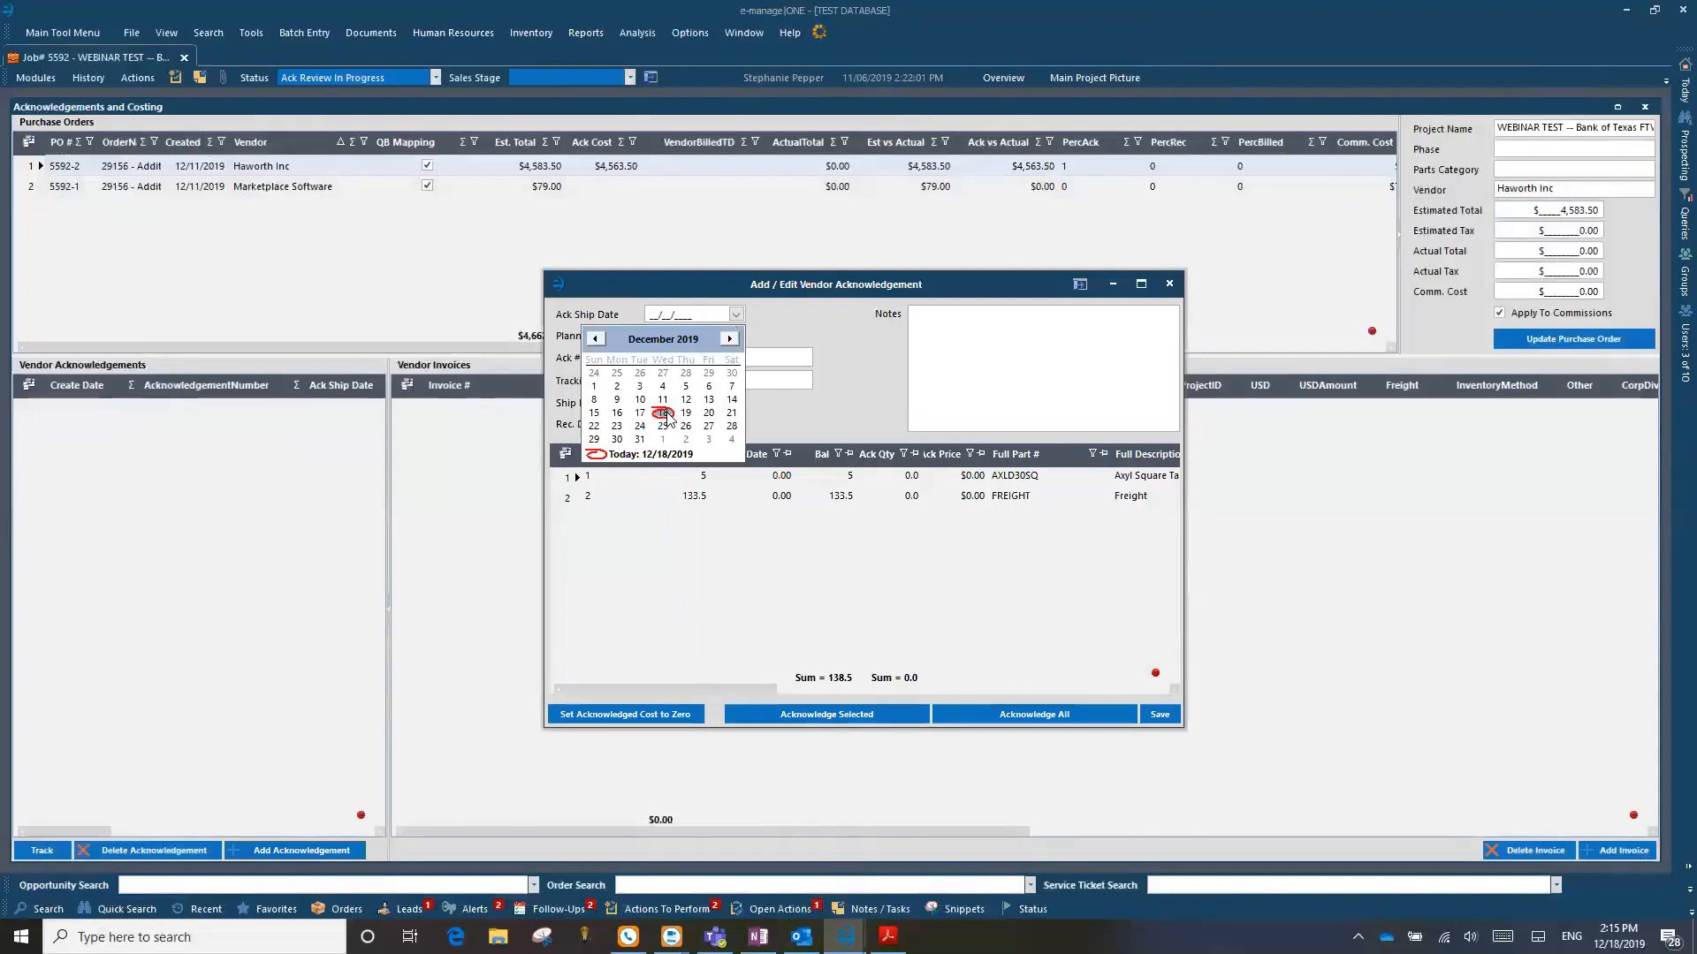
click(729, 338)
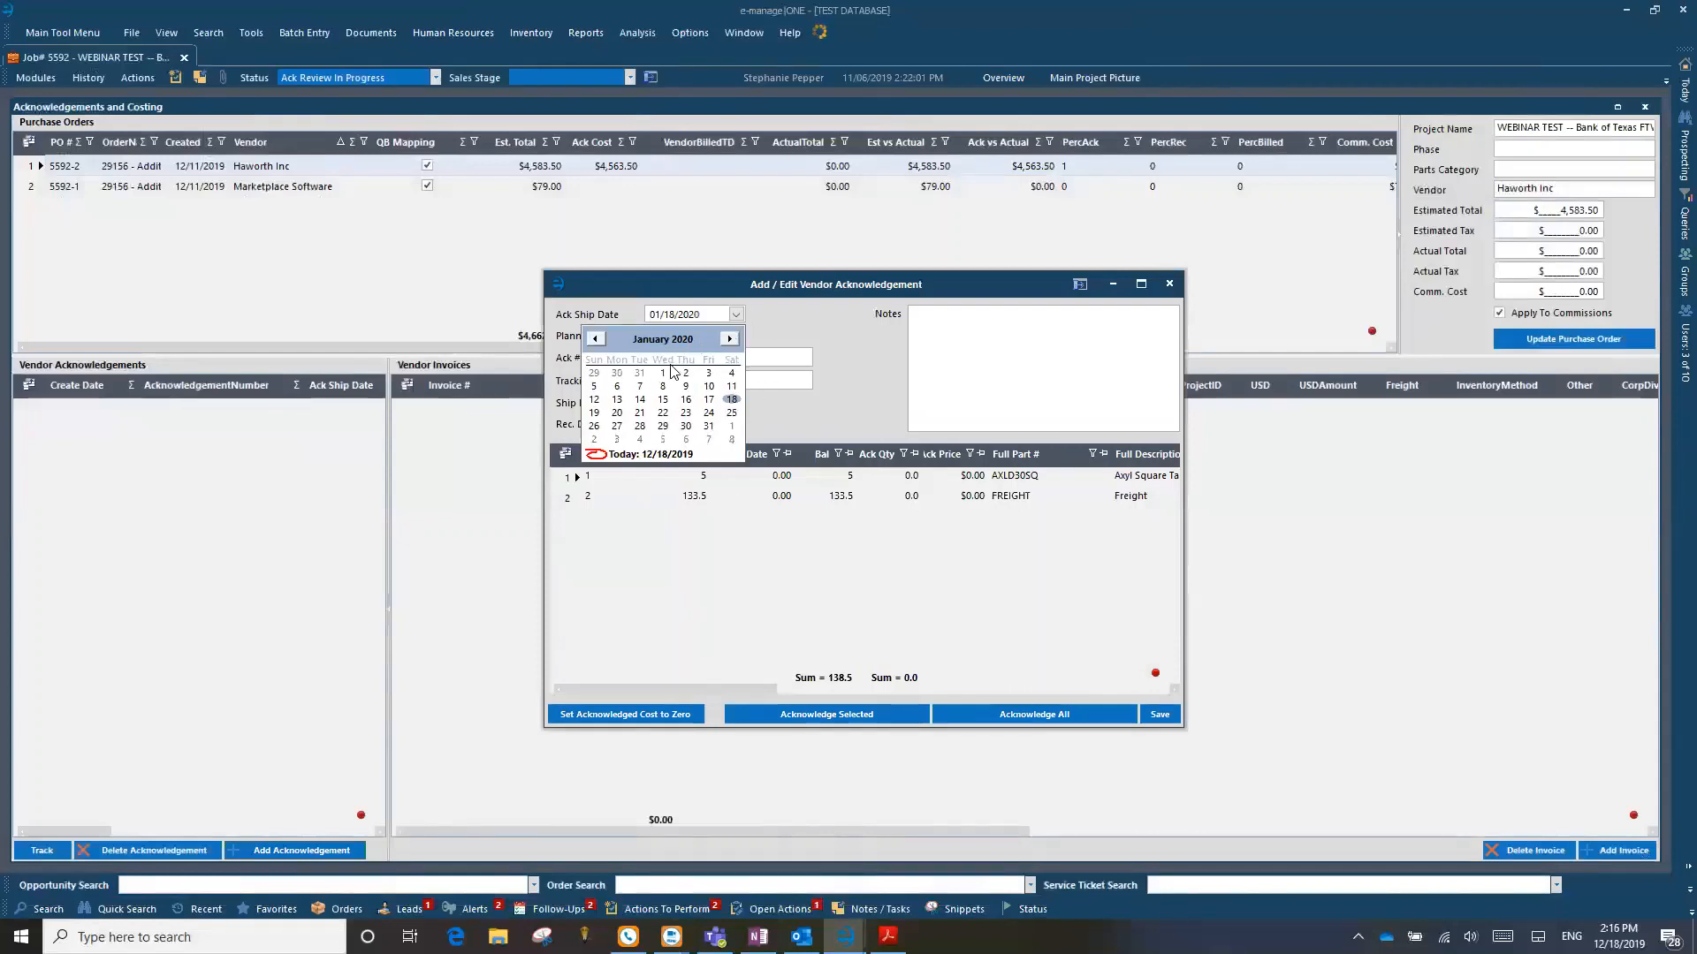
click(670, 372)
text(12345)
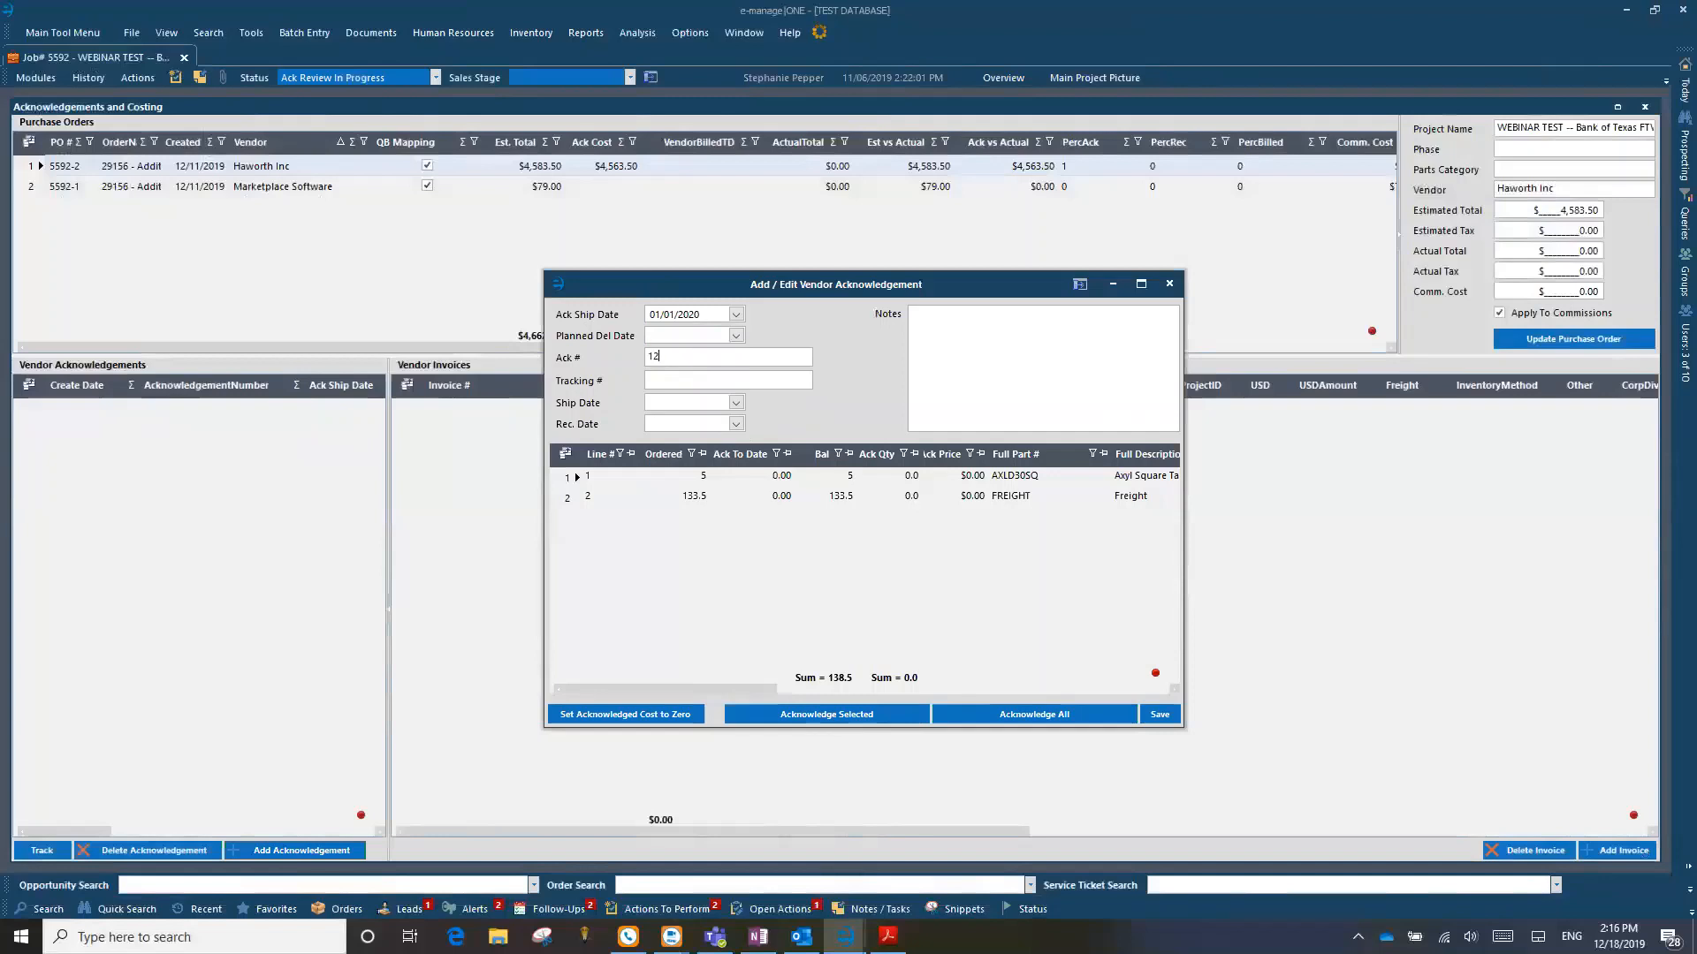
Step: Acknowledge all table and freight items in full on acknowledgement 12345 and close the form
click(569, 478)
click(570, 499)
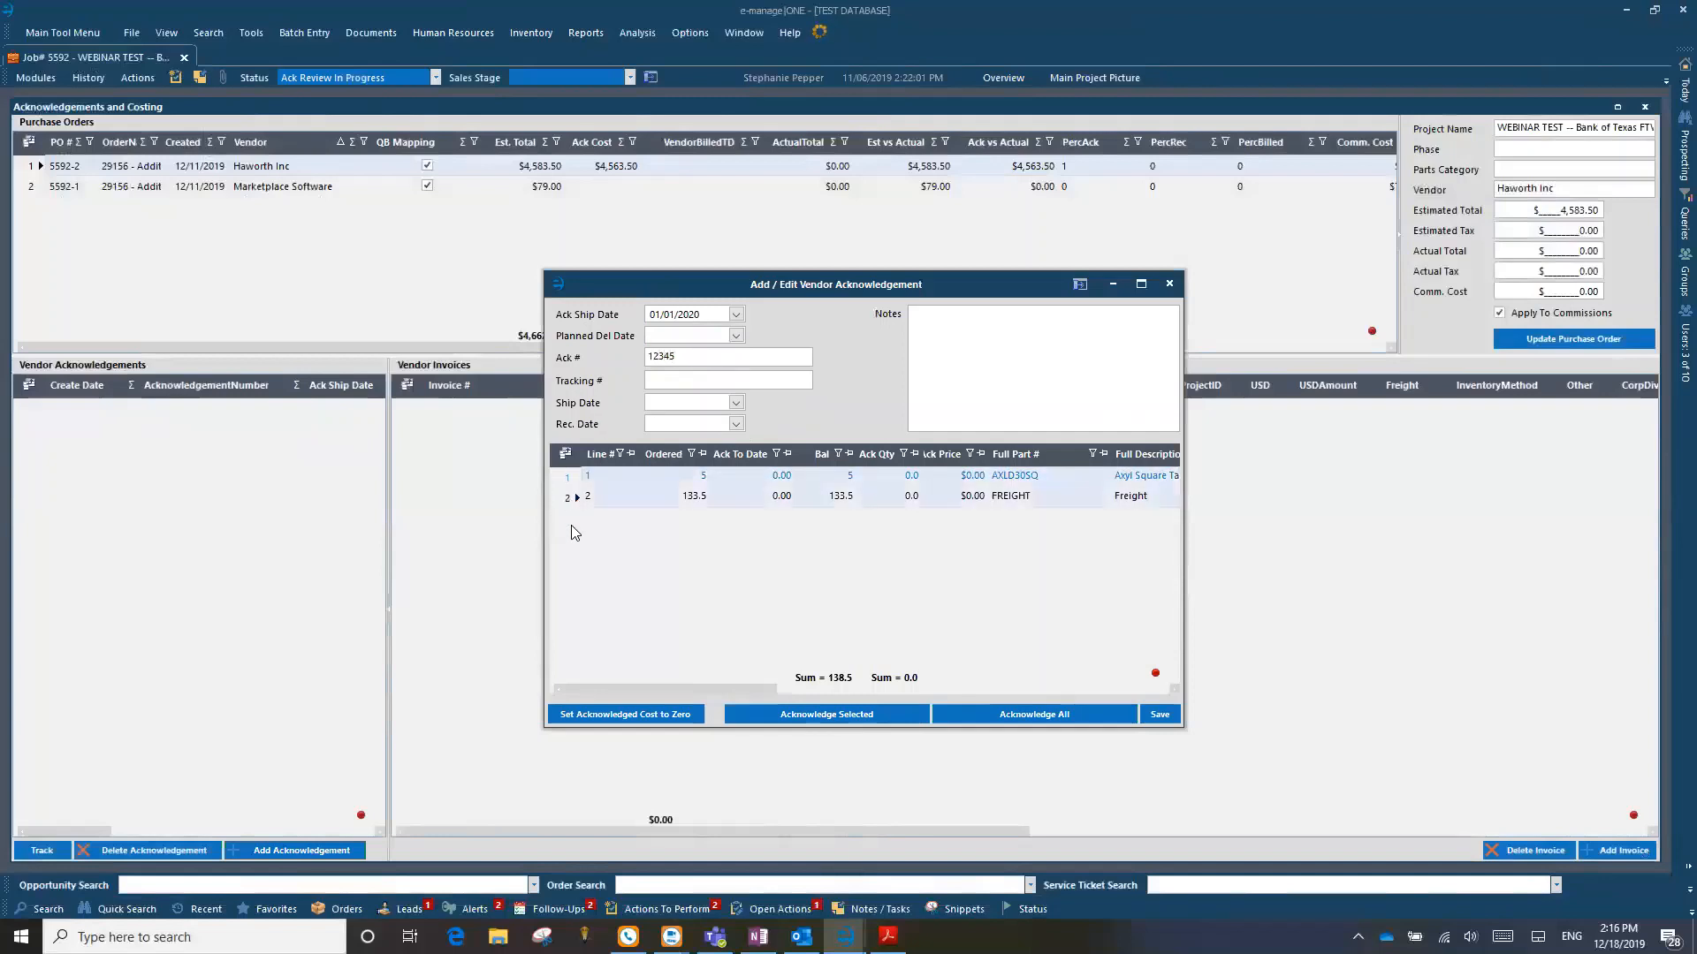
click(570, 478)
drag(570, 478, 570, 512)
shift+click(570, 500)
click(1065, 714)
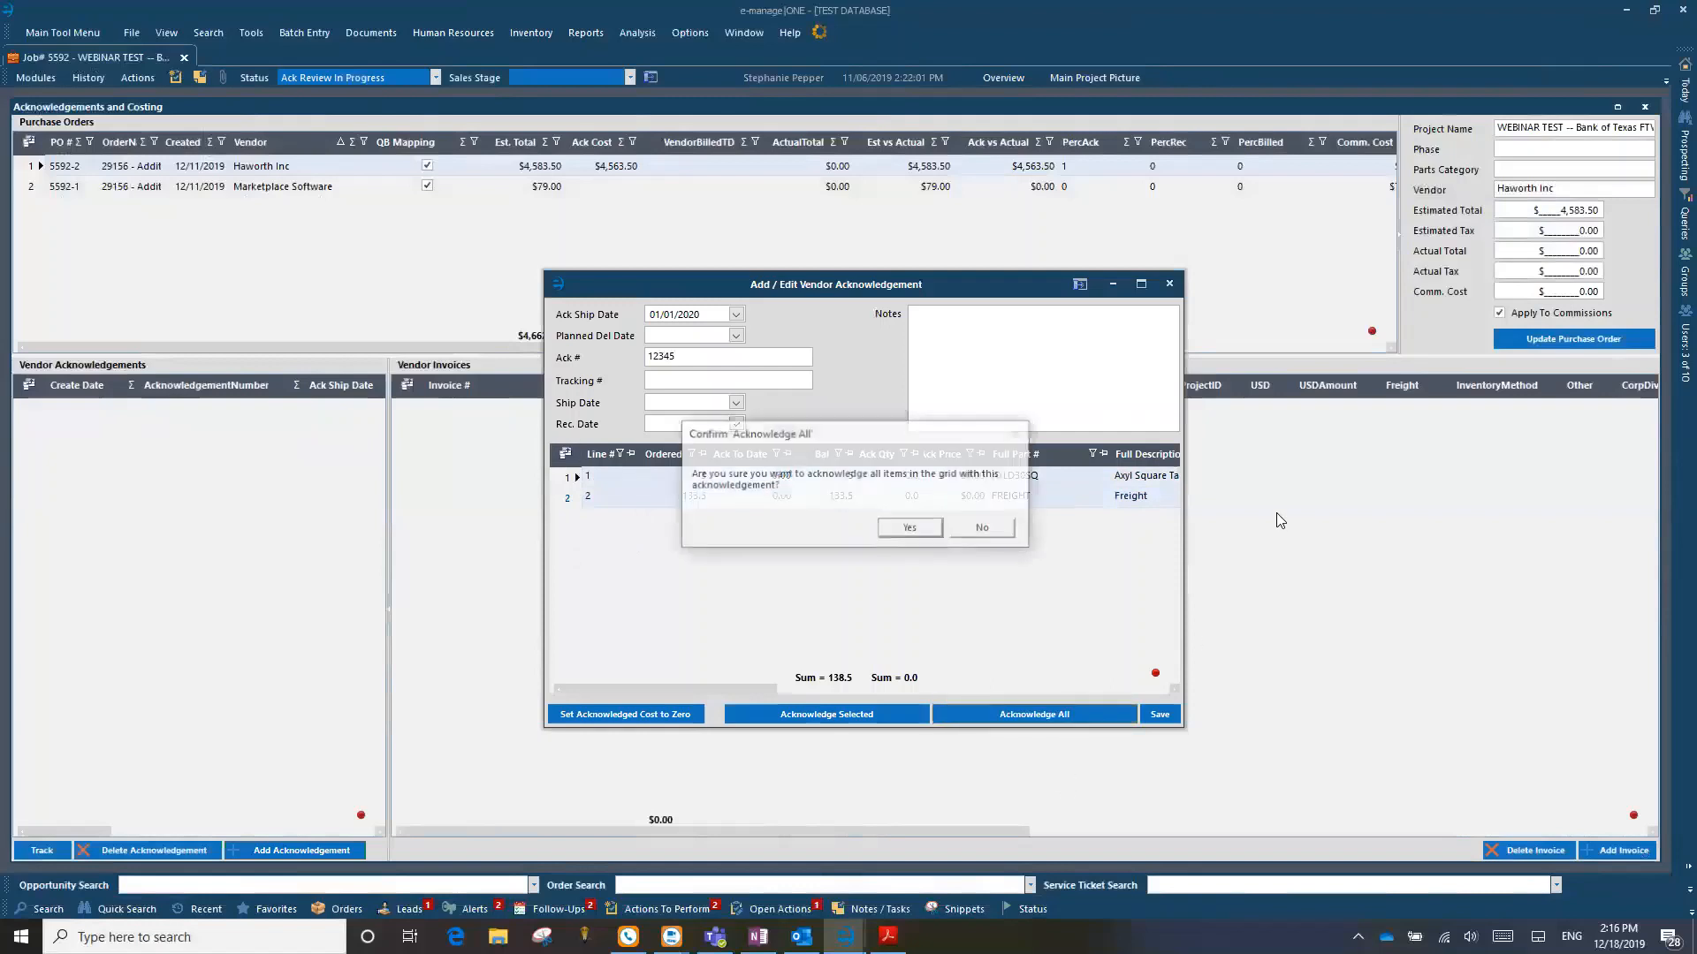
click(910, 525)
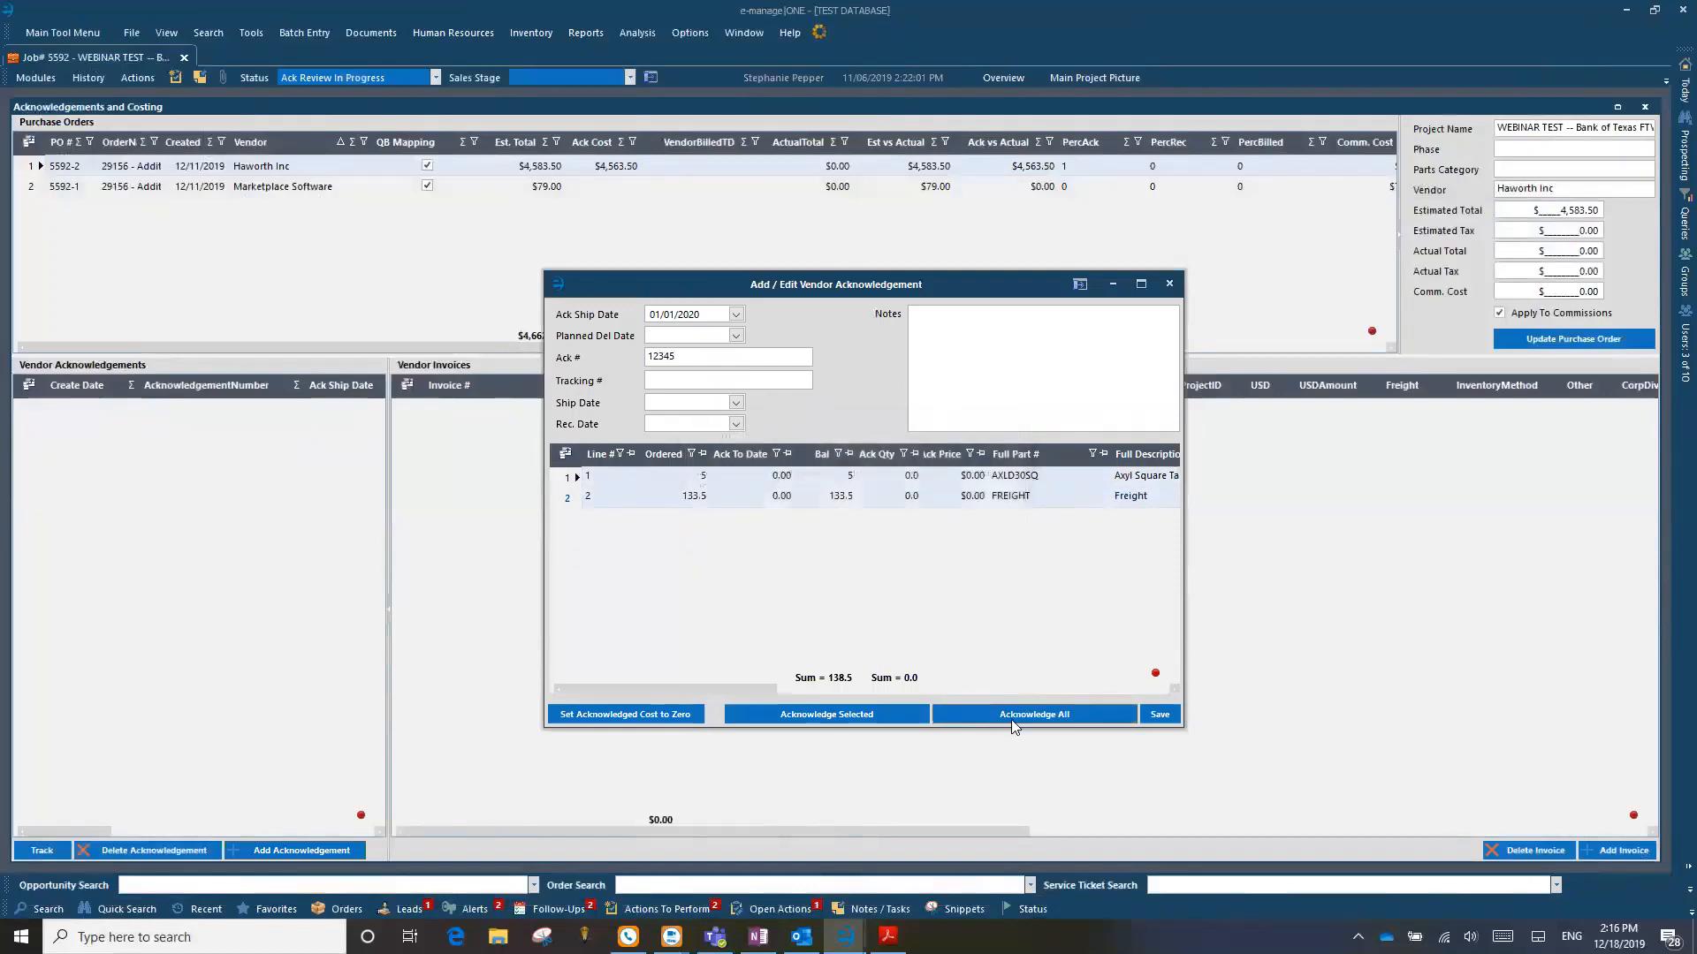
click(1169, 286)
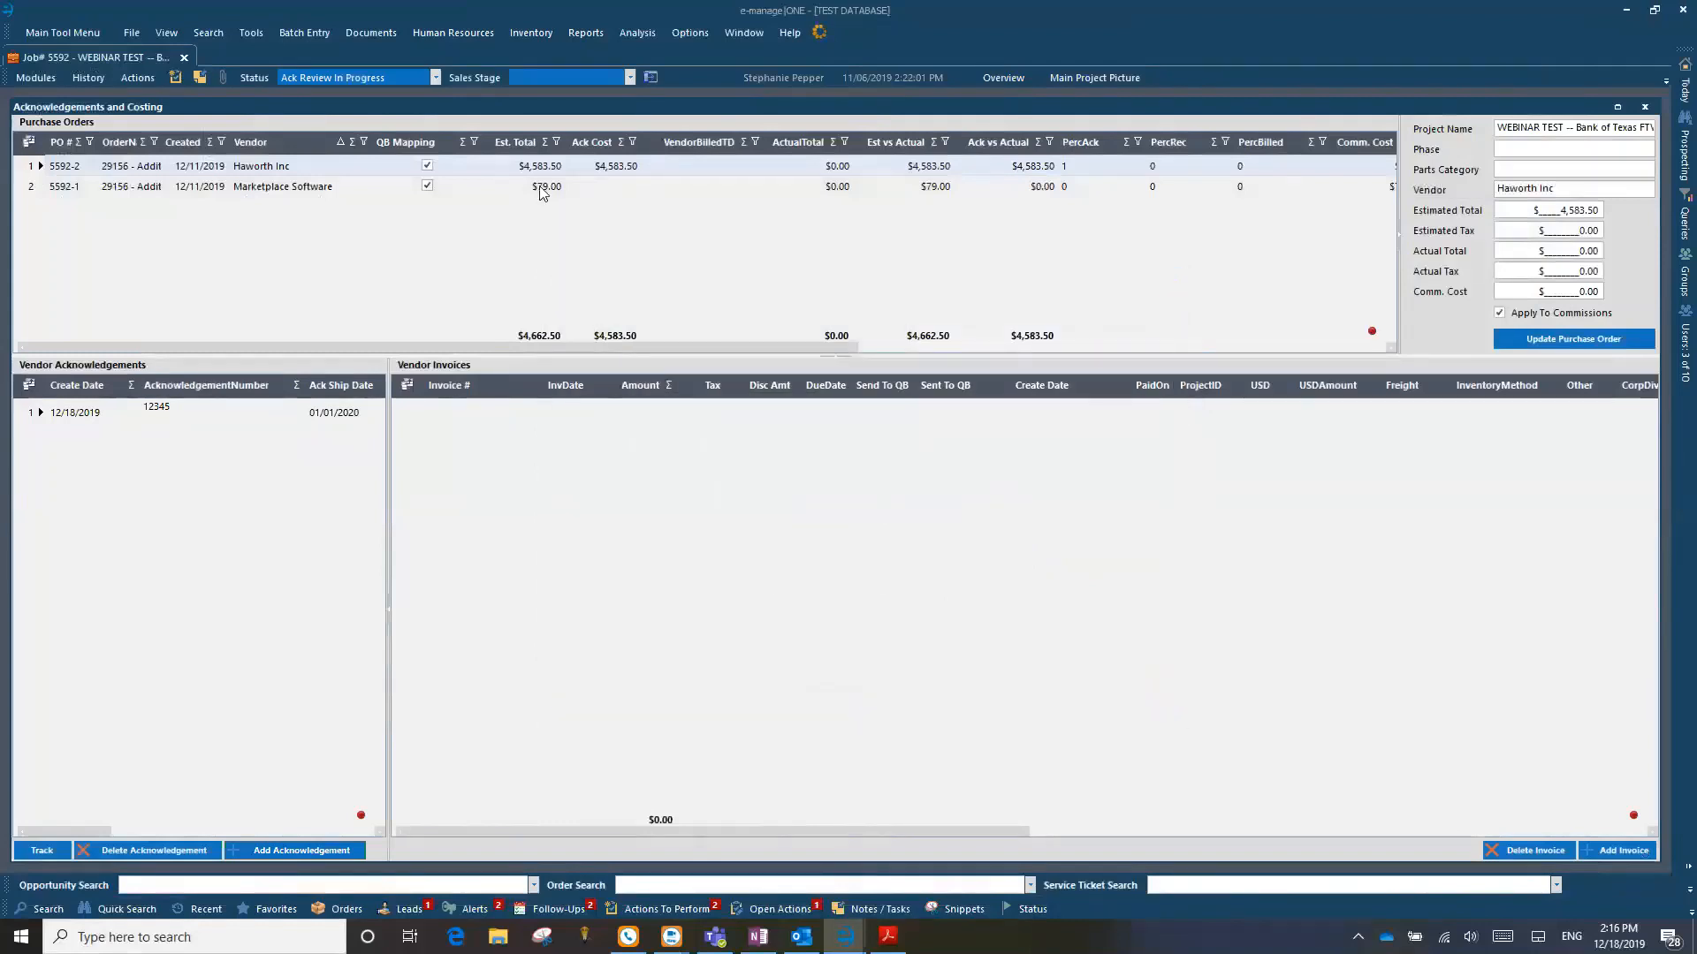
Step: Open Haworth Web Services and show its page for downloading and processing documents
click(313, 32)
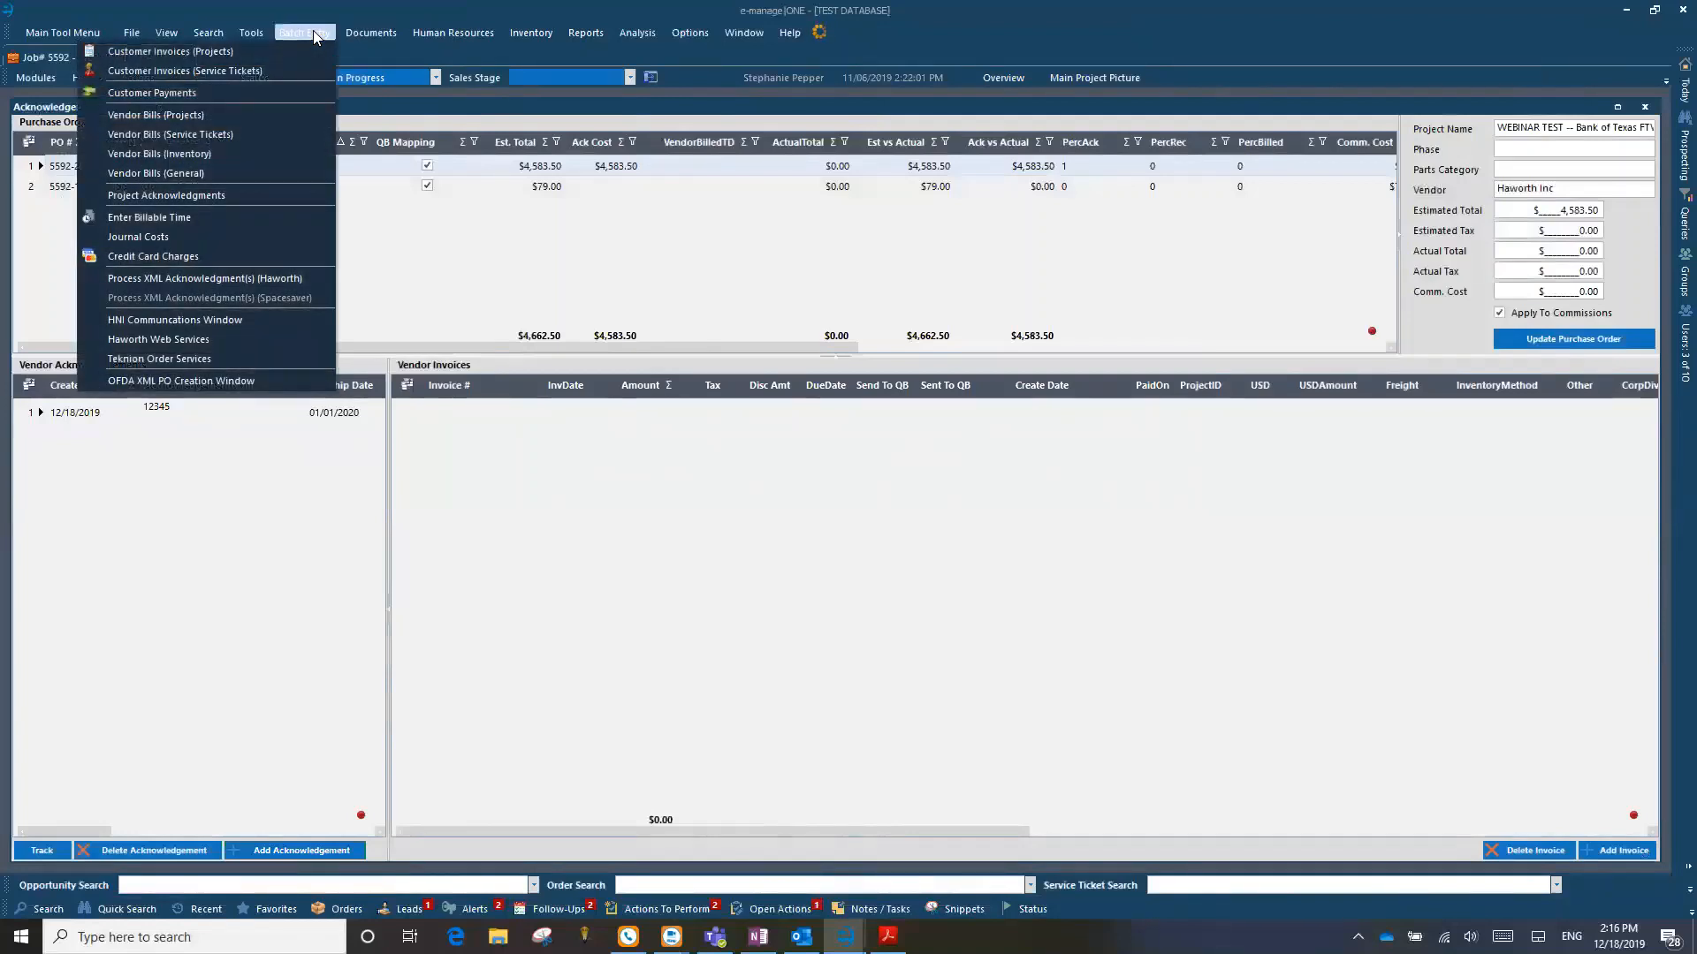
click(175, 339)
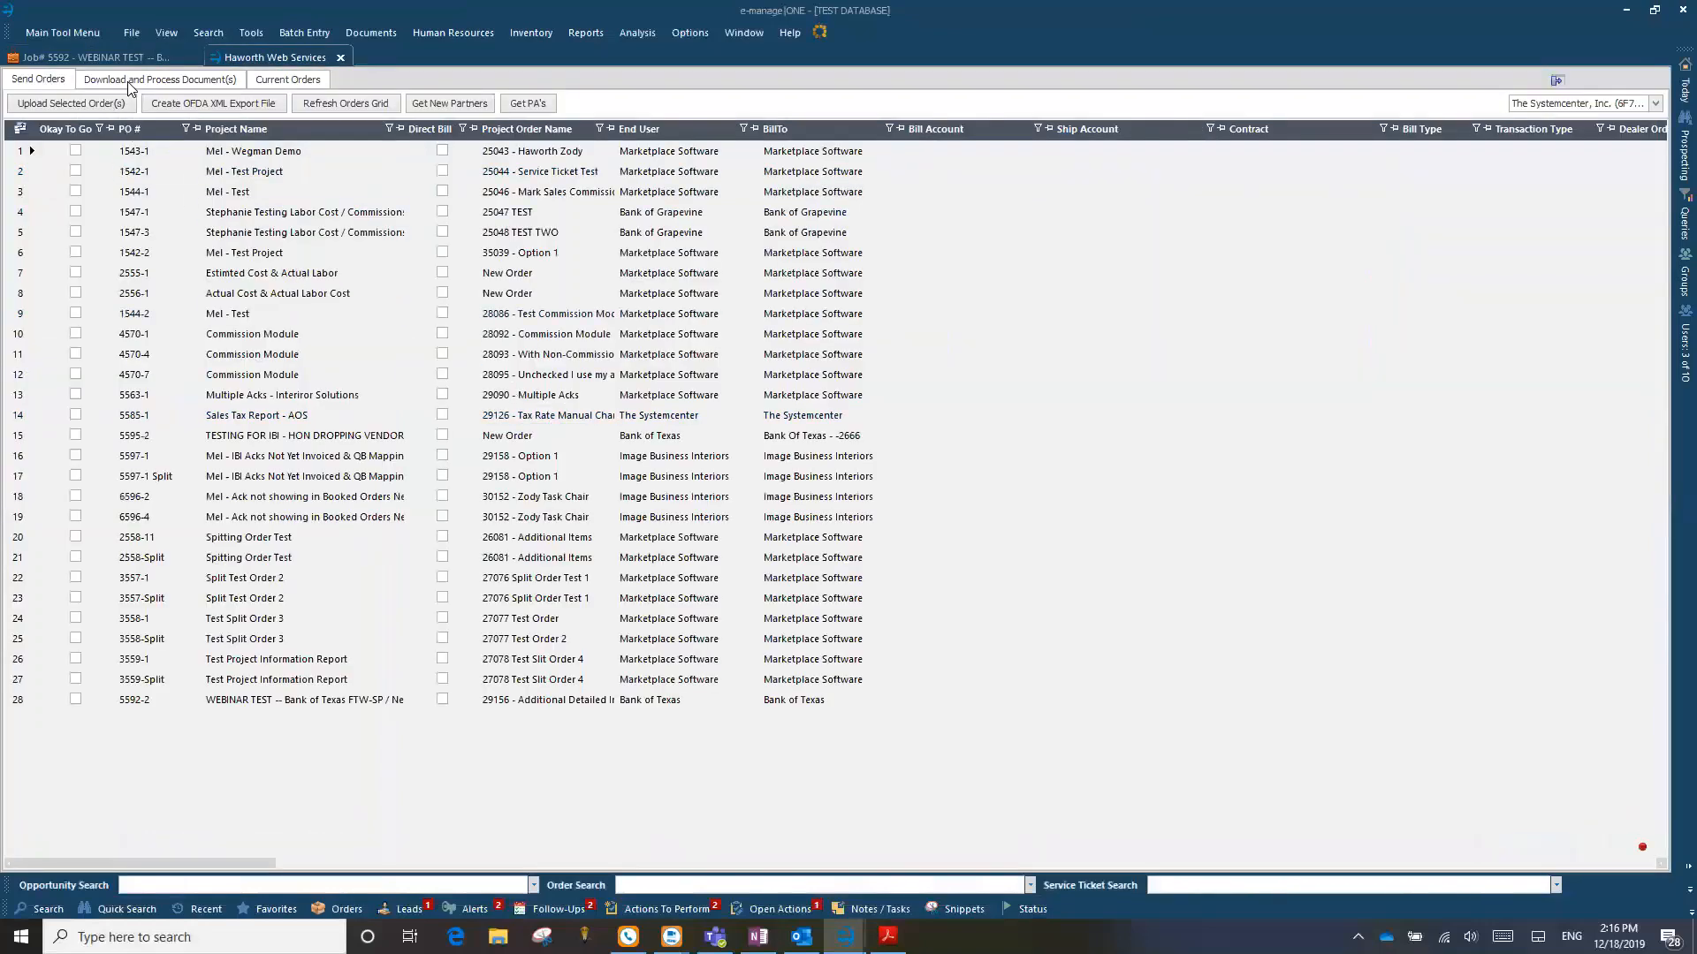
click(129, 83)
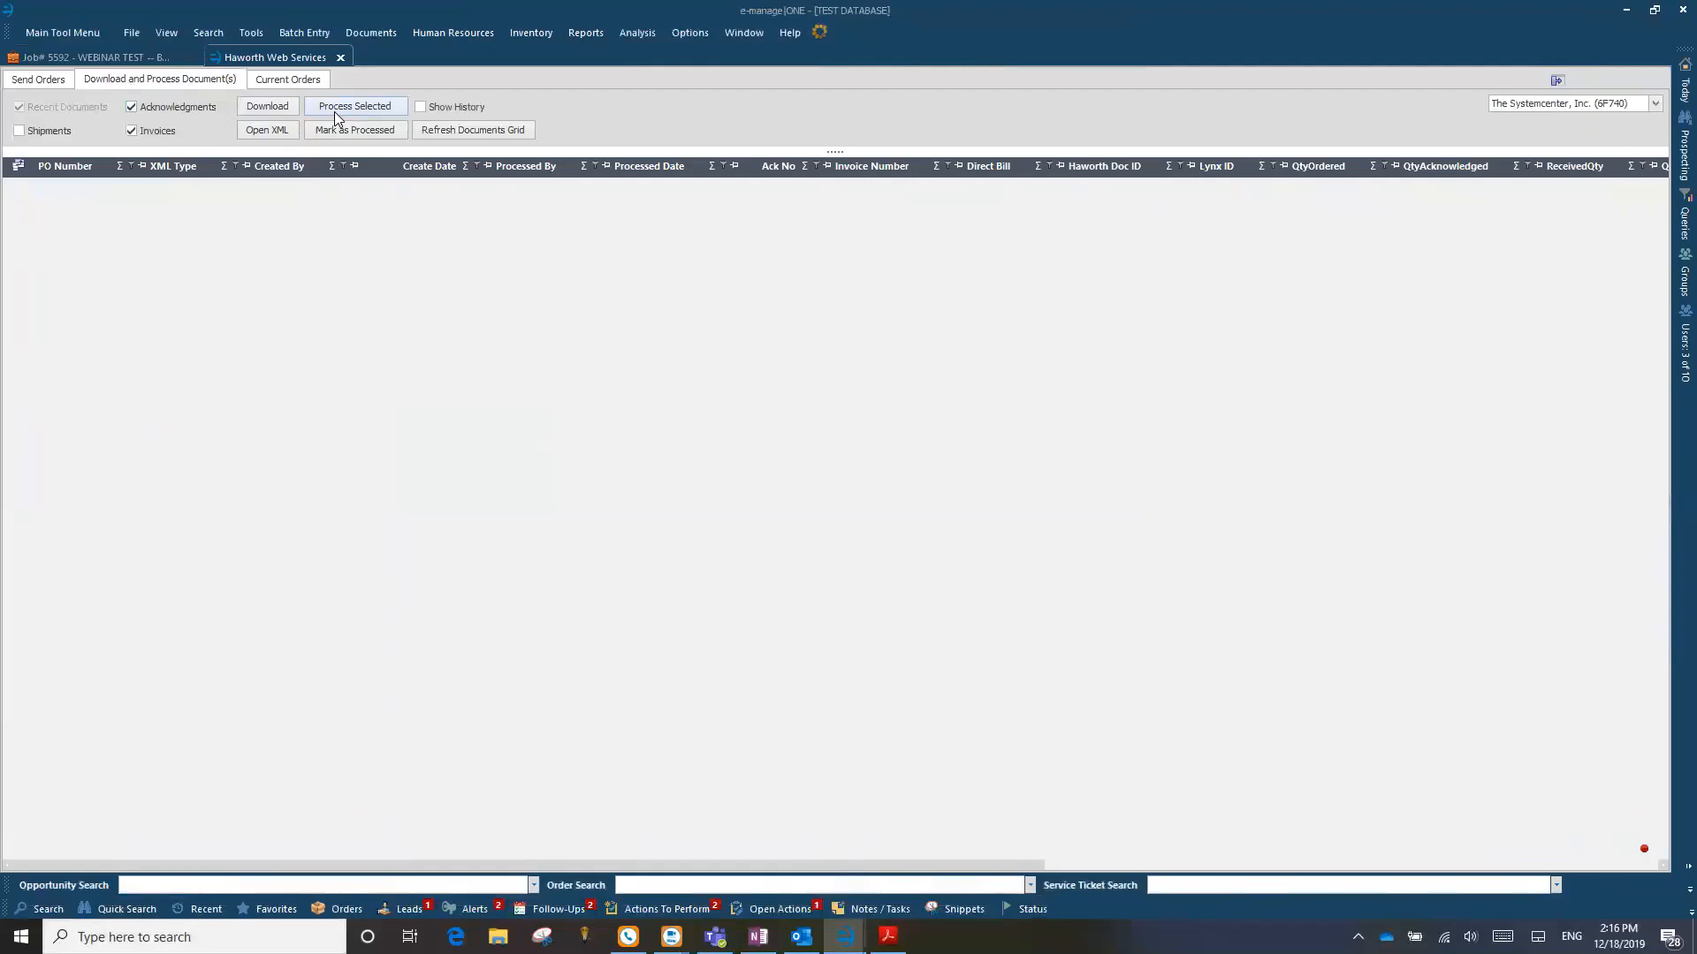
Step: Close Haworth Web Services and start a new vendor invoice for the Haworth Inc purchase order
click(341, 58)
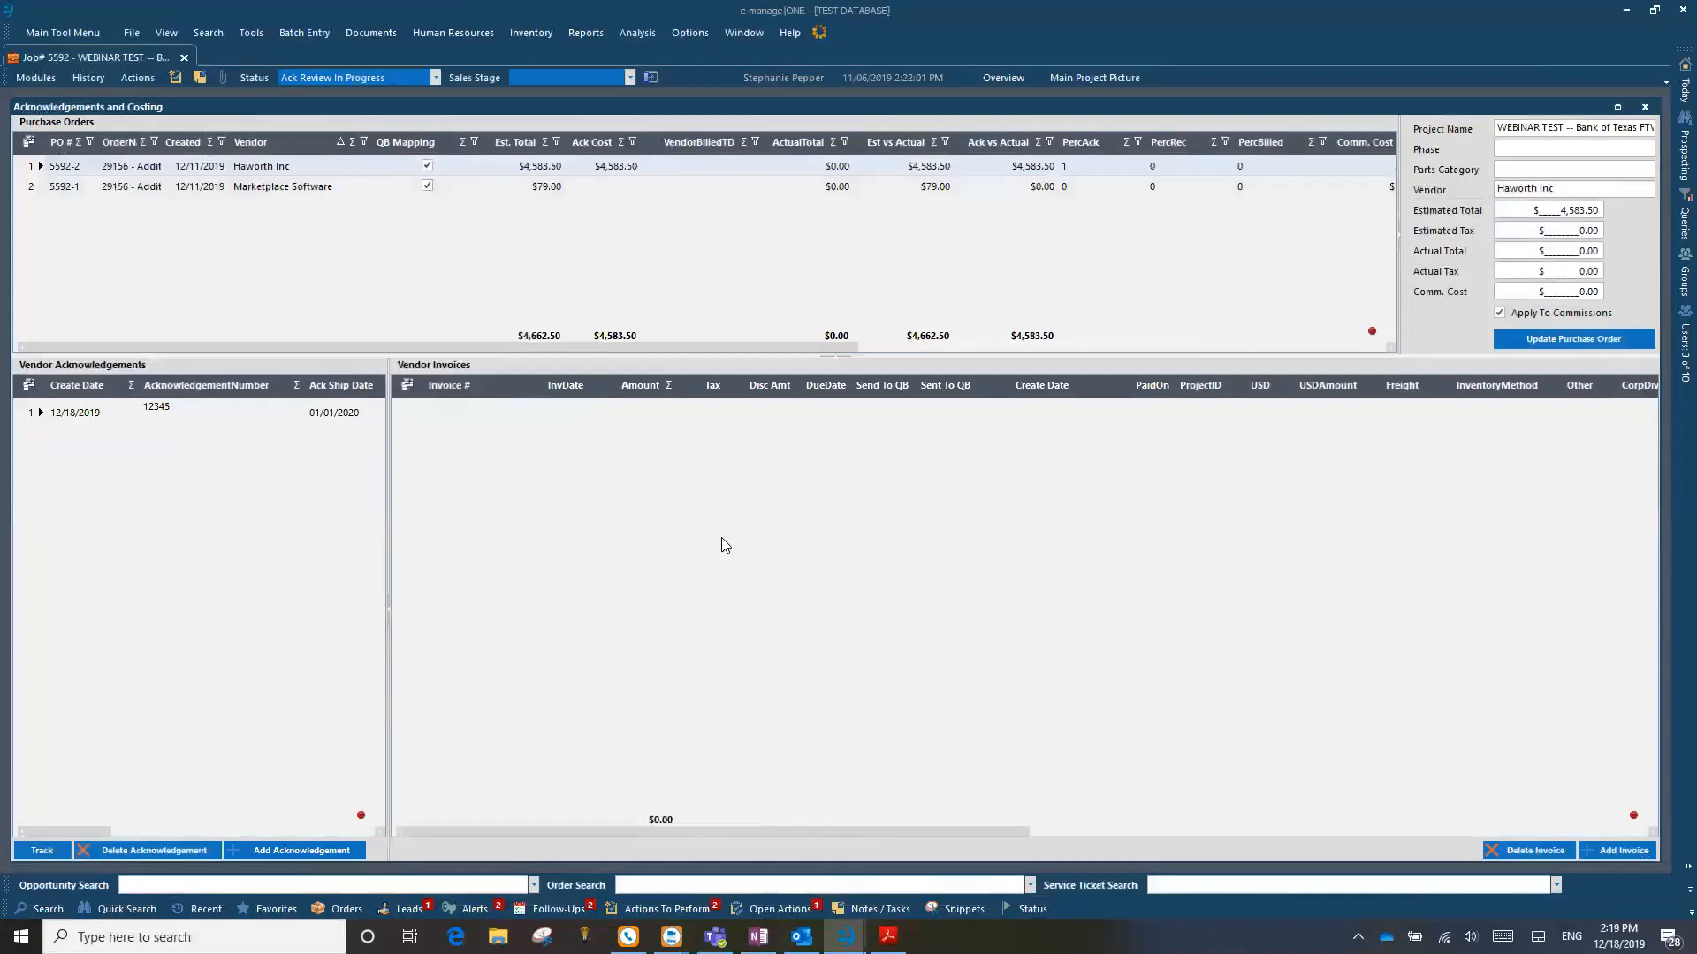
click(1617, 850)
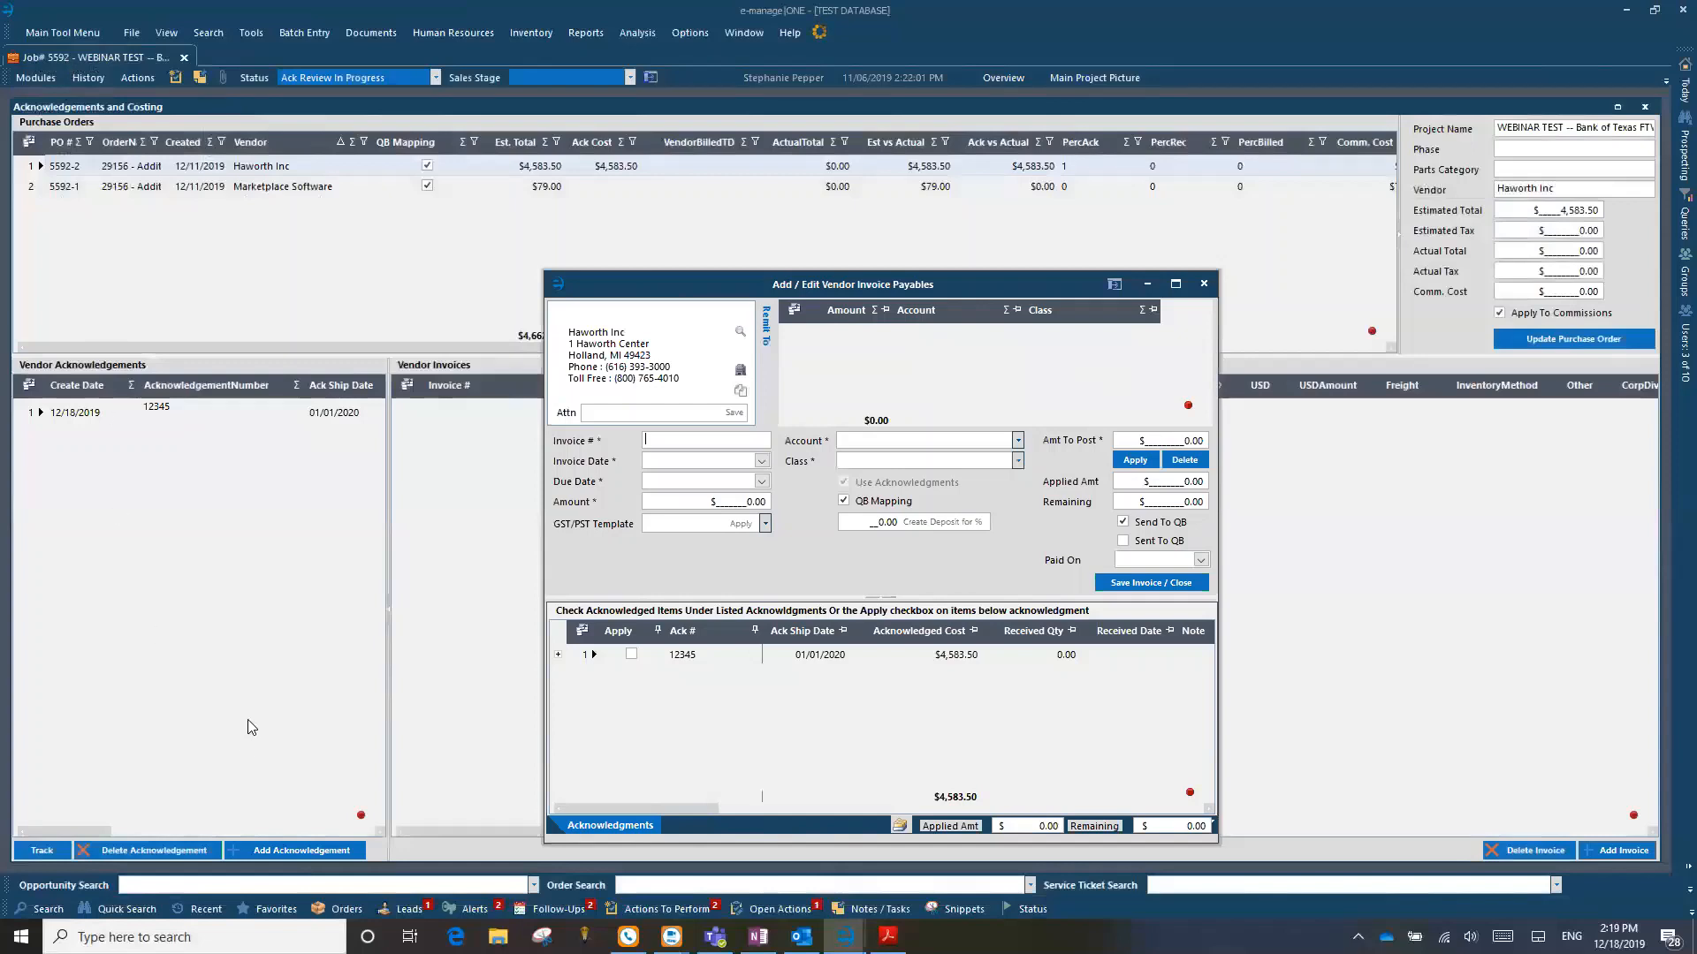
Step: Set up a quick search for project 5592 with Acknowledgements and Vendor Invoices as the window, and dismiss it
click(124, 910)
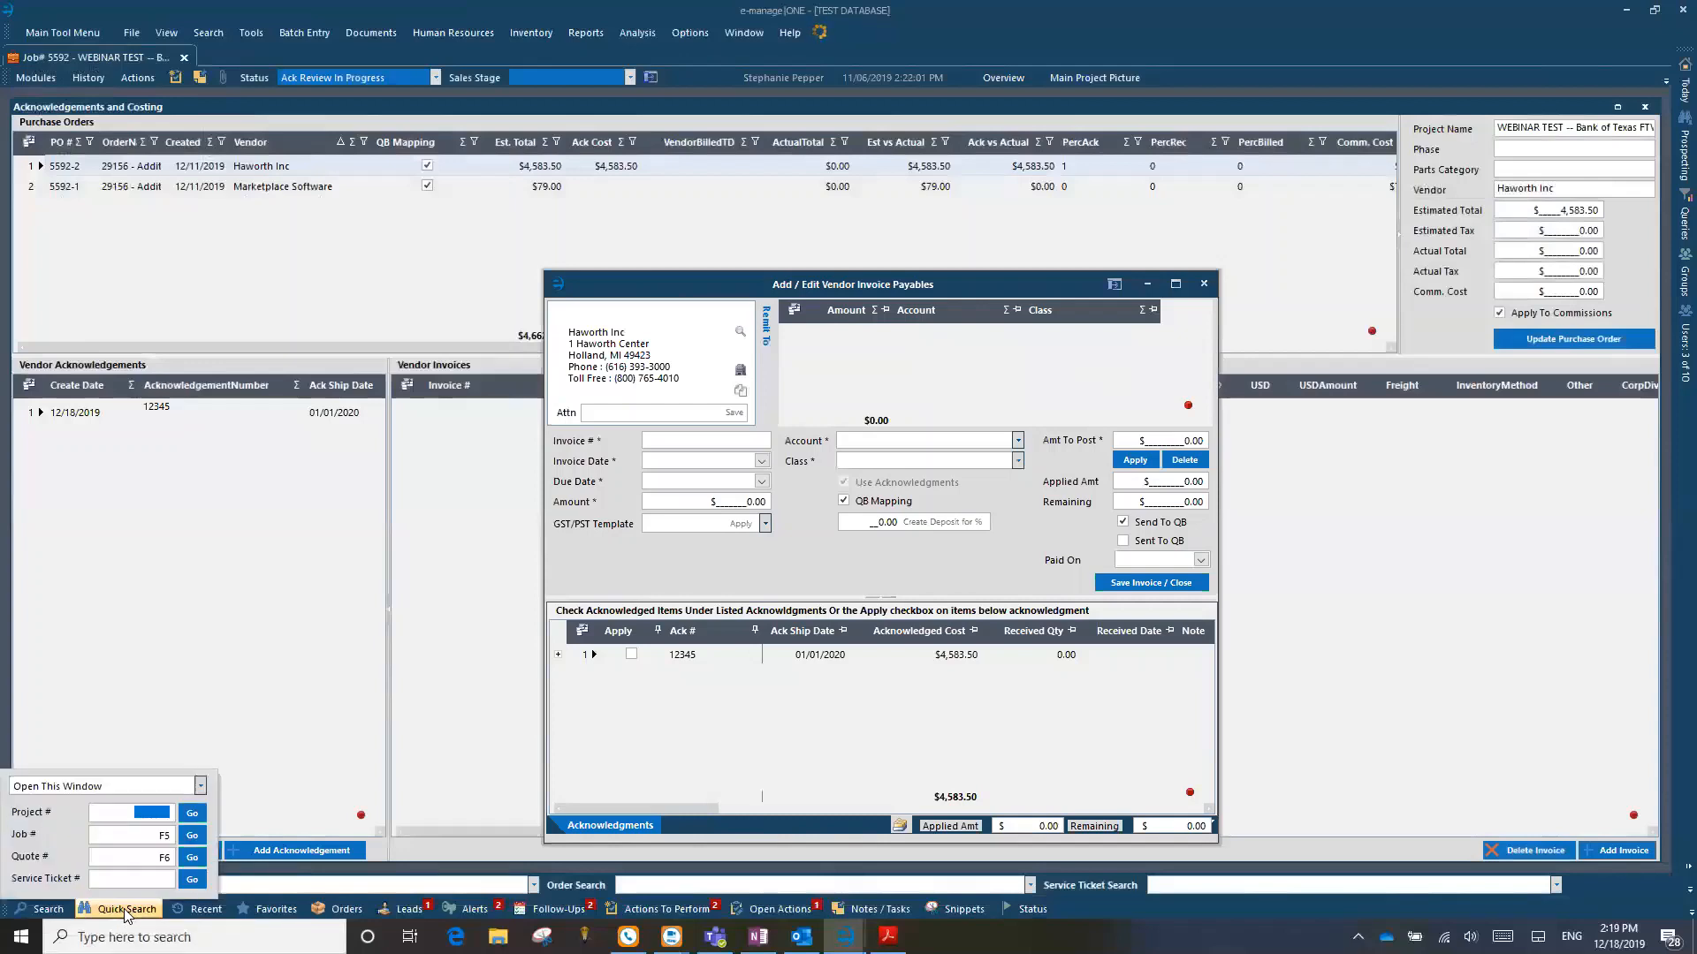
click(124, 911)
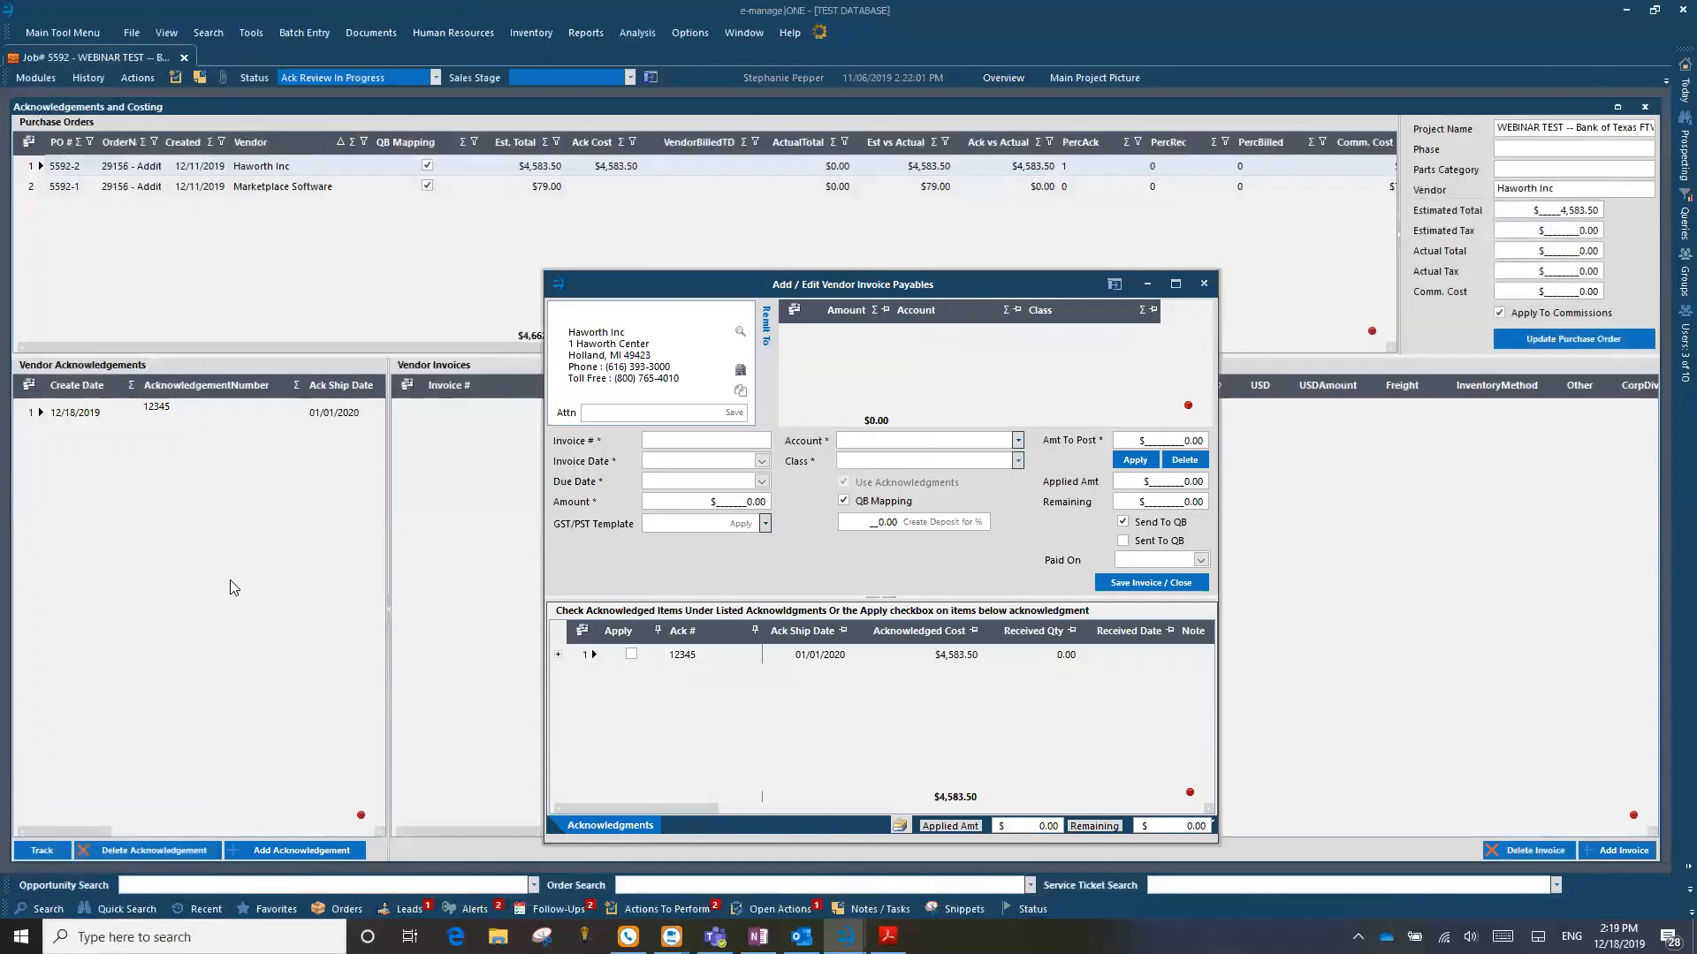
key(F4)
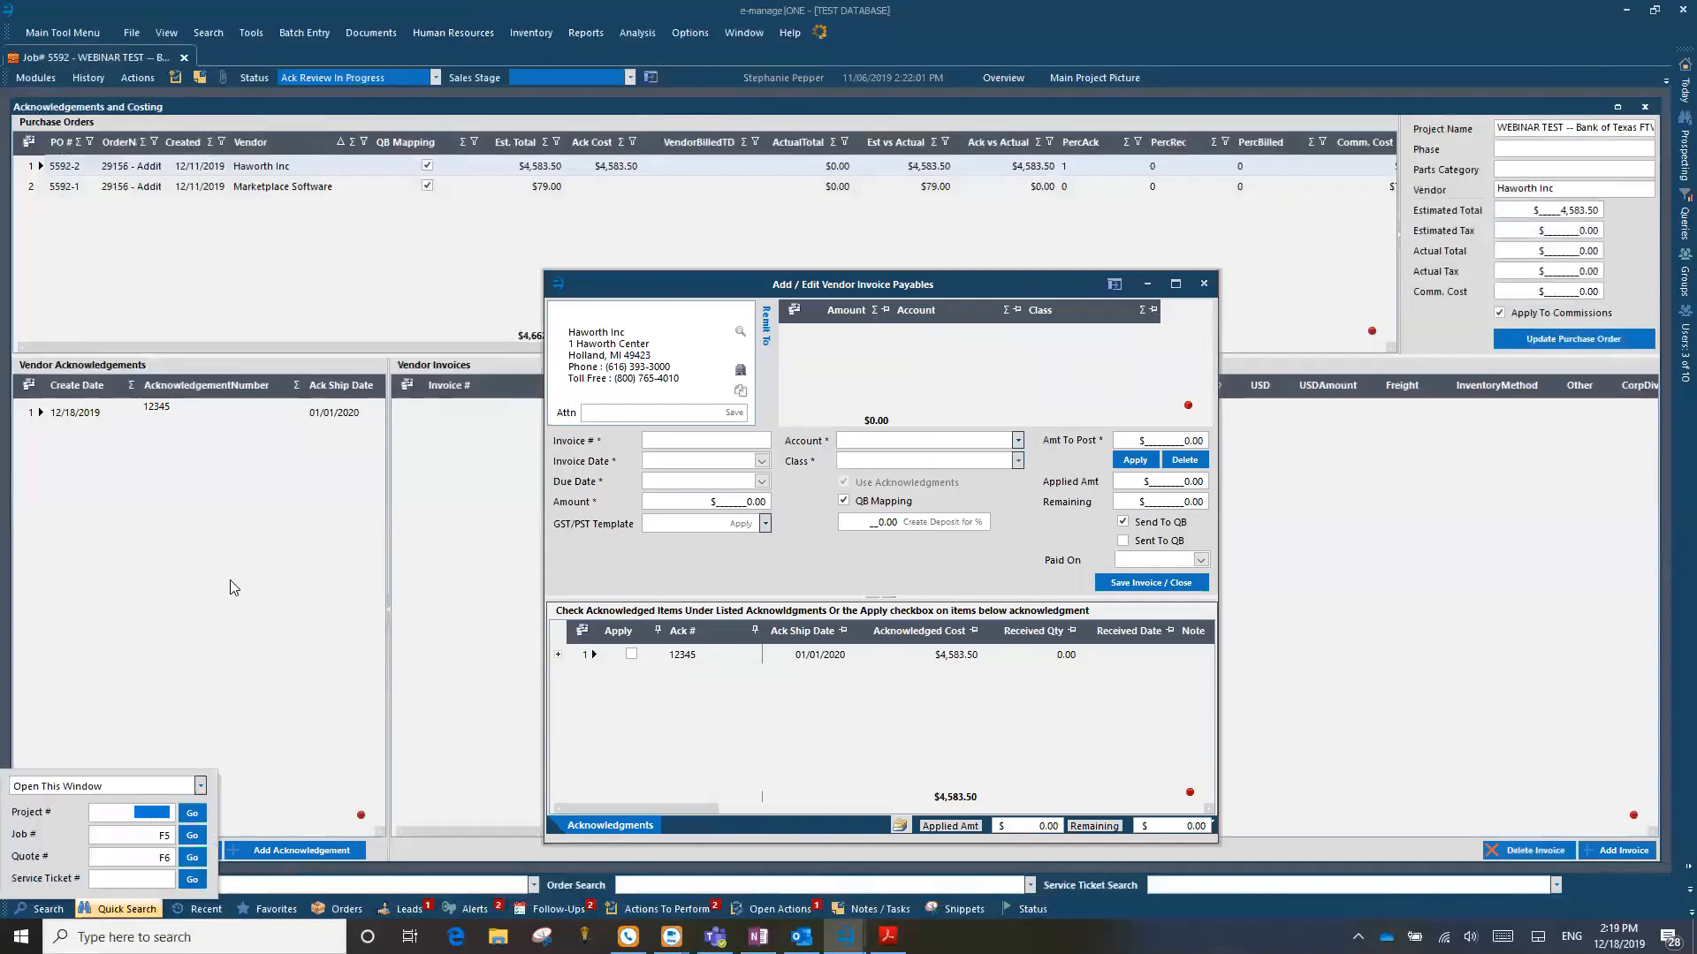
text(5593)
click(129, 786)
scroll(124, 762, down, 5)
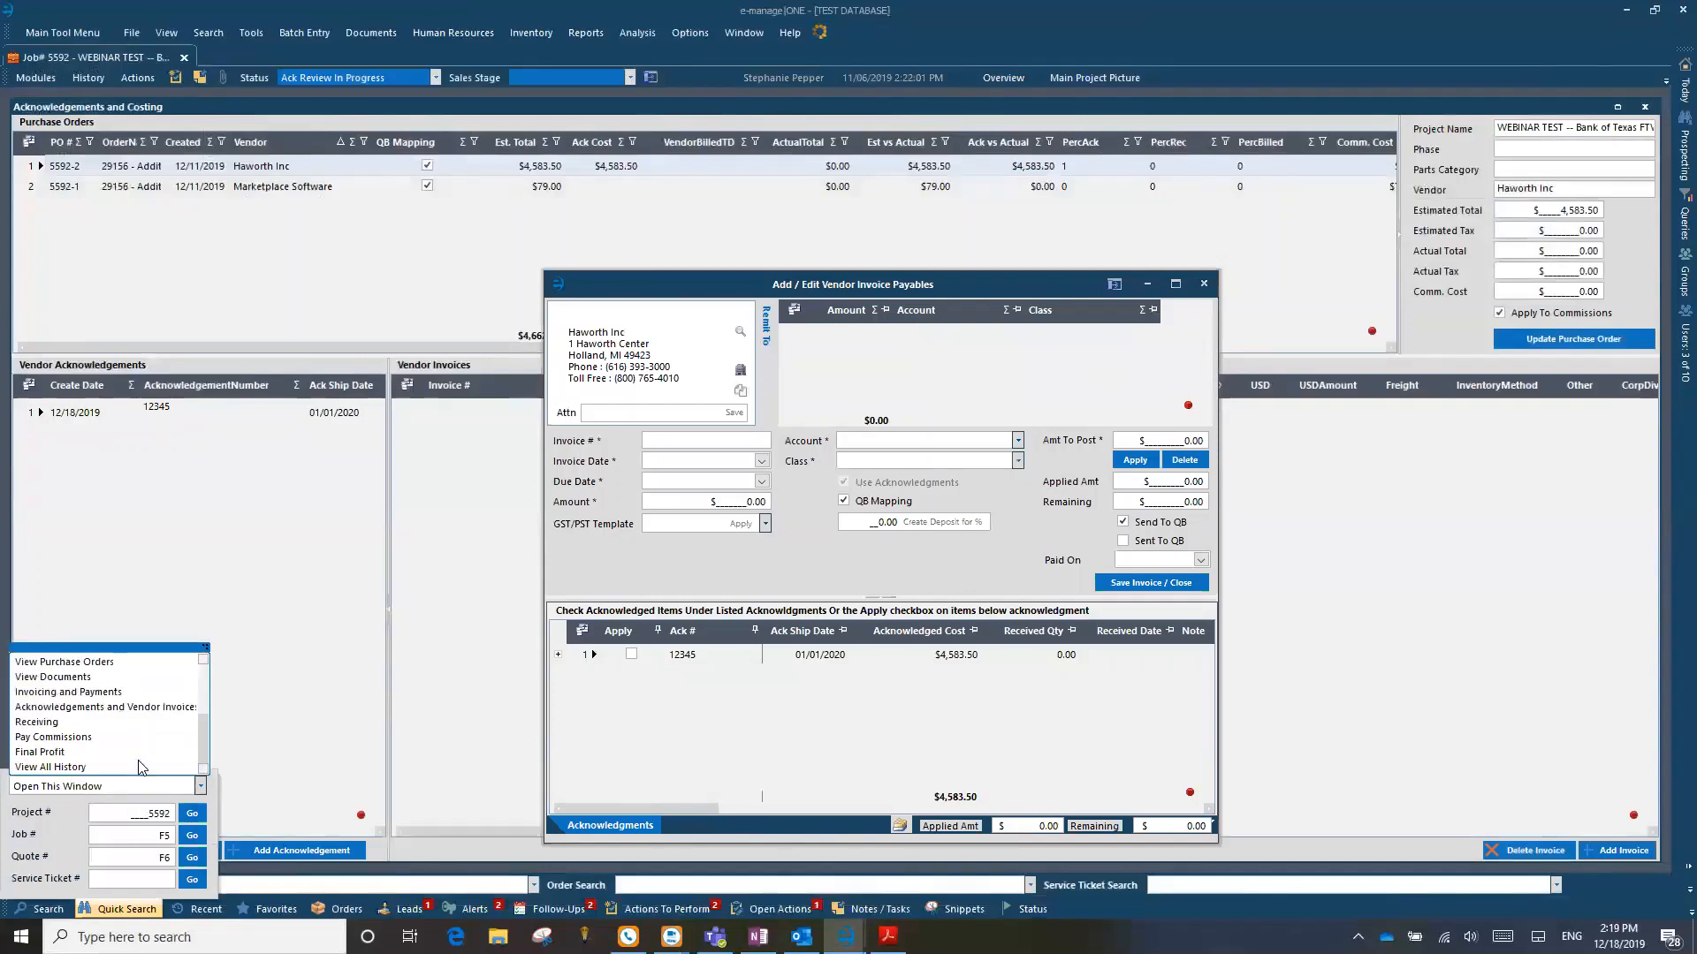
click(87, 708)
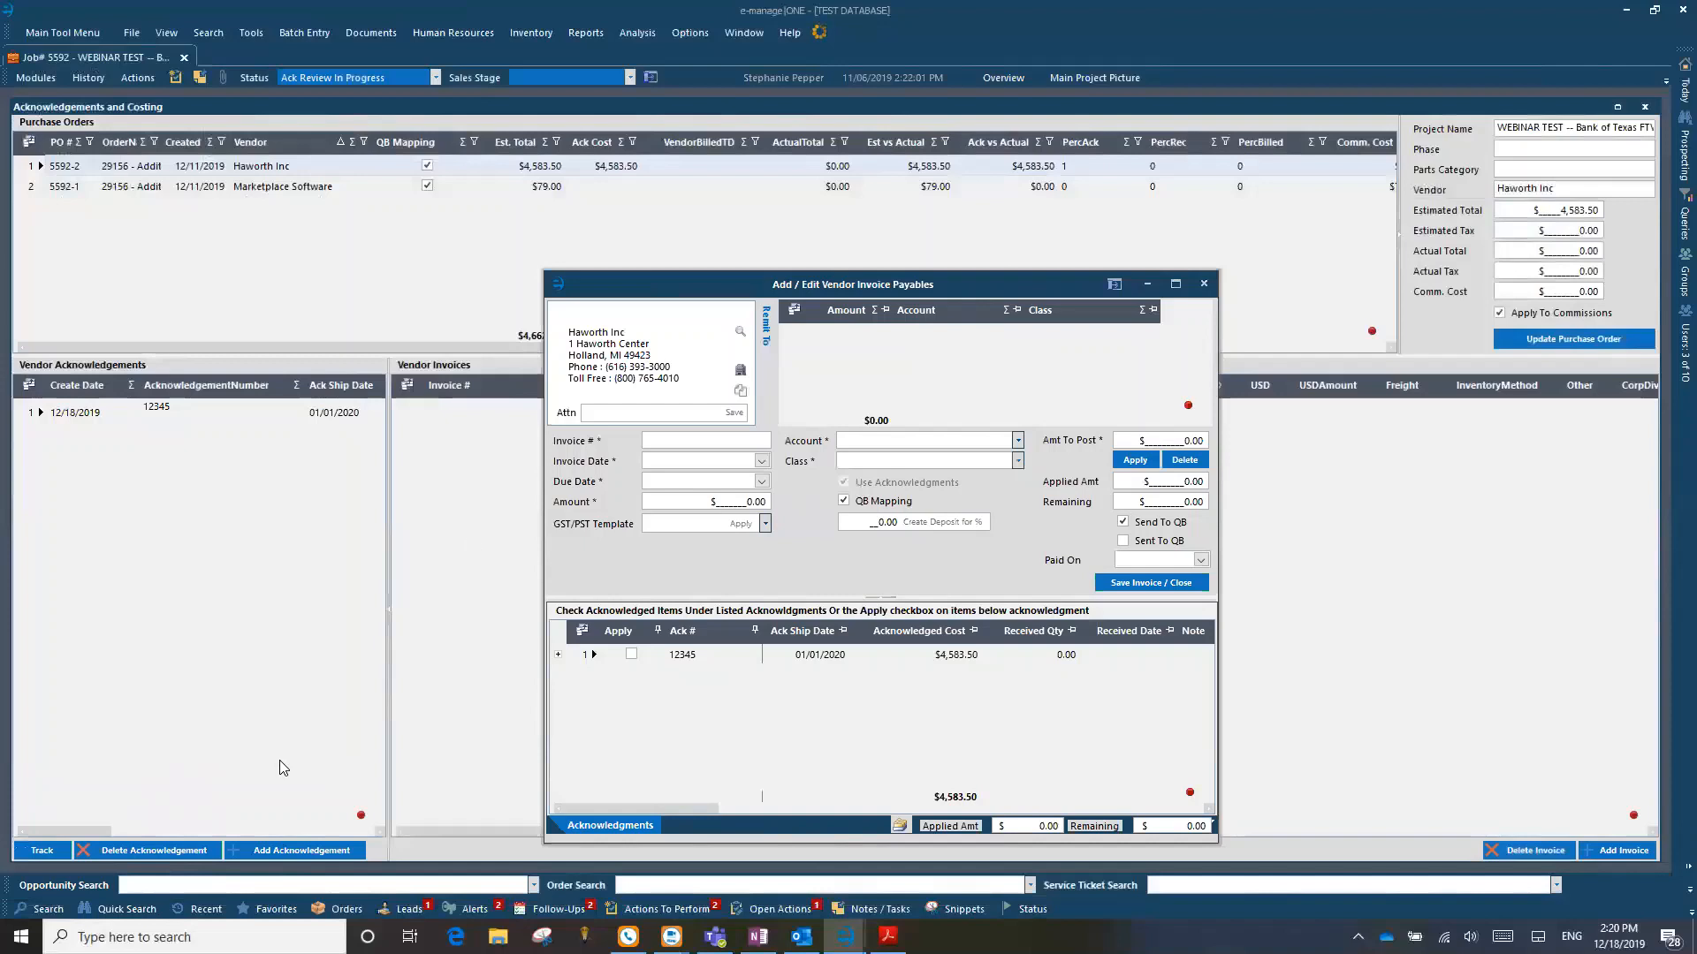
Step: Enter invoice number 12345 and invoice date 12/18/2019 on the Haworth vendor invoice
drag(793, 276, 766, 200)
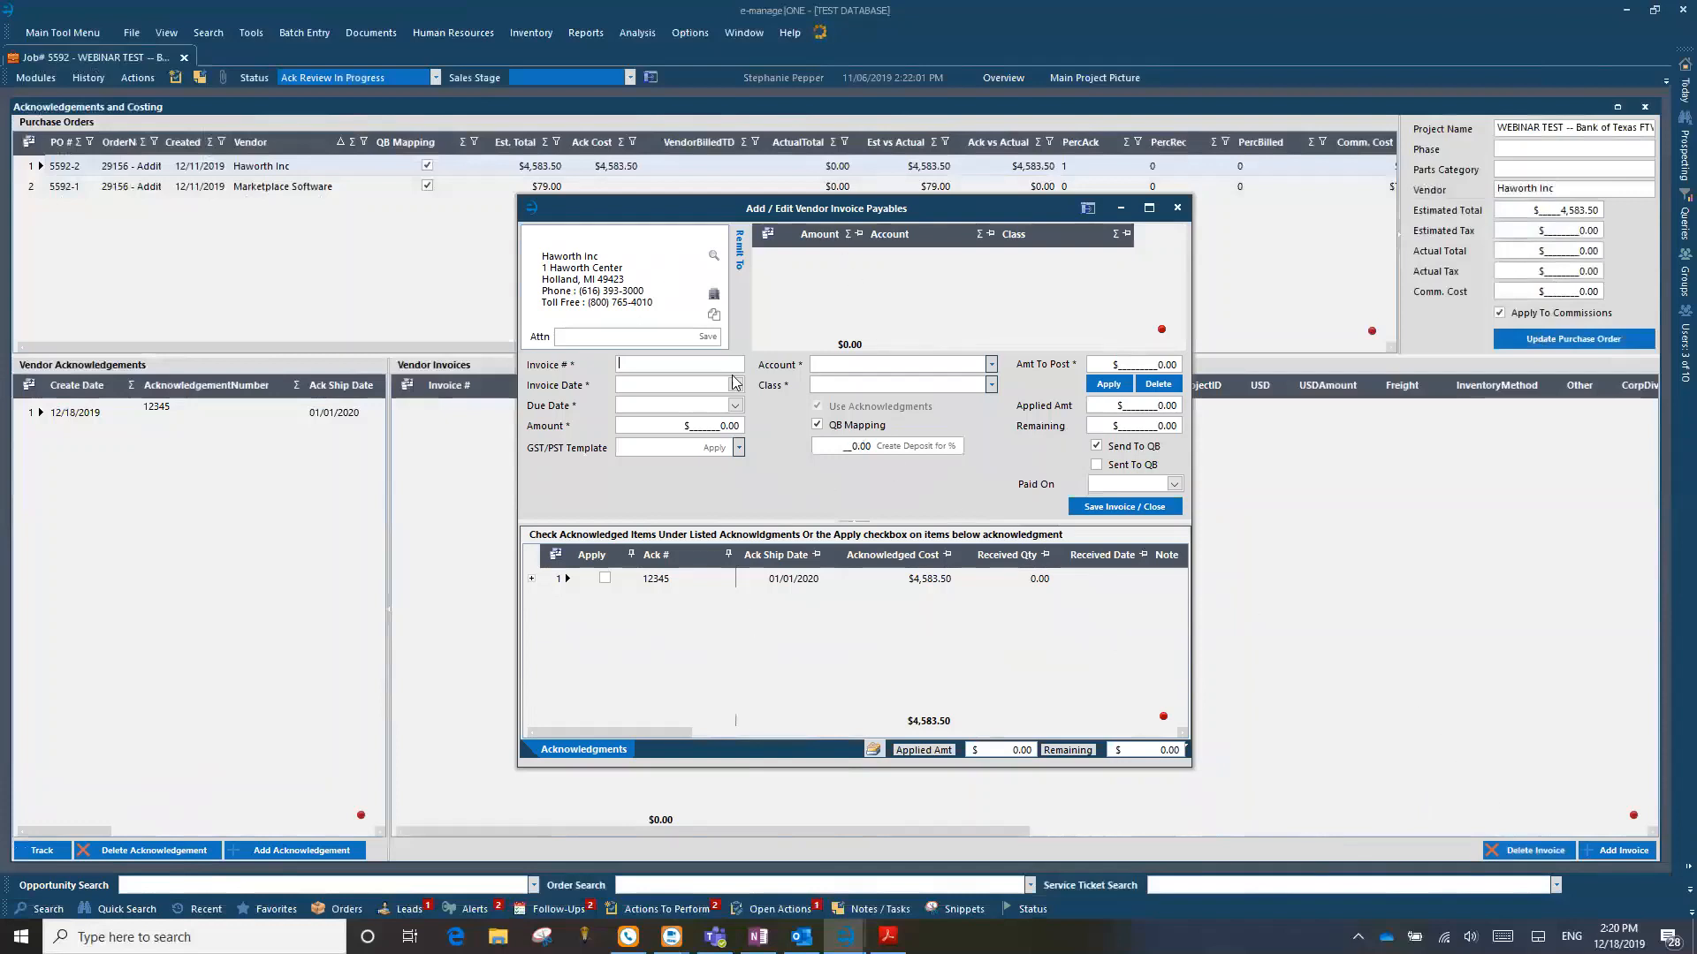
text(12345)
click(734, 385)
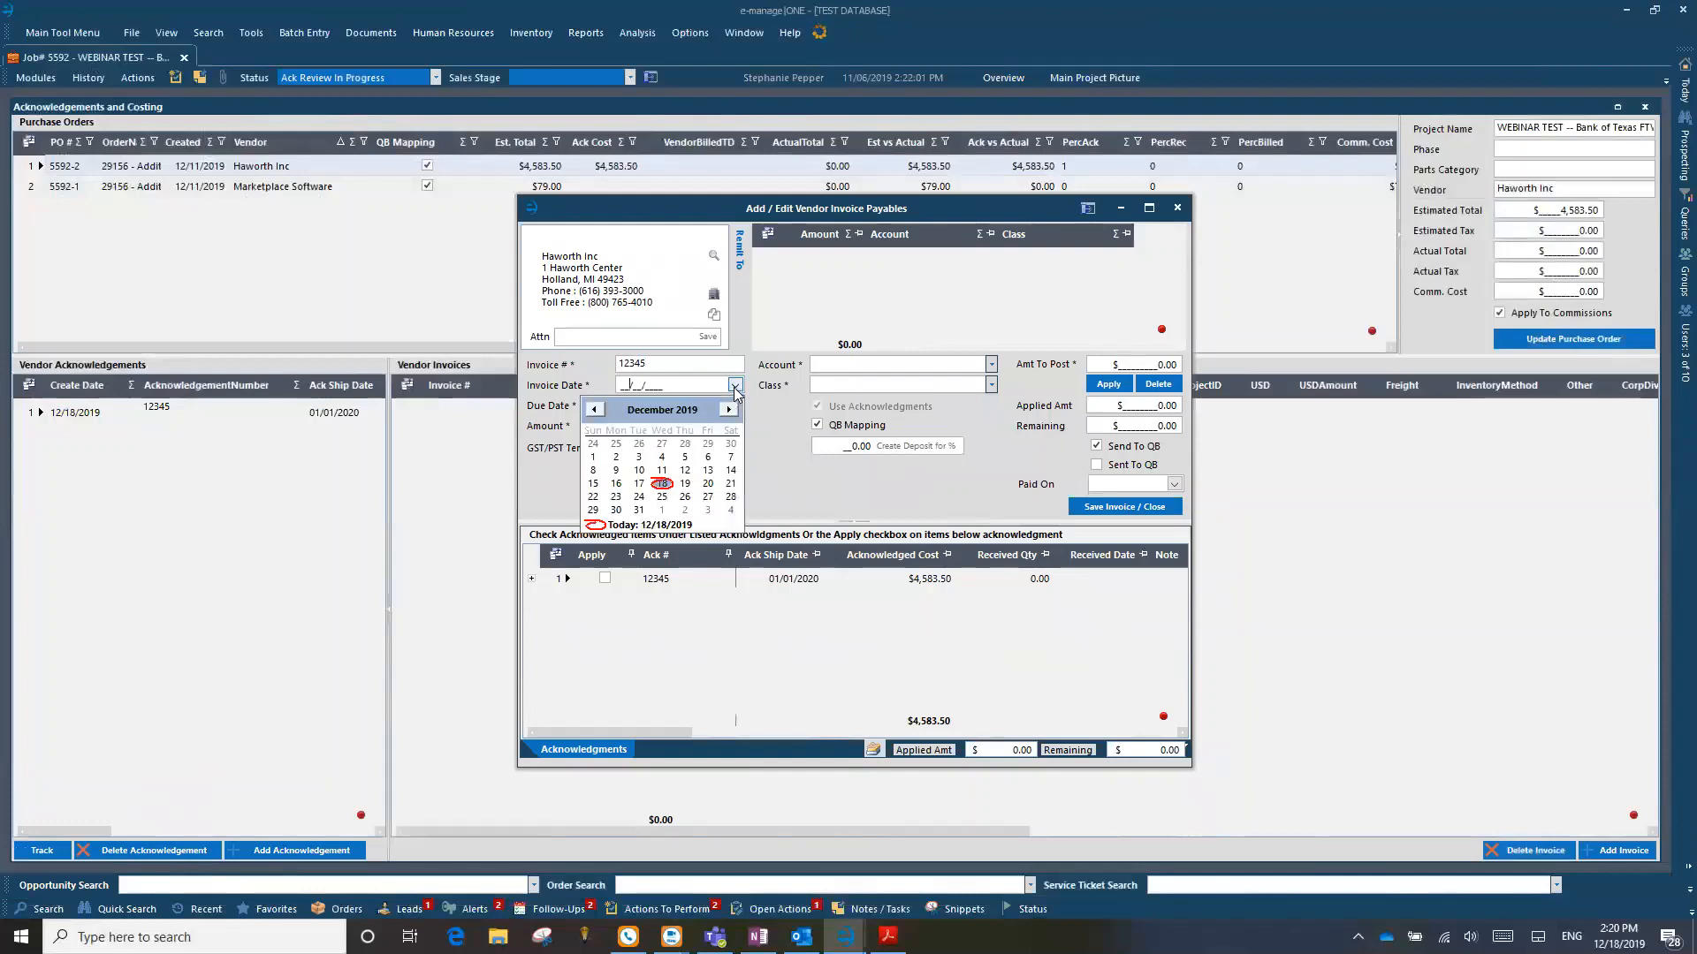
click(735, 390)
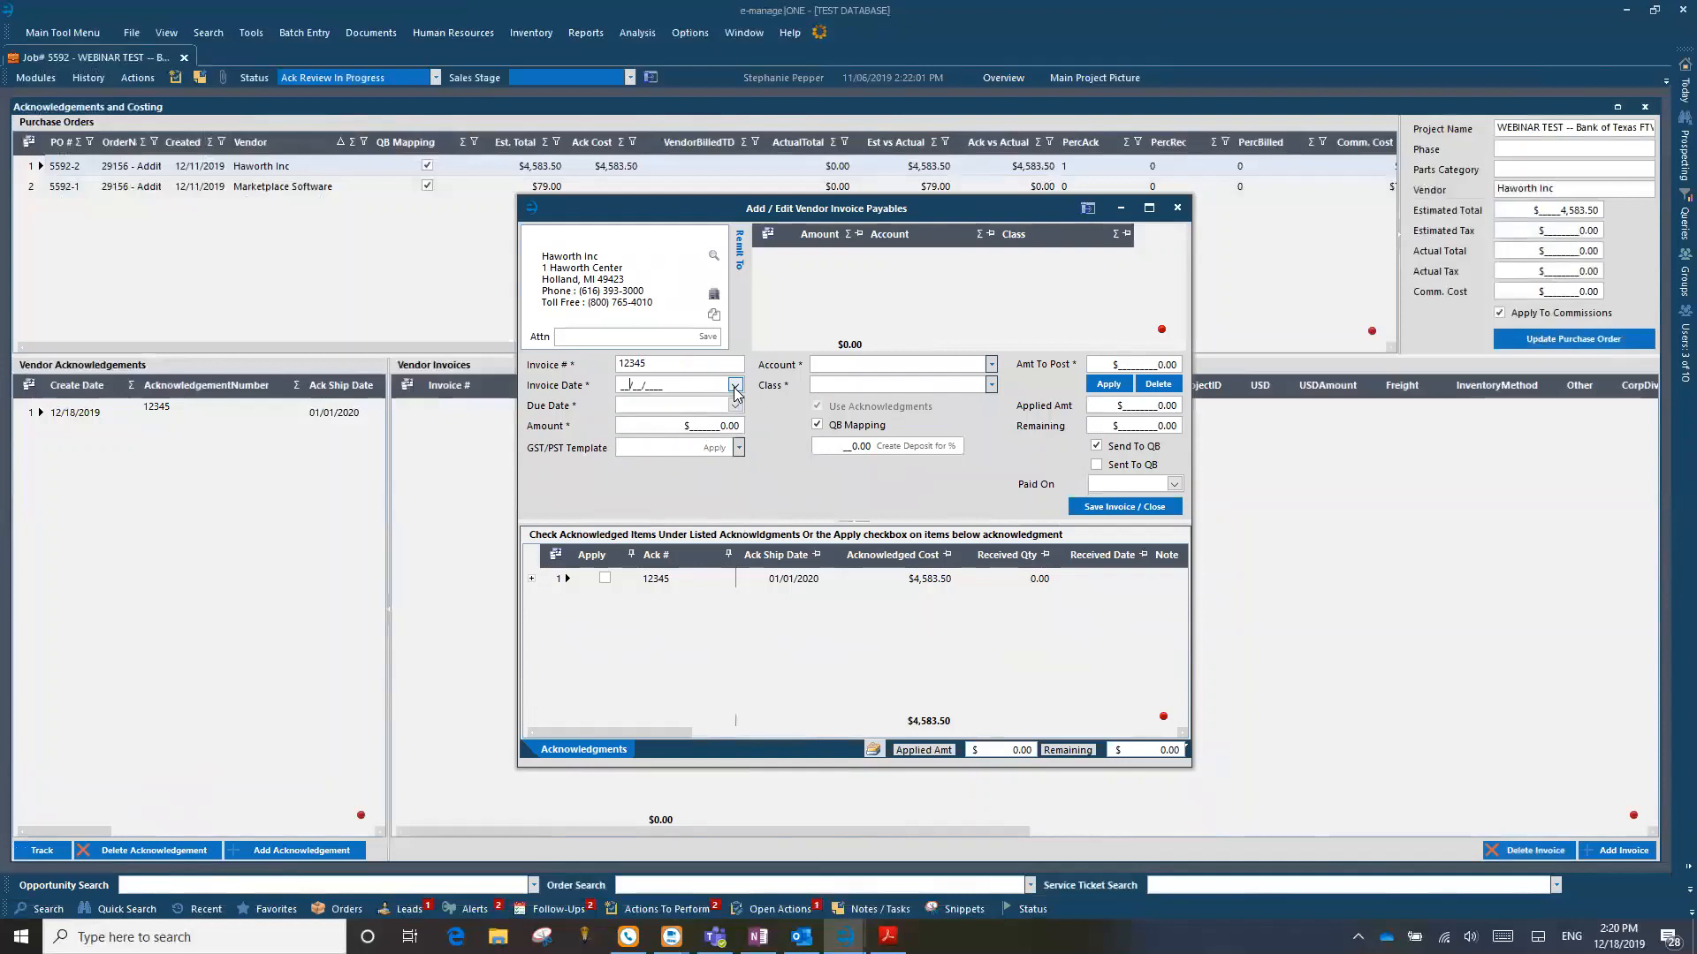
text(121819)
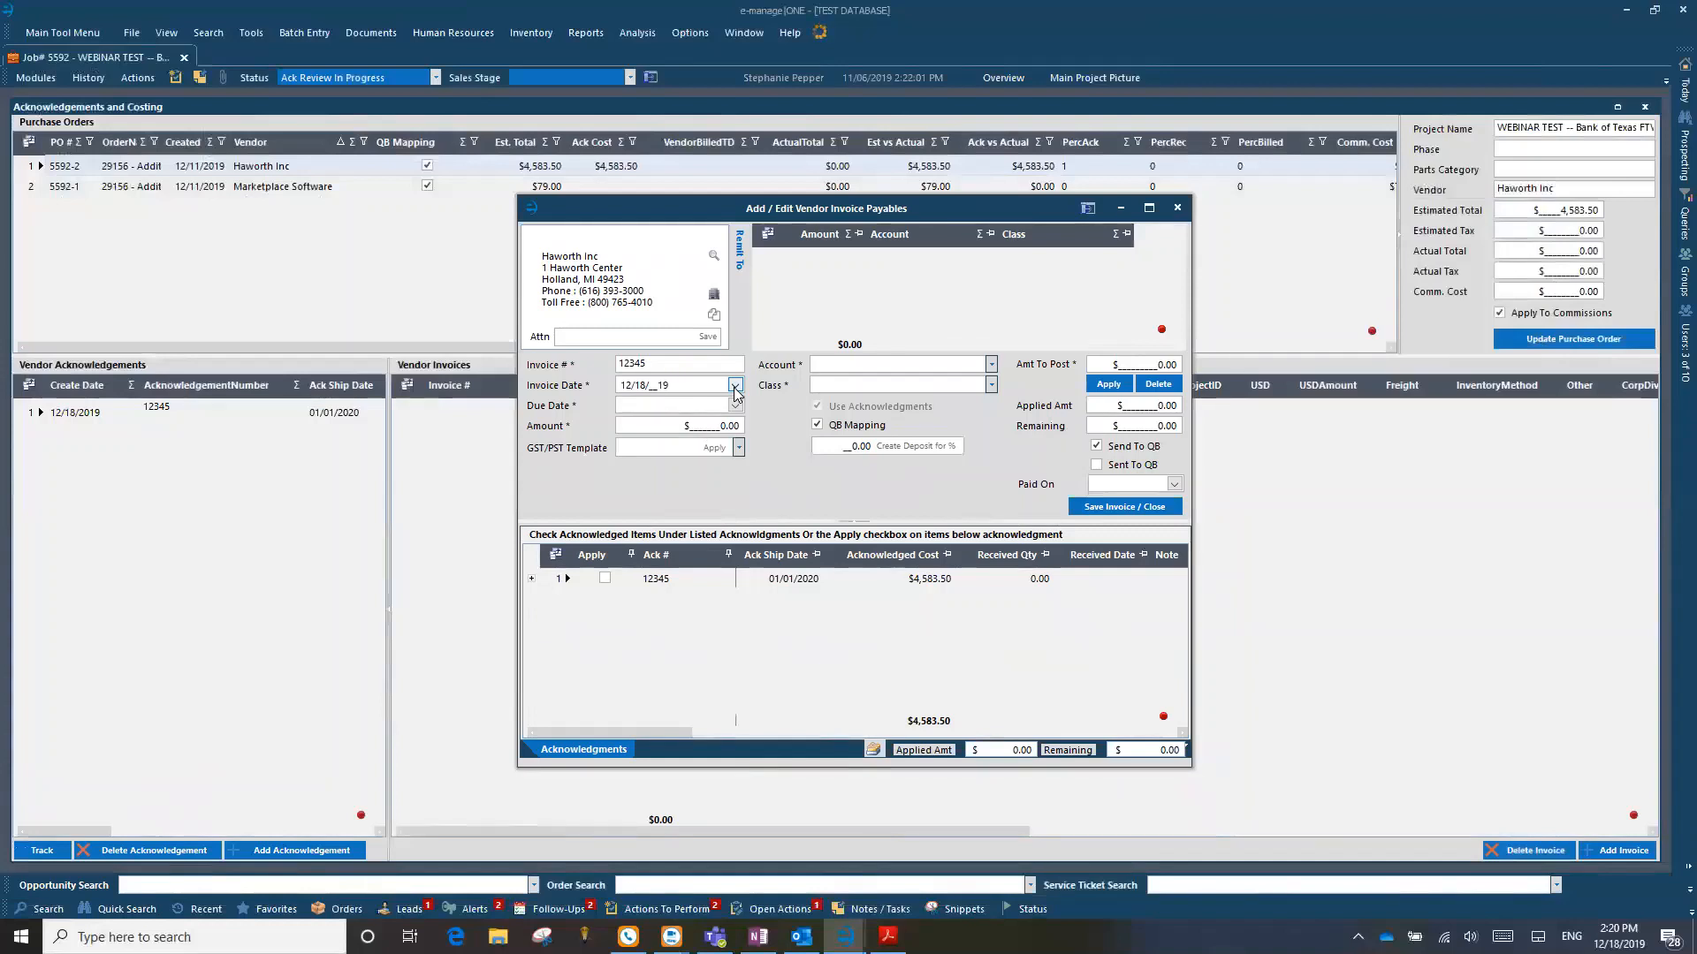
key(Tab)
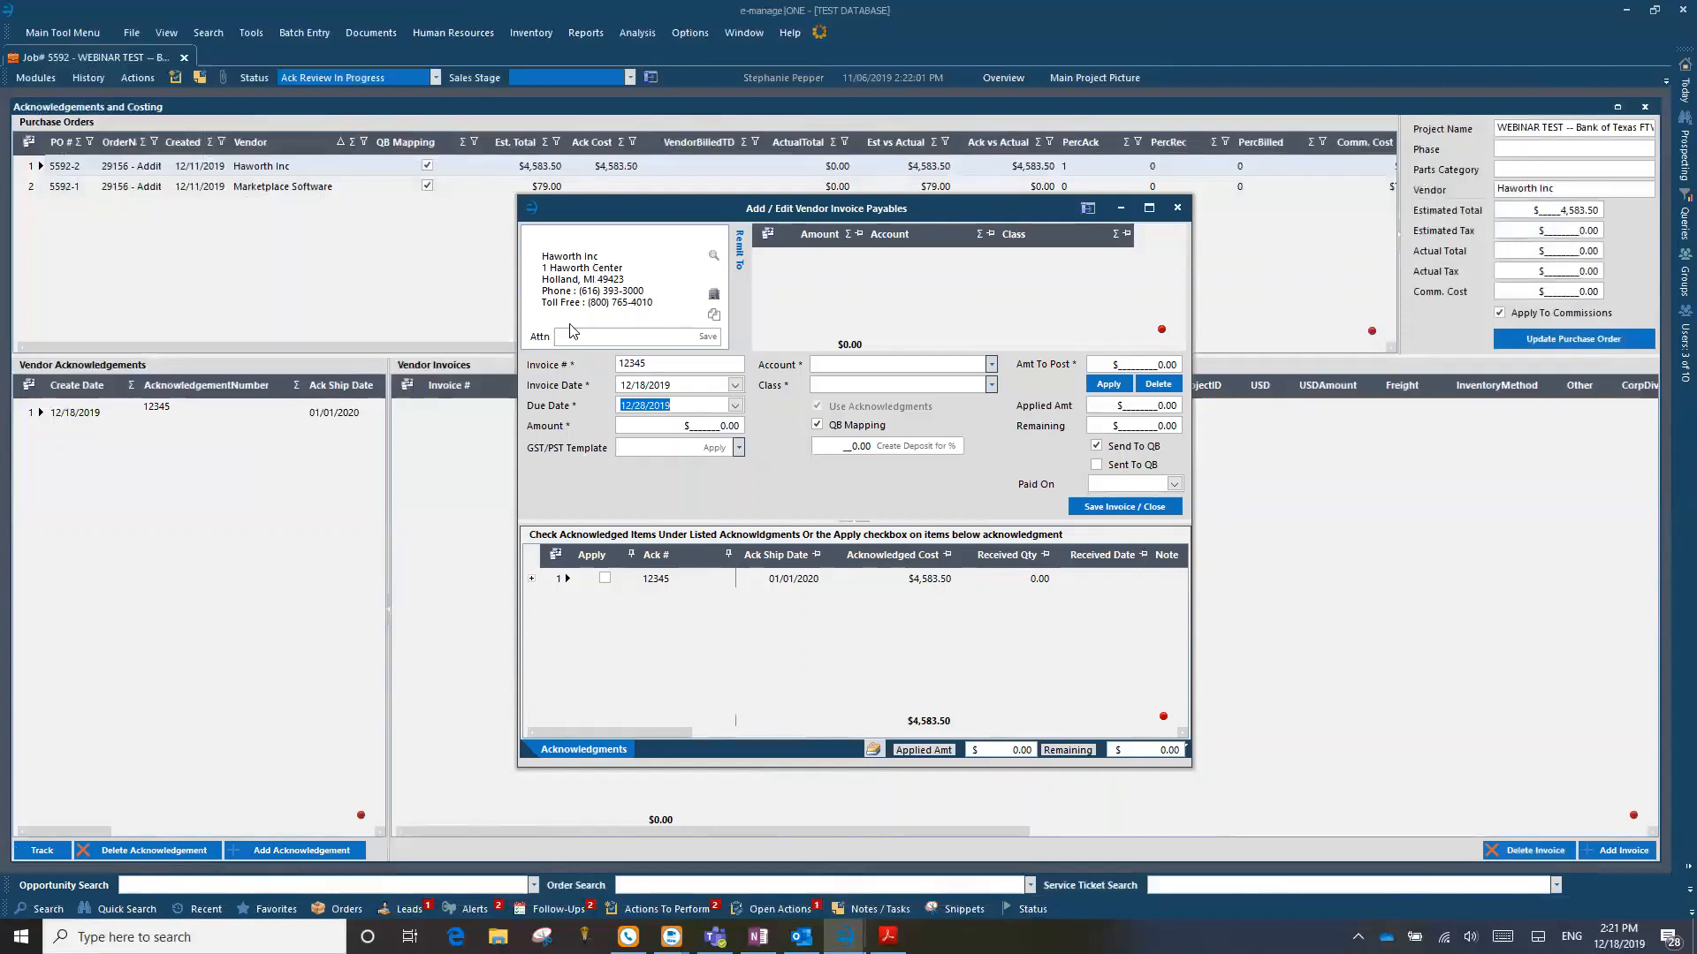
Step: Check the due date calendar without changing the date and set the invoice amount to $4,583.50
click(735, 405)
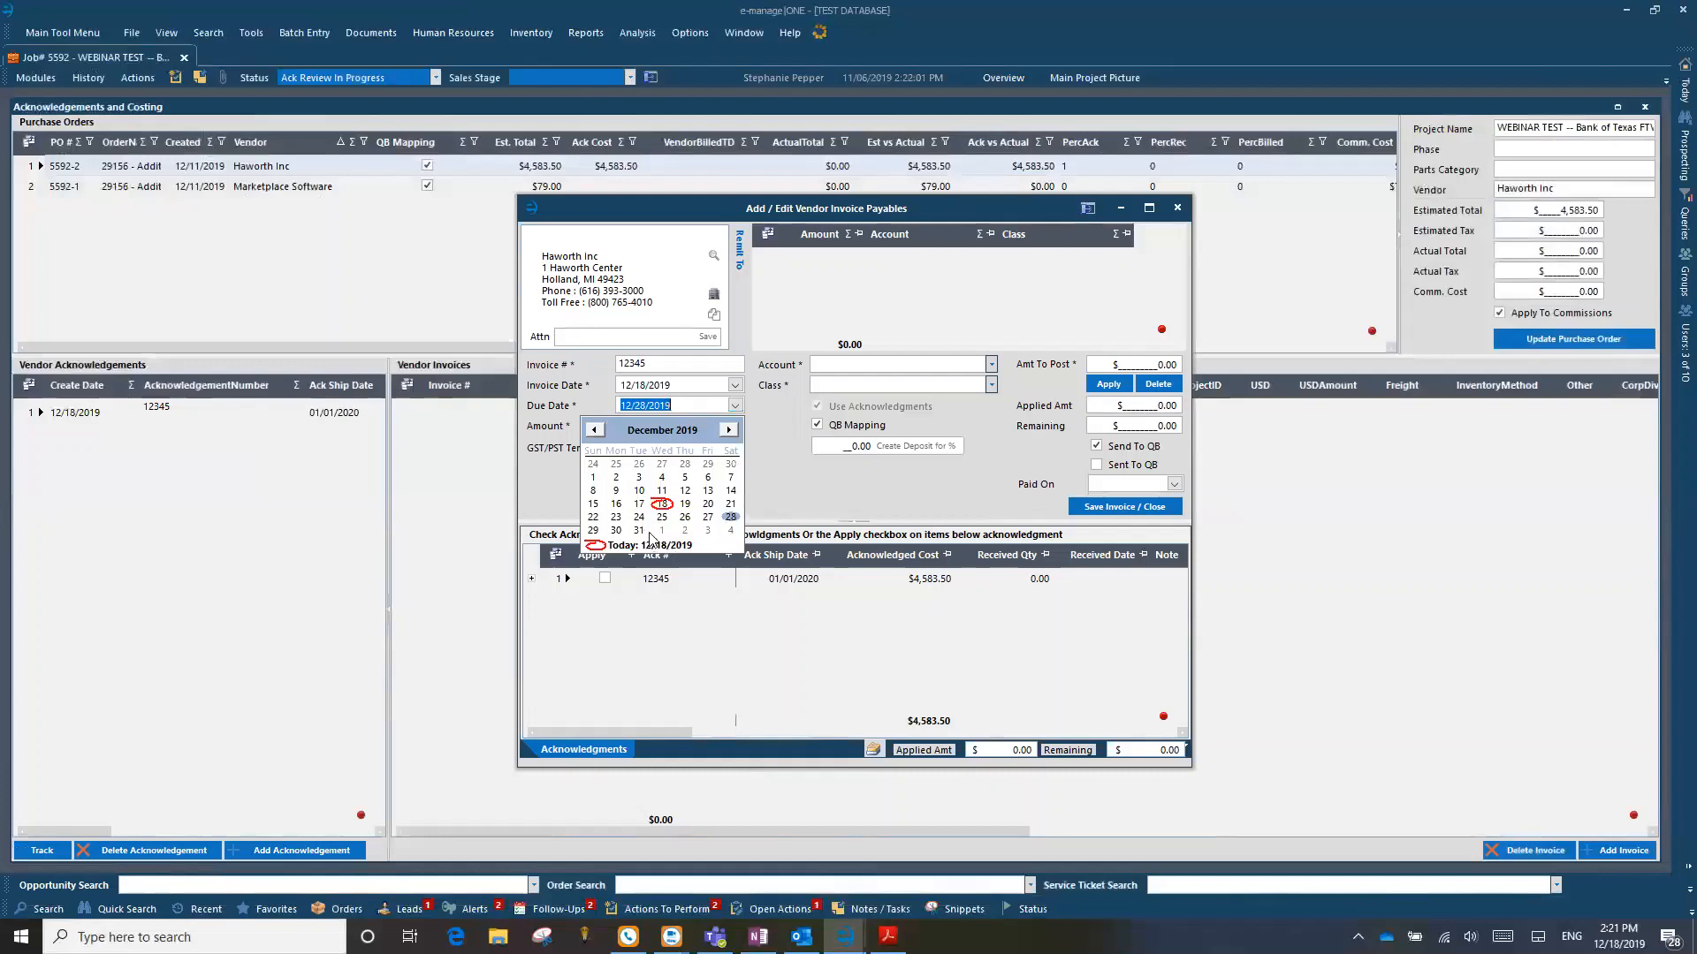
click(735, 410)
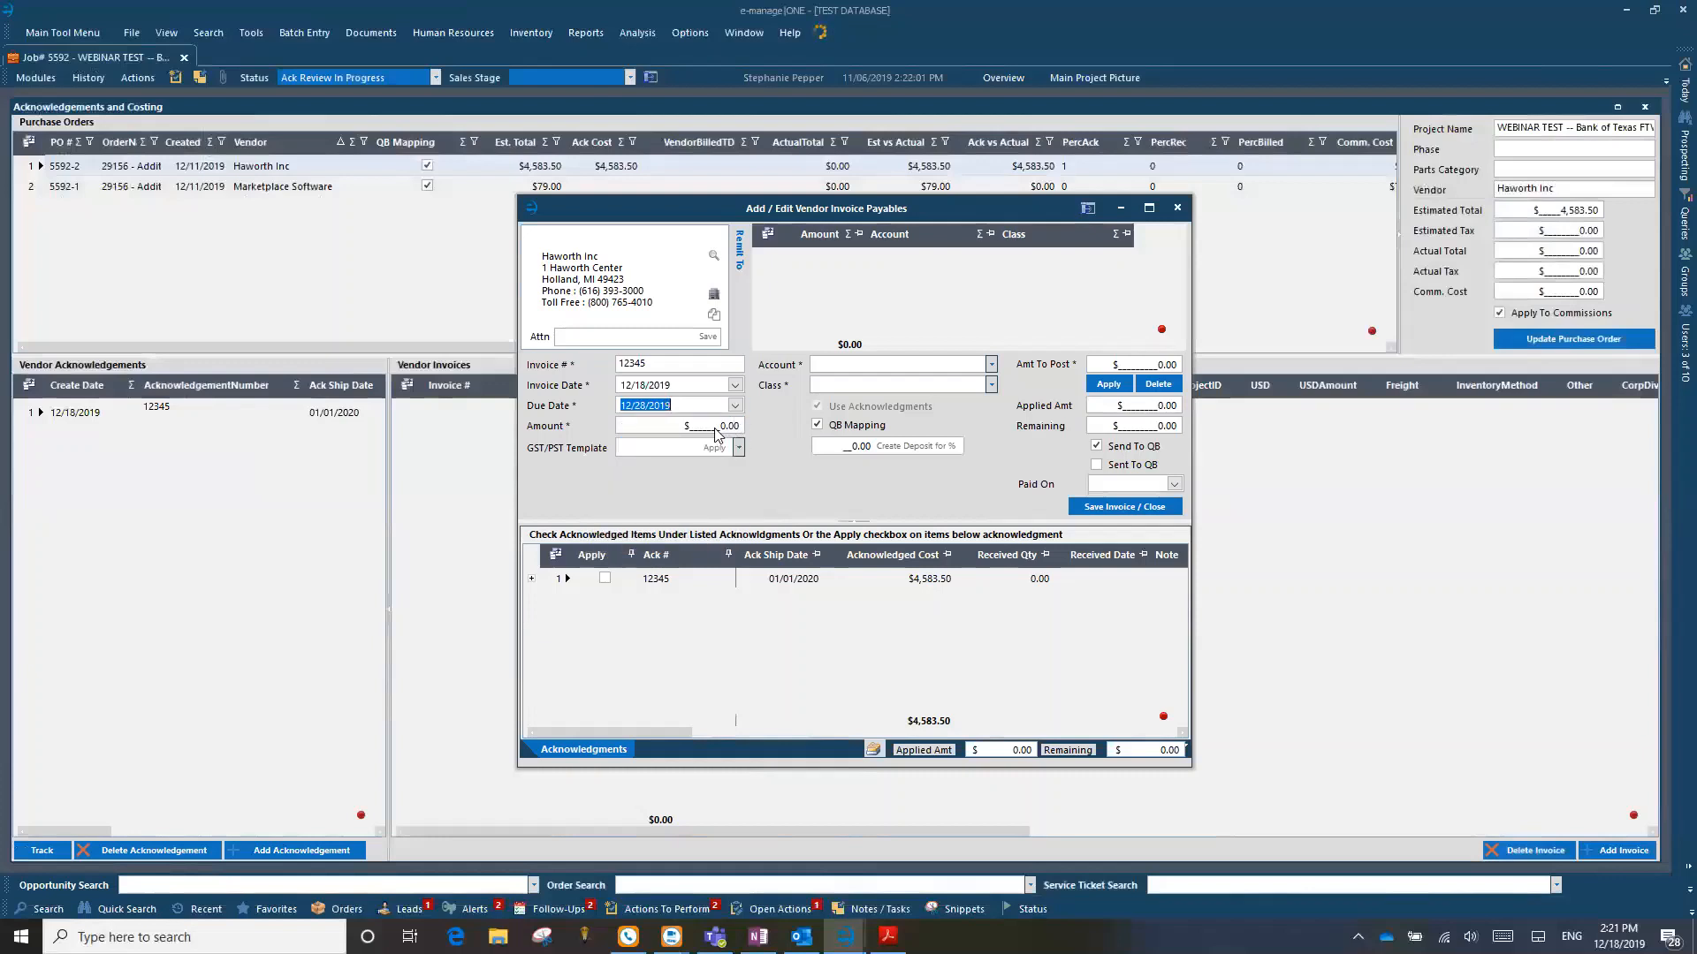
click(715, 430)
text(45)
text(83)
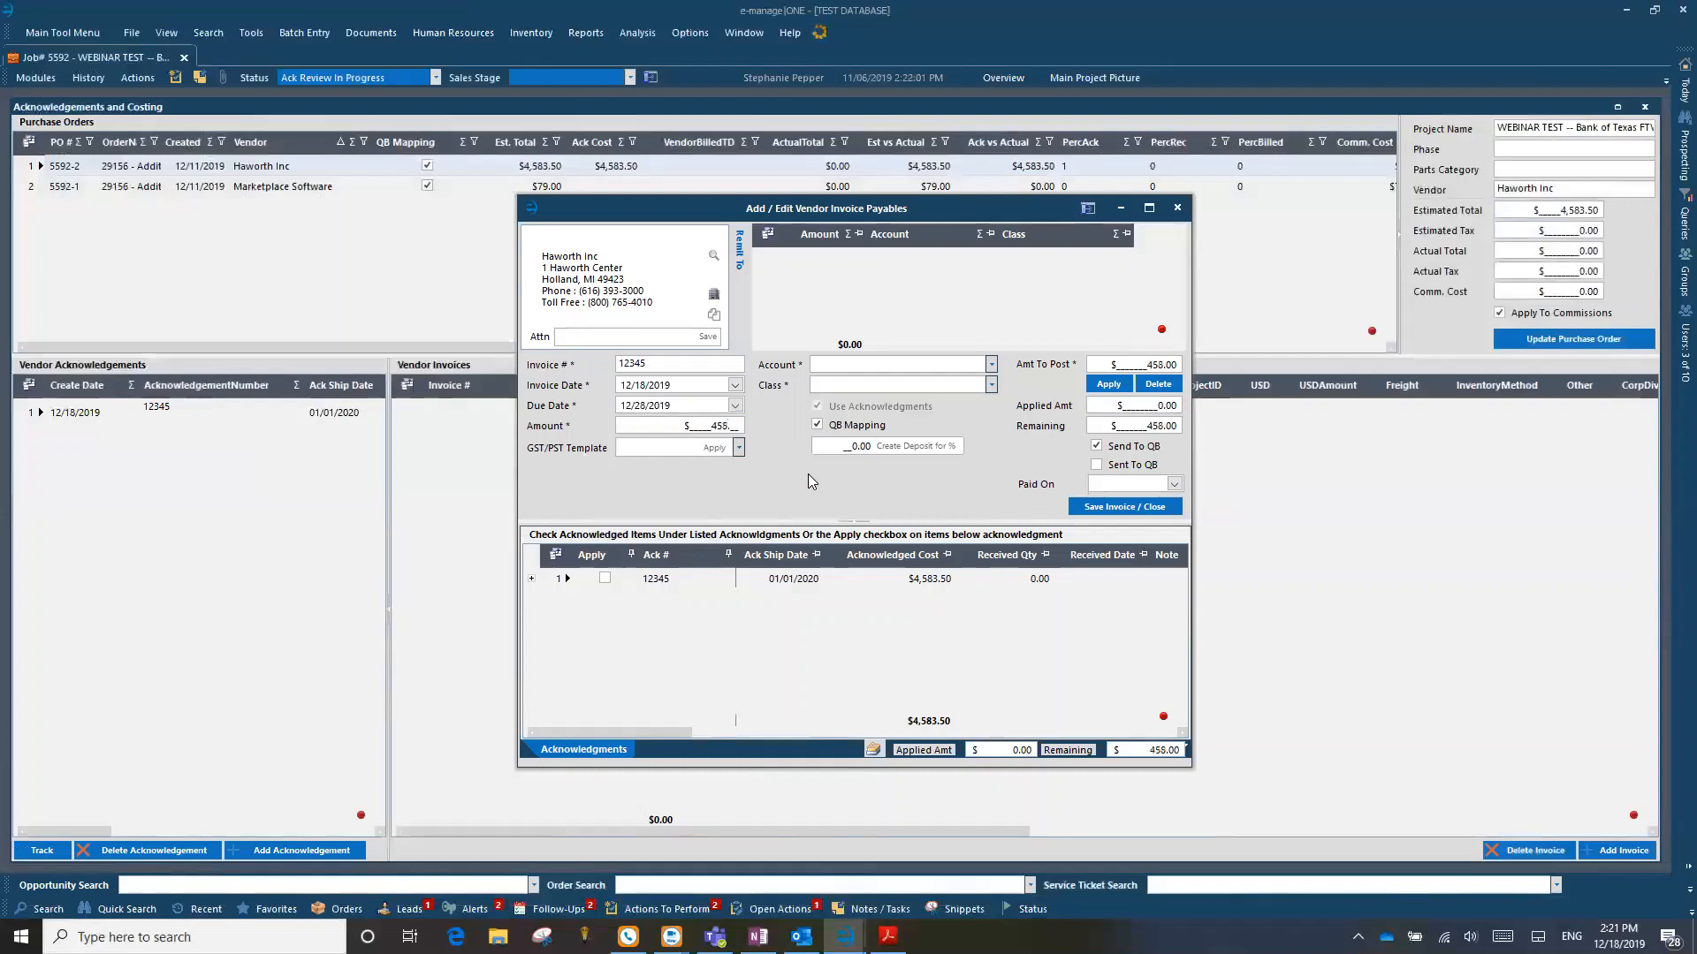
text(.50)
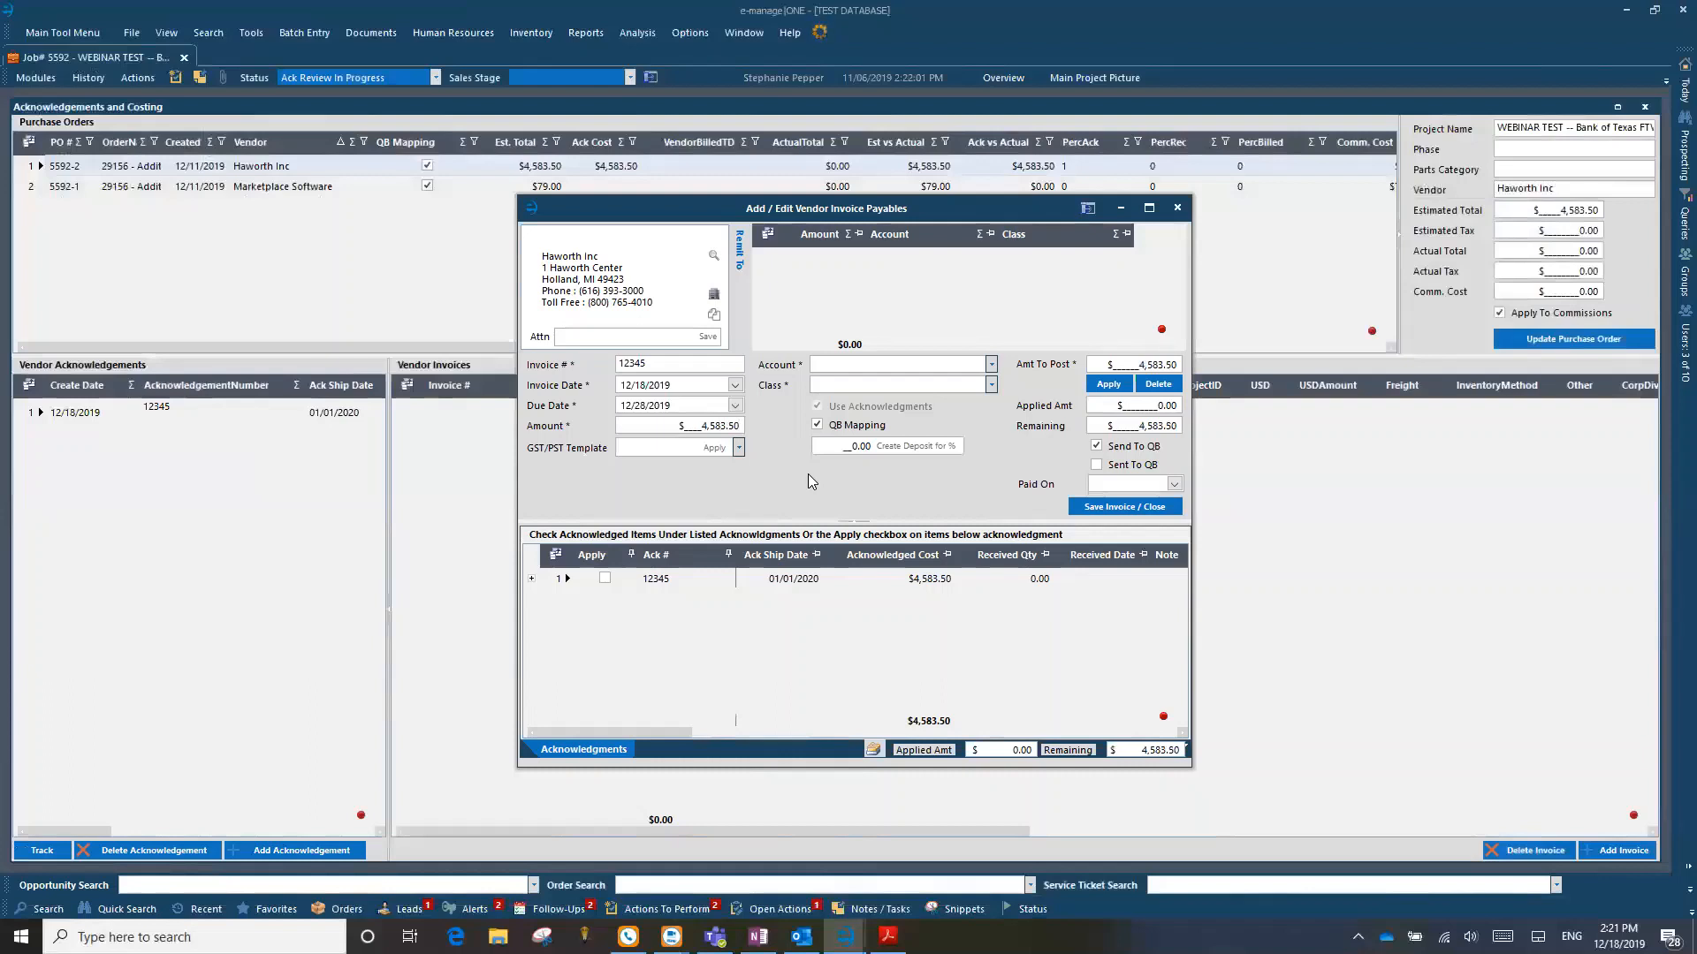
Step: Apply acknowledgement 12345 to the invoice and review its split between the Furniture WIP and Freight WIP accounts
click(604, 578)
click(605, 580)
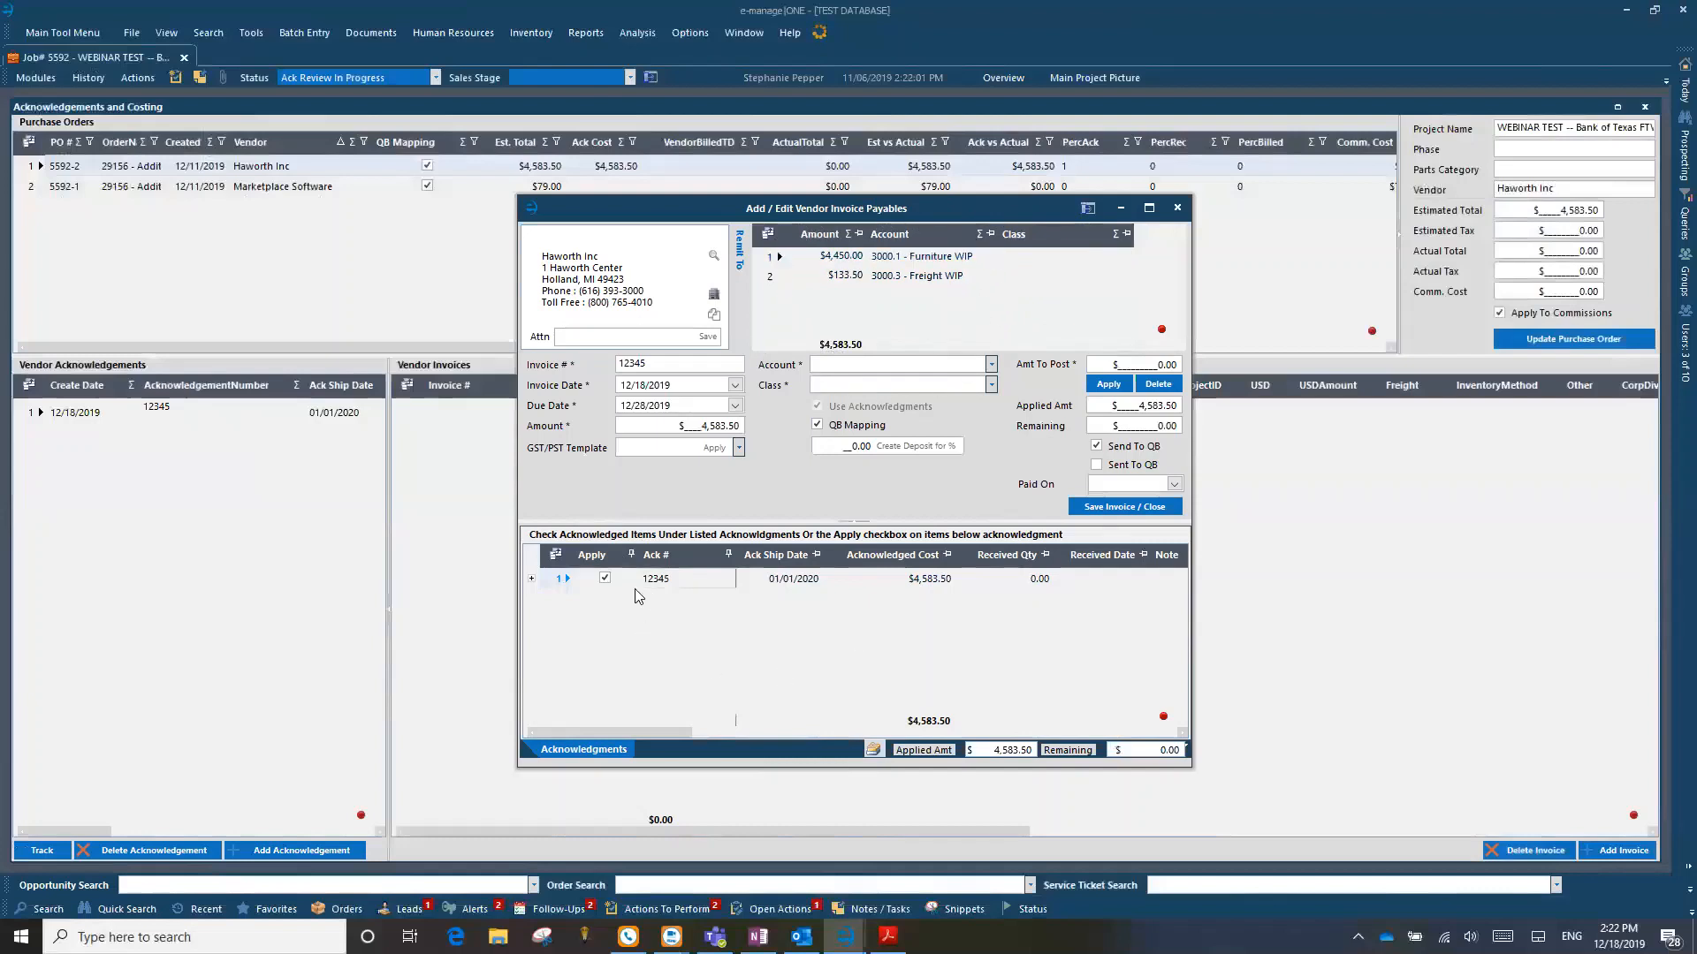
click(694, 580)
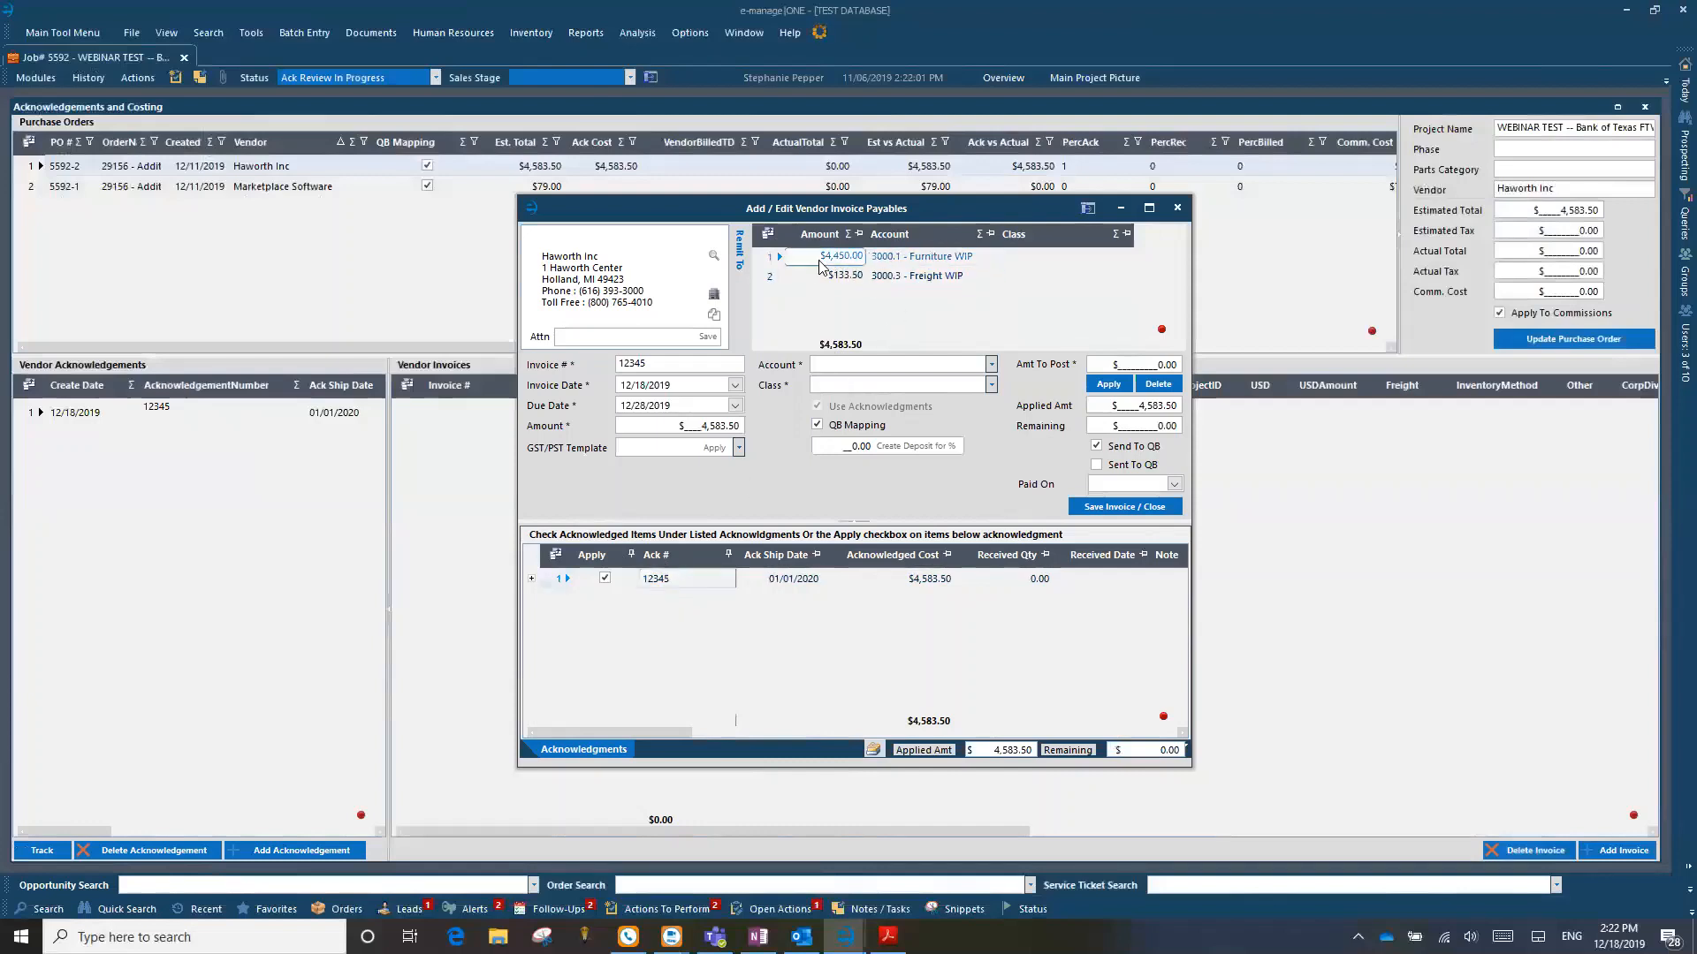
click(924, 258)
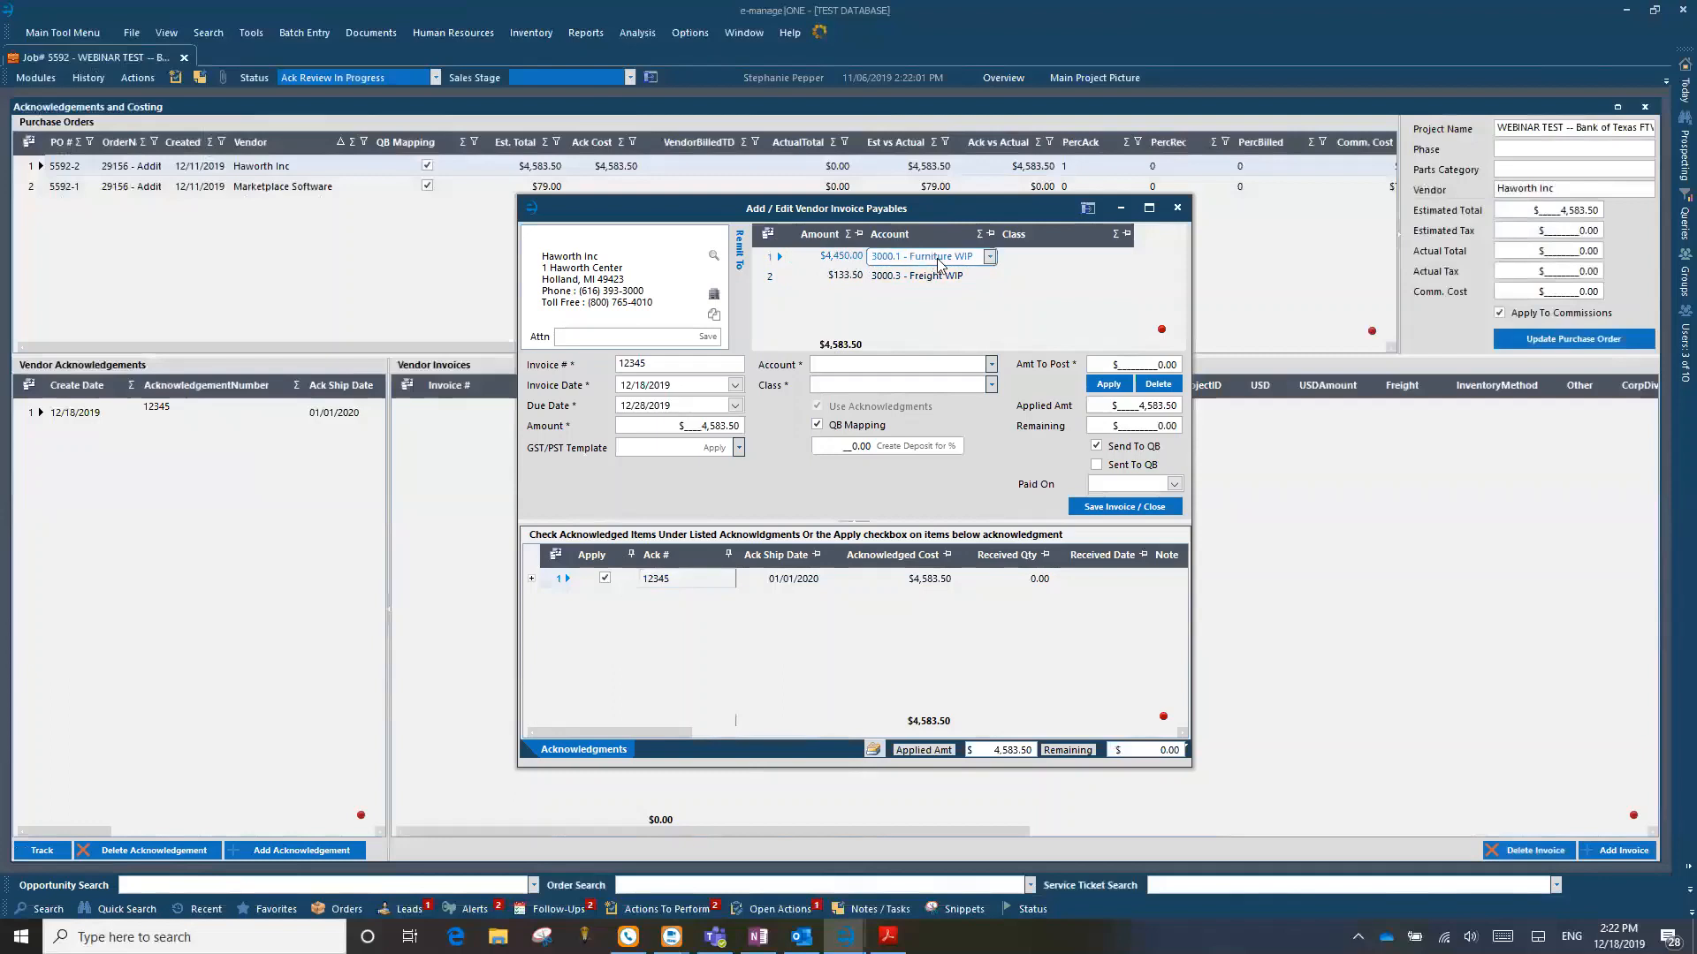
click(901, 276)
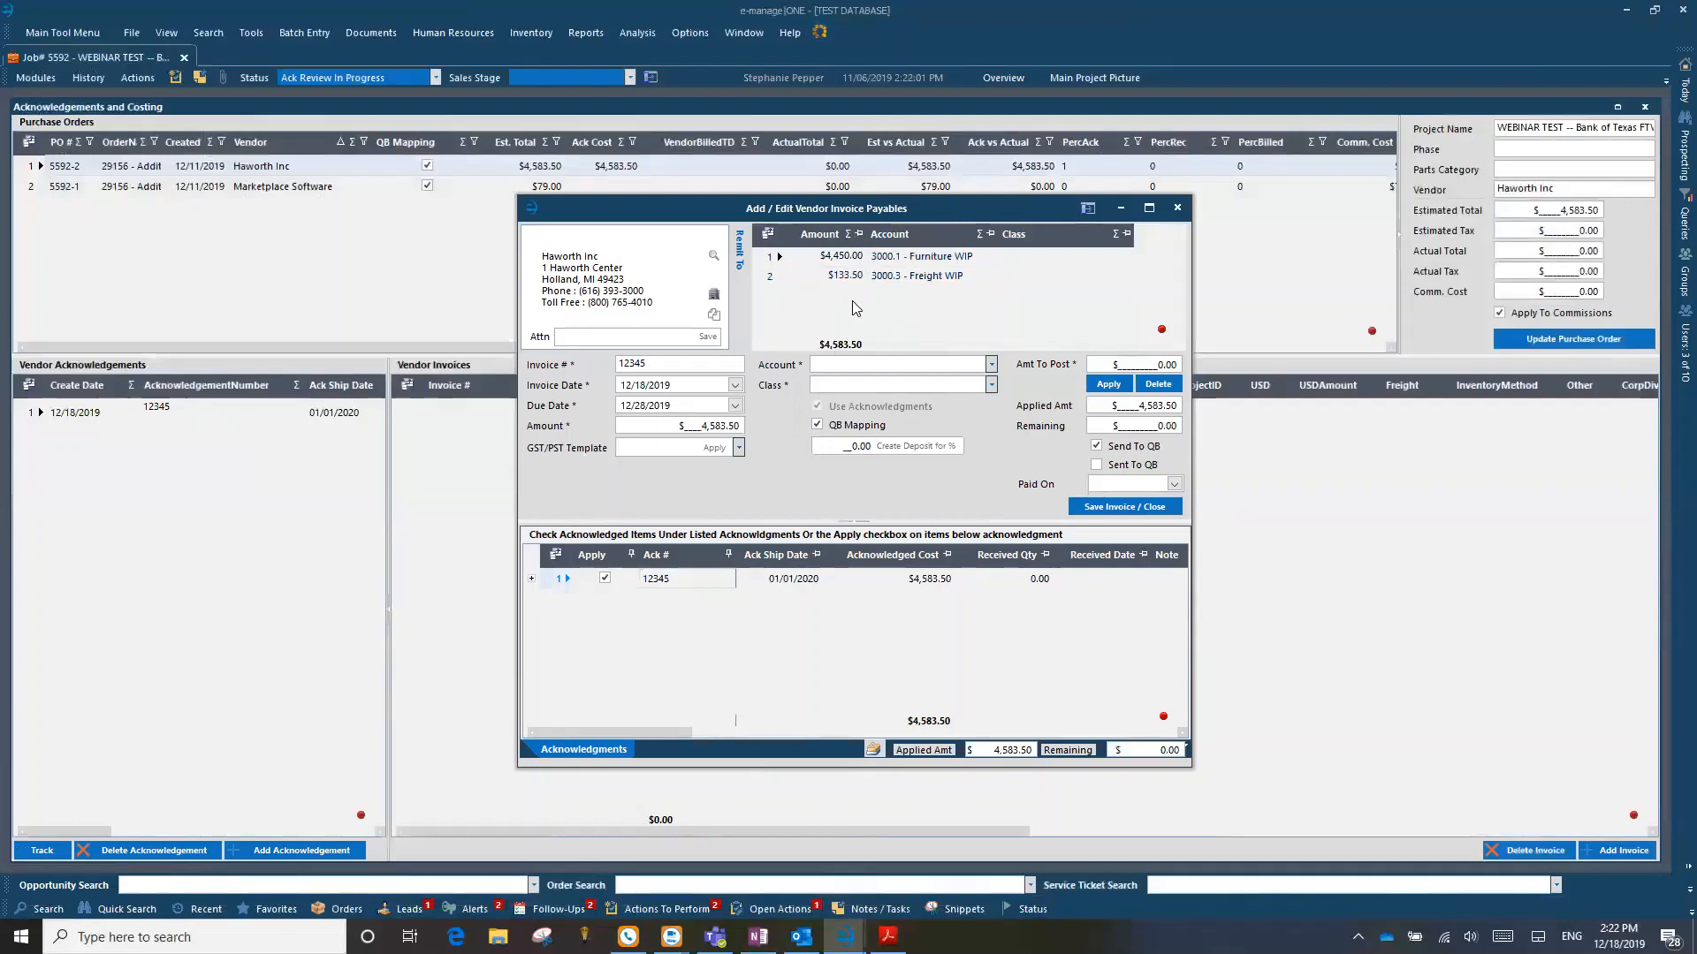
click(937, 275)
drag(873, 196, 903, 163)
click(955, 251)
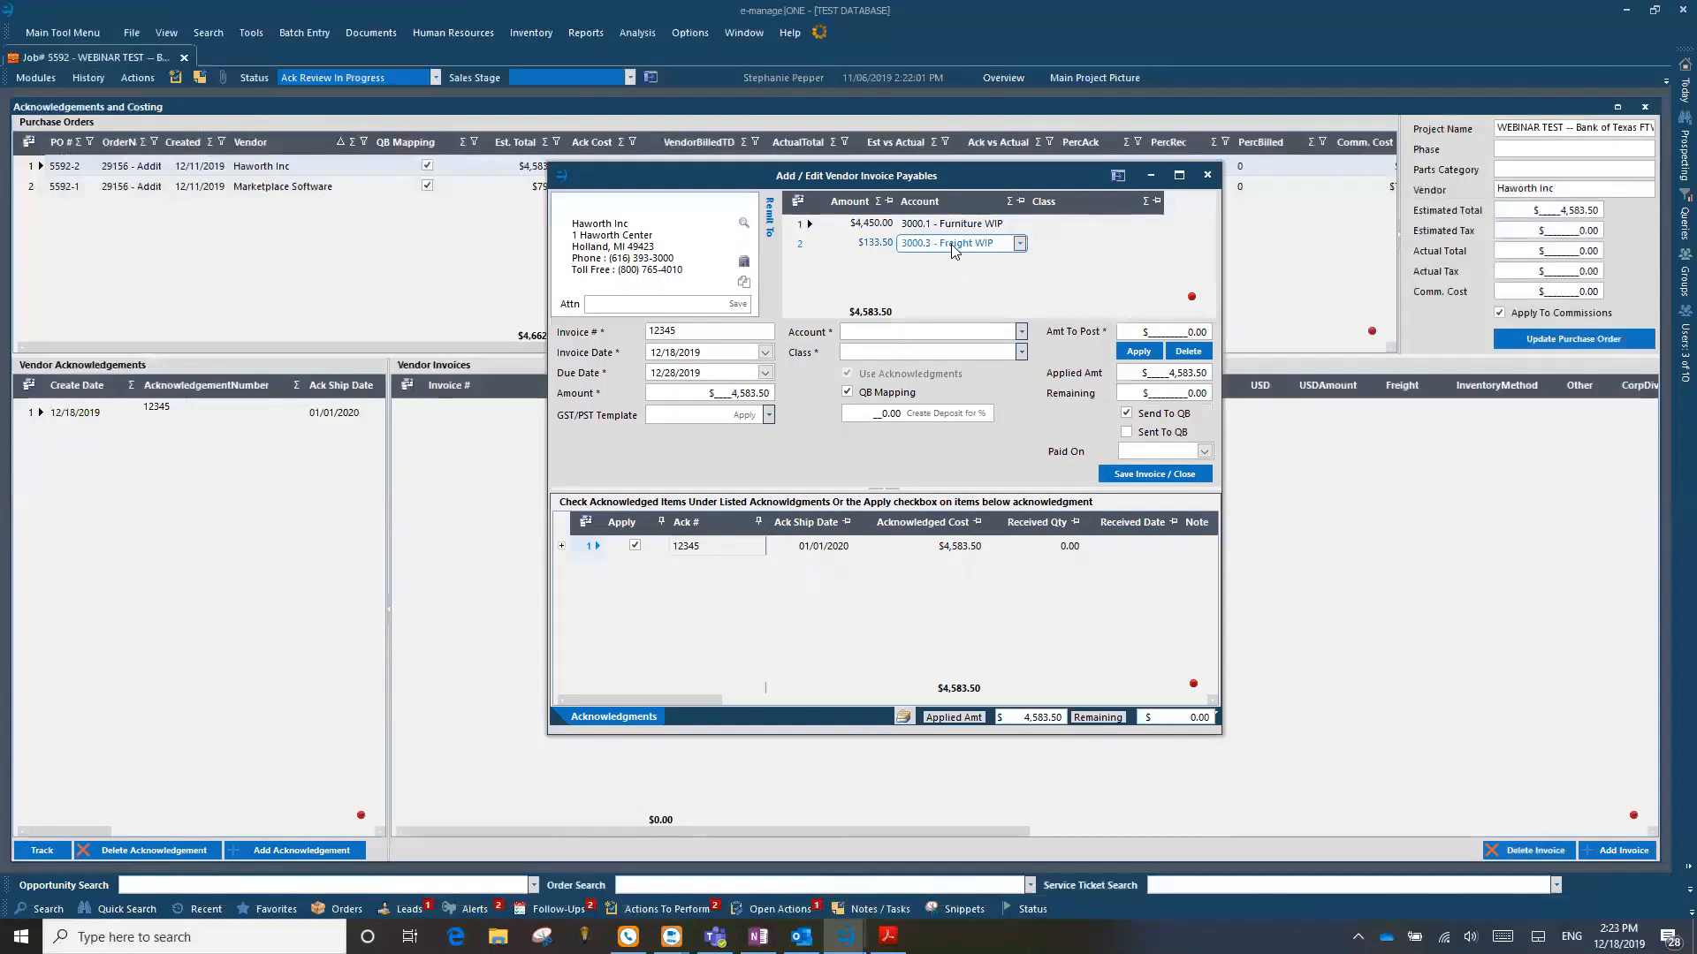
Step: Expand acknowledgement 12345 to review which line items apply to the invoice, keep it applied, and save and close the invoice
click(635, 546)
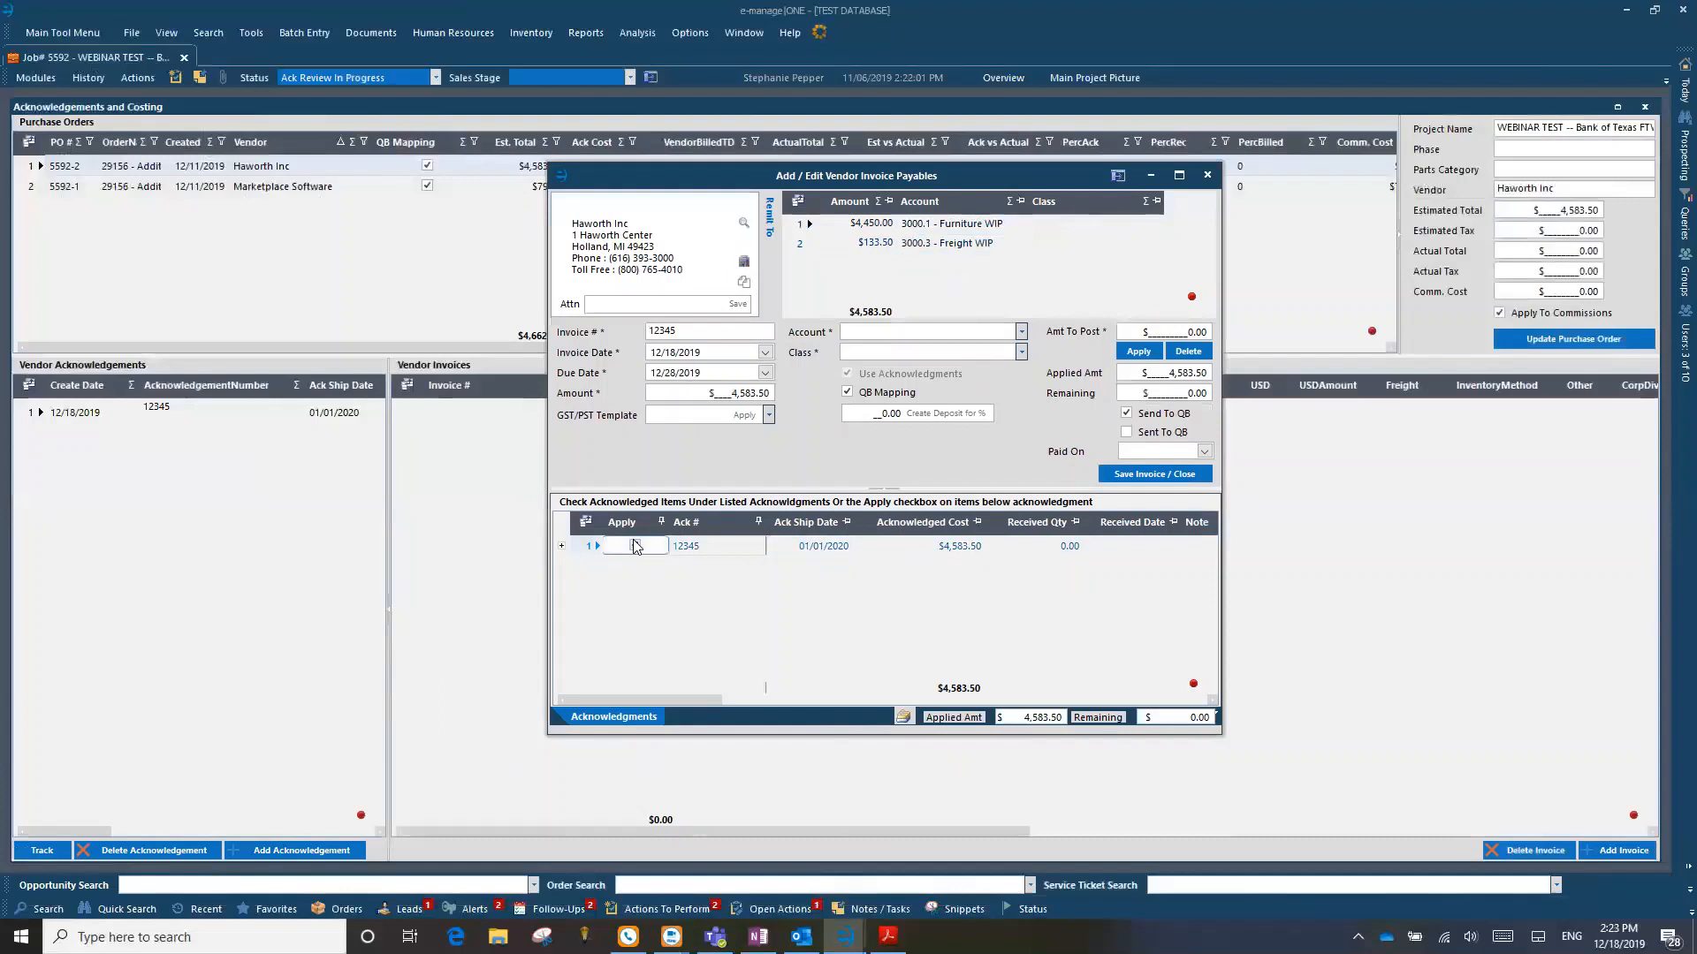
click(634, 547)
click(562, 547)
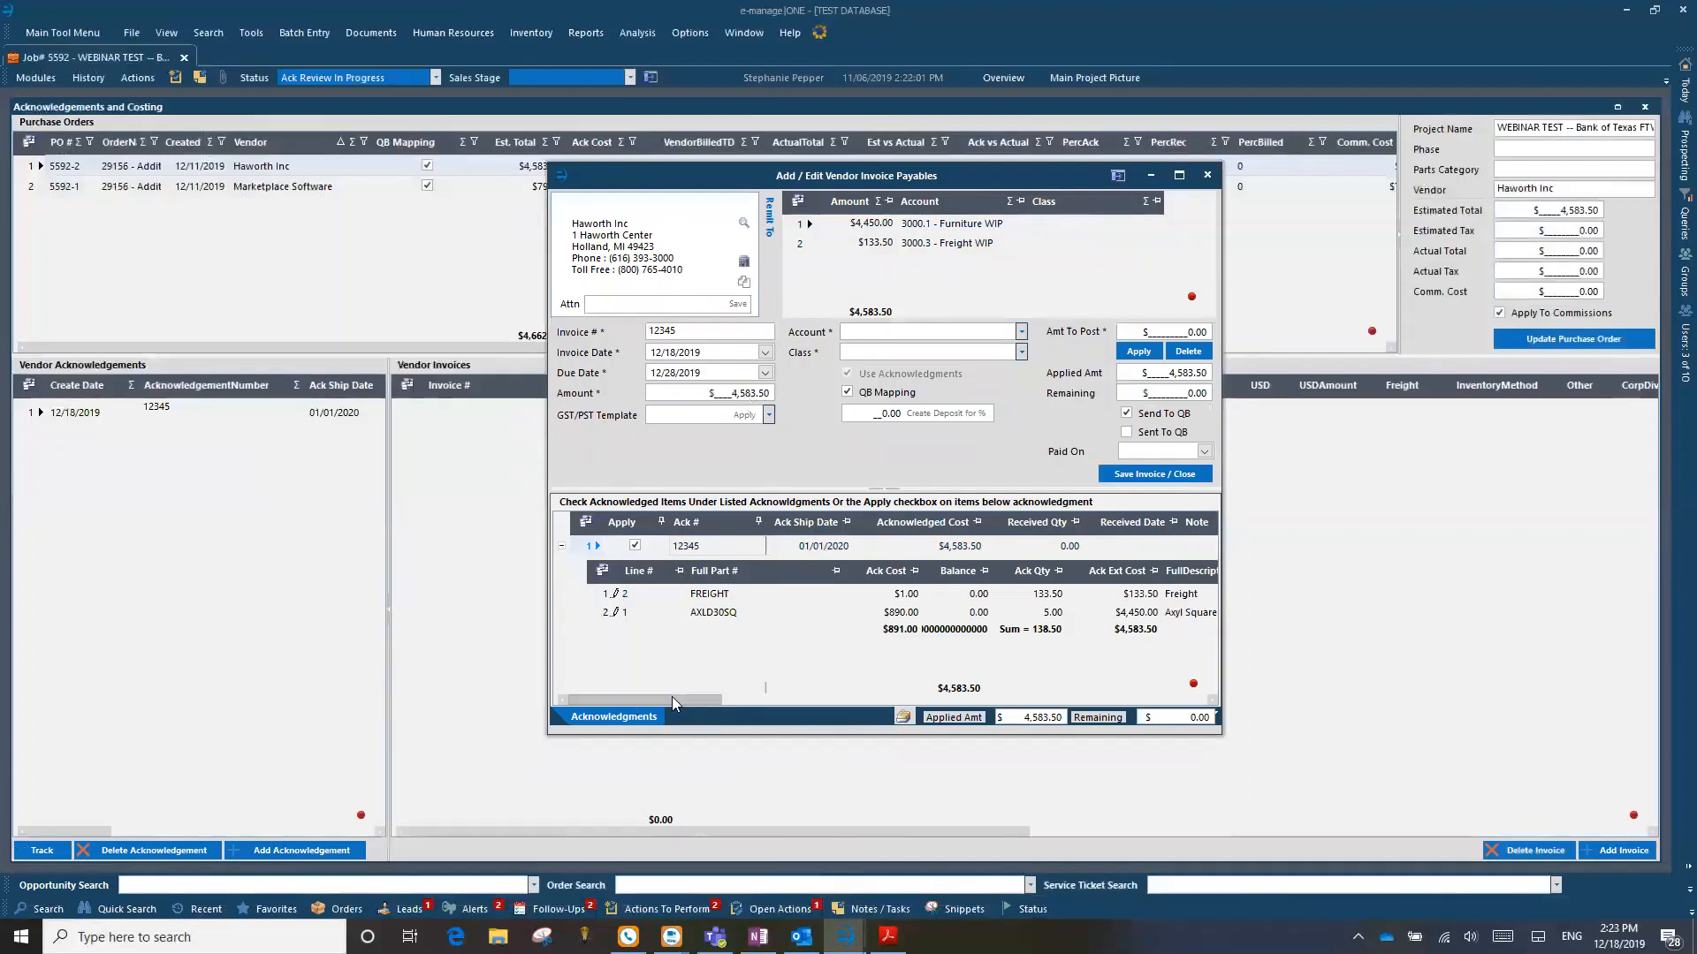
drag(670, 696, 1137, 697)
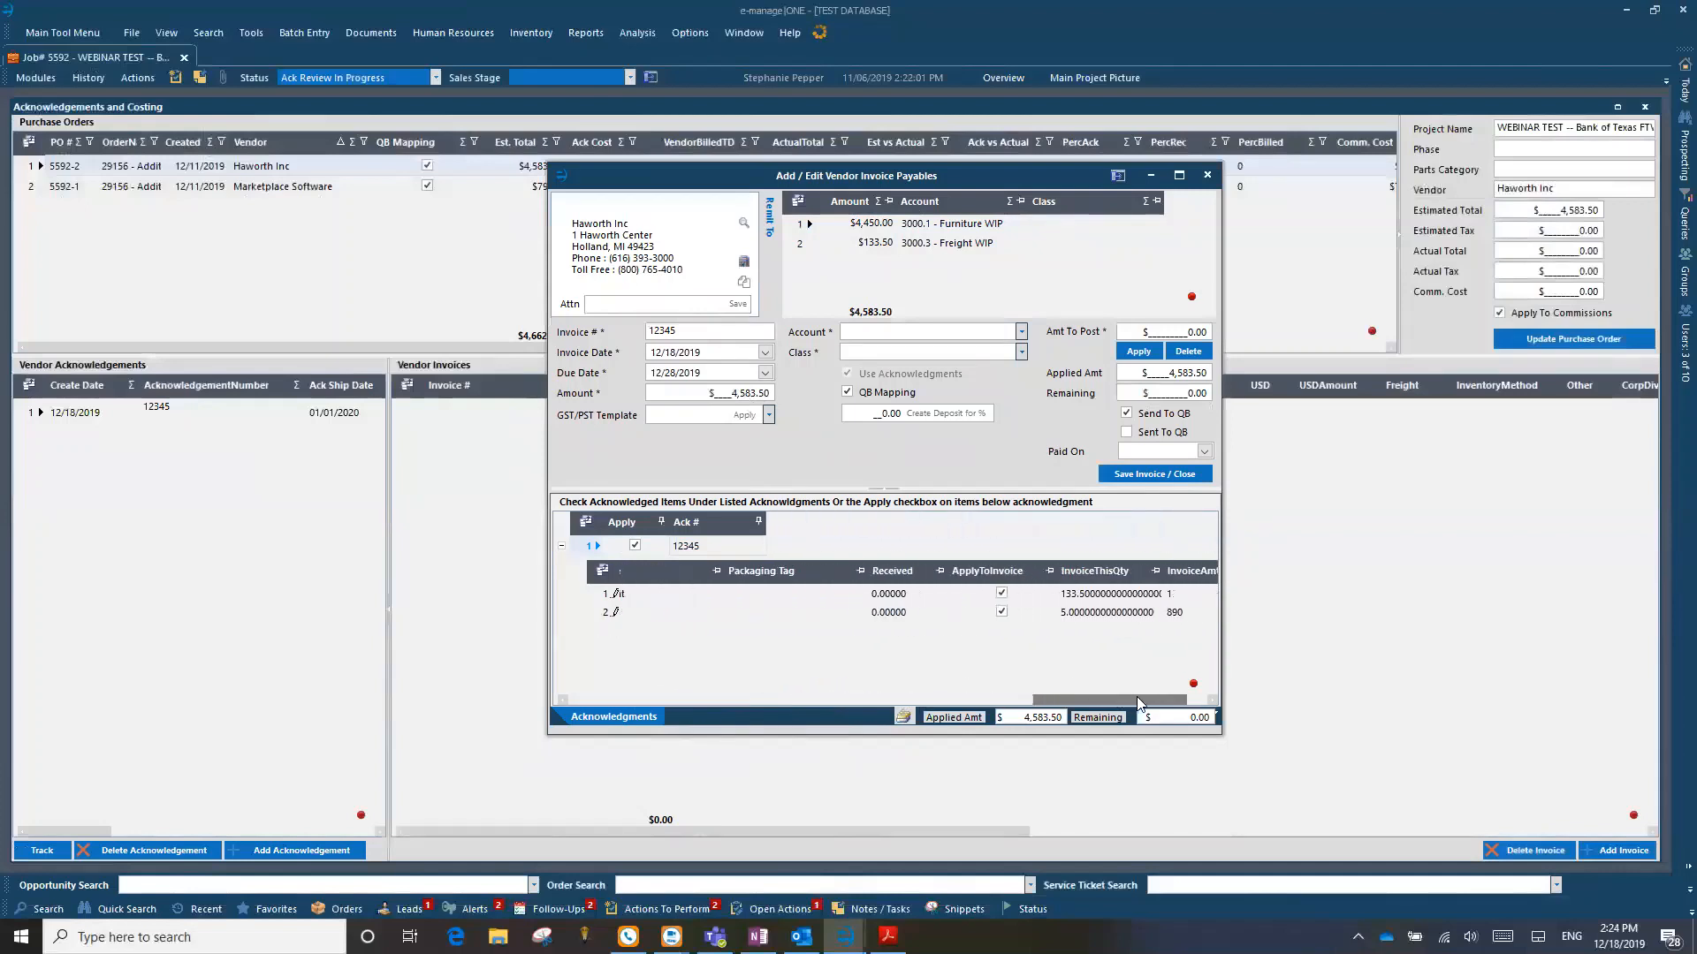
click(1002, 594)
drag(1068, 707, 574, 700)
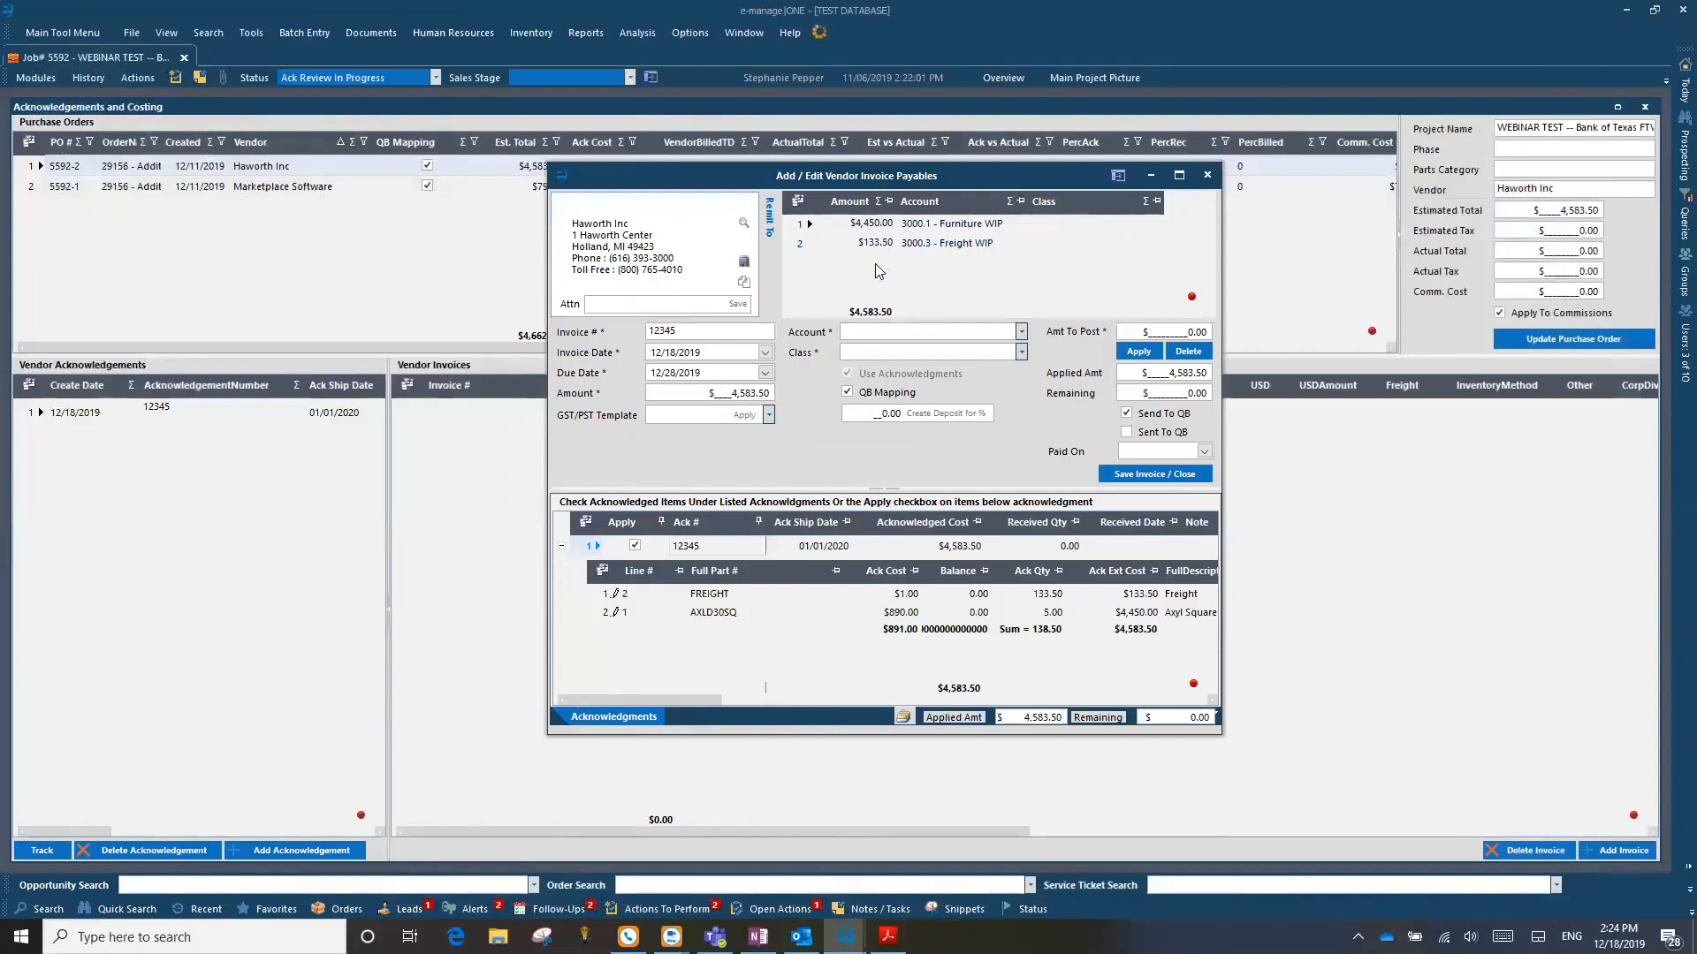
click(1156, 474)
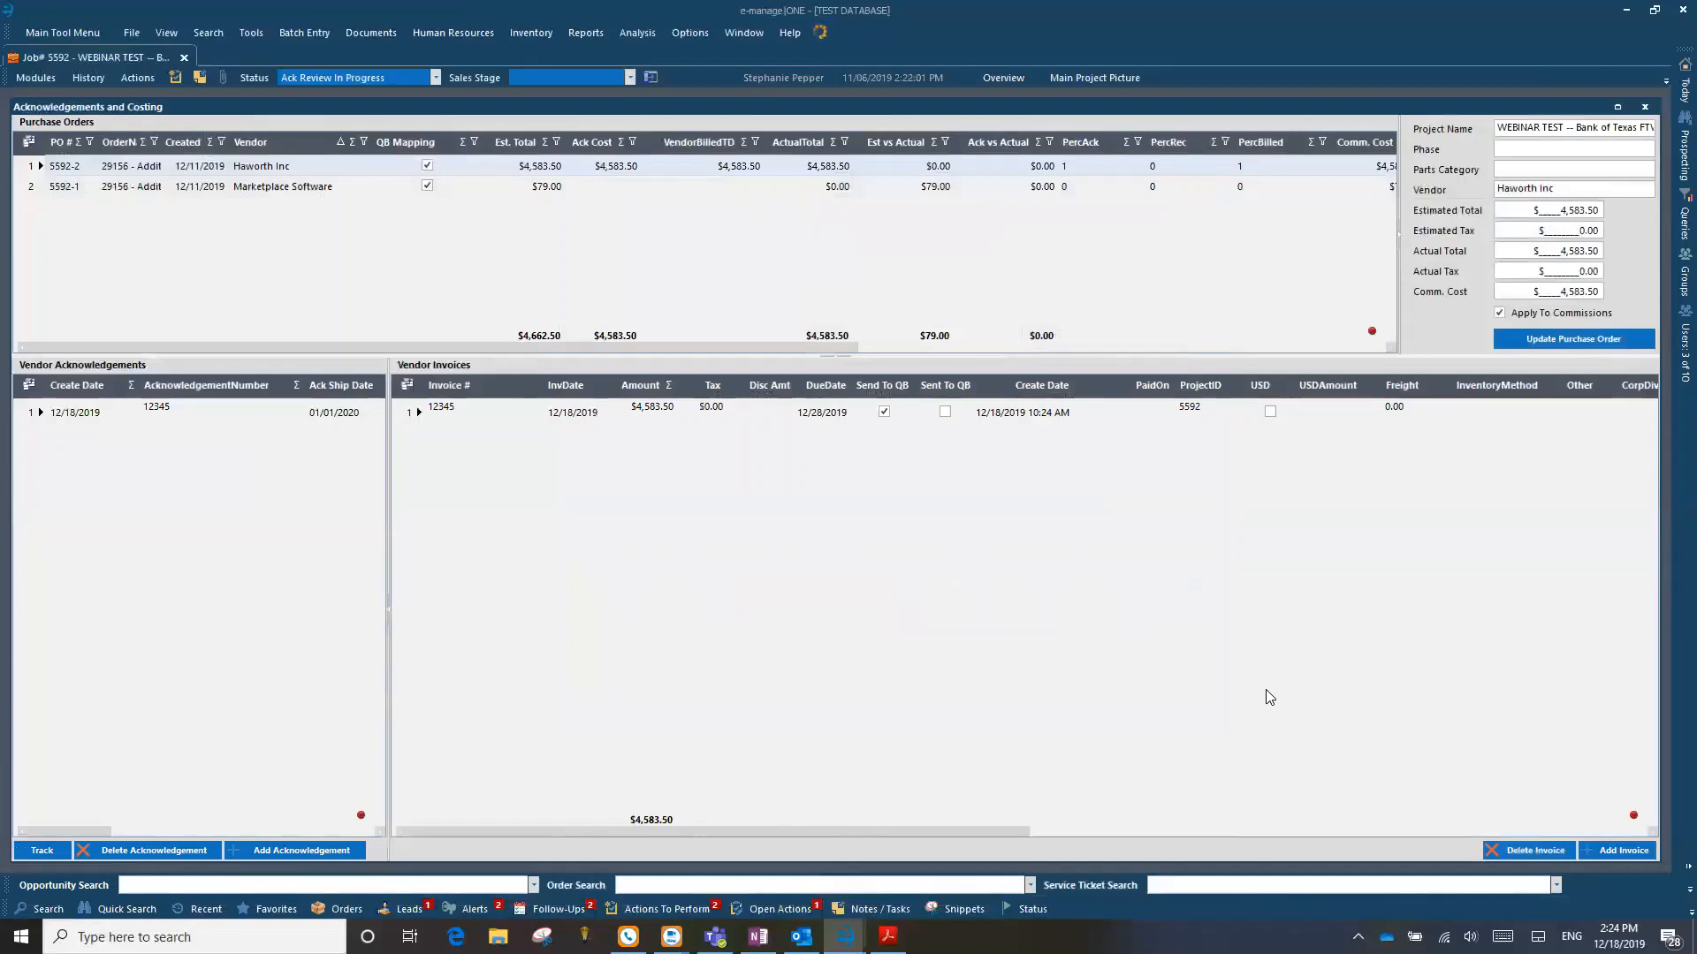
Step: Compare the acknowledged cost and the vendor-billed amount of the Haworth and Marketplace Software purchase orders
click(739, 172)
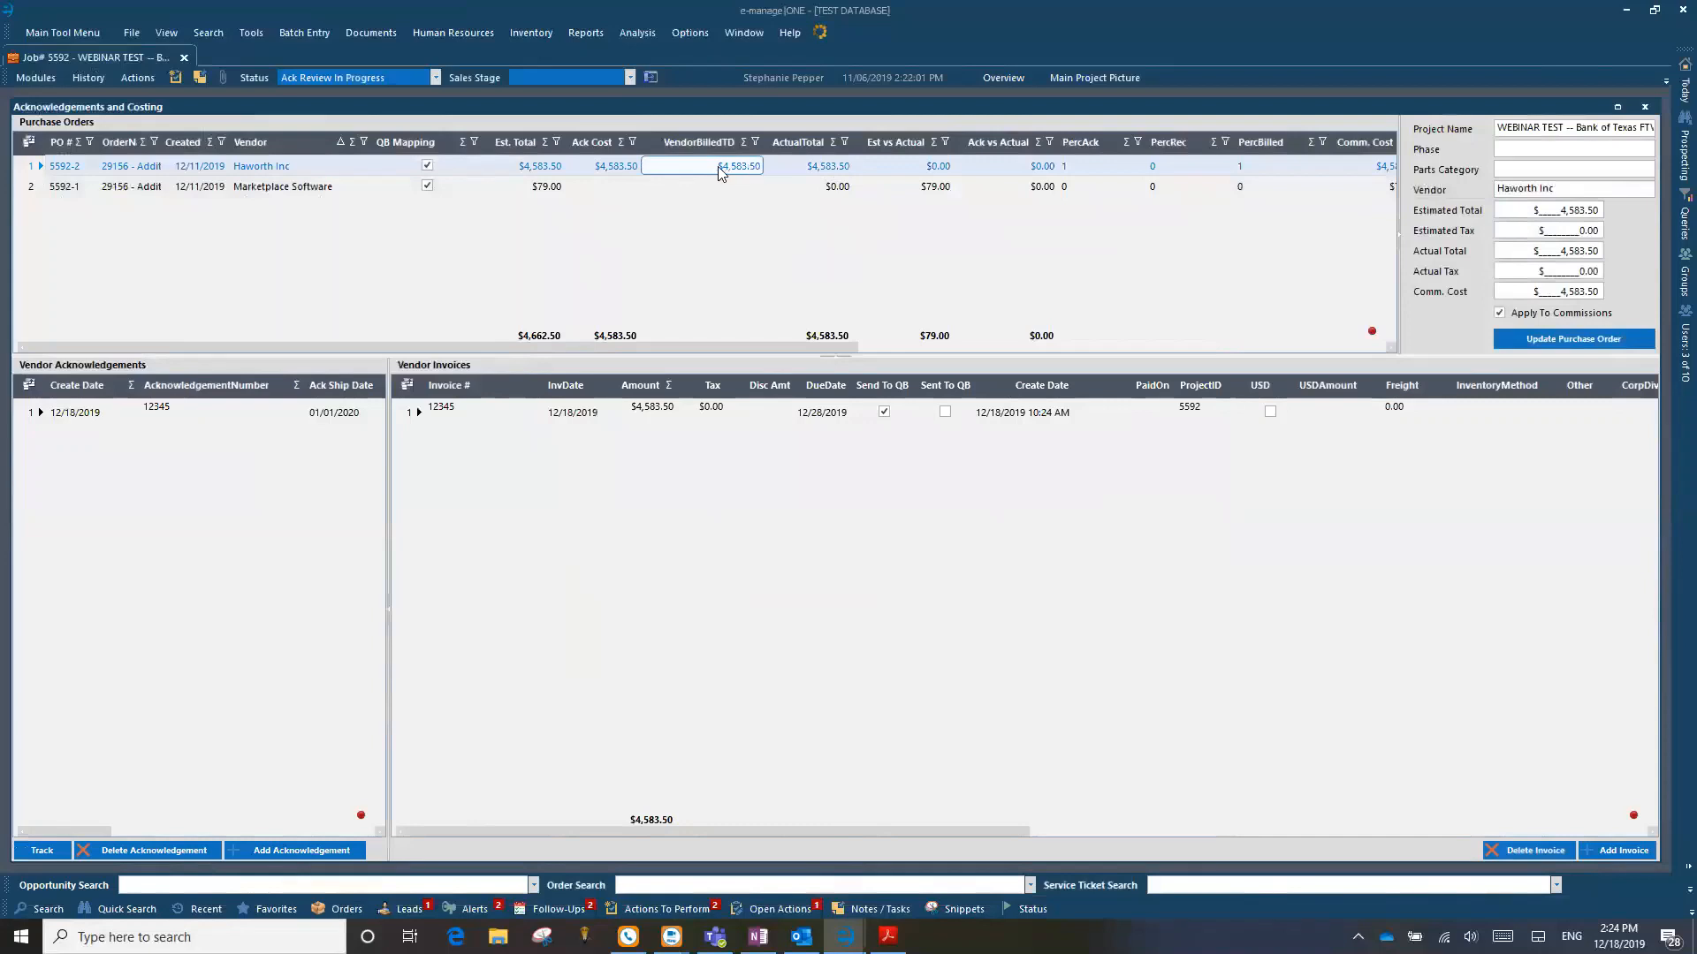
click(597, 166)
click(700, 188)
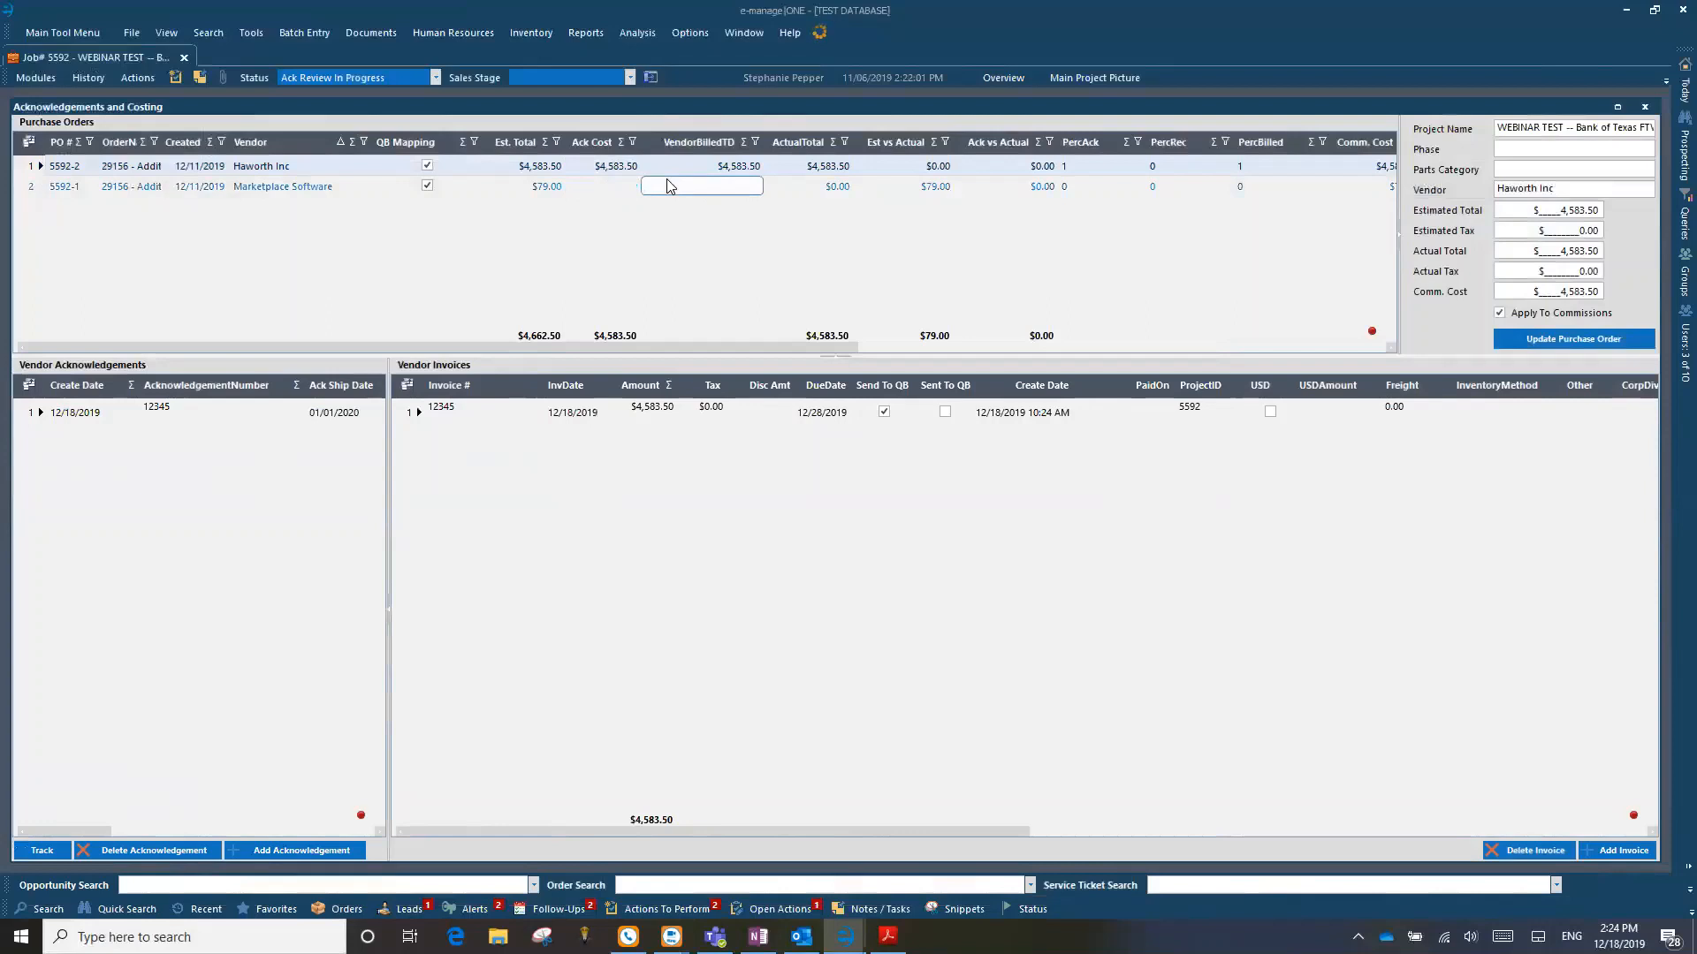
Step: Delete vendor invoice 12345 from the Haworth purchase order and confirm the deletion
click(434, 417)
click(1535, 850)
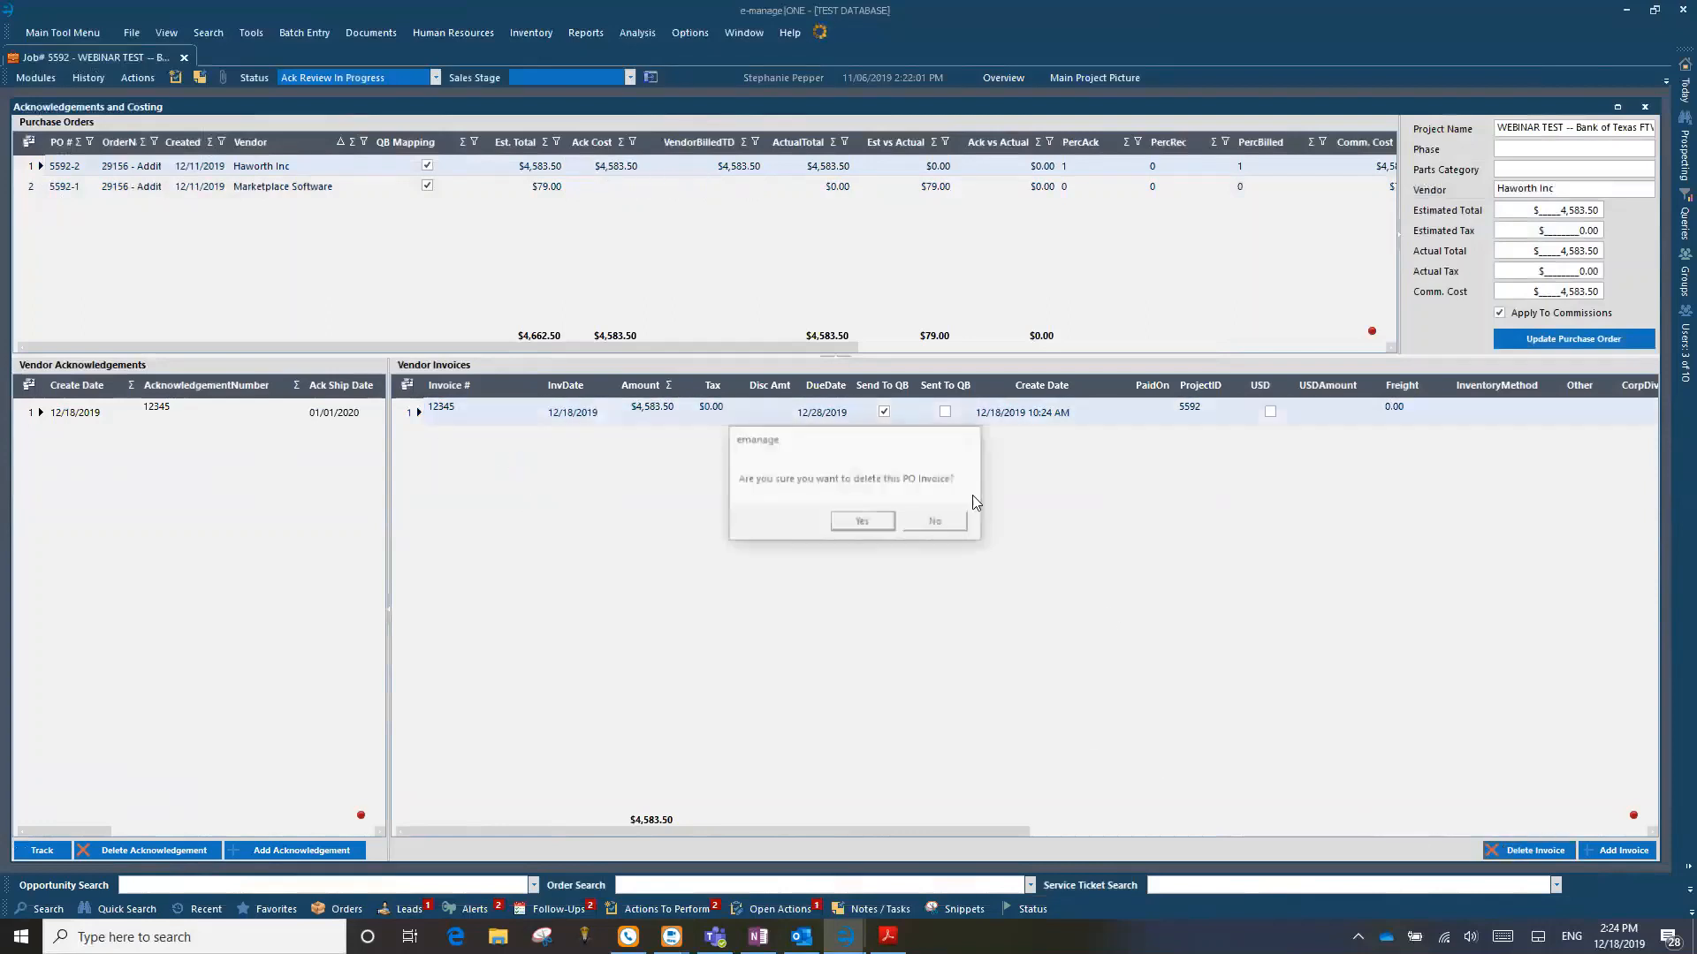
click(866, 523)
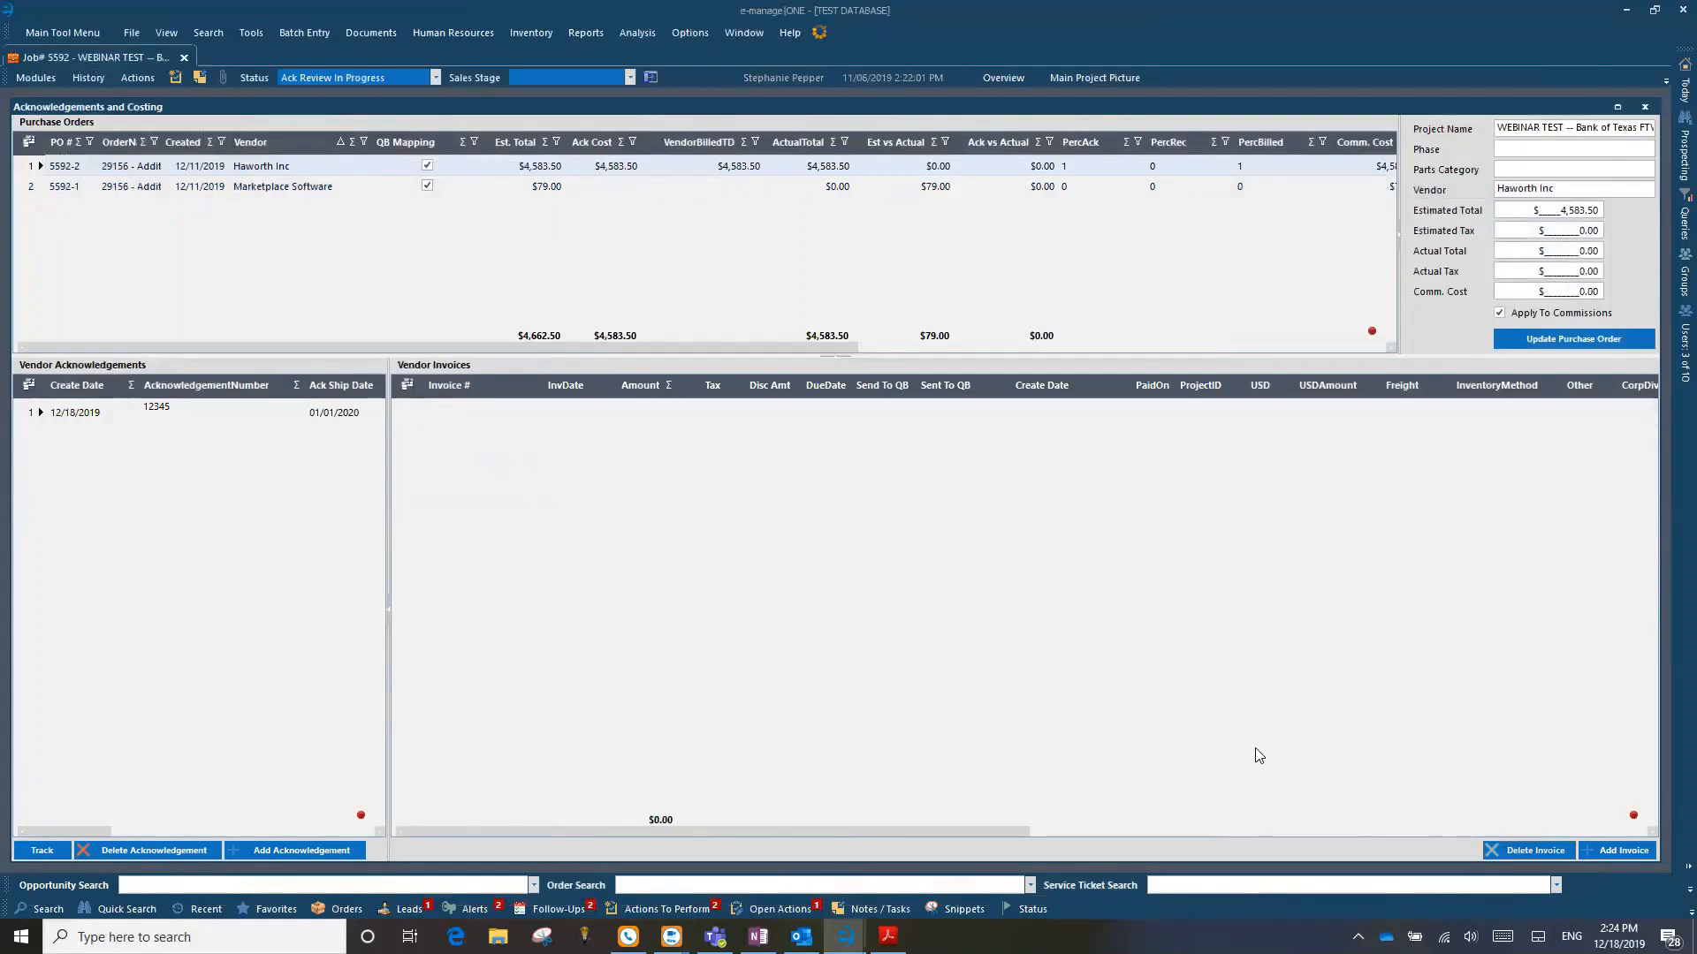
Step: Start a new Haworth vendor invoice numbered 12345, dated 12/18/2019 and due 12/28/2019, with an amount of $5,000.00
click(1619, 849)
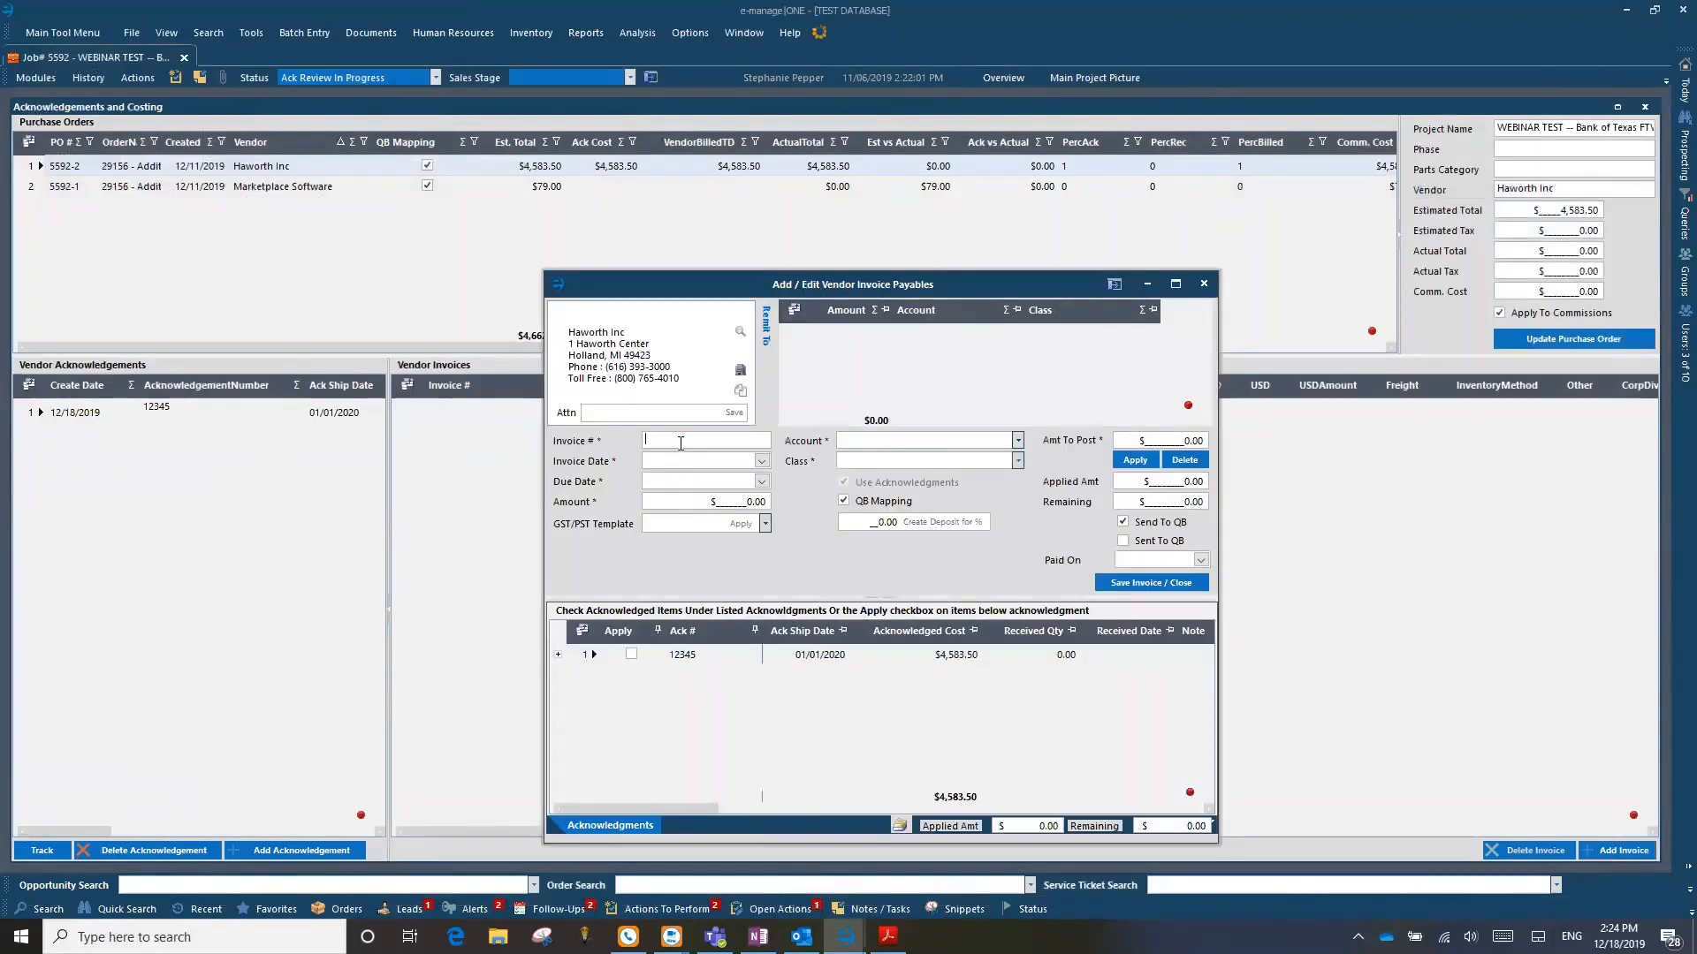
text(12345)
click(761, 460)
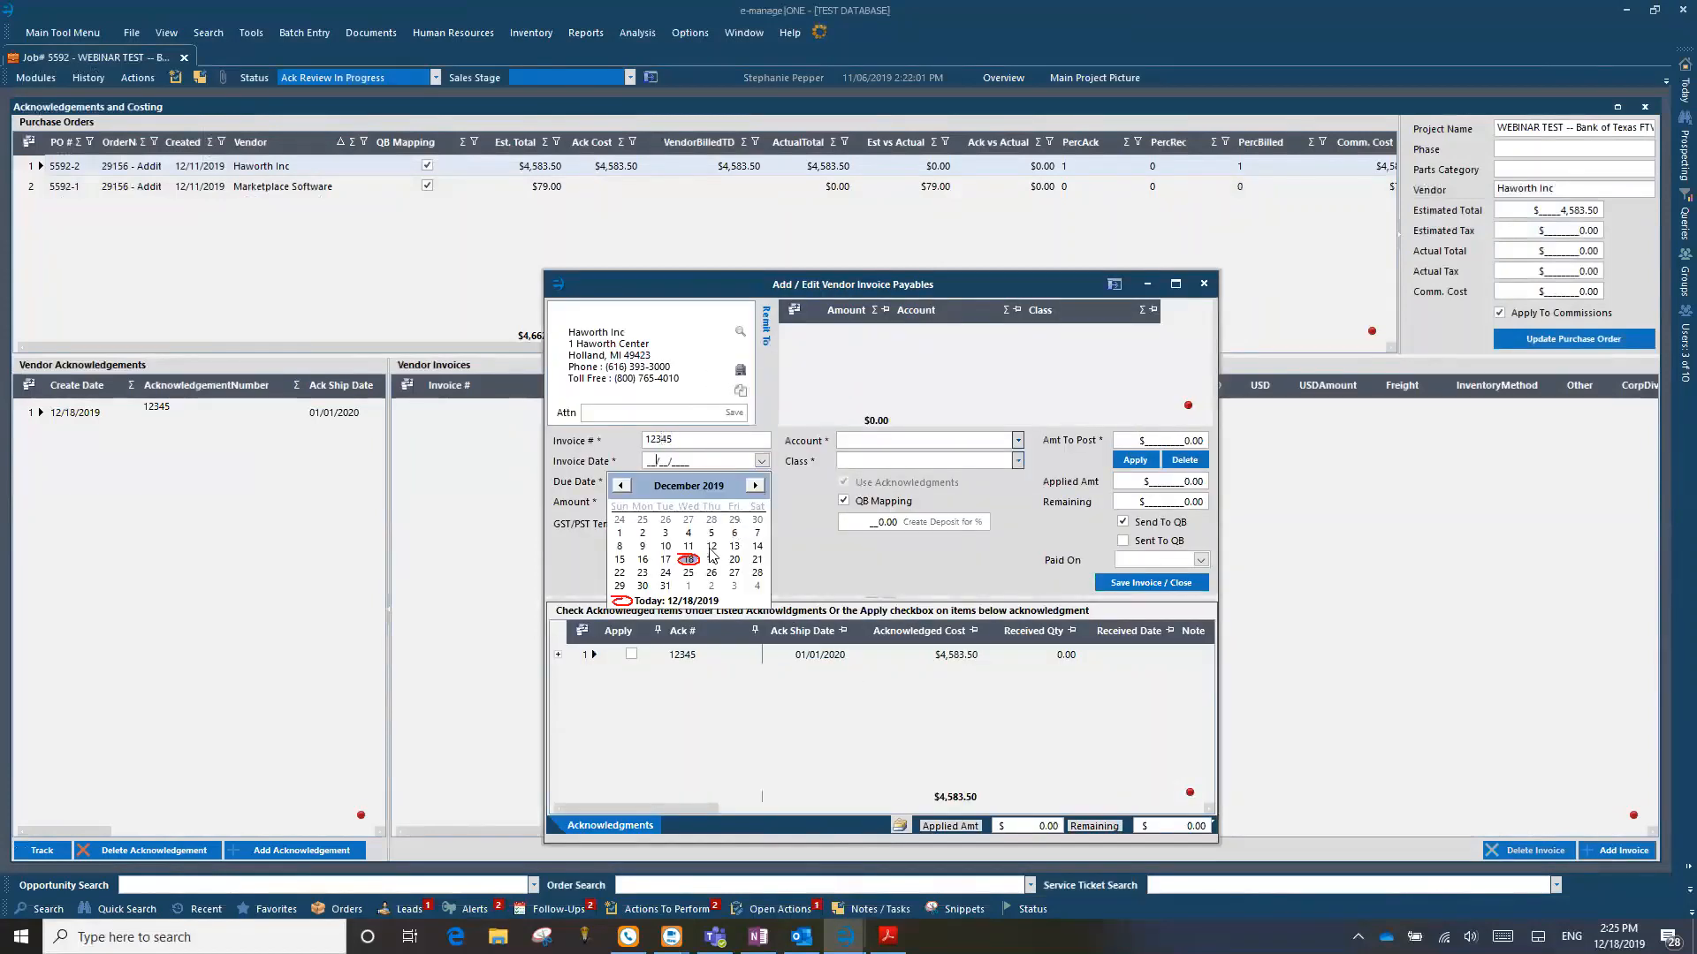
click(690, 560)
click(761, 481)
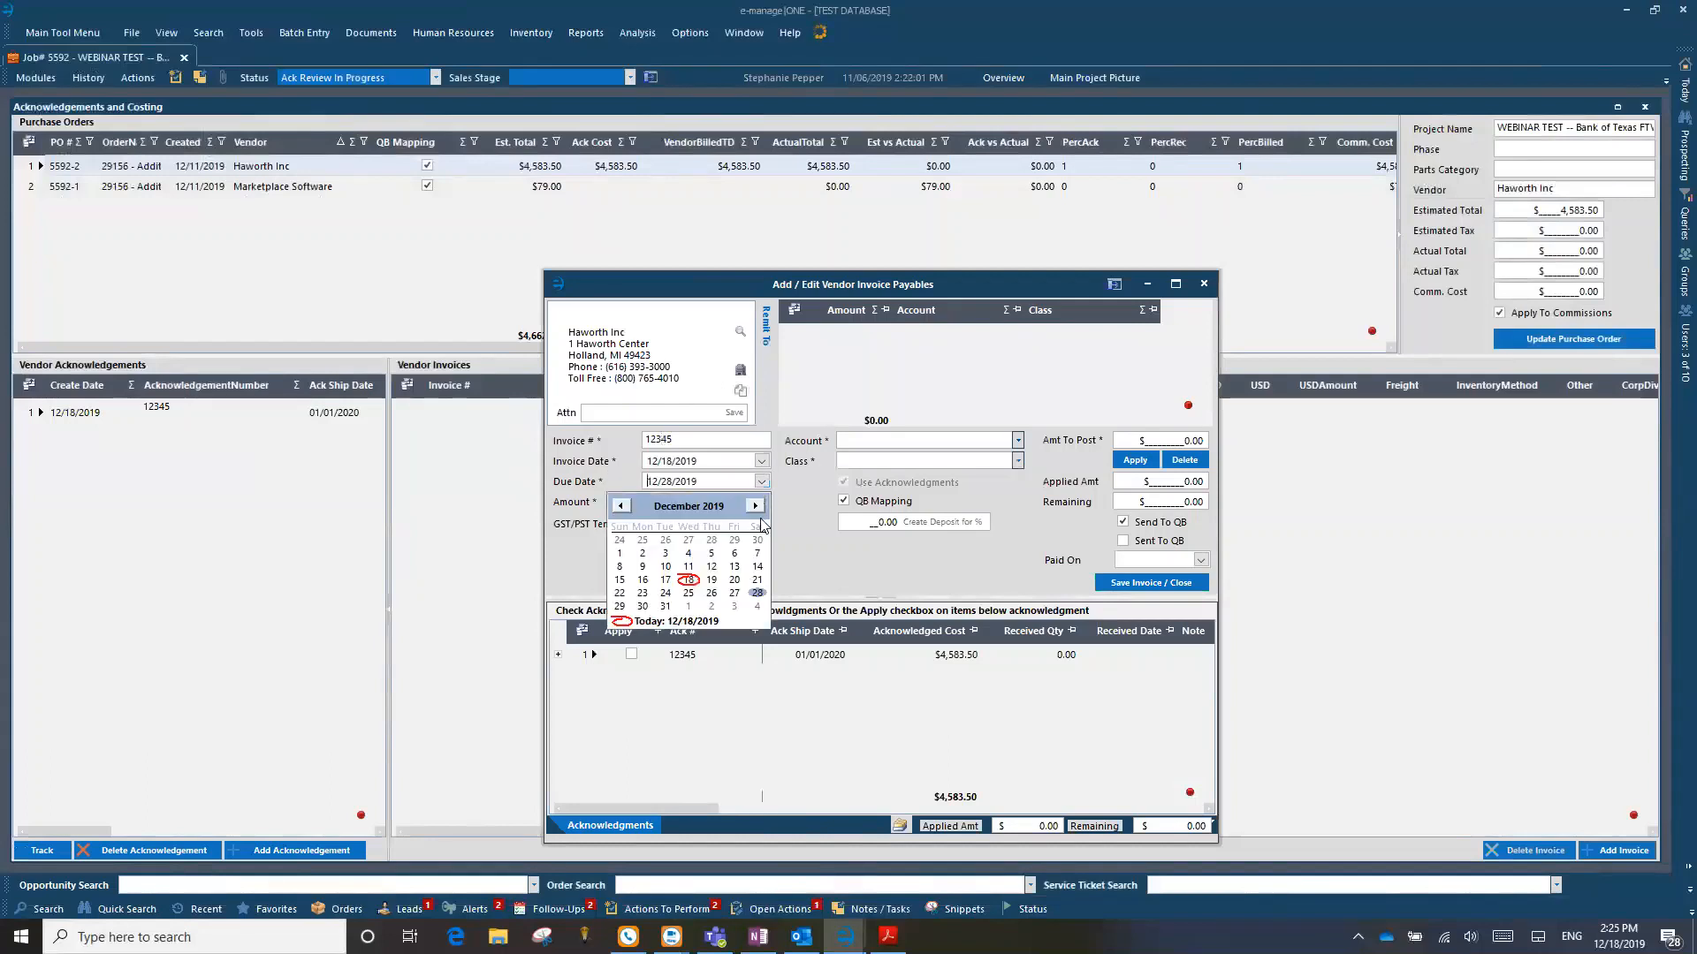
click(758, 594)
click(740, 504)
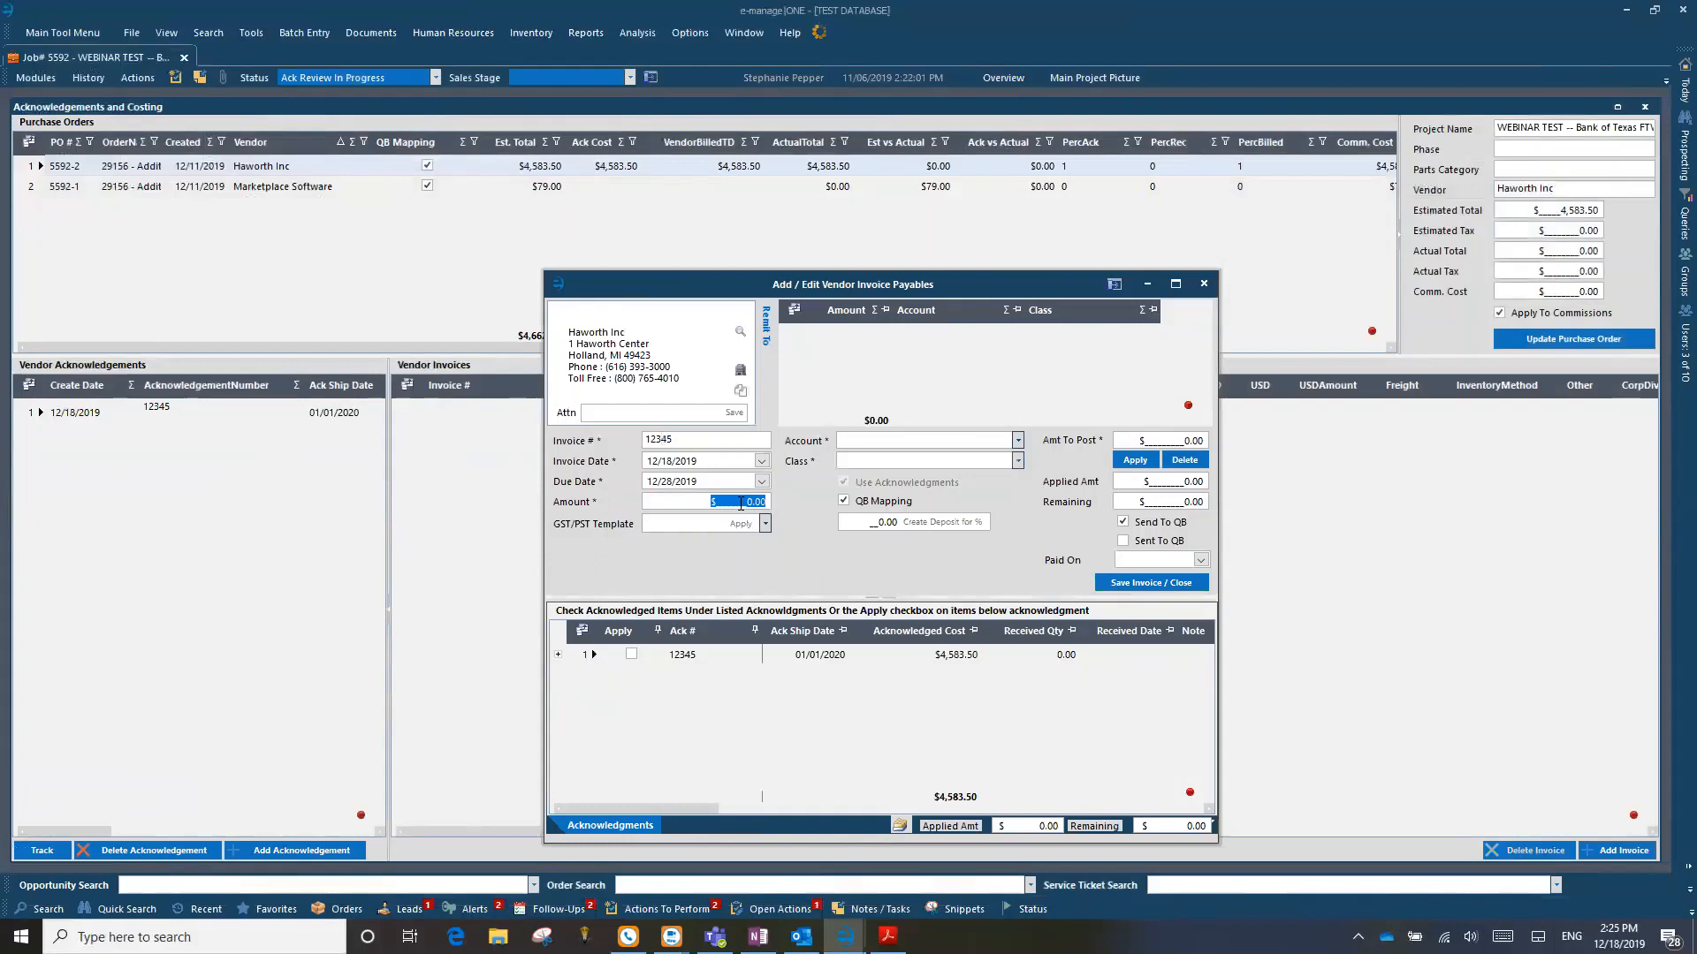
text(5,000.00)
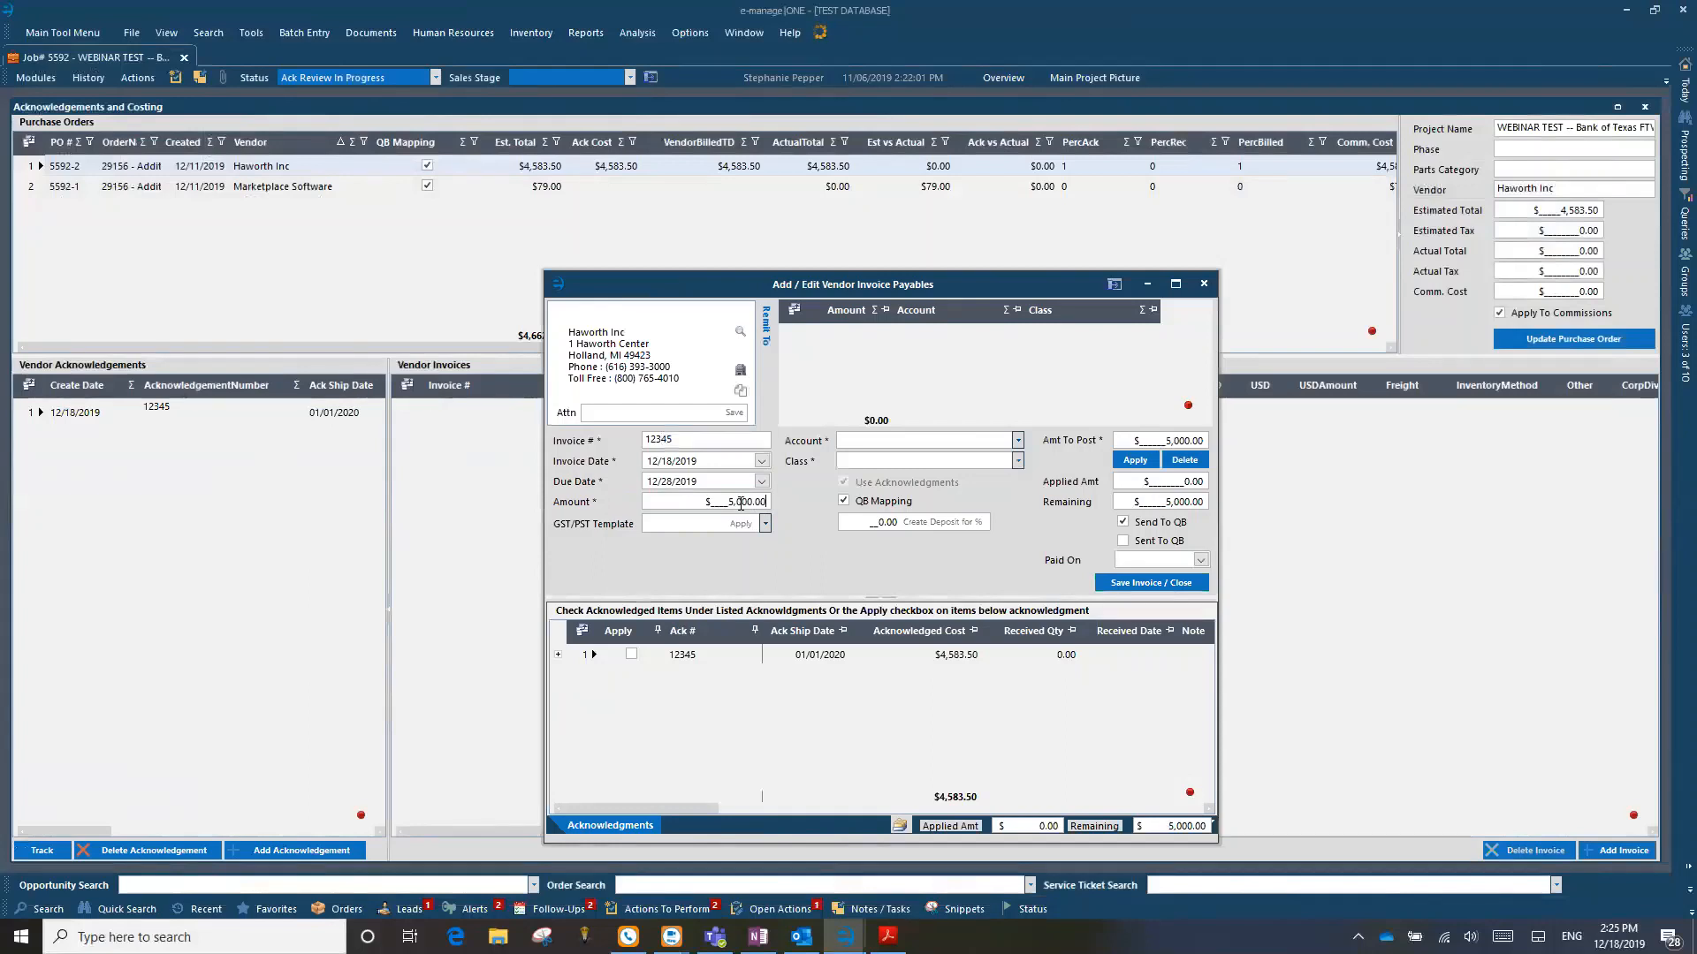
Step: Apply acknowledgement 12345 to the invoice and post the remaining $416.50 to account 1000.3 - Freight Sales with class Hawaii
click(631, 657)
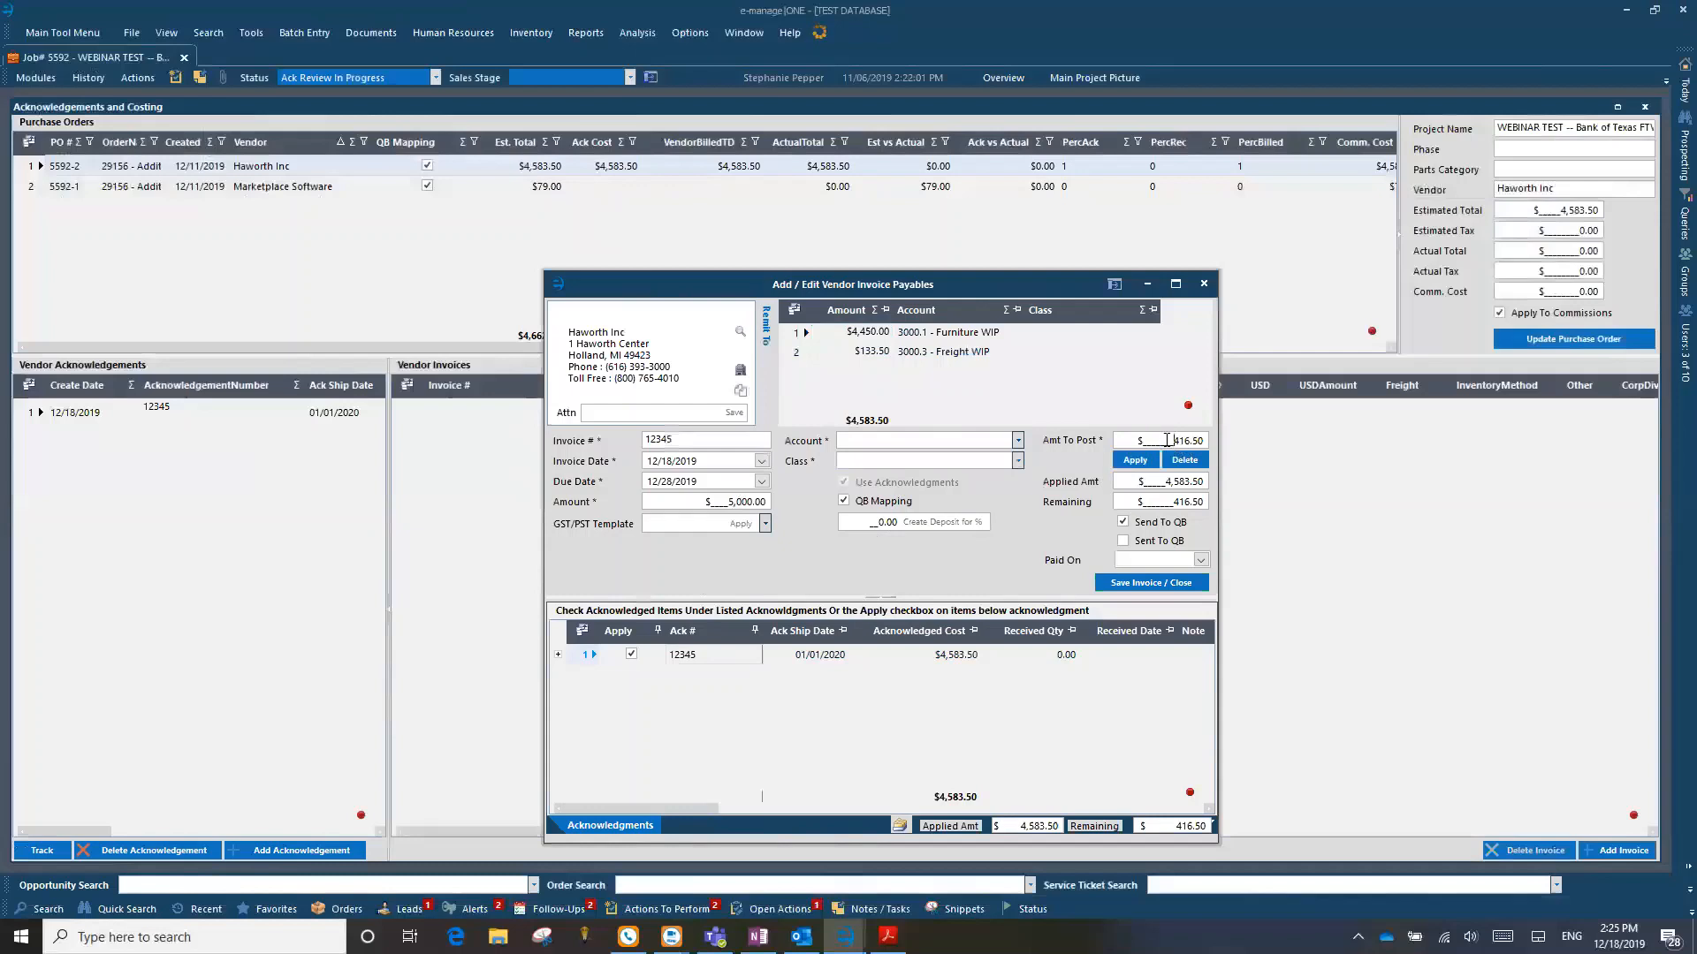
drag(1165, 441, 1220, 440)
click(900, 440)
click(1018, 440)
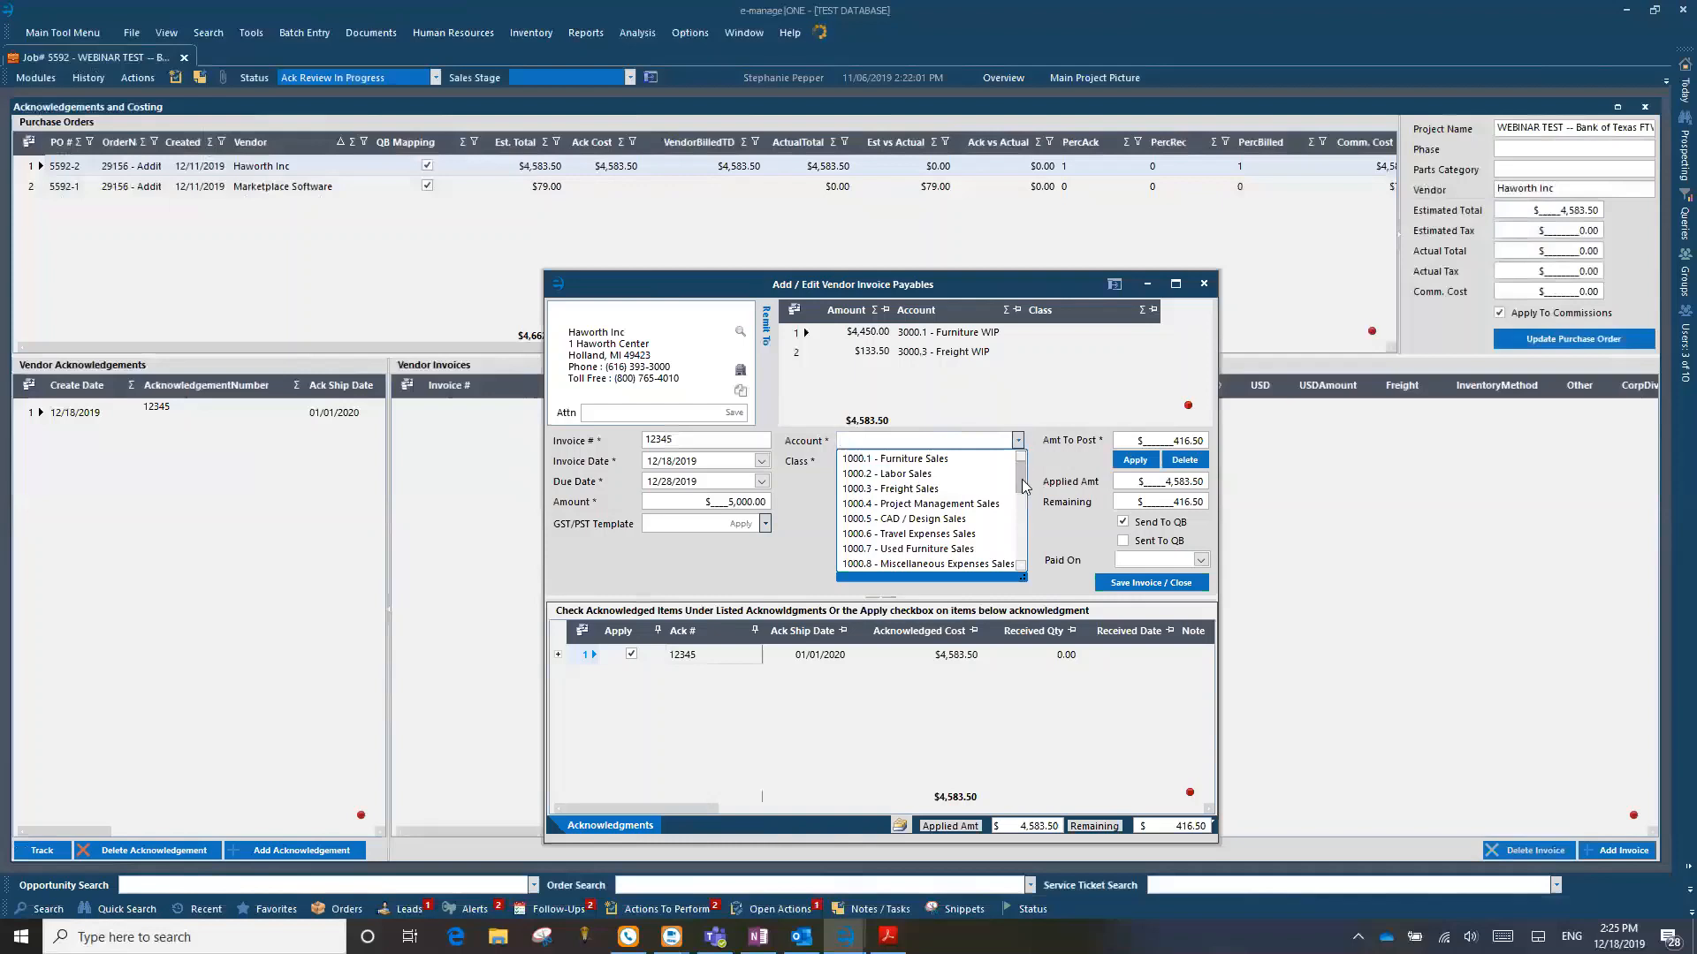
click(909, 490)
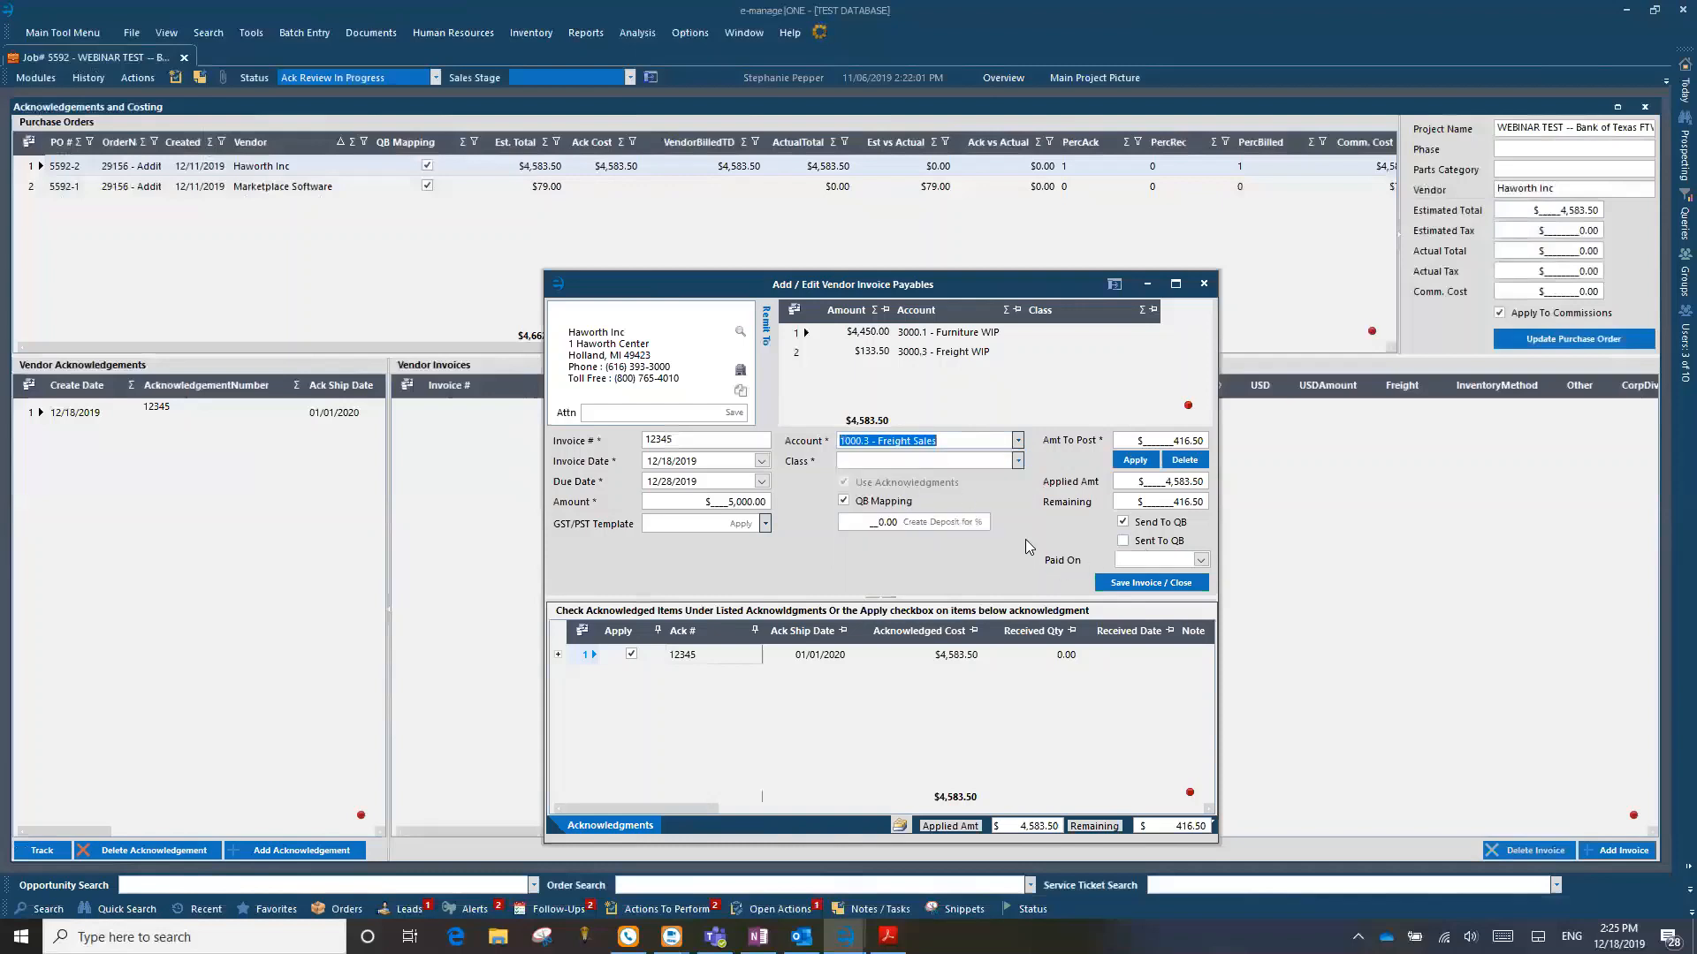
click(1018, 460)
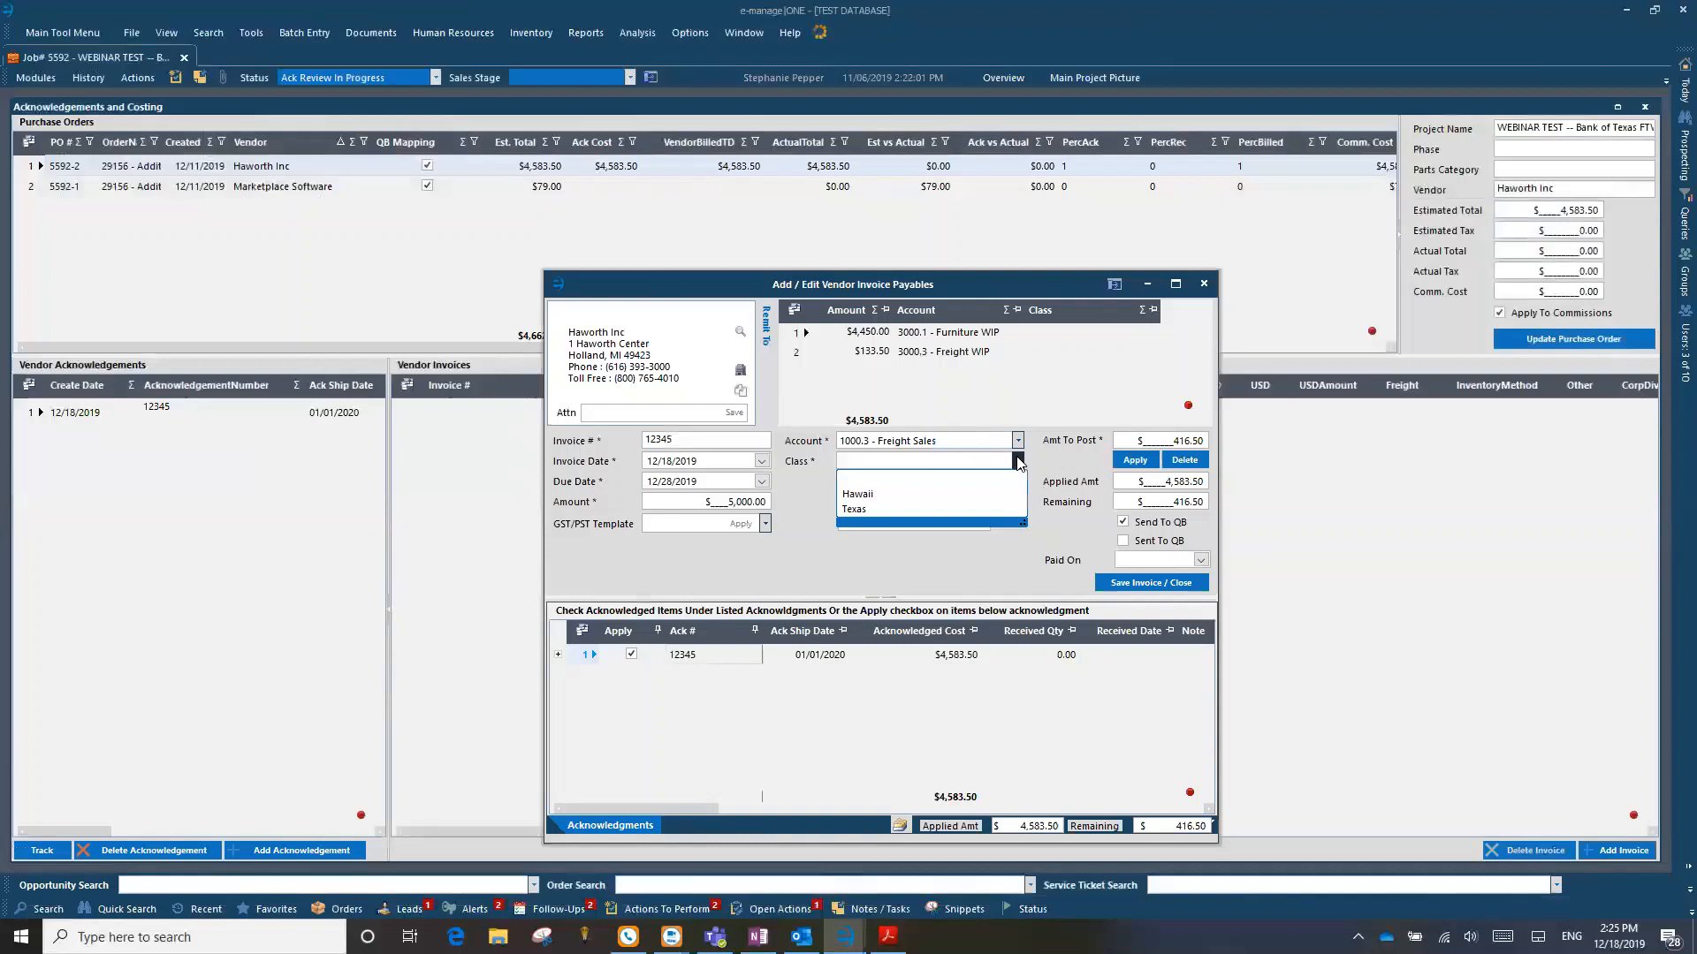
click(1018, 460)
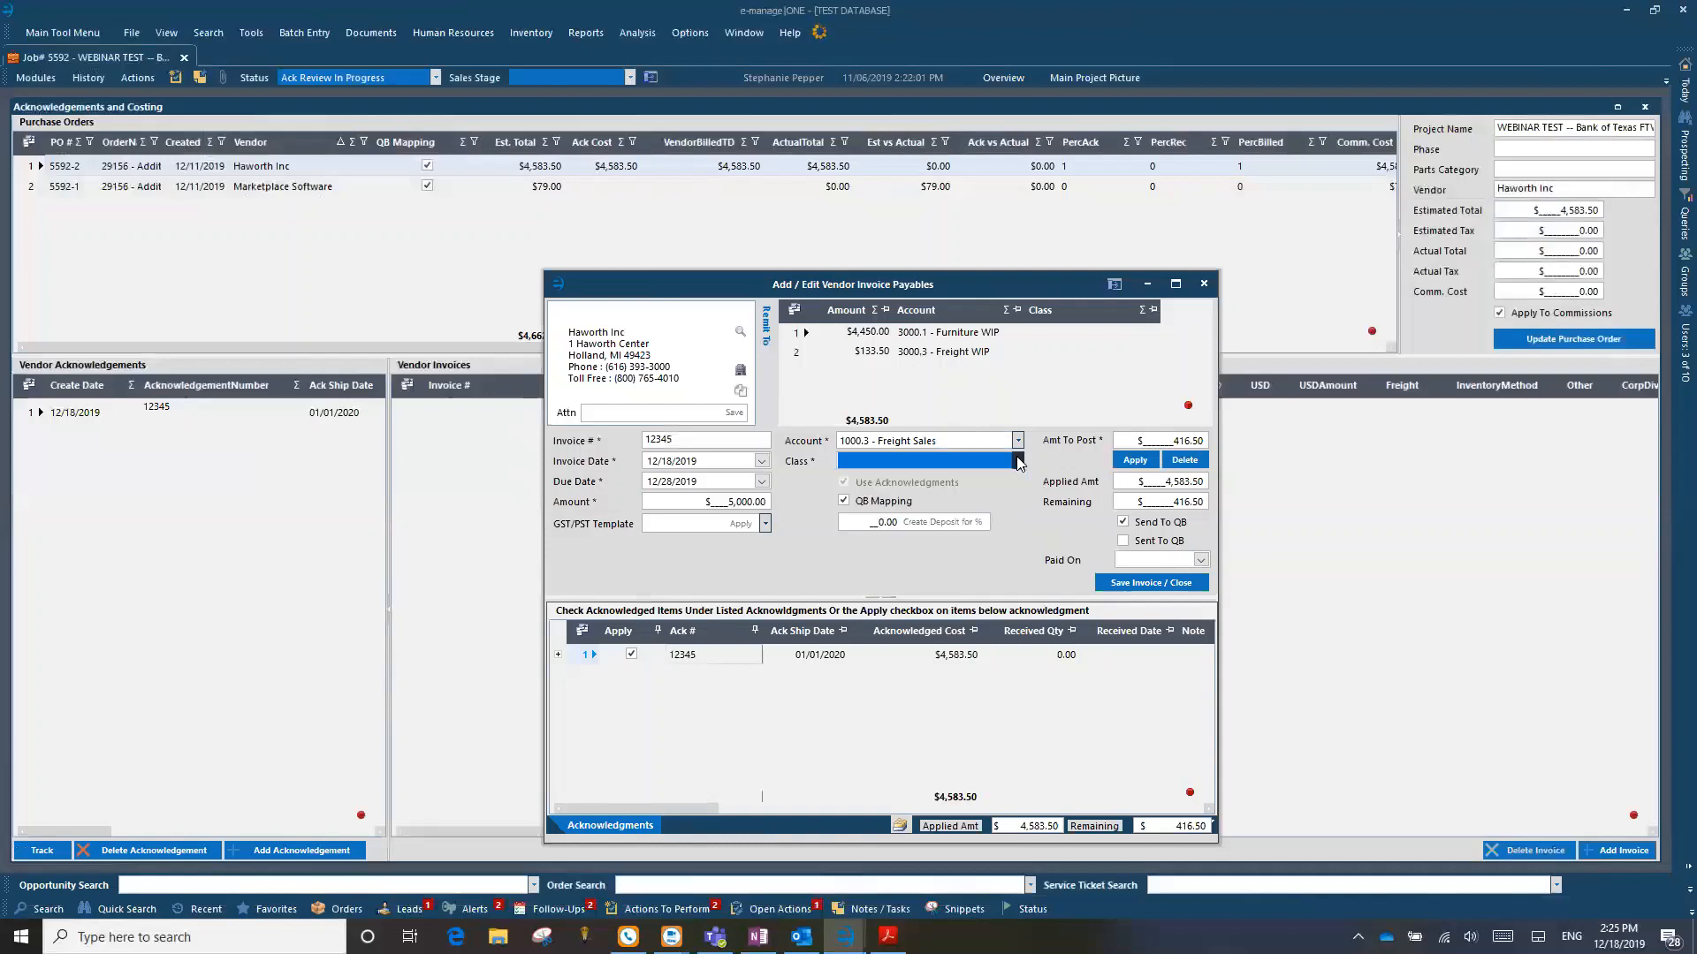
click(1018, 460)
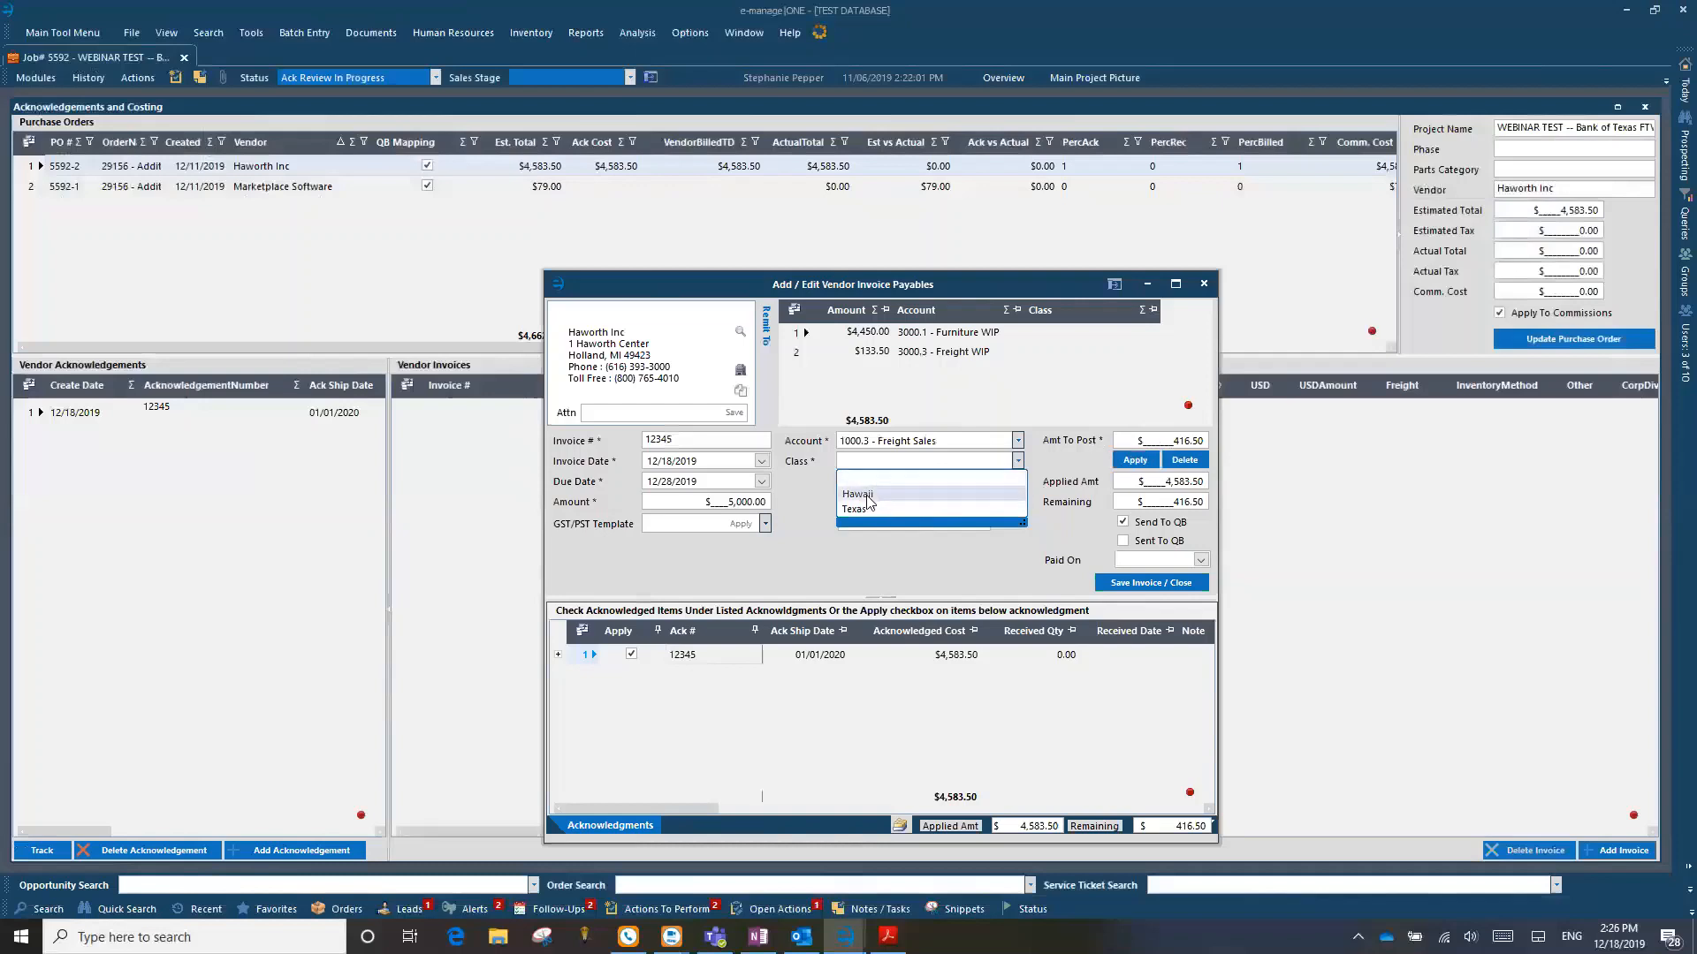
click(861, 495)
click(1134, 460)
Step: Assign the class Hawaii to the invoice's Furniture WIP and Freight WIP distribution lines
click(1049, 354)
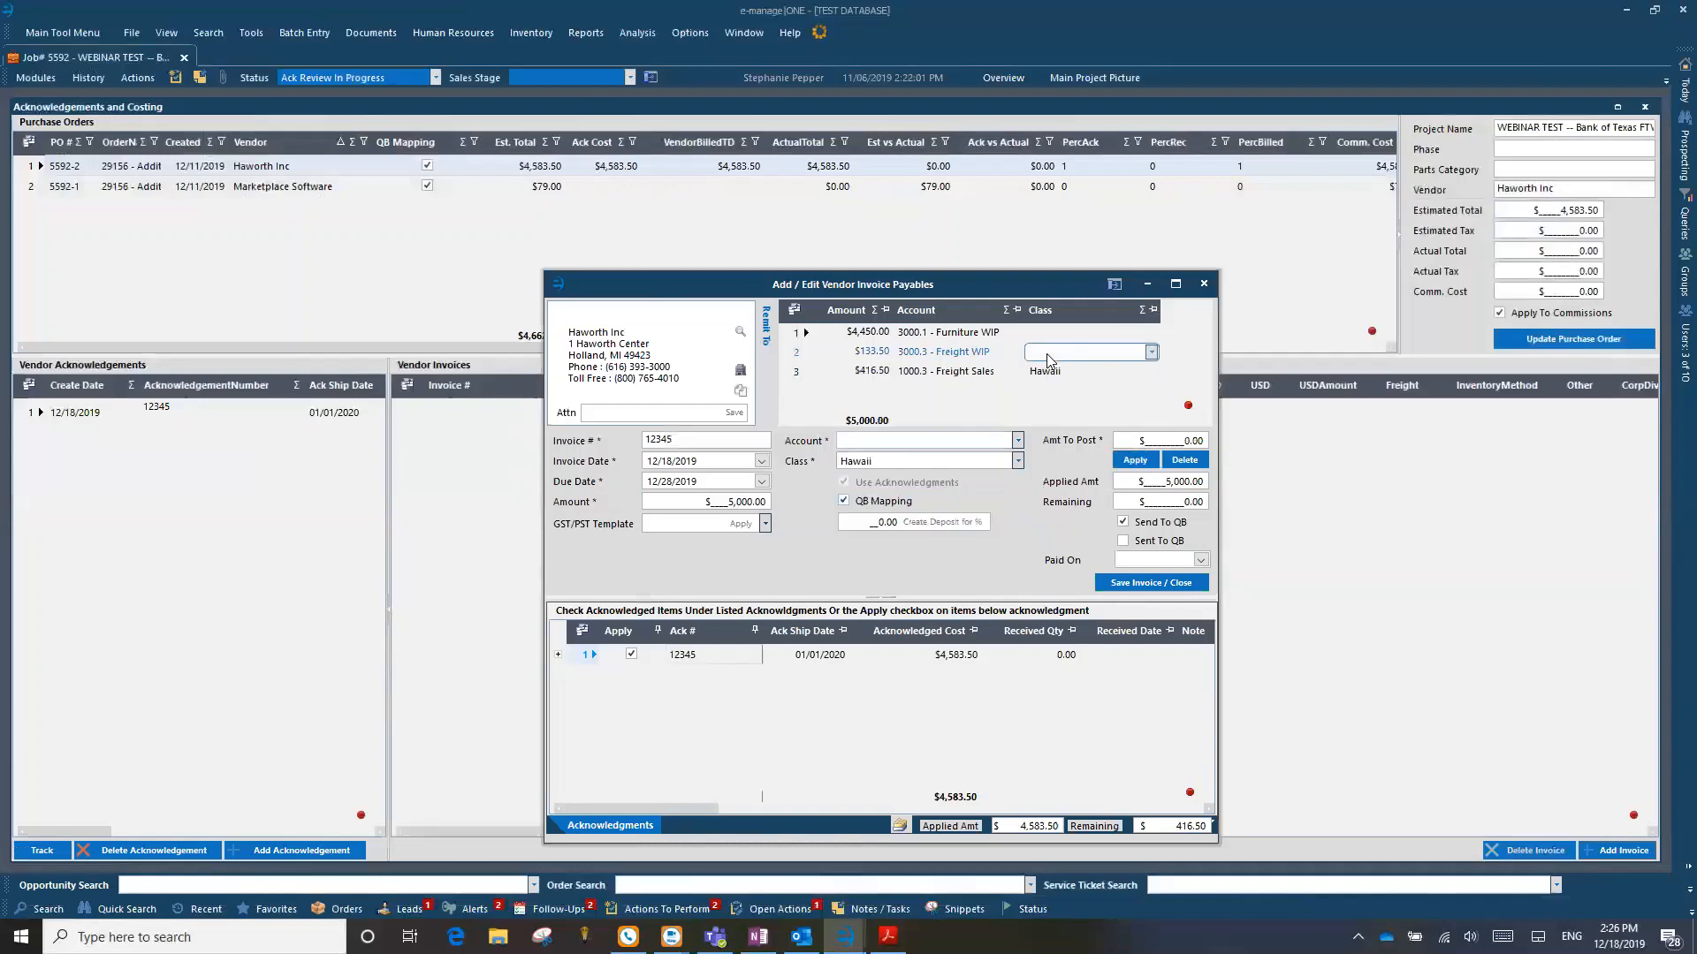
click(1054, 332)
click(1151, 332)
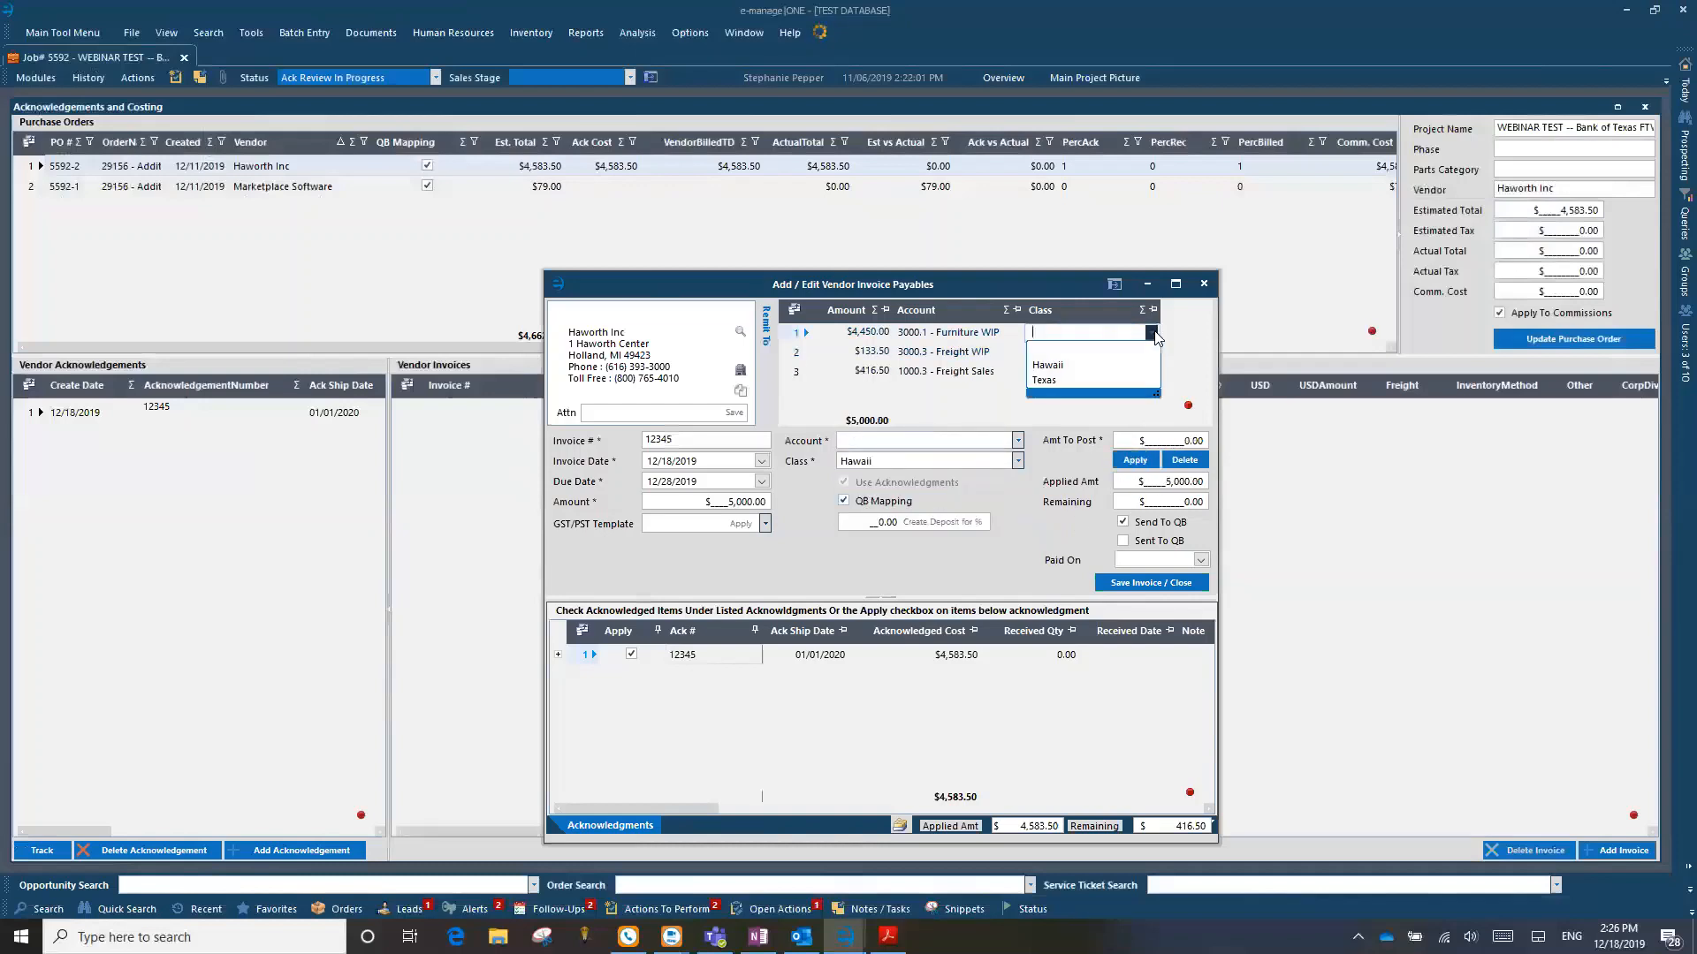
click(1050, 365)
click(1061, 352)
click(1064, 385)
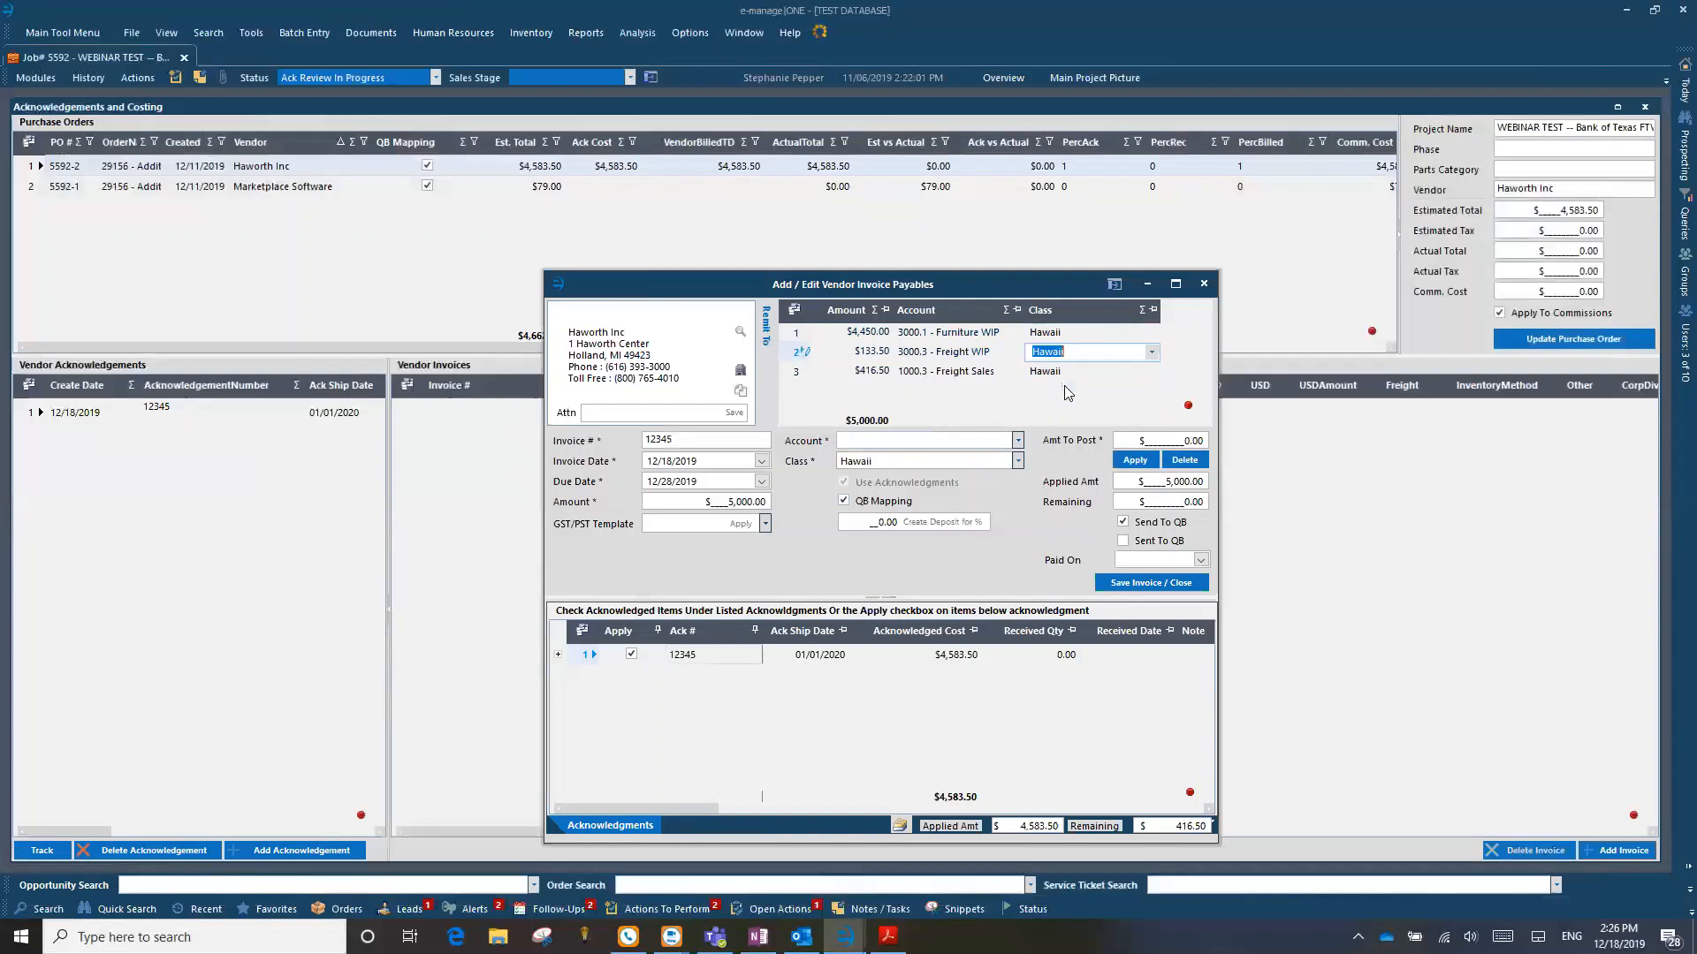
click(803, 335)
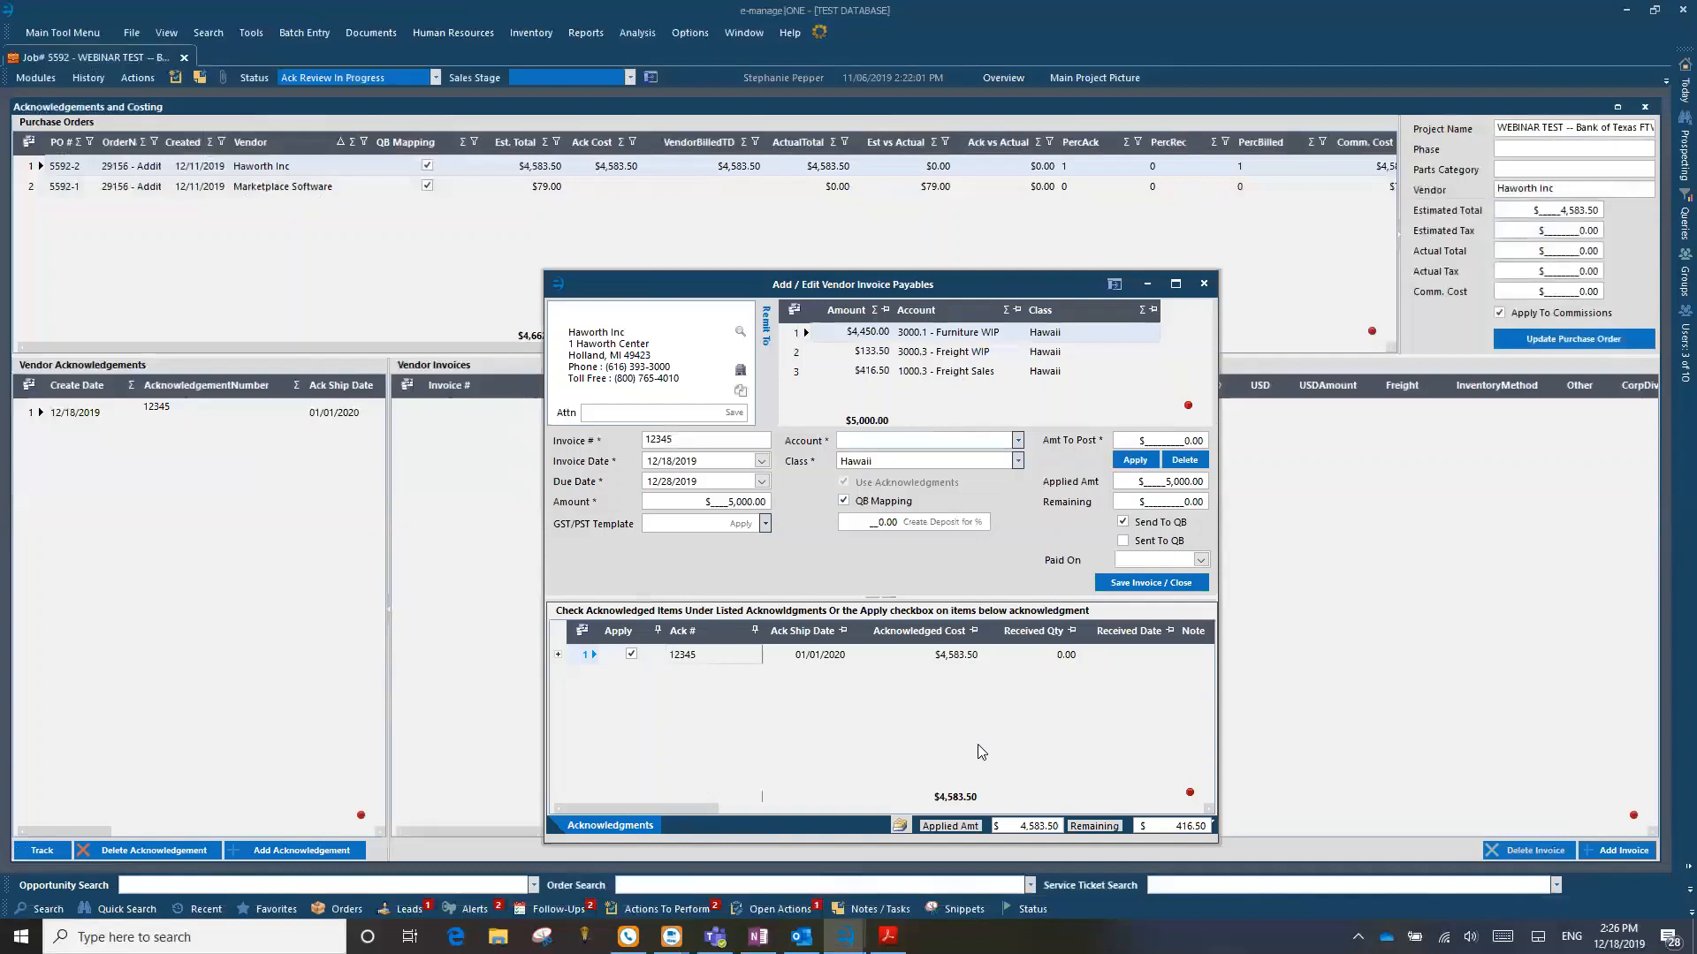
Step: Take acknowledgement 12345 off the $5,000.00 vendor invoice and close it without saving
click(632, 656)
click(740, 527)
click(1204, 284)
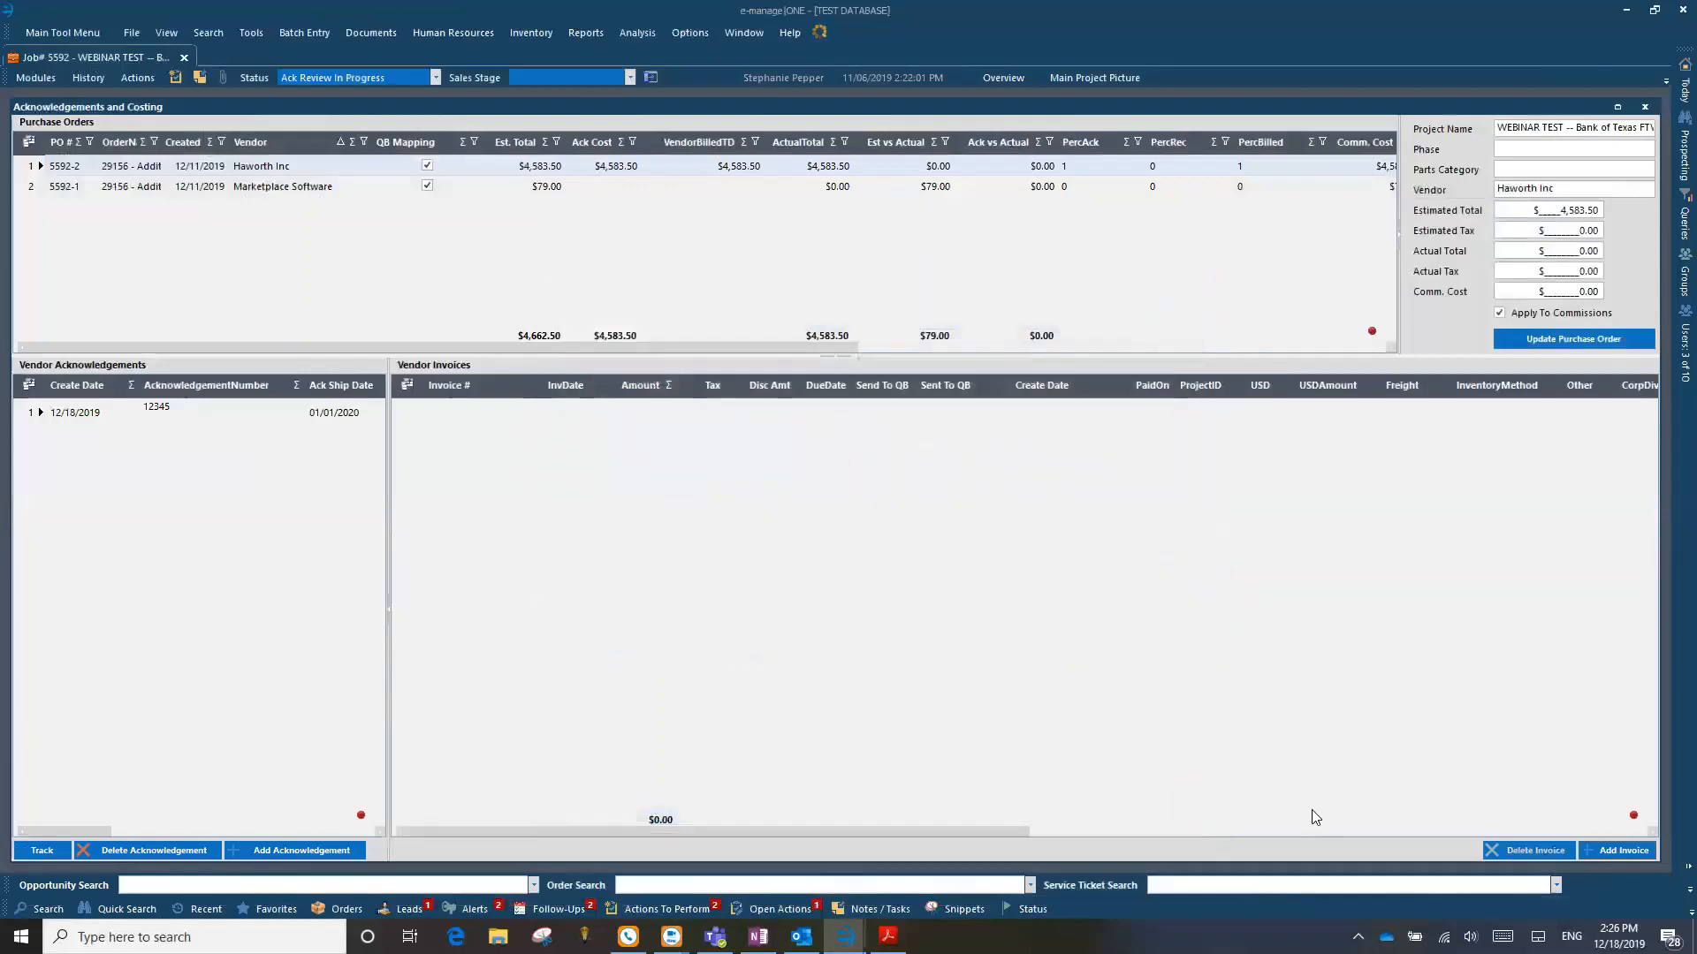
Step: Create a $2,291.75 deposit invoice for the Haworth purchase order, review its furniture and freight split, and close the invoice windows
click(1636, 851)
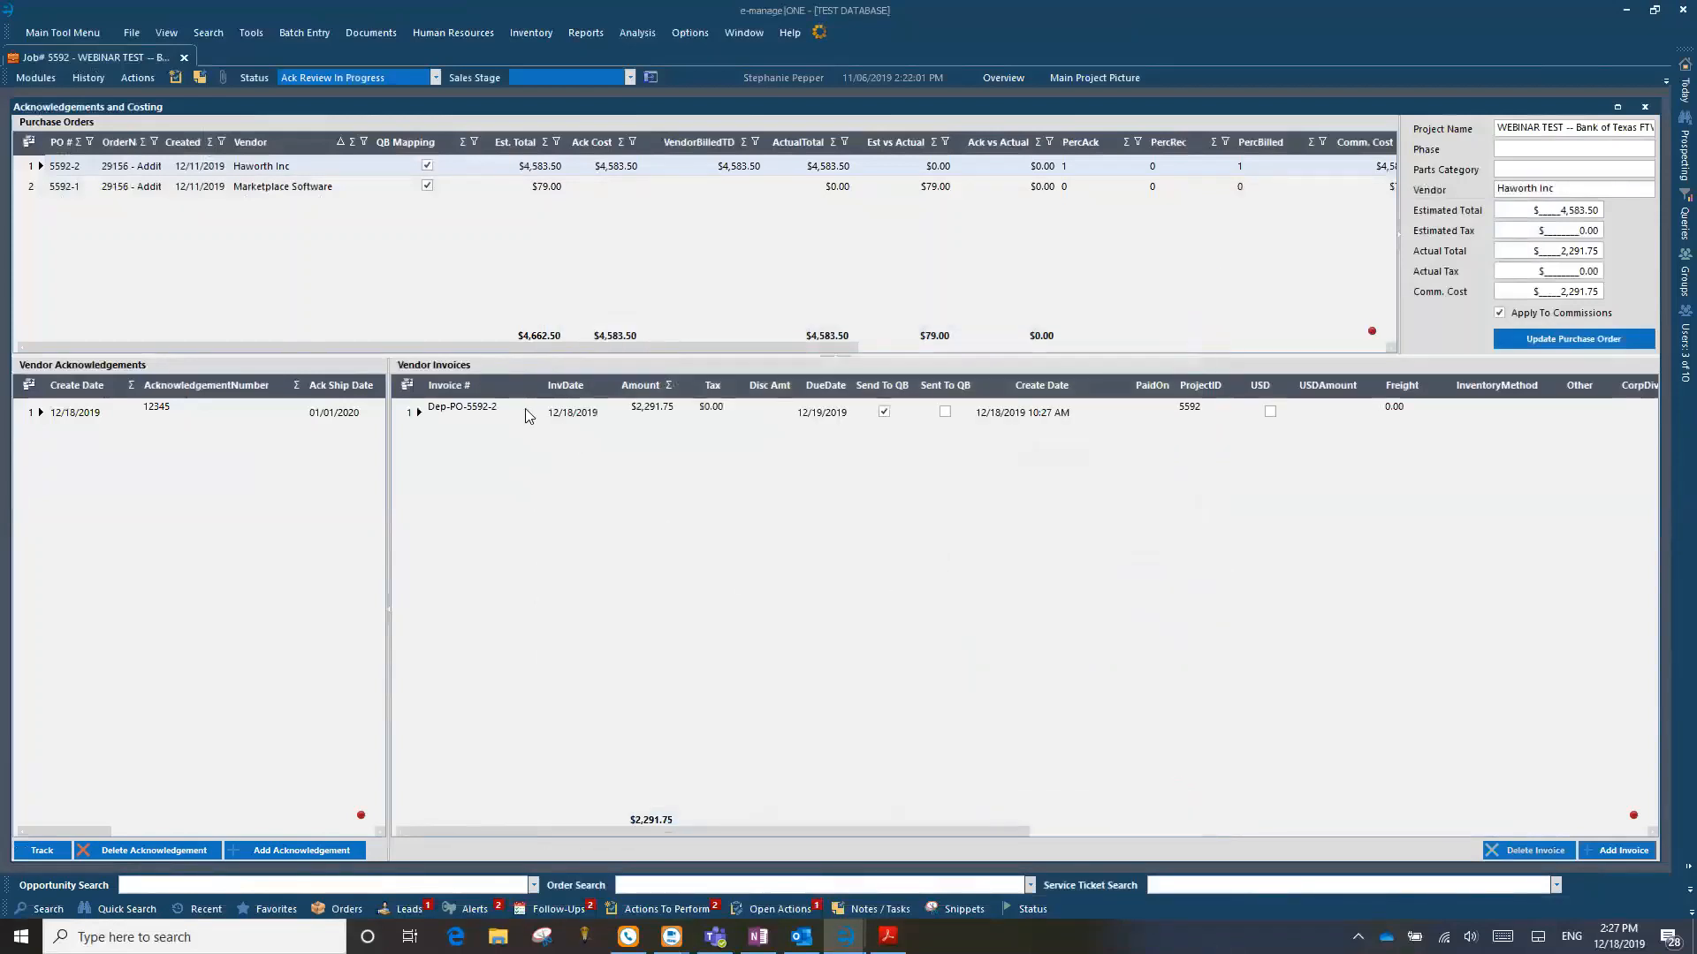
click(446, 422)
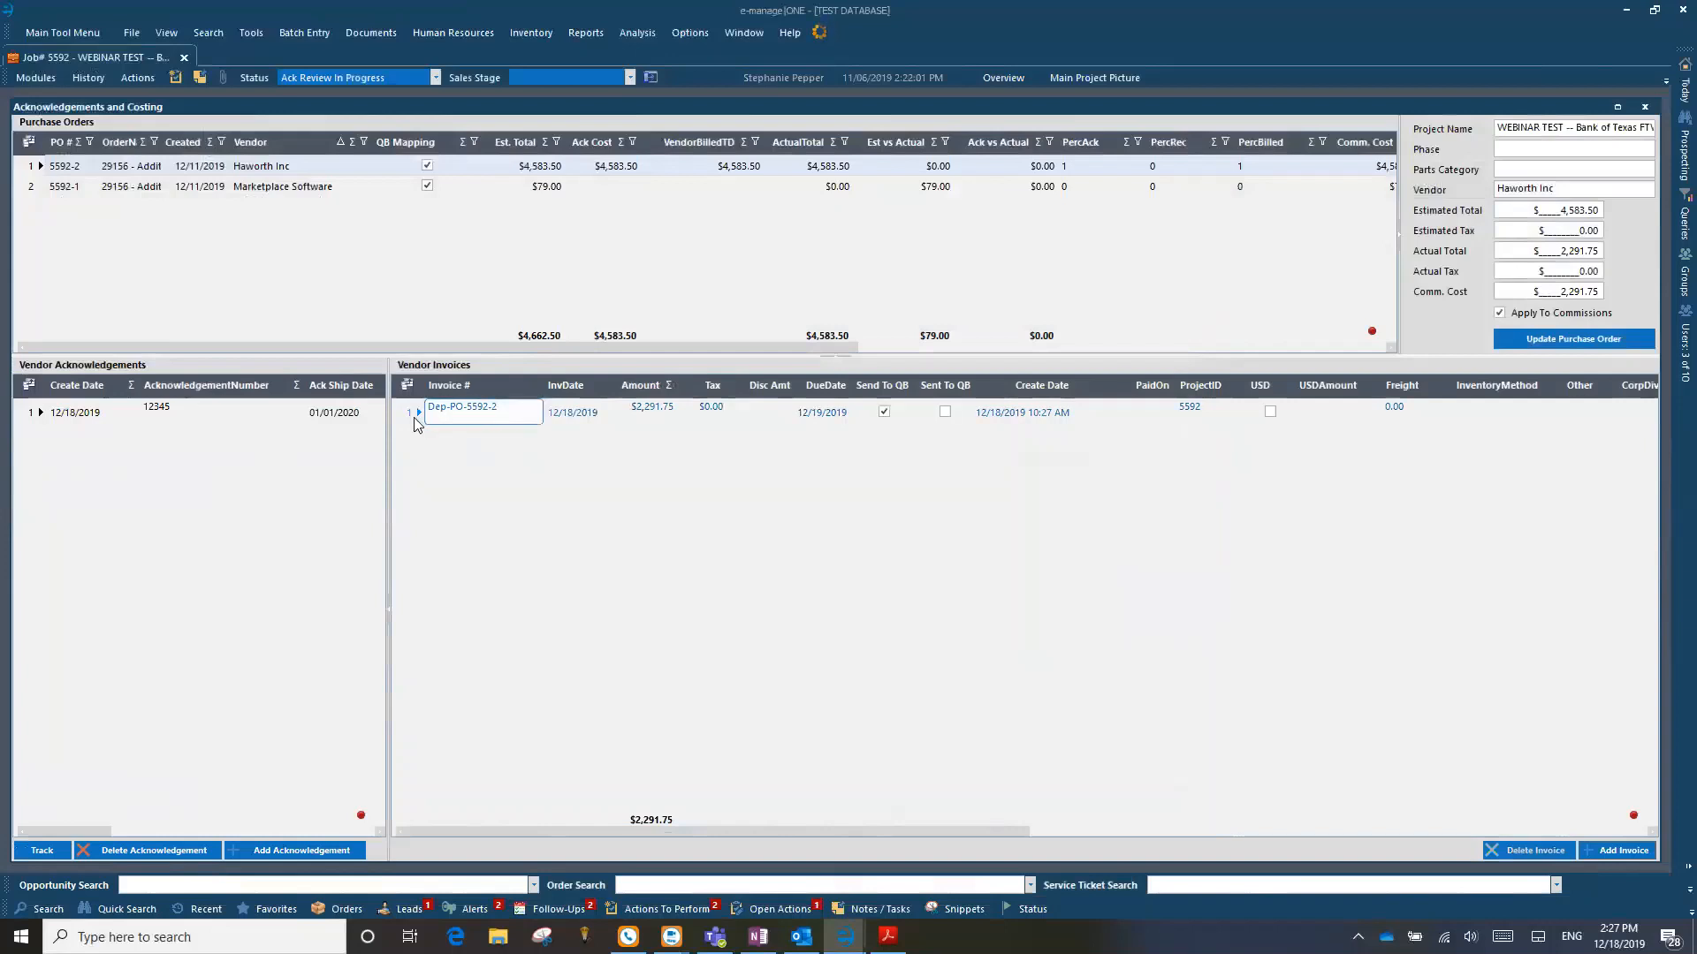
click(402, 417)
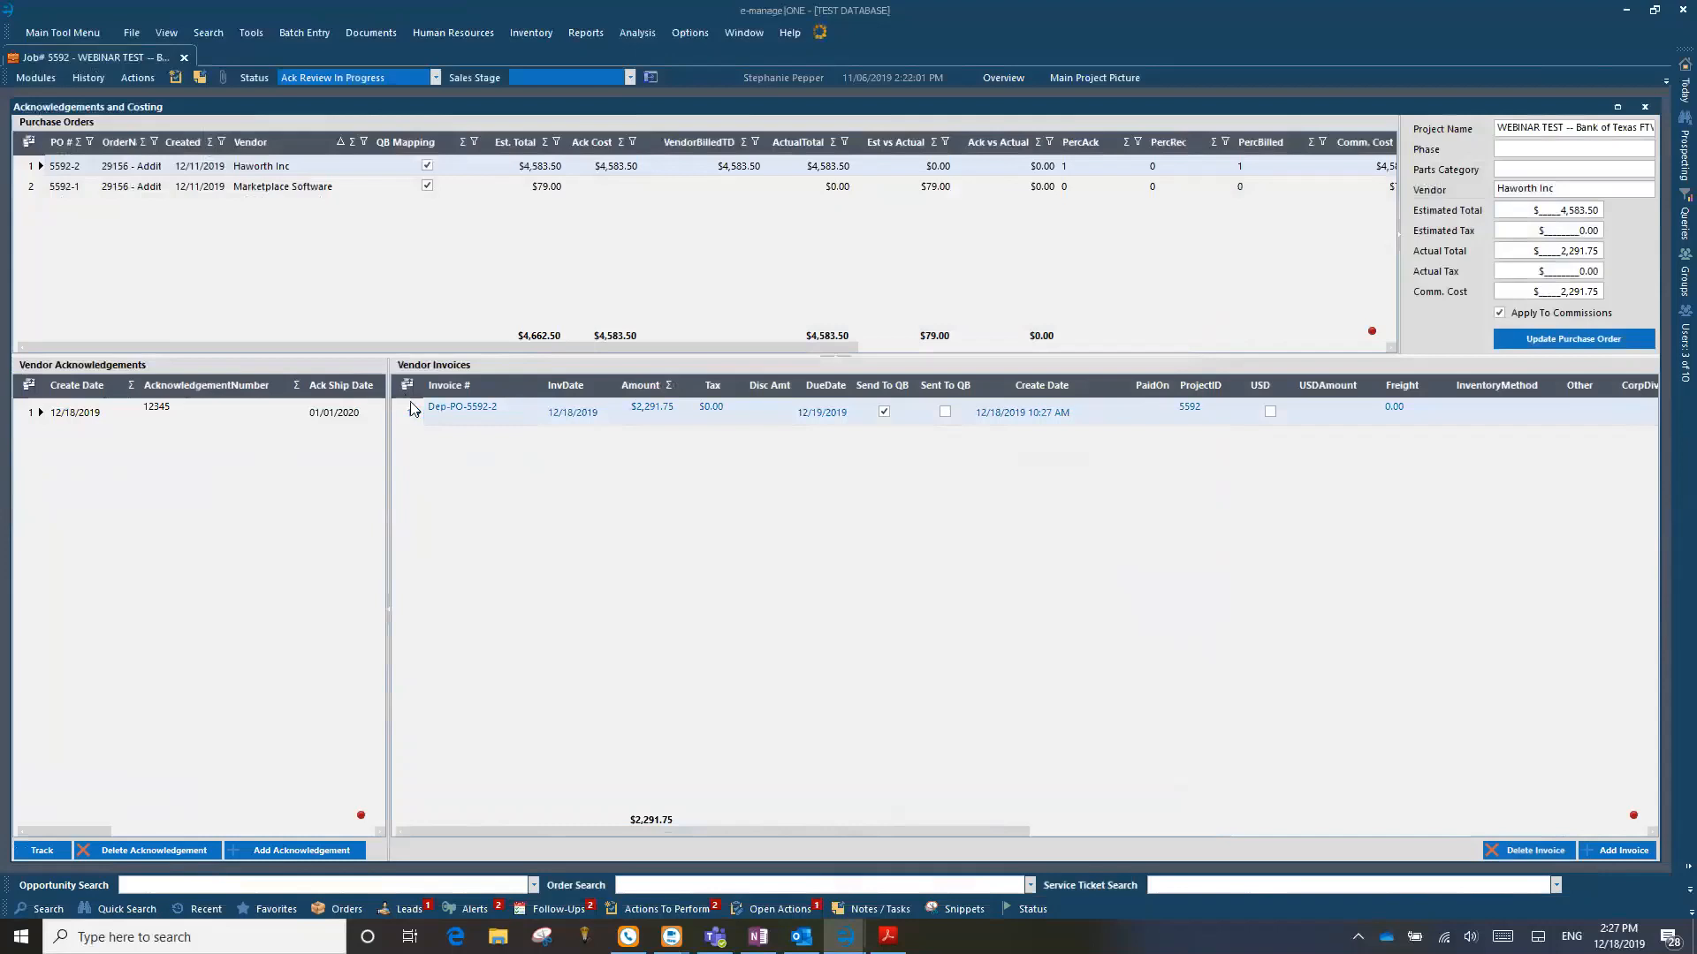
click(659, 412)
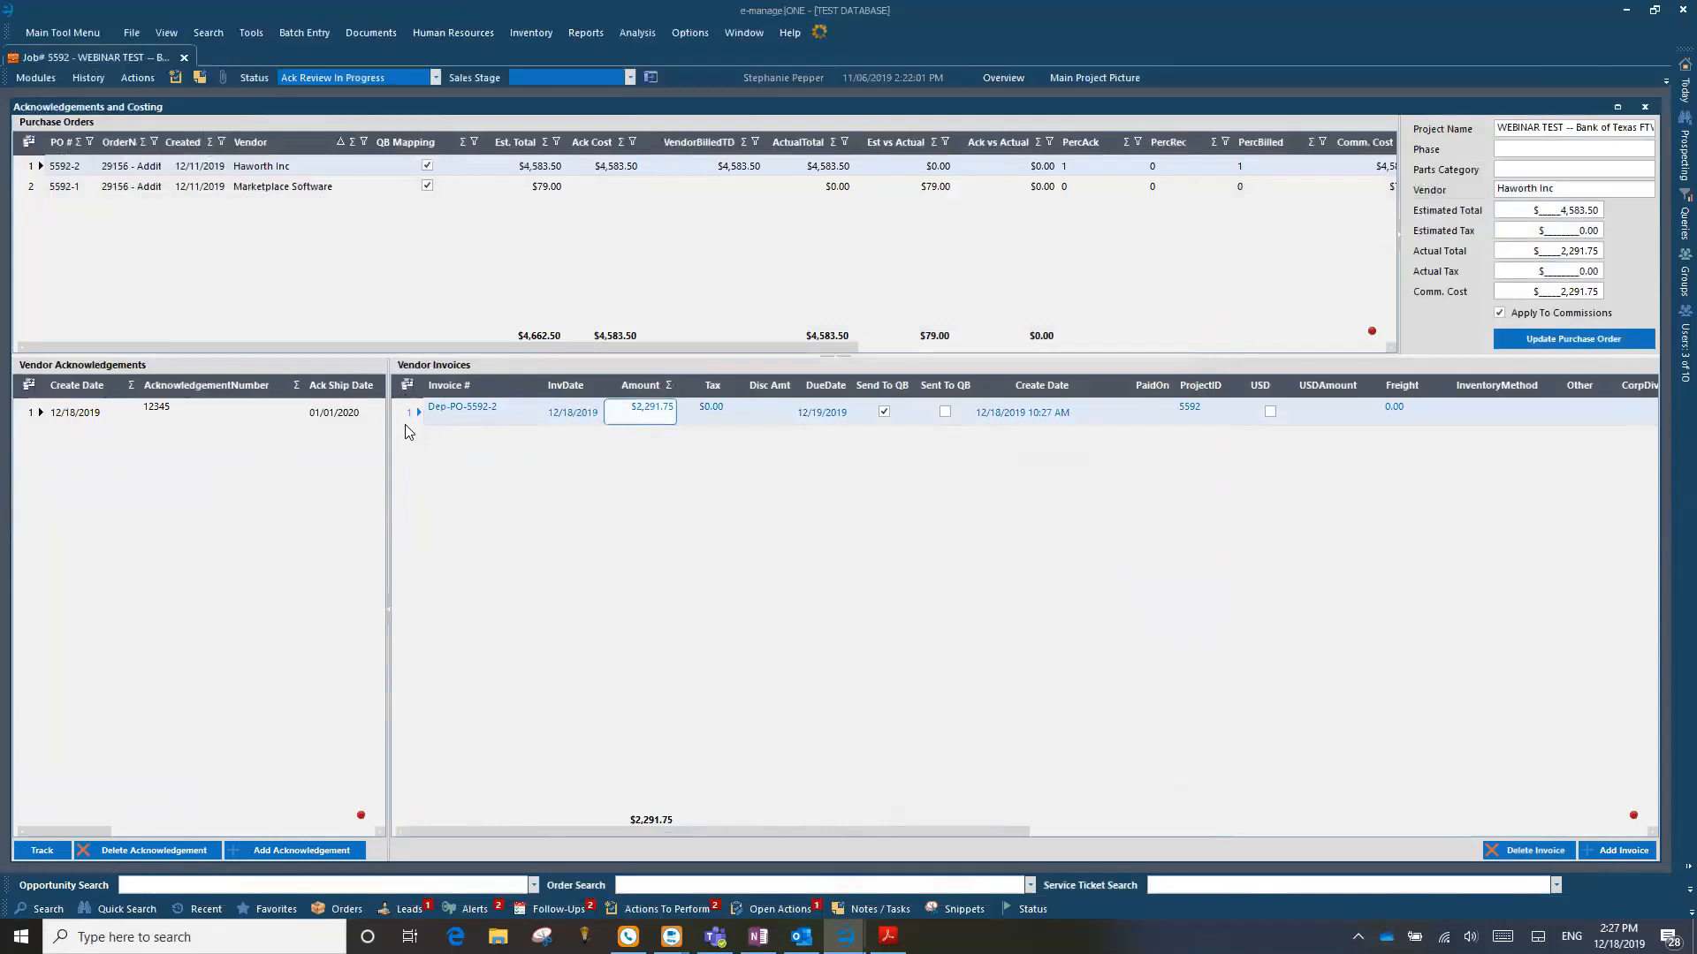
click(410, 419)
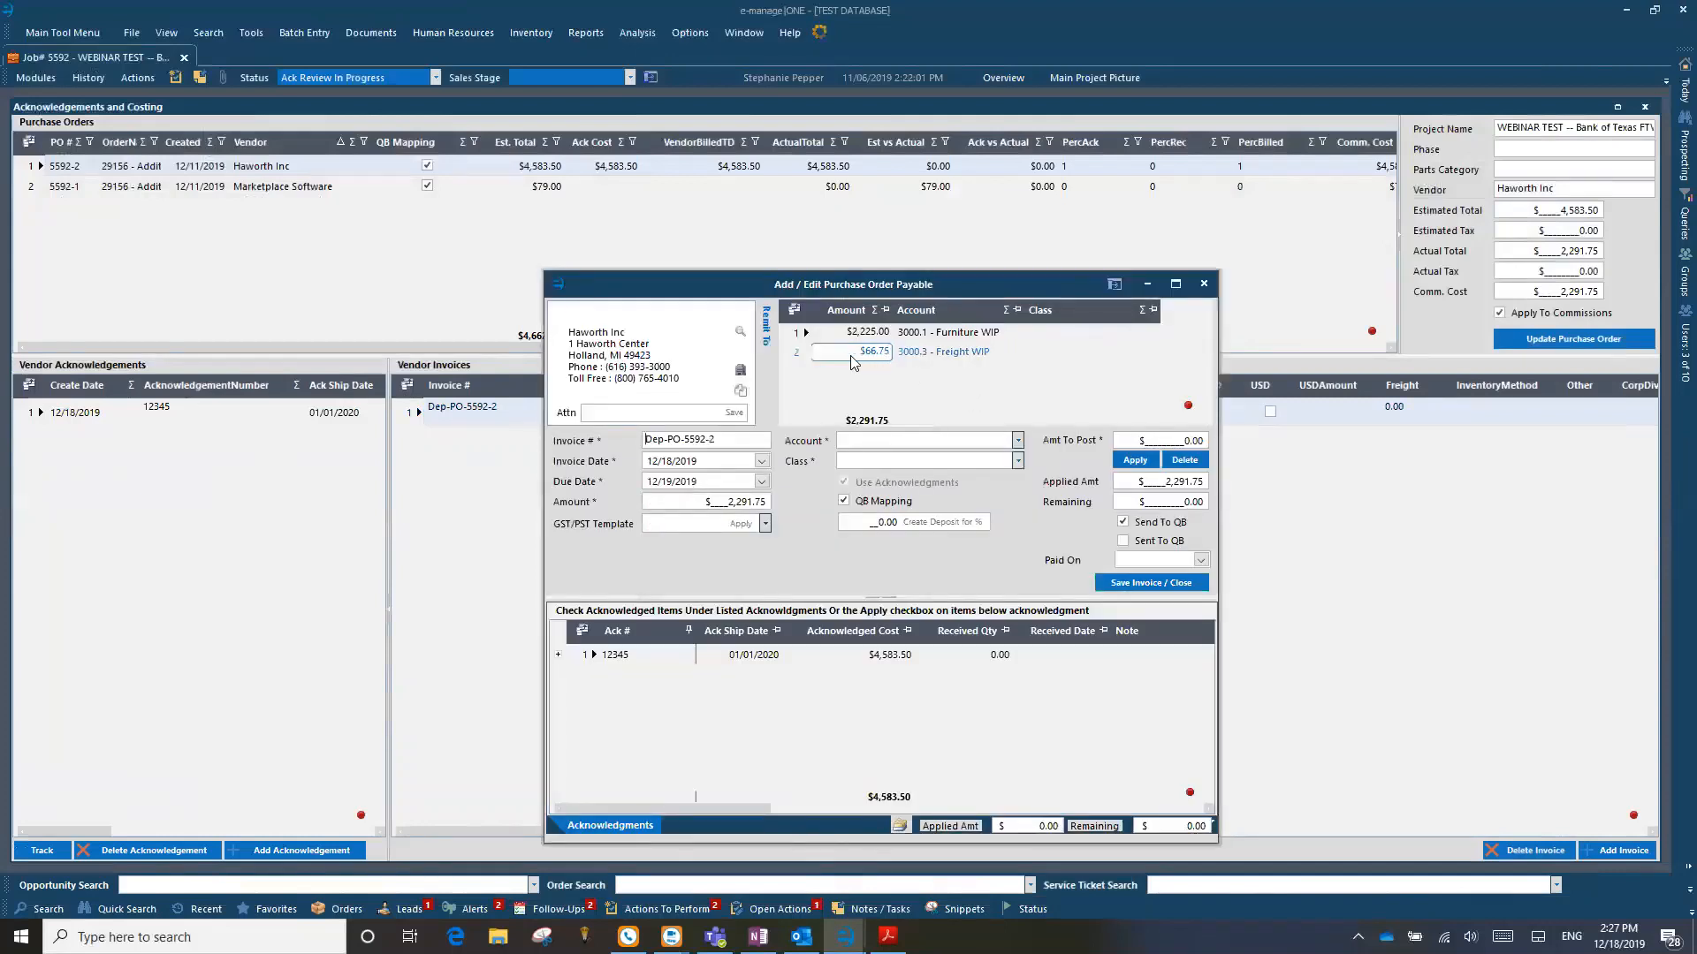
click(881, 337)
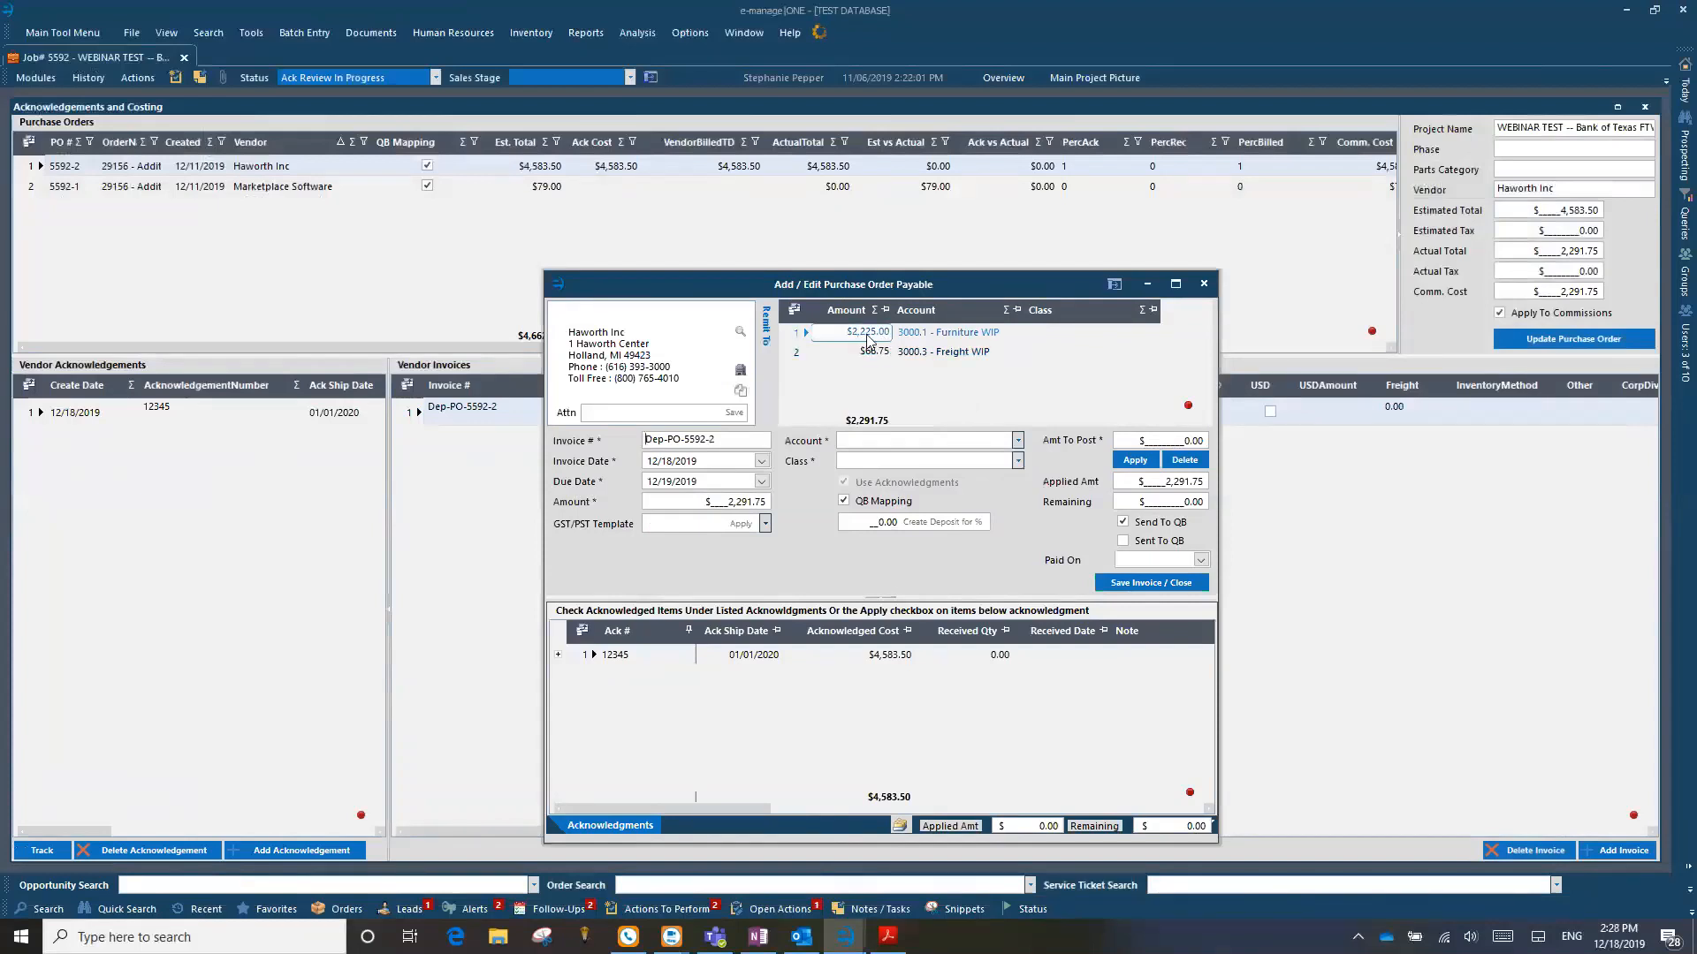
click(1204, 284)
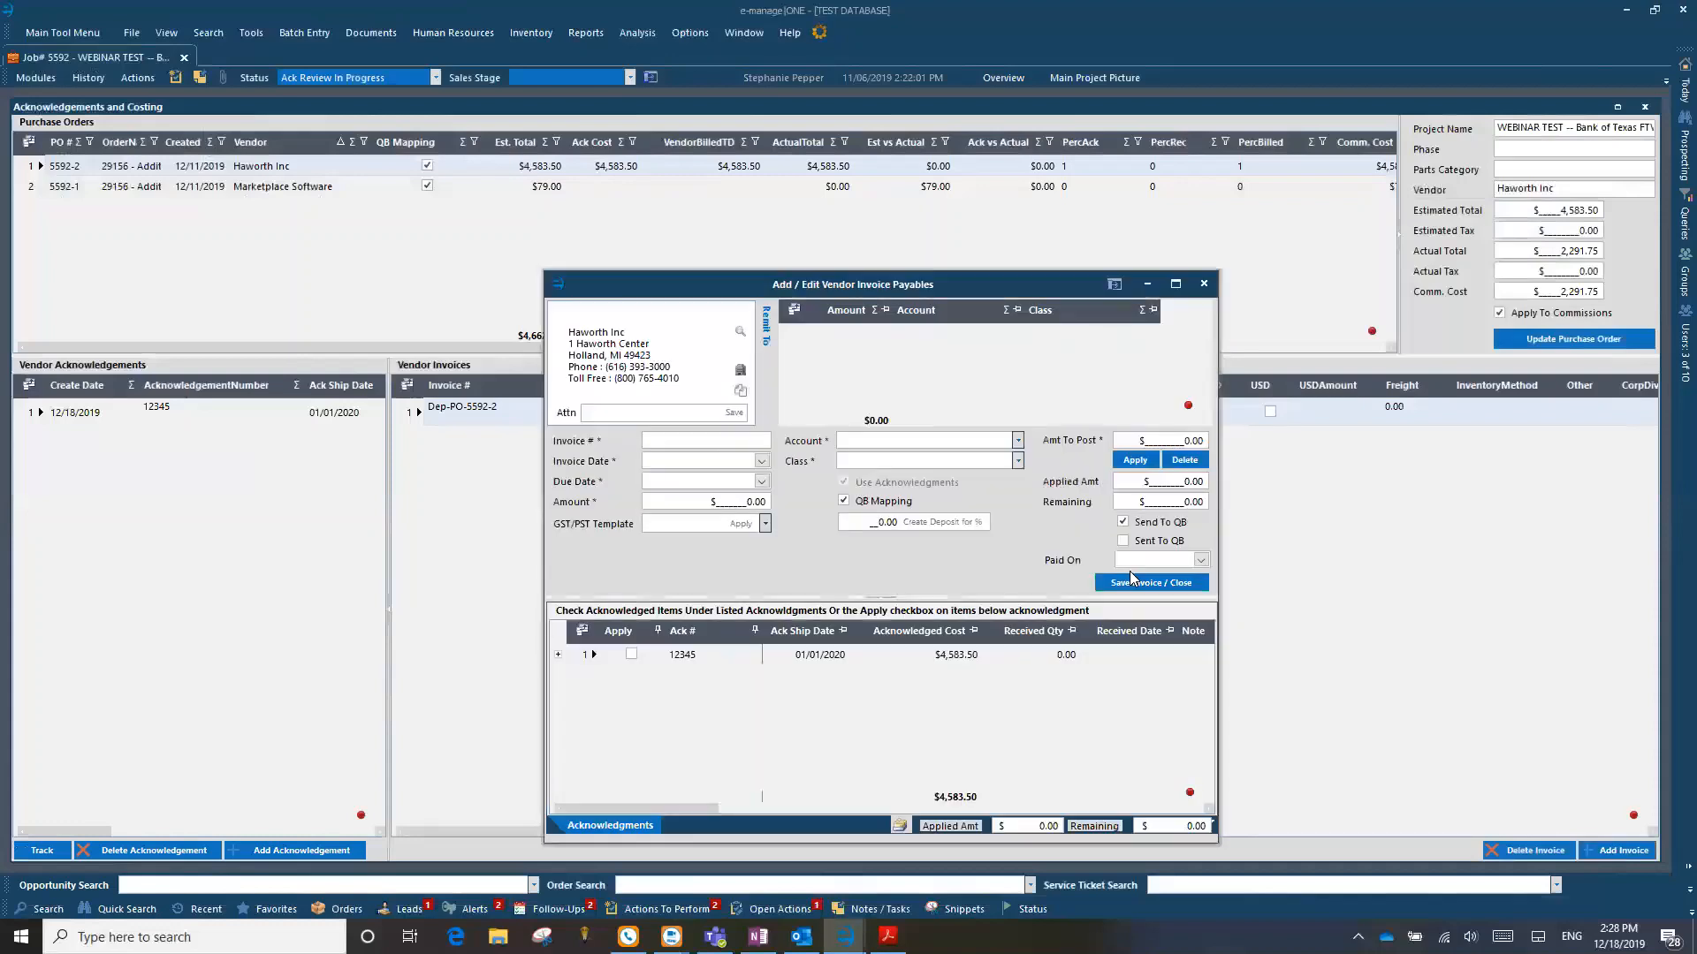
click(1205, 281)
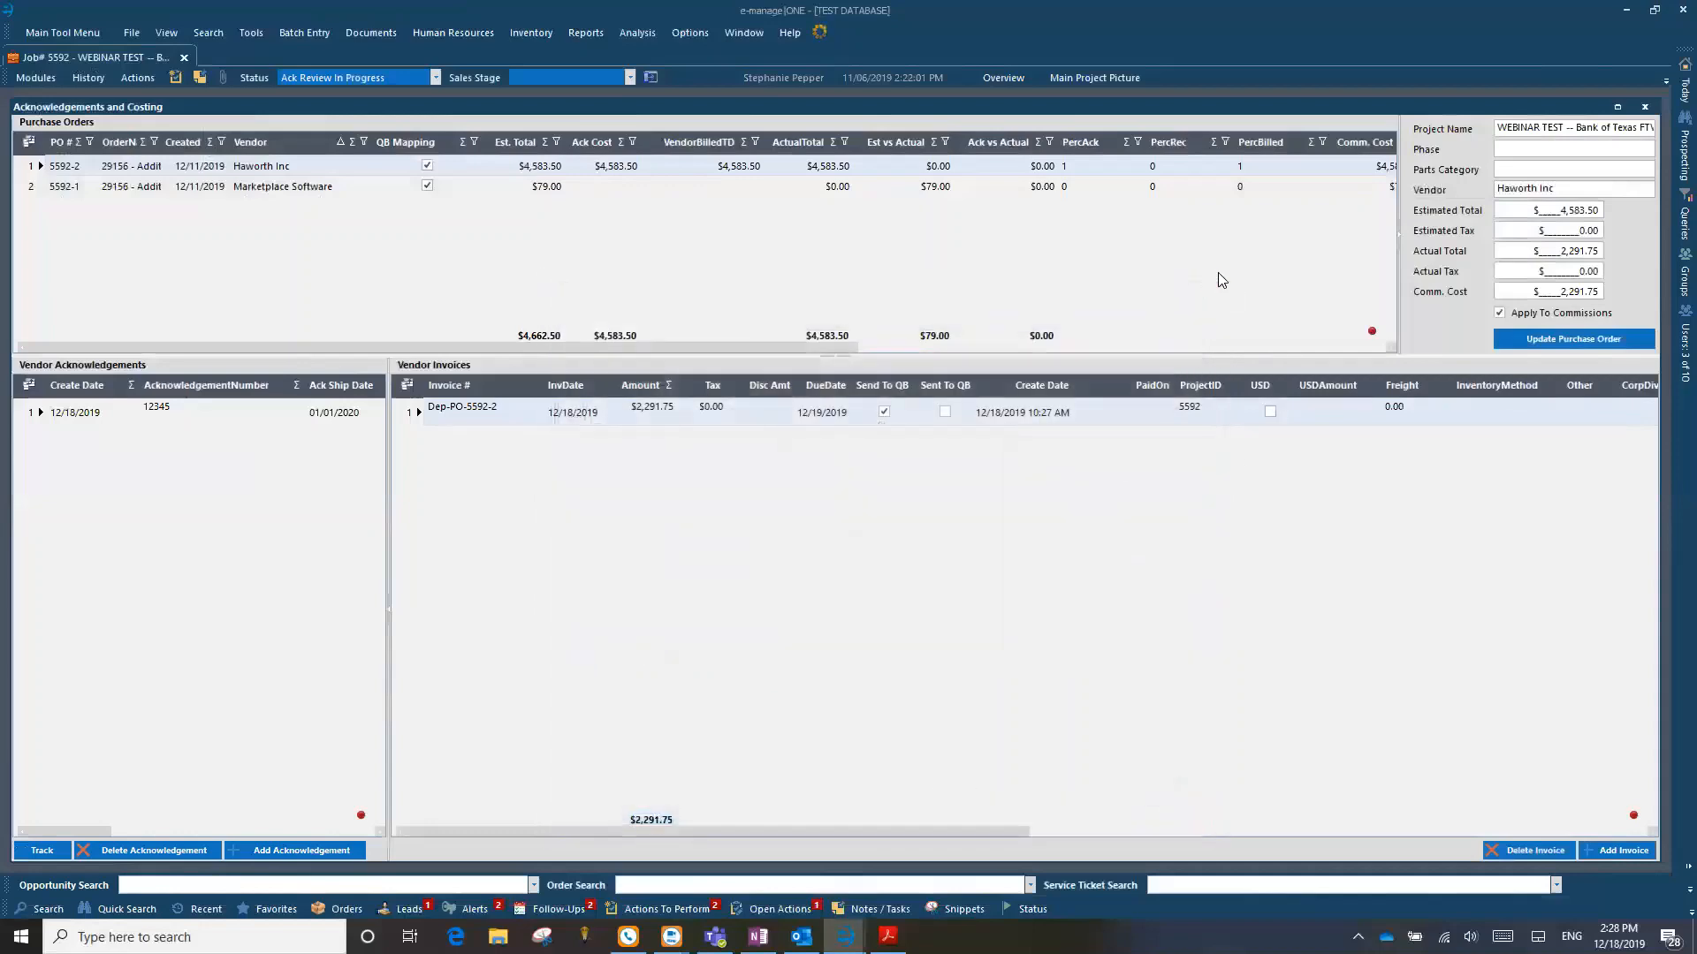
Step: Switch to OneNote, search the manual for "today", and read when acknowledgements leave the Vendor Acknowledgements report and how IgnoreAcks is used
mouse_move(1671, 92)
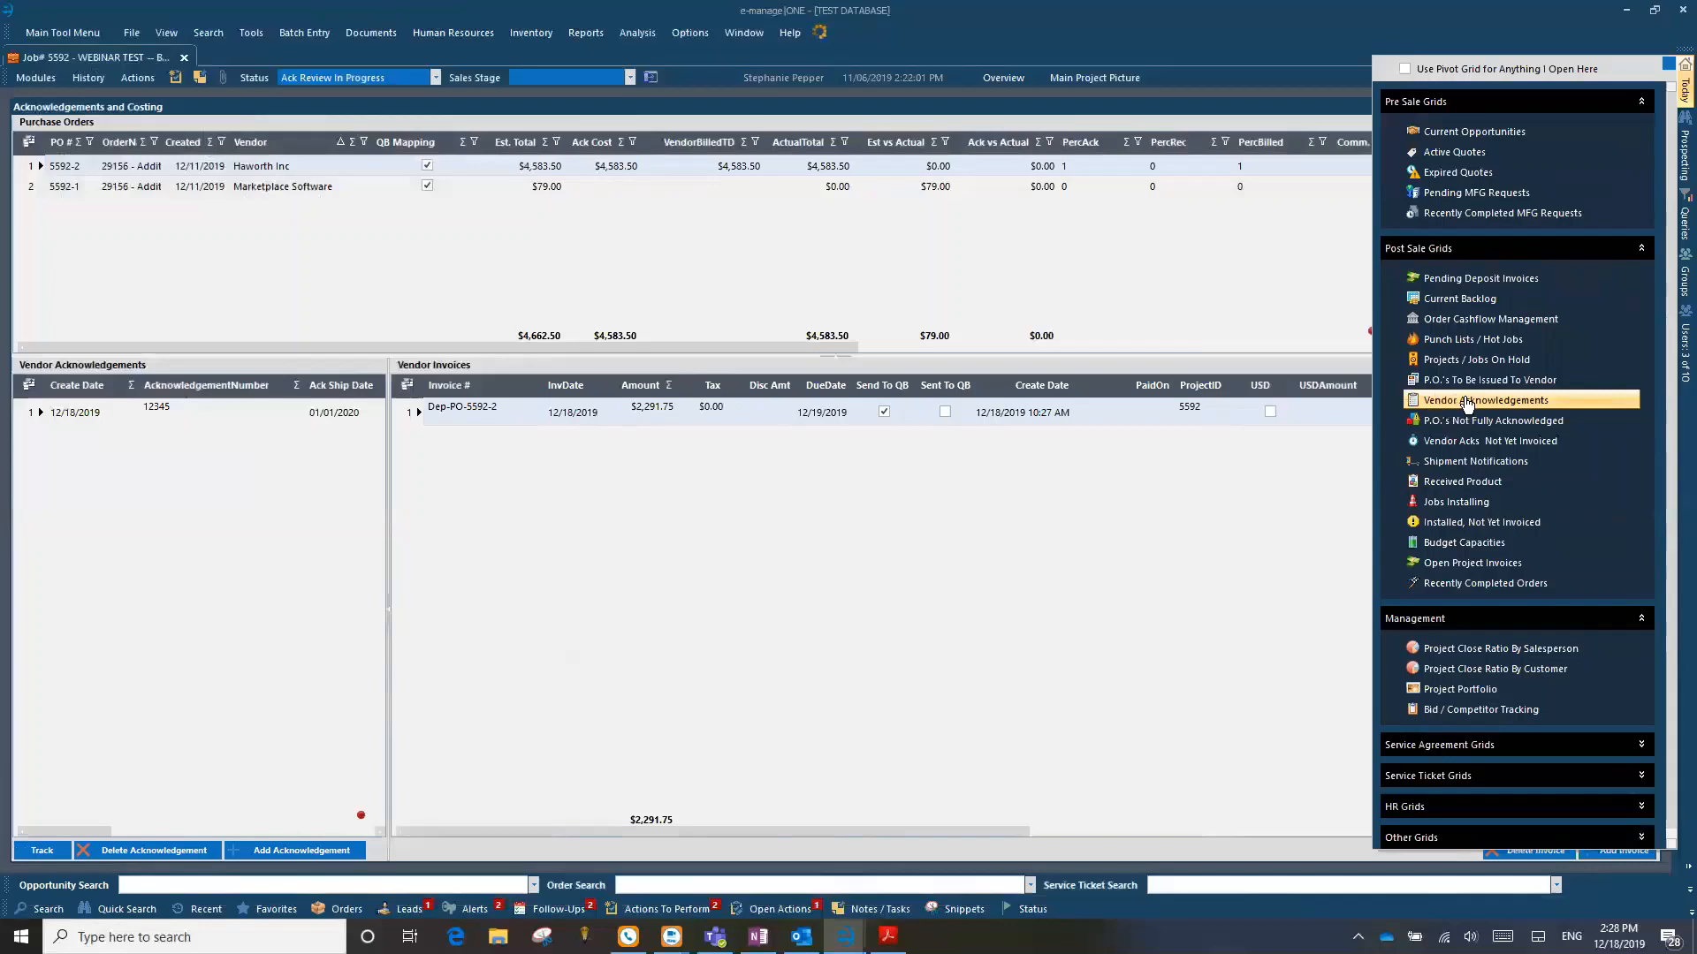
click(758, 936)
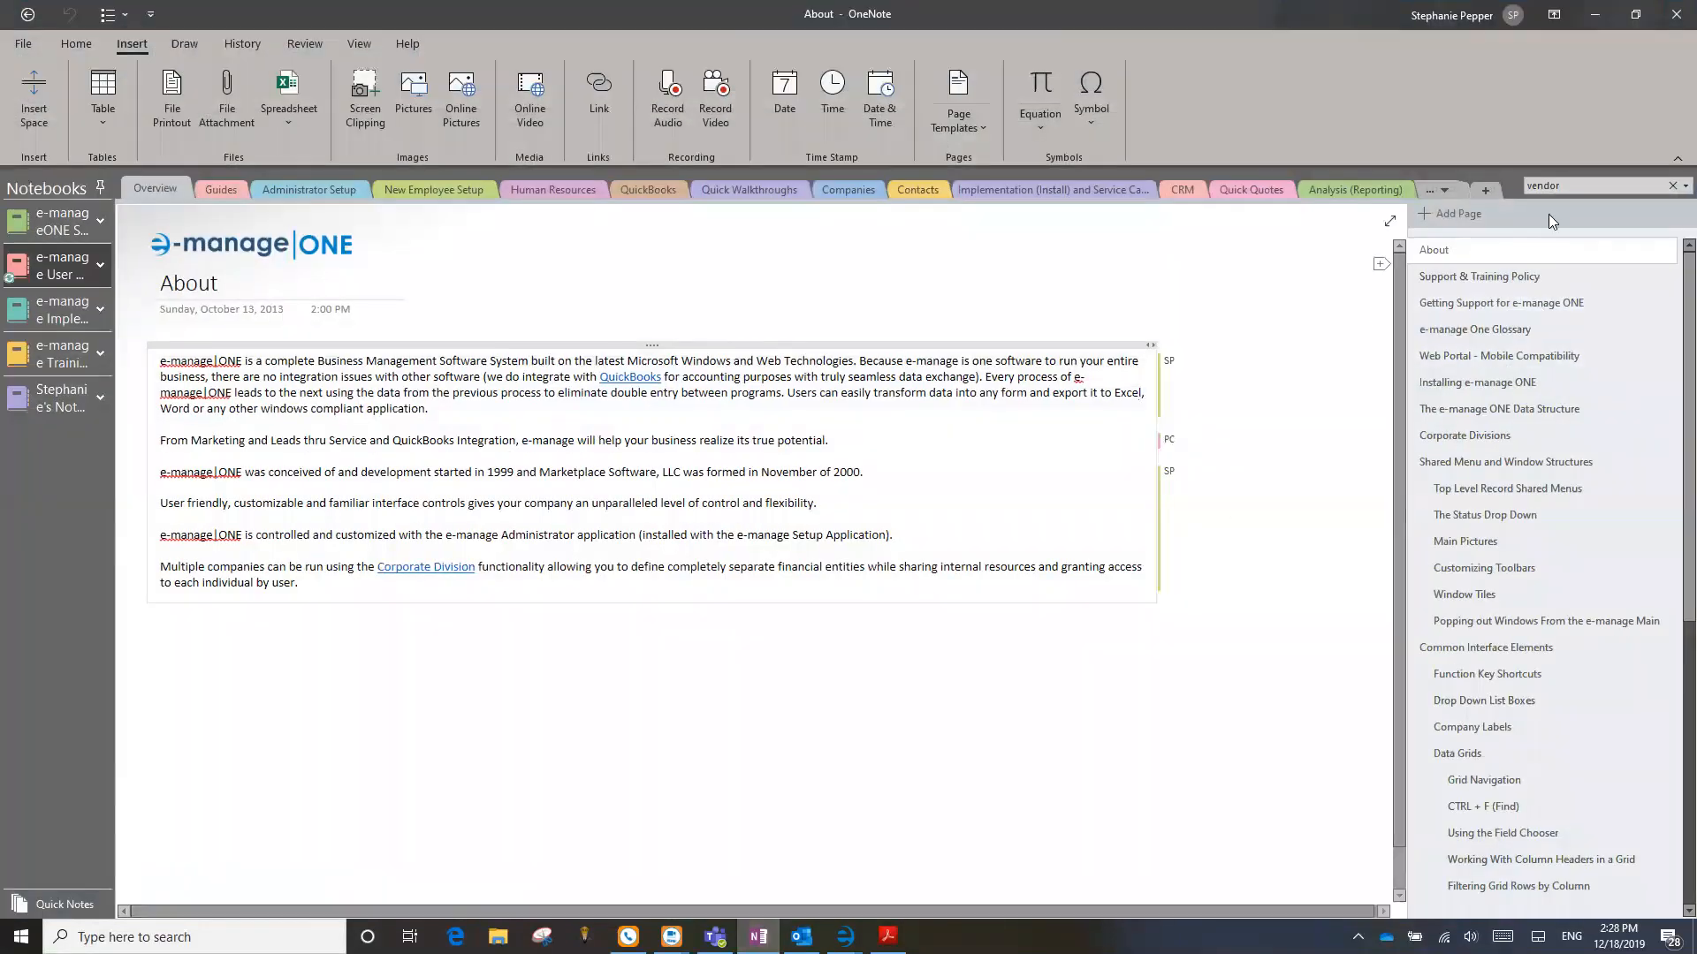
click(1565, 186)
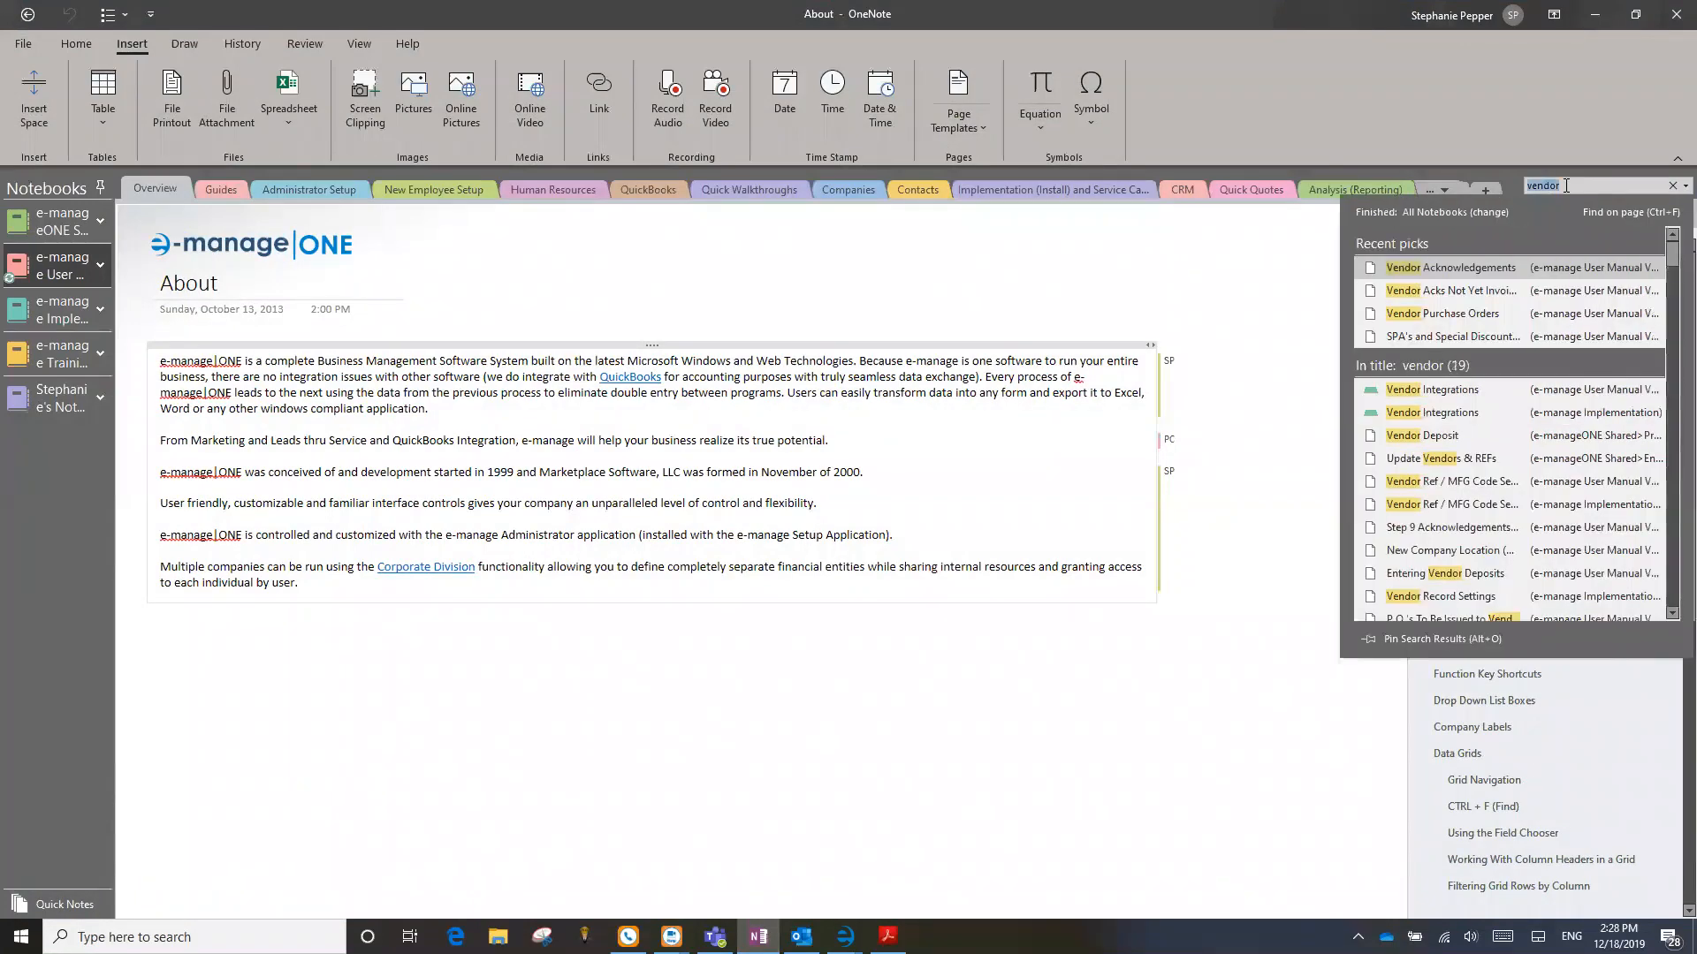
text(today)
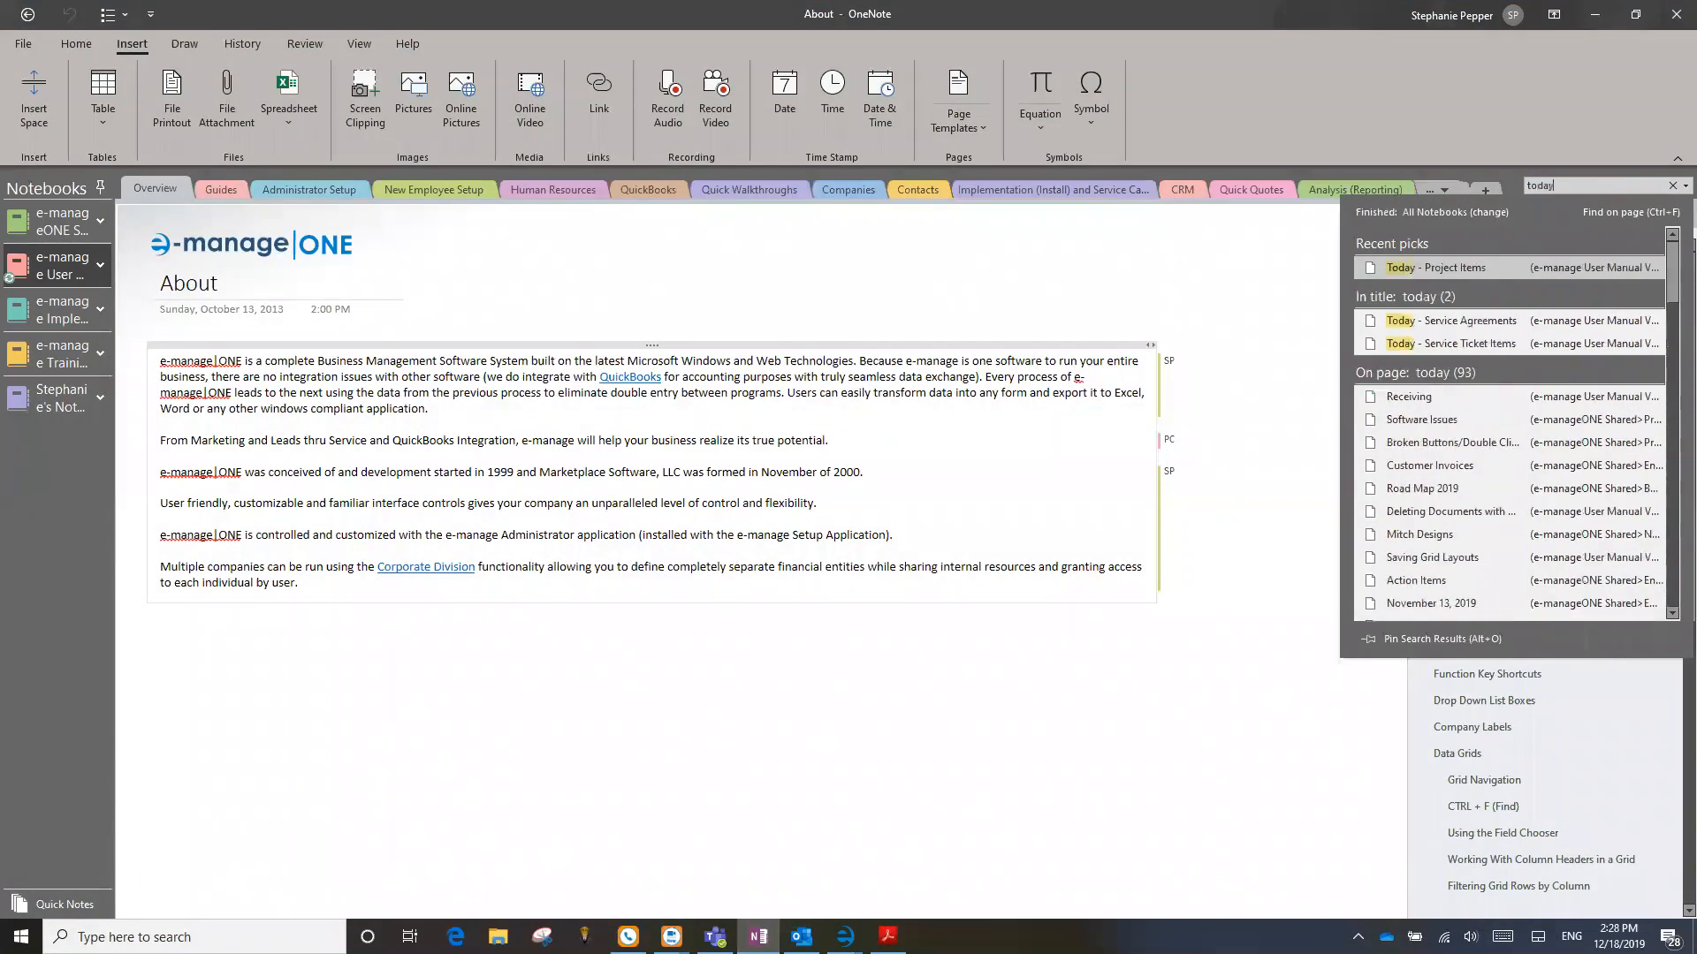
click(1500, 258)
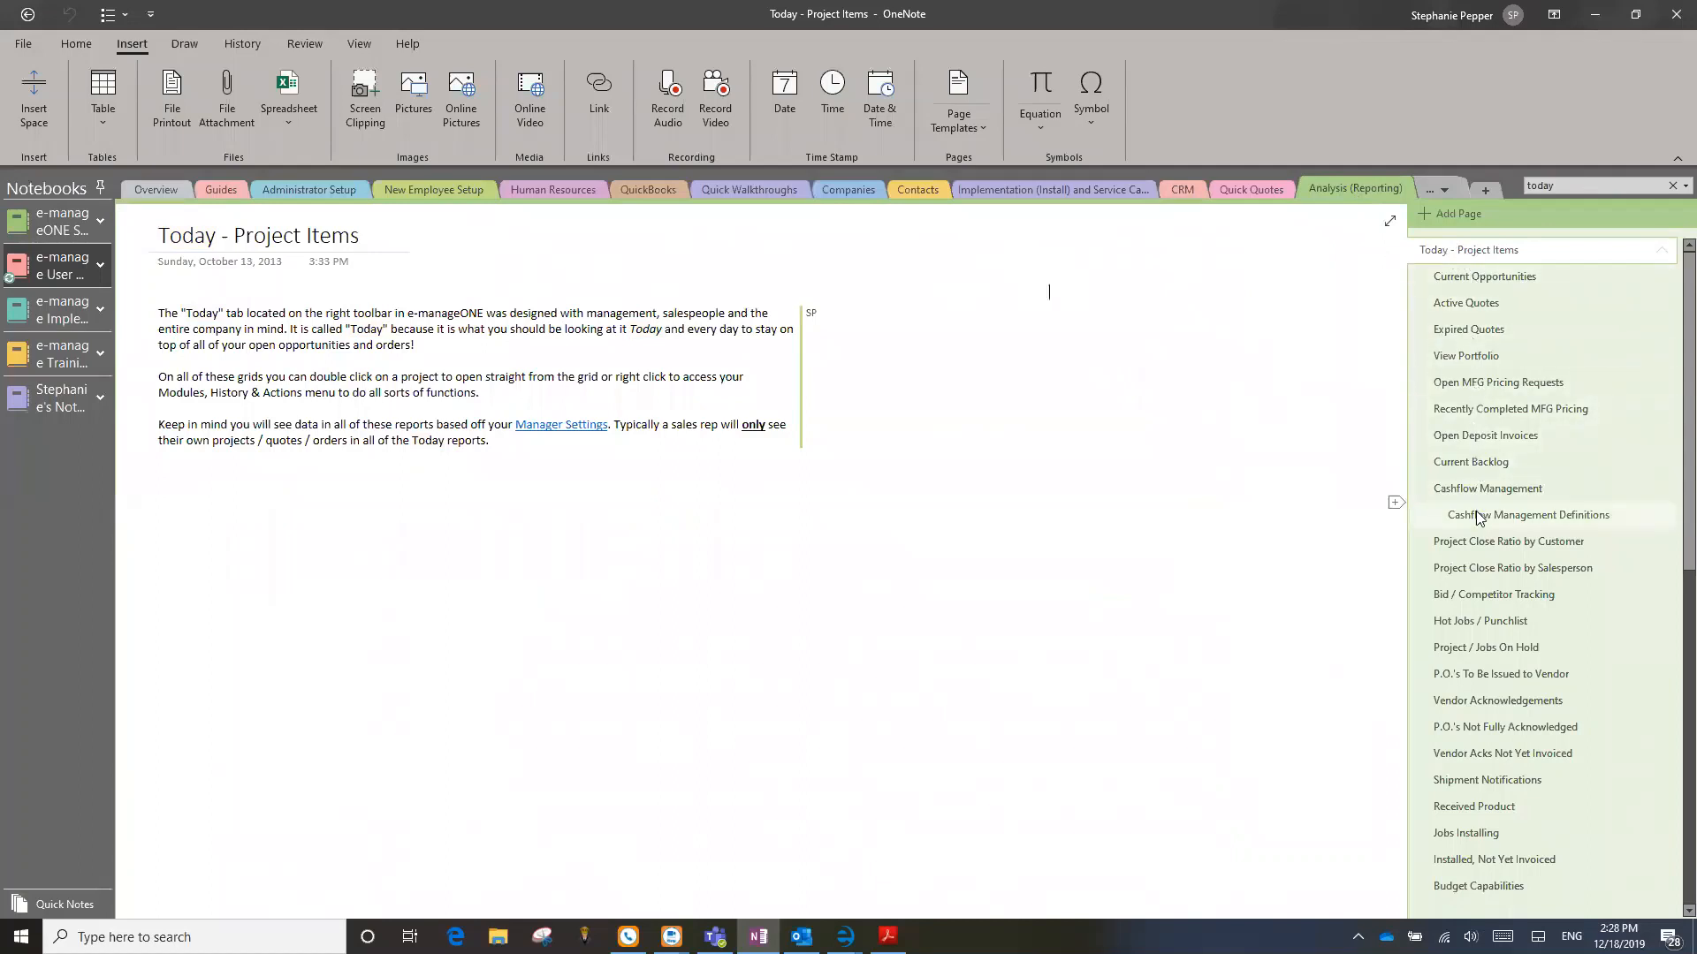
click(1483, 702)
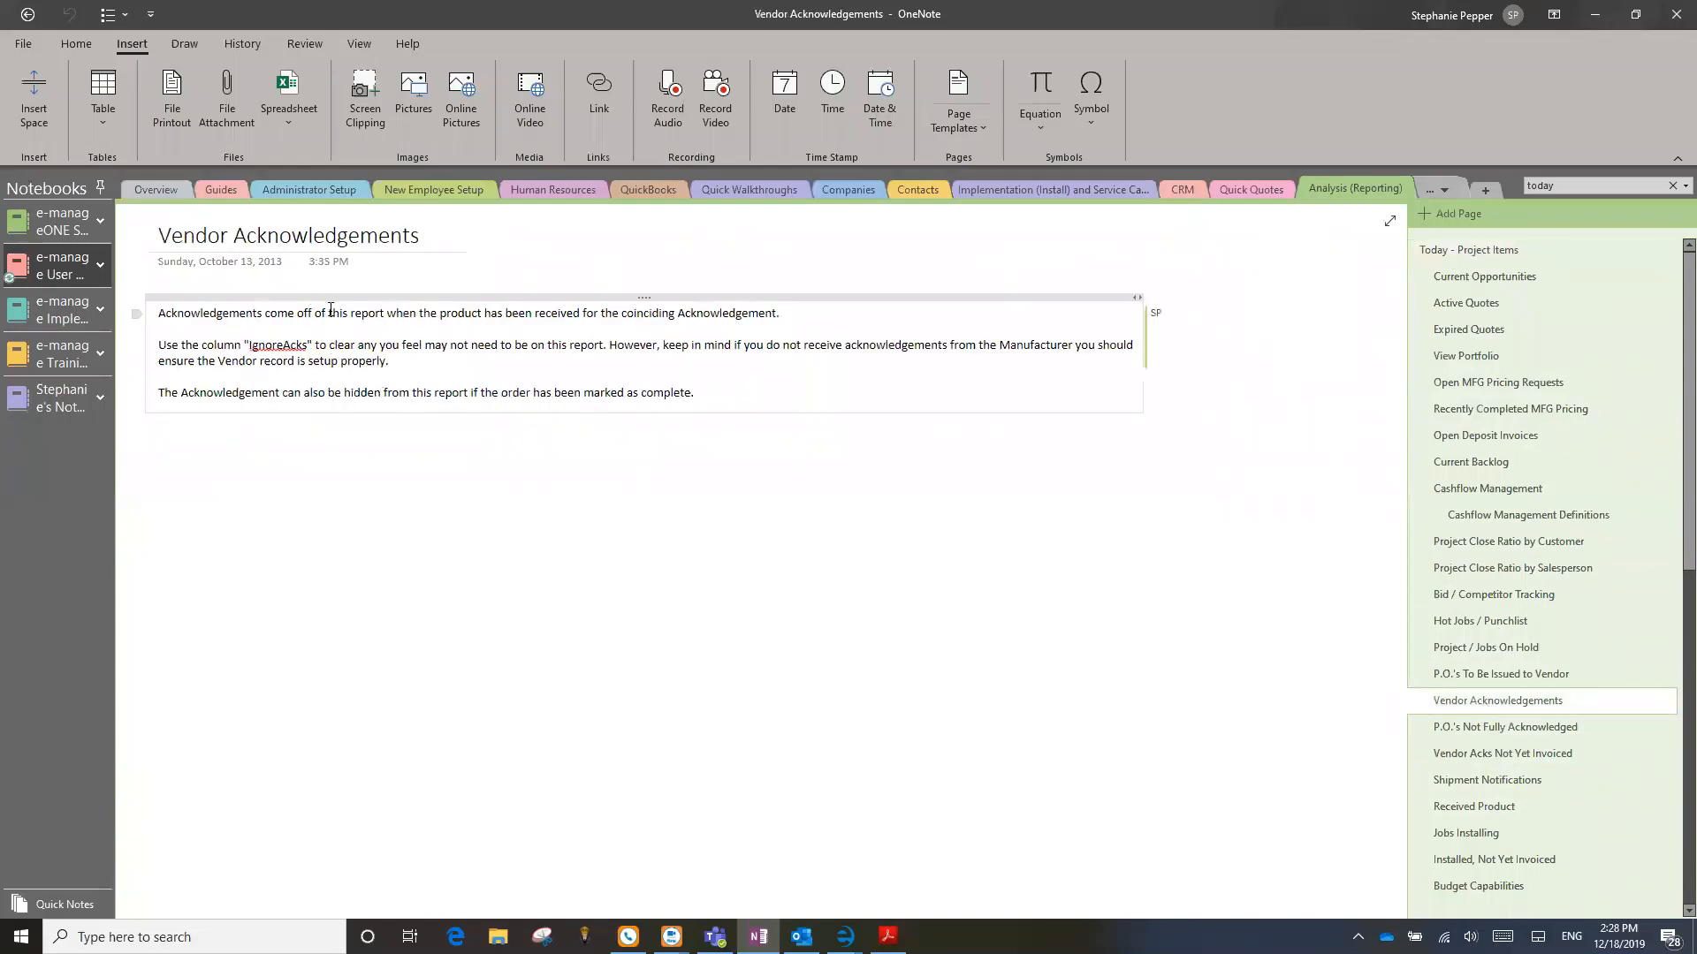
drag(326, 313, 753, 314)
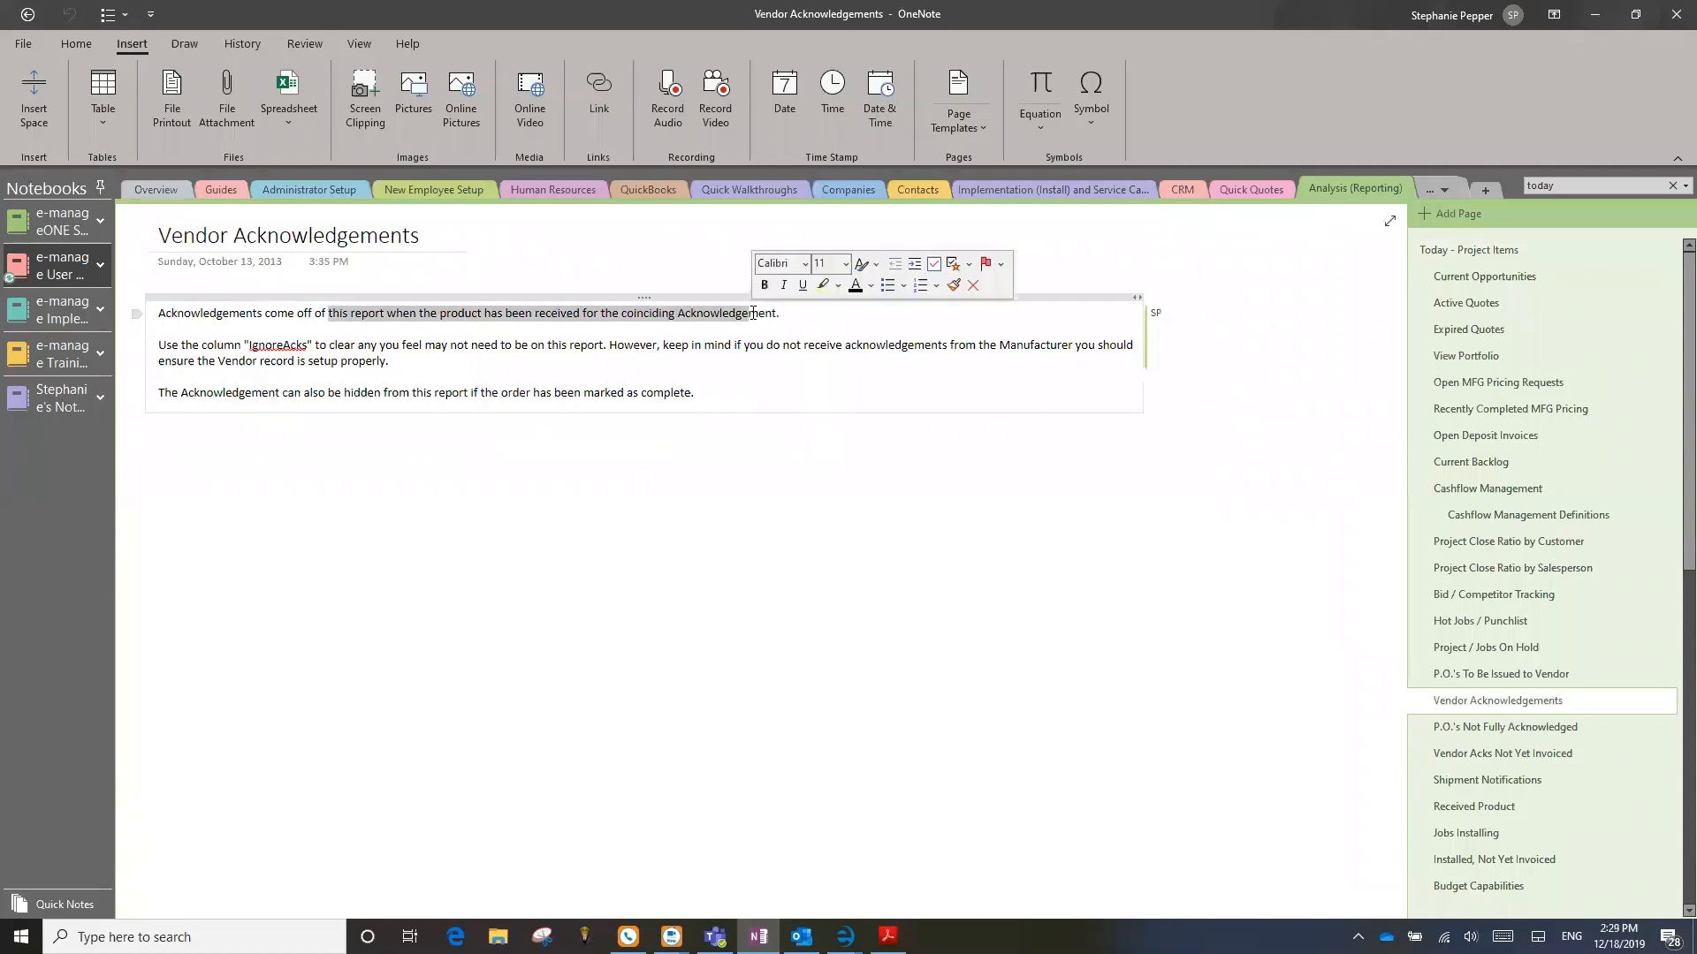
drag(390, 360, 201, 344)
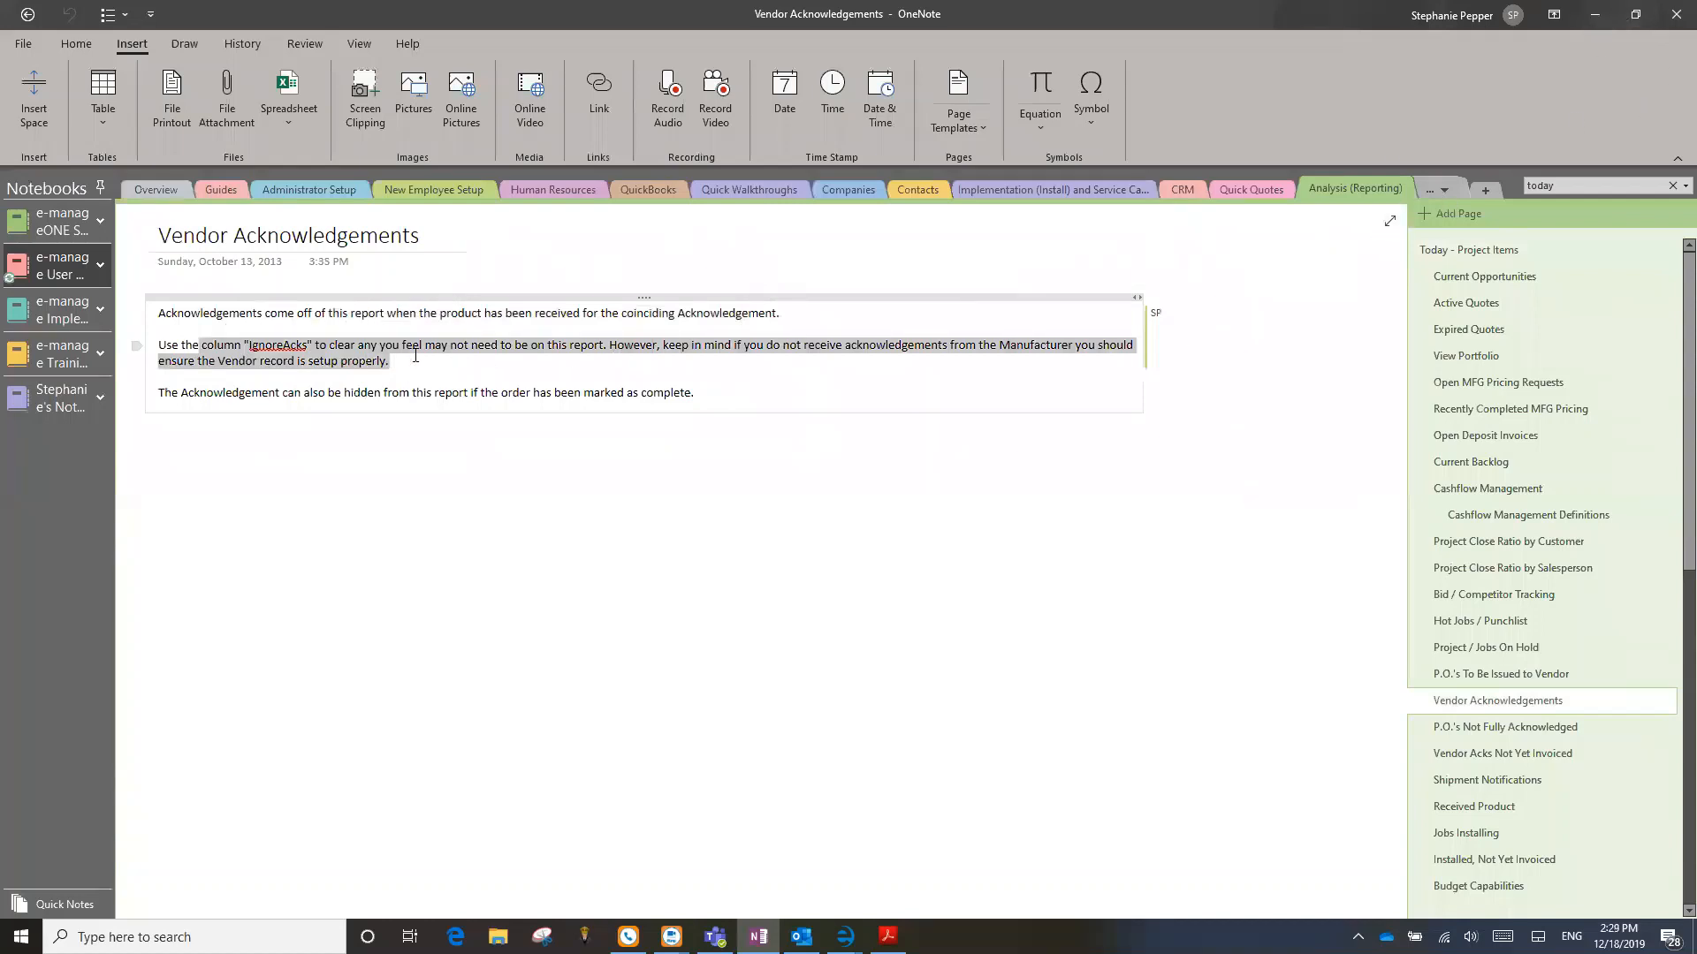
click(1619, 23)
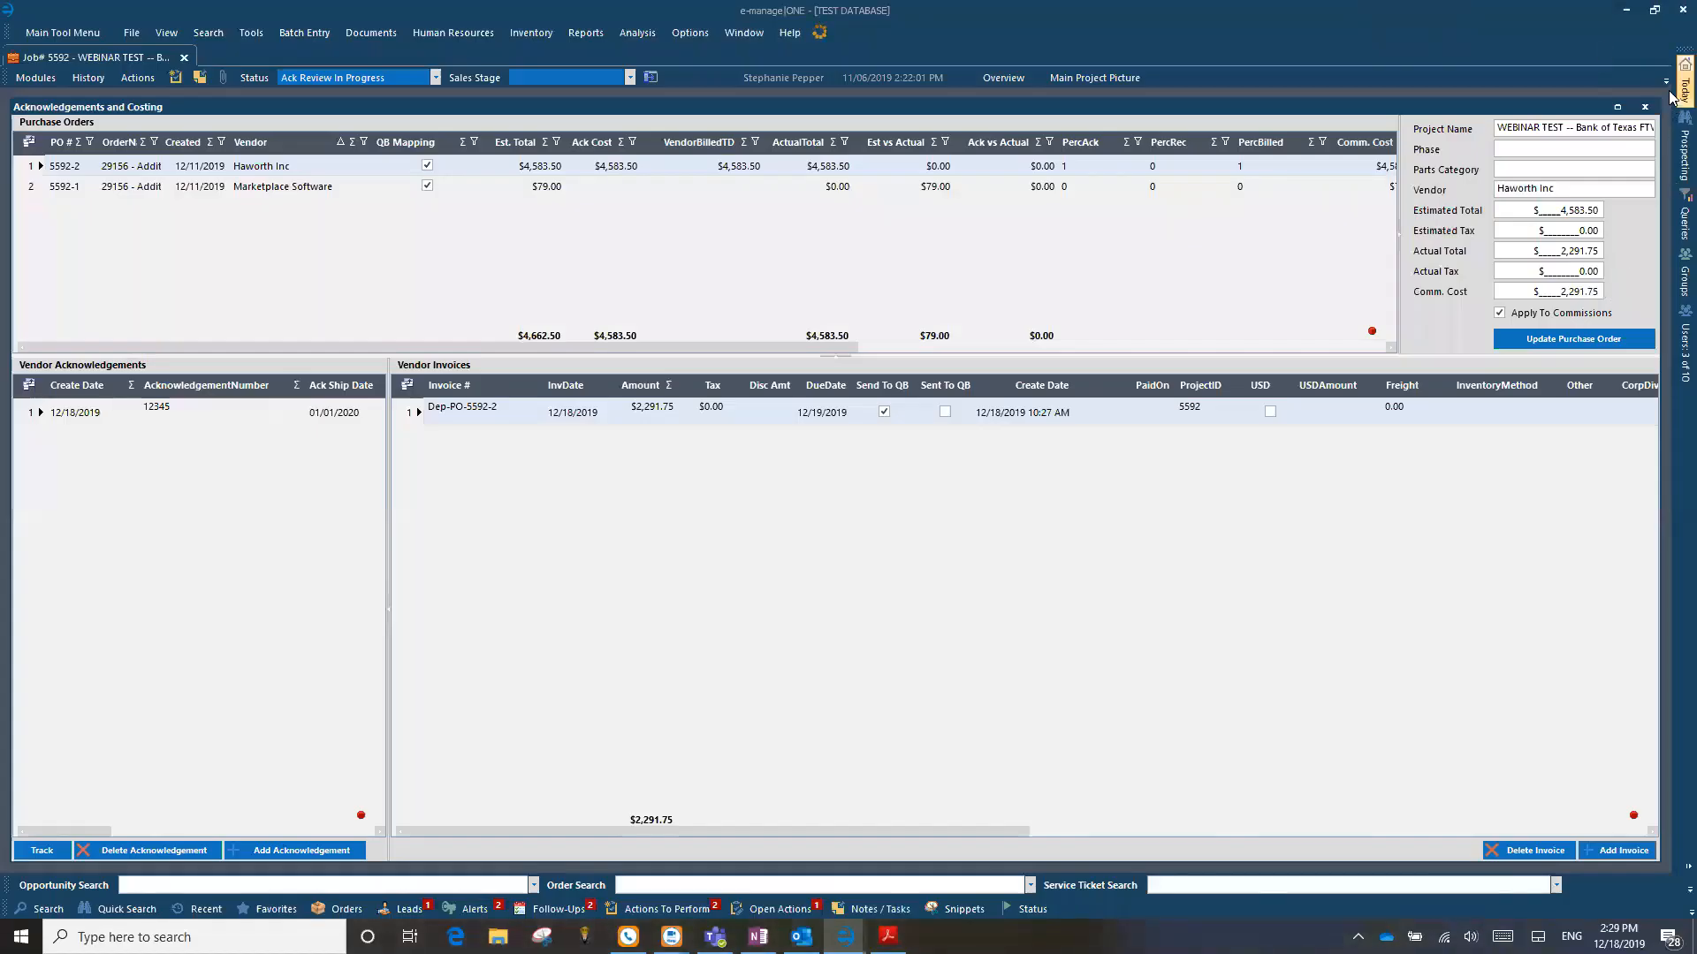
Step: Read the OneNote manual page on the P.O.'s Not Fully Acknowledged report, then return to the e-manage|ONE job
mouse_move(1672, 97)
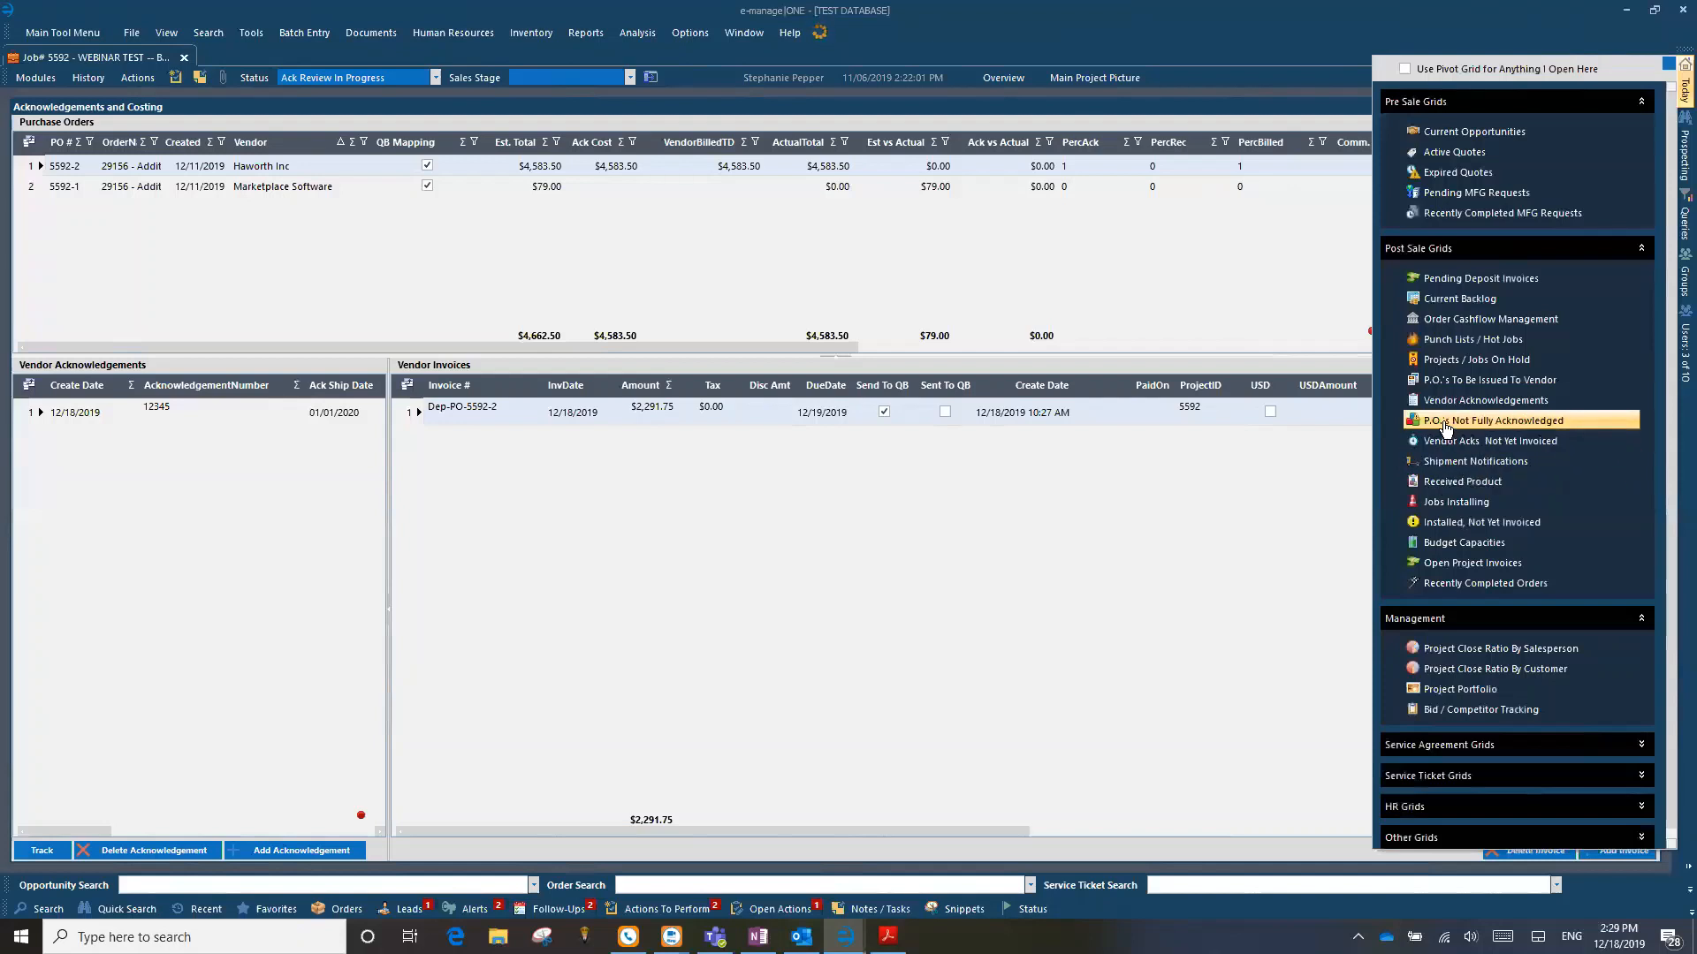
click(758, 936)
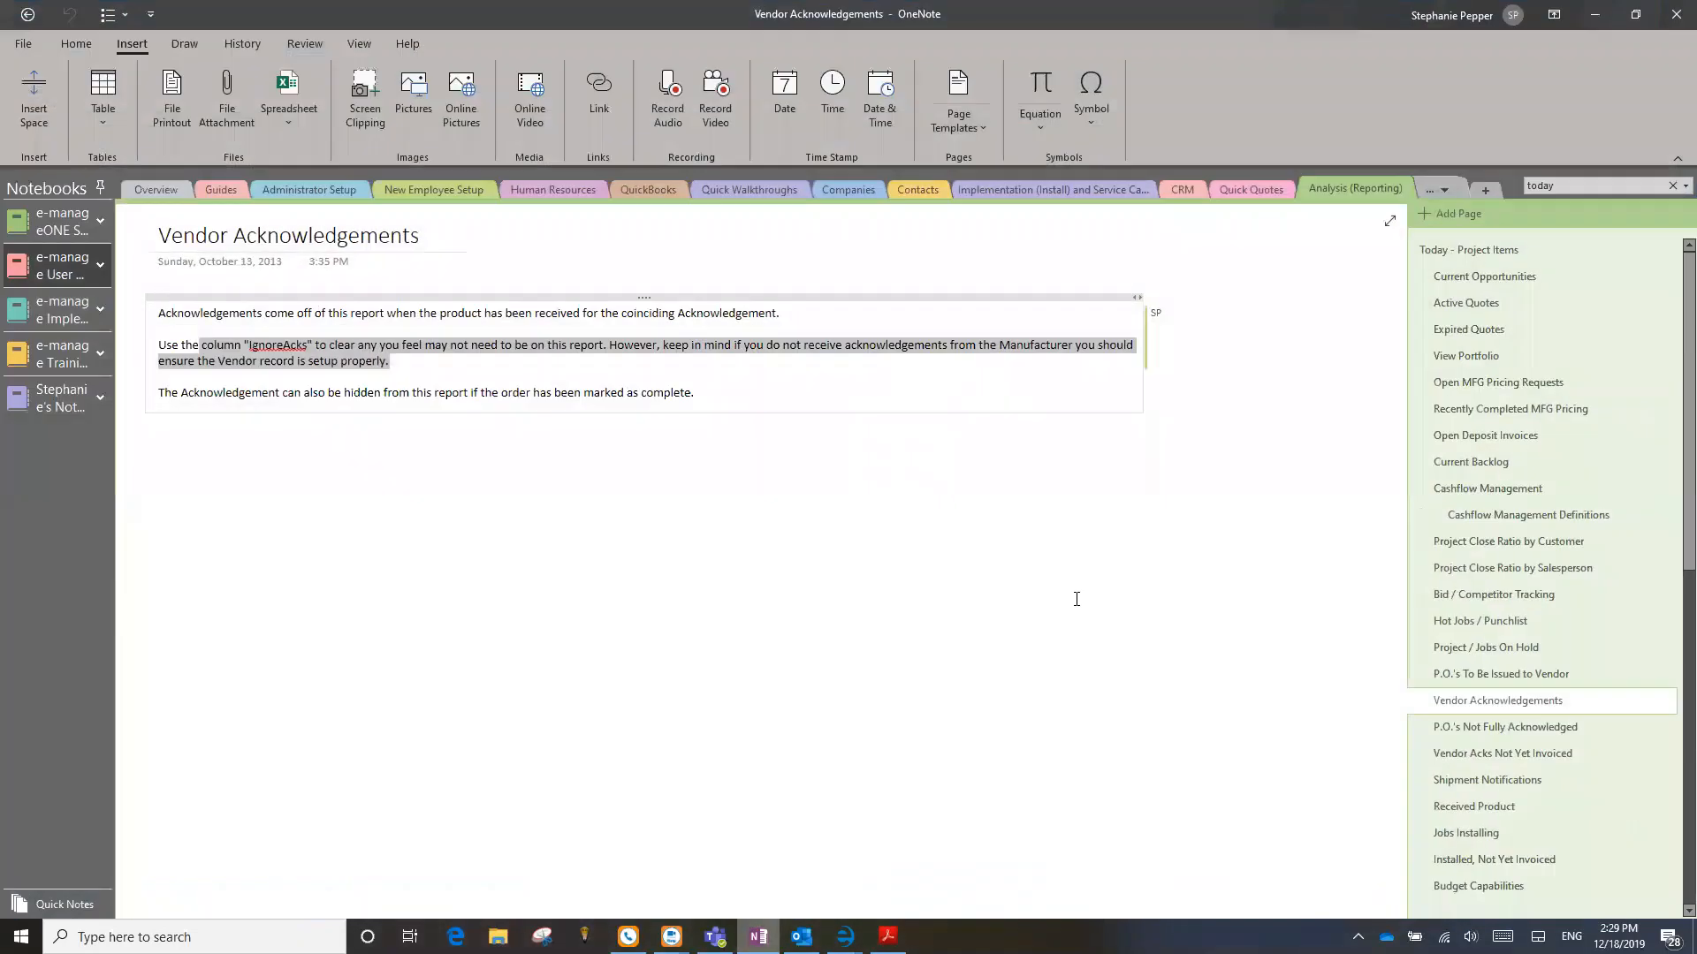
click(1513, 728)
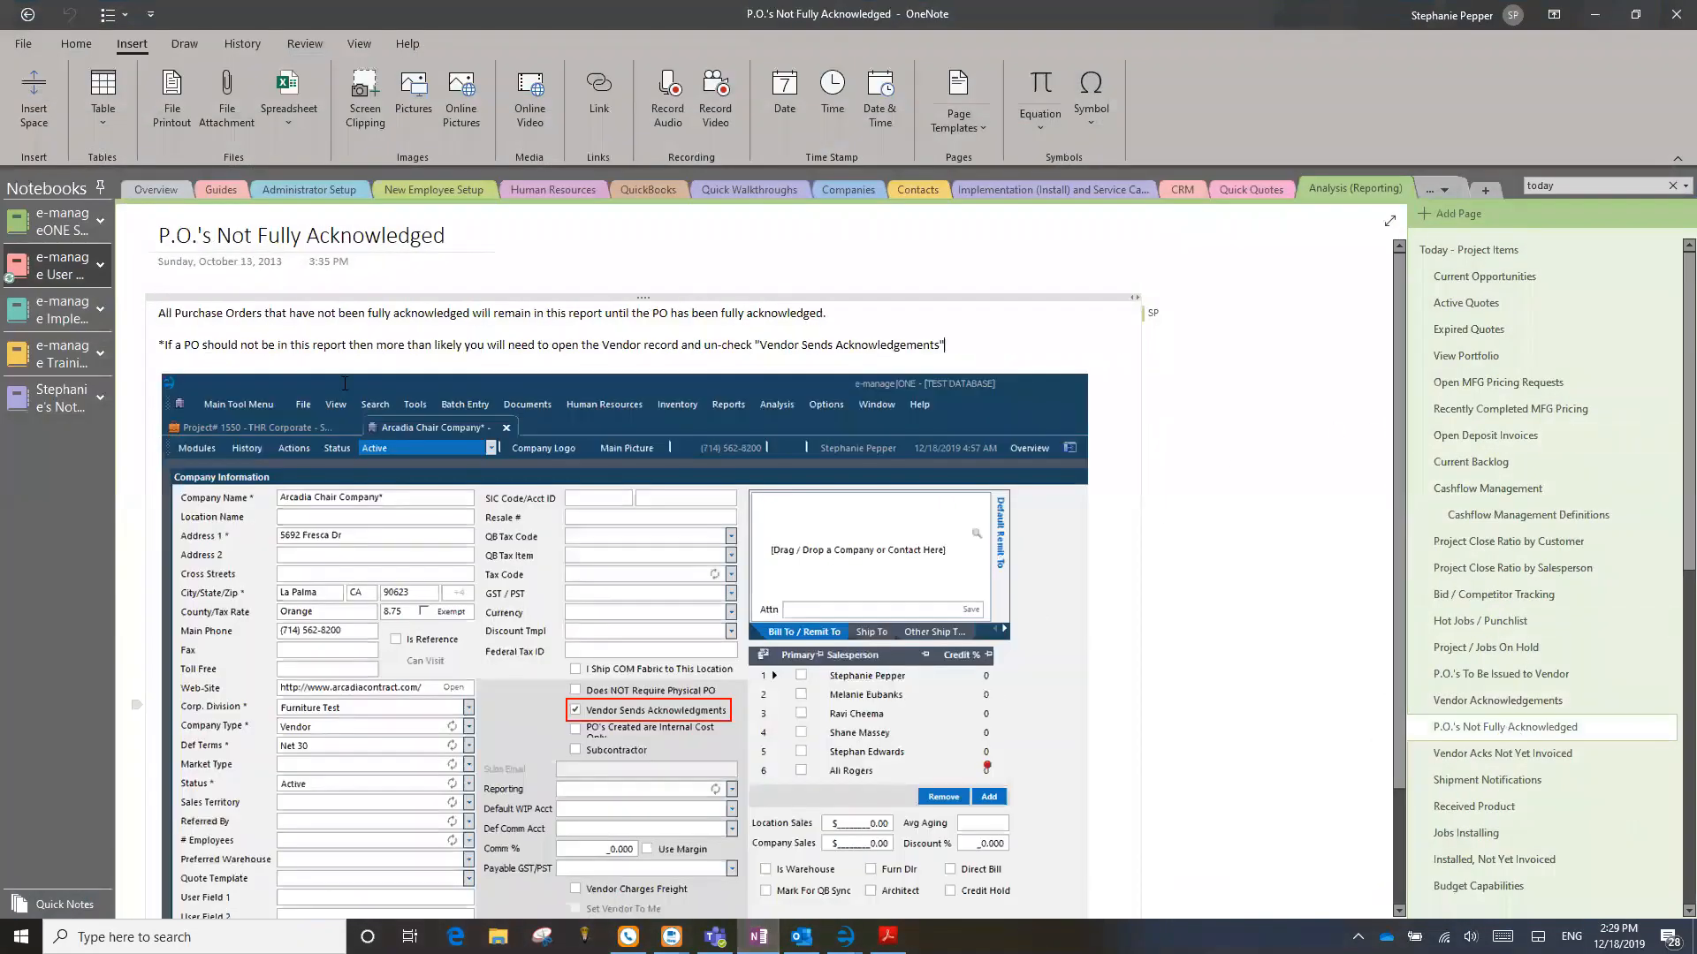
drag(331, 313, 827, 314)
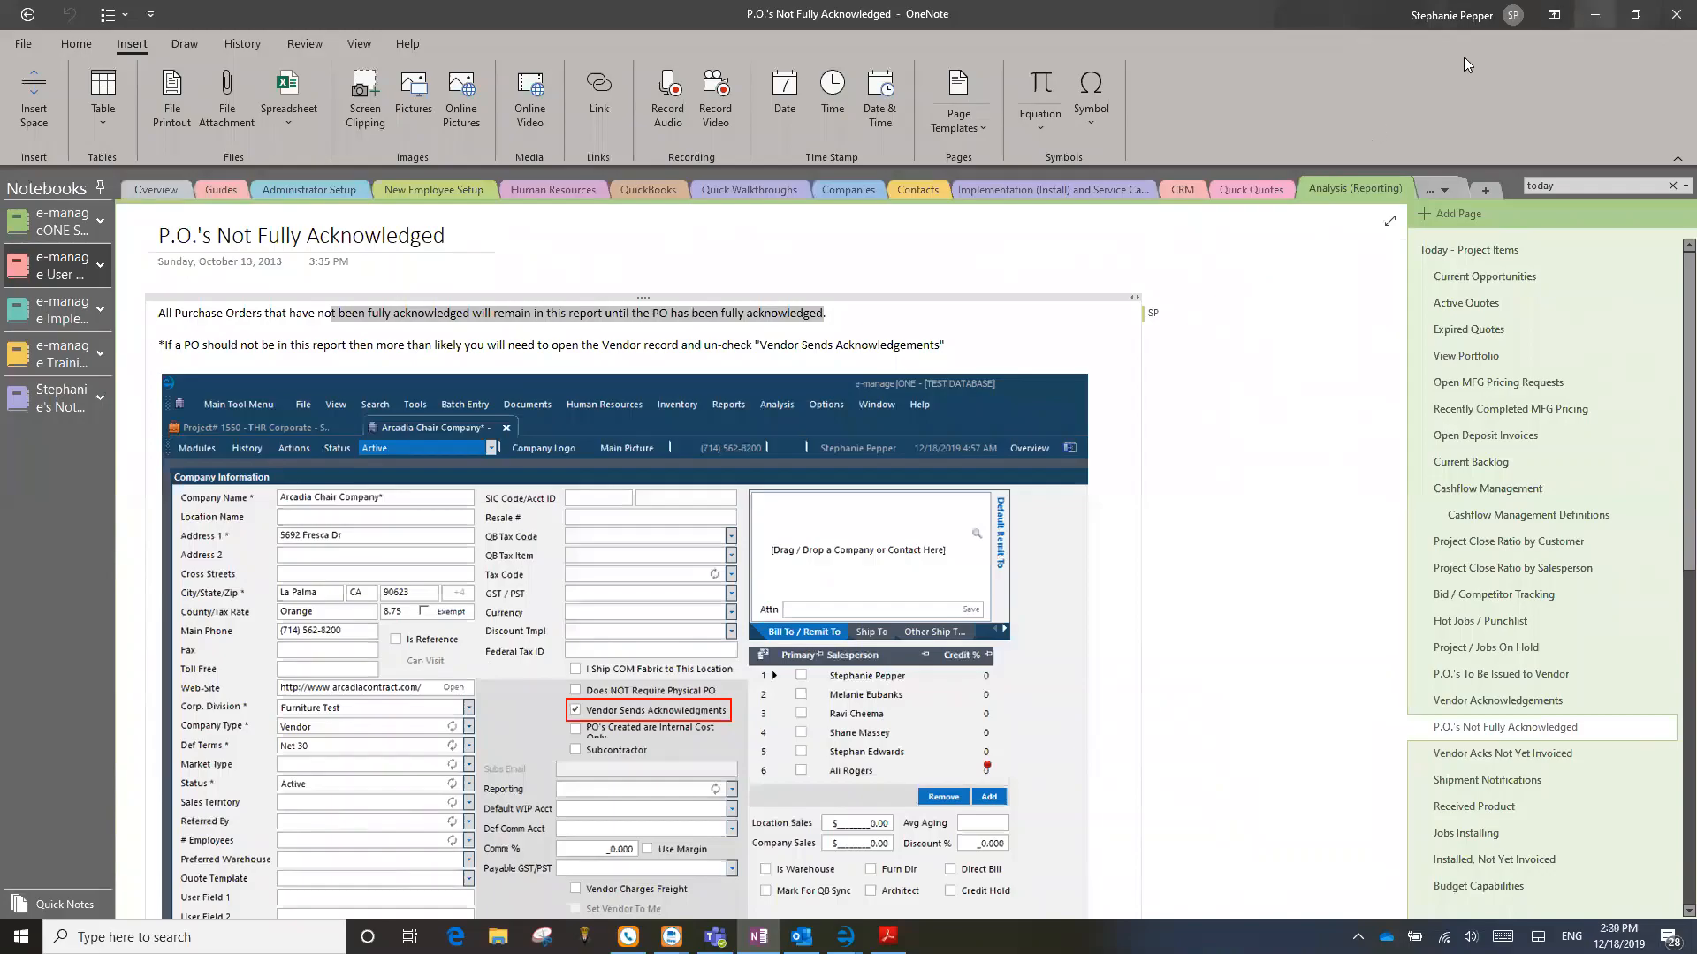
click(1594, 15)
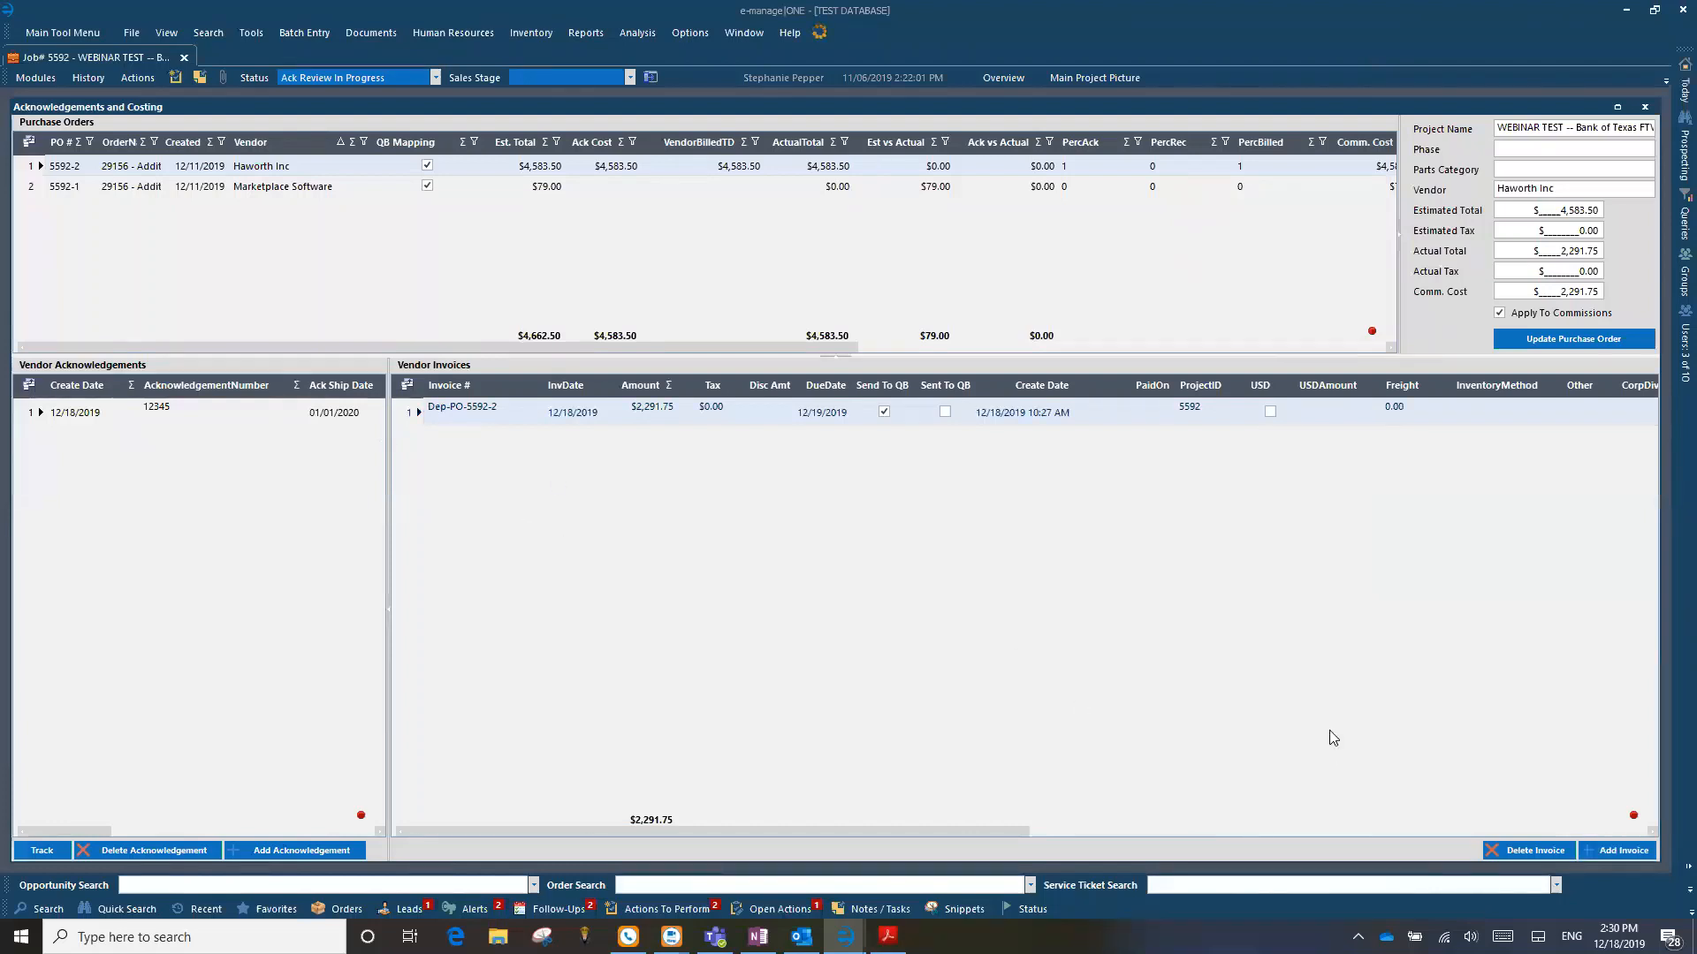
Step: Delete the deposit invoice from the Haworth purchase order and confirm the deletion
click(1535, 850)
click(862, 522)
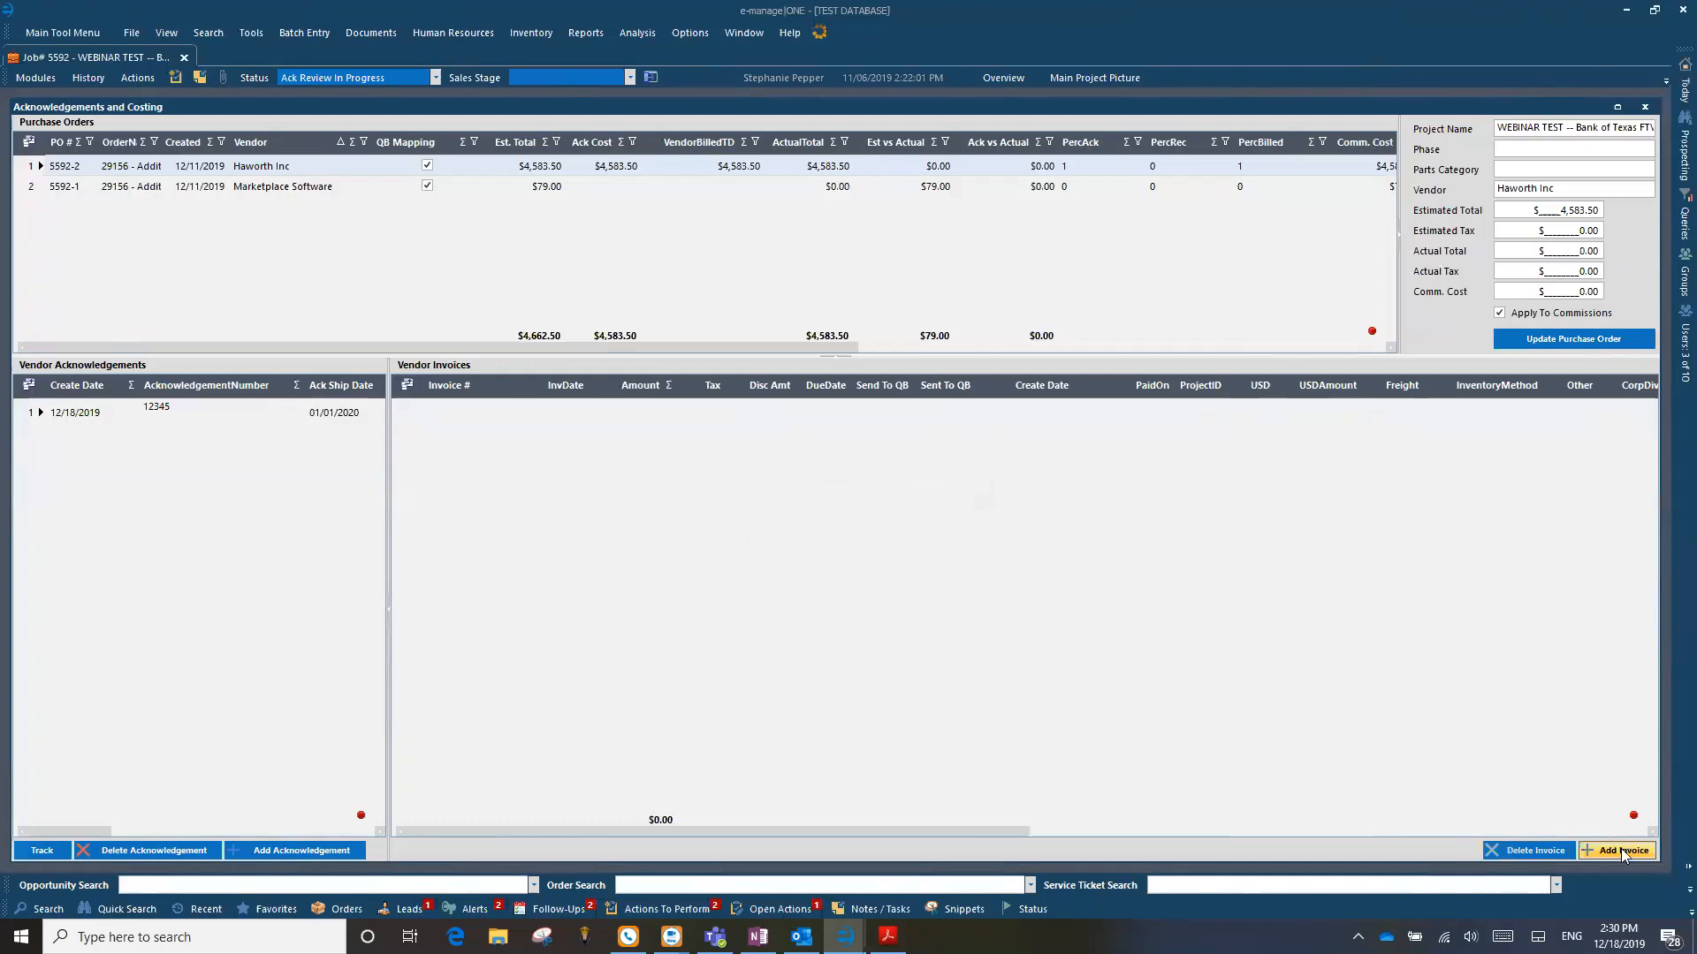
Step: Start a new Haworth vendor invoice numbered 12345 with an amount of $4,583.50 and apply acknowledgement 12345 to it
click(1622, 850)
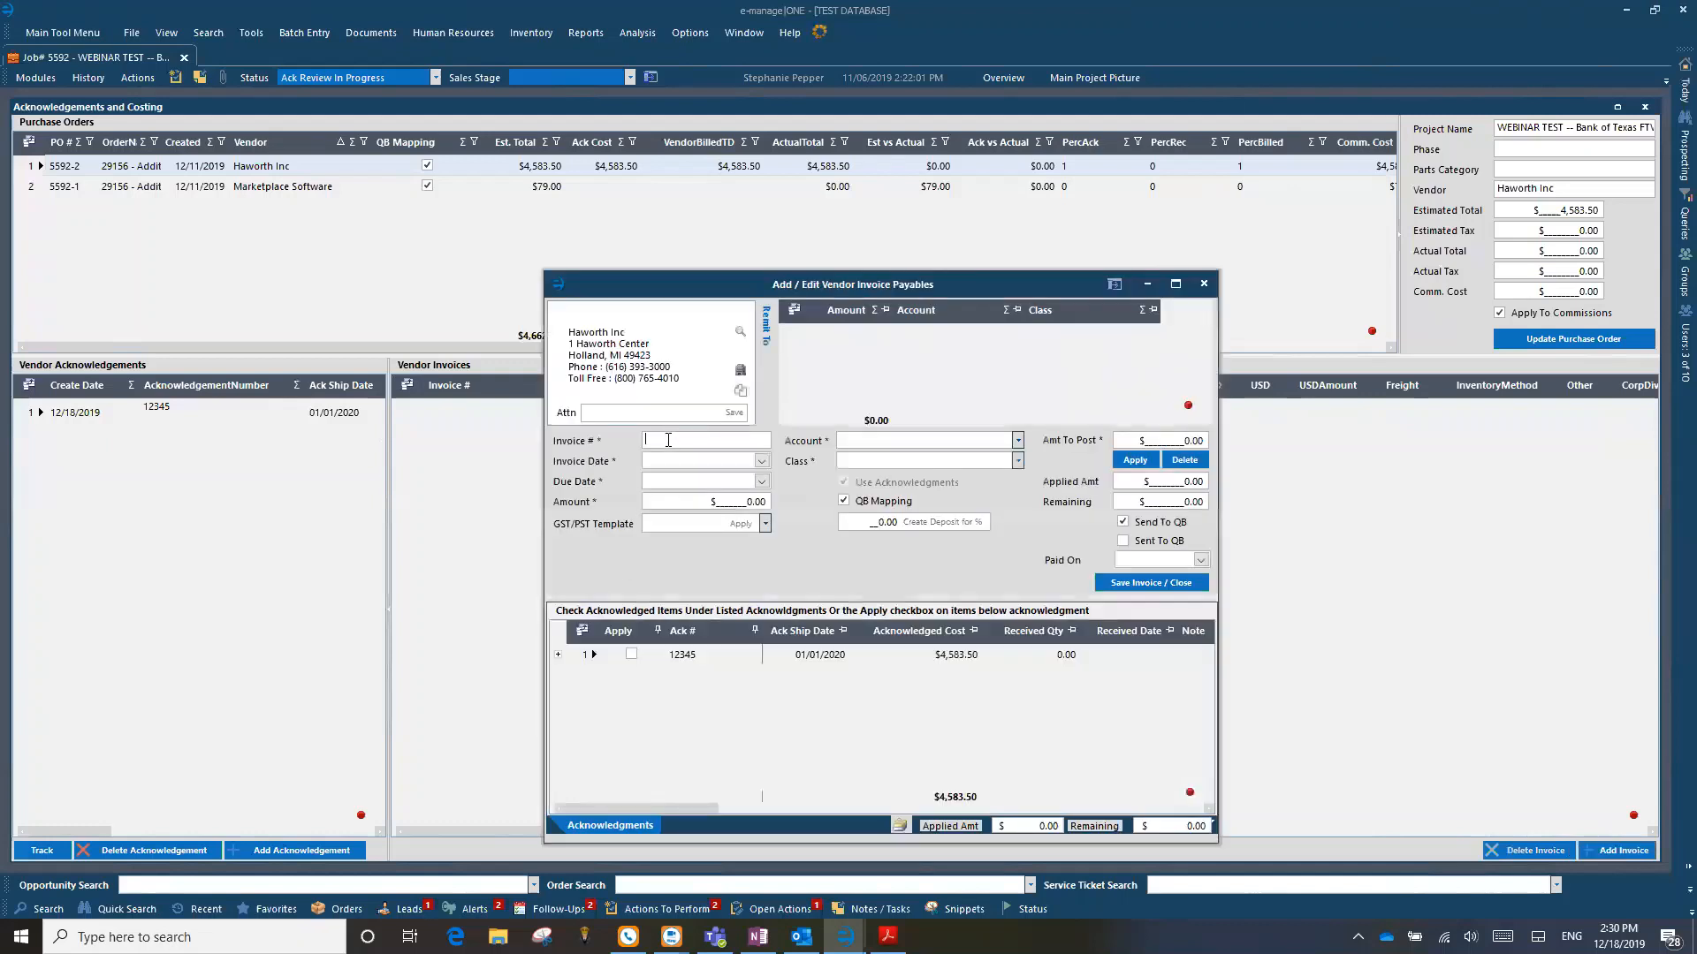
text(2345)
click(631, 660)
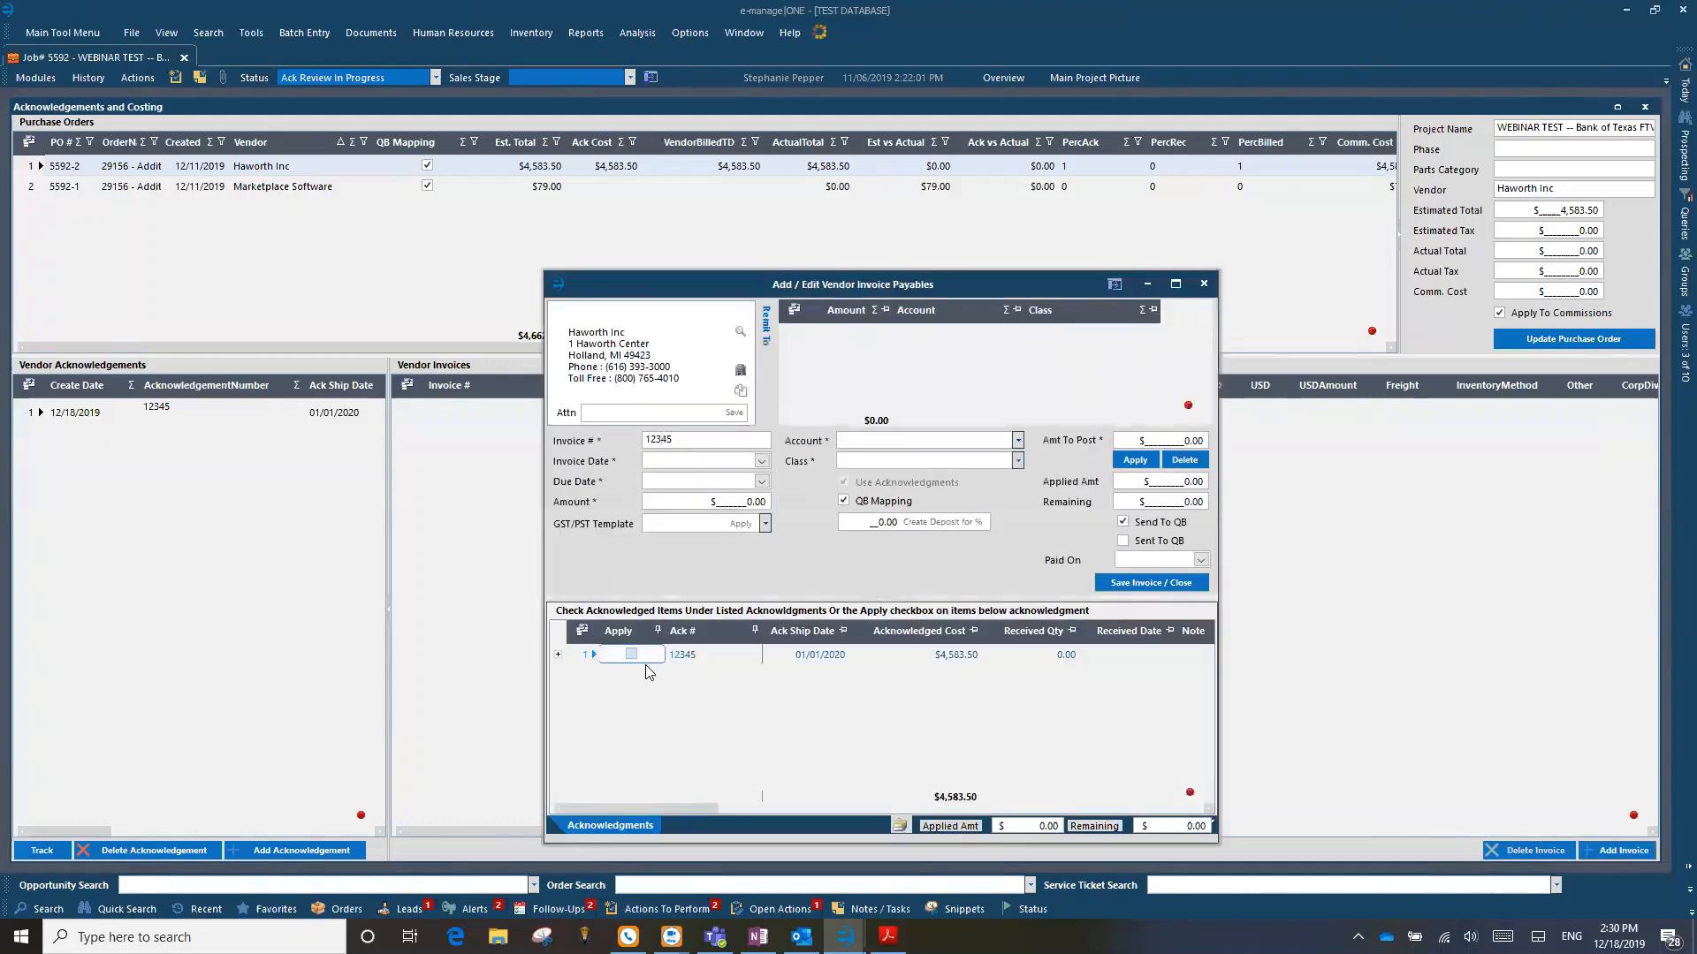
click(744, 501)
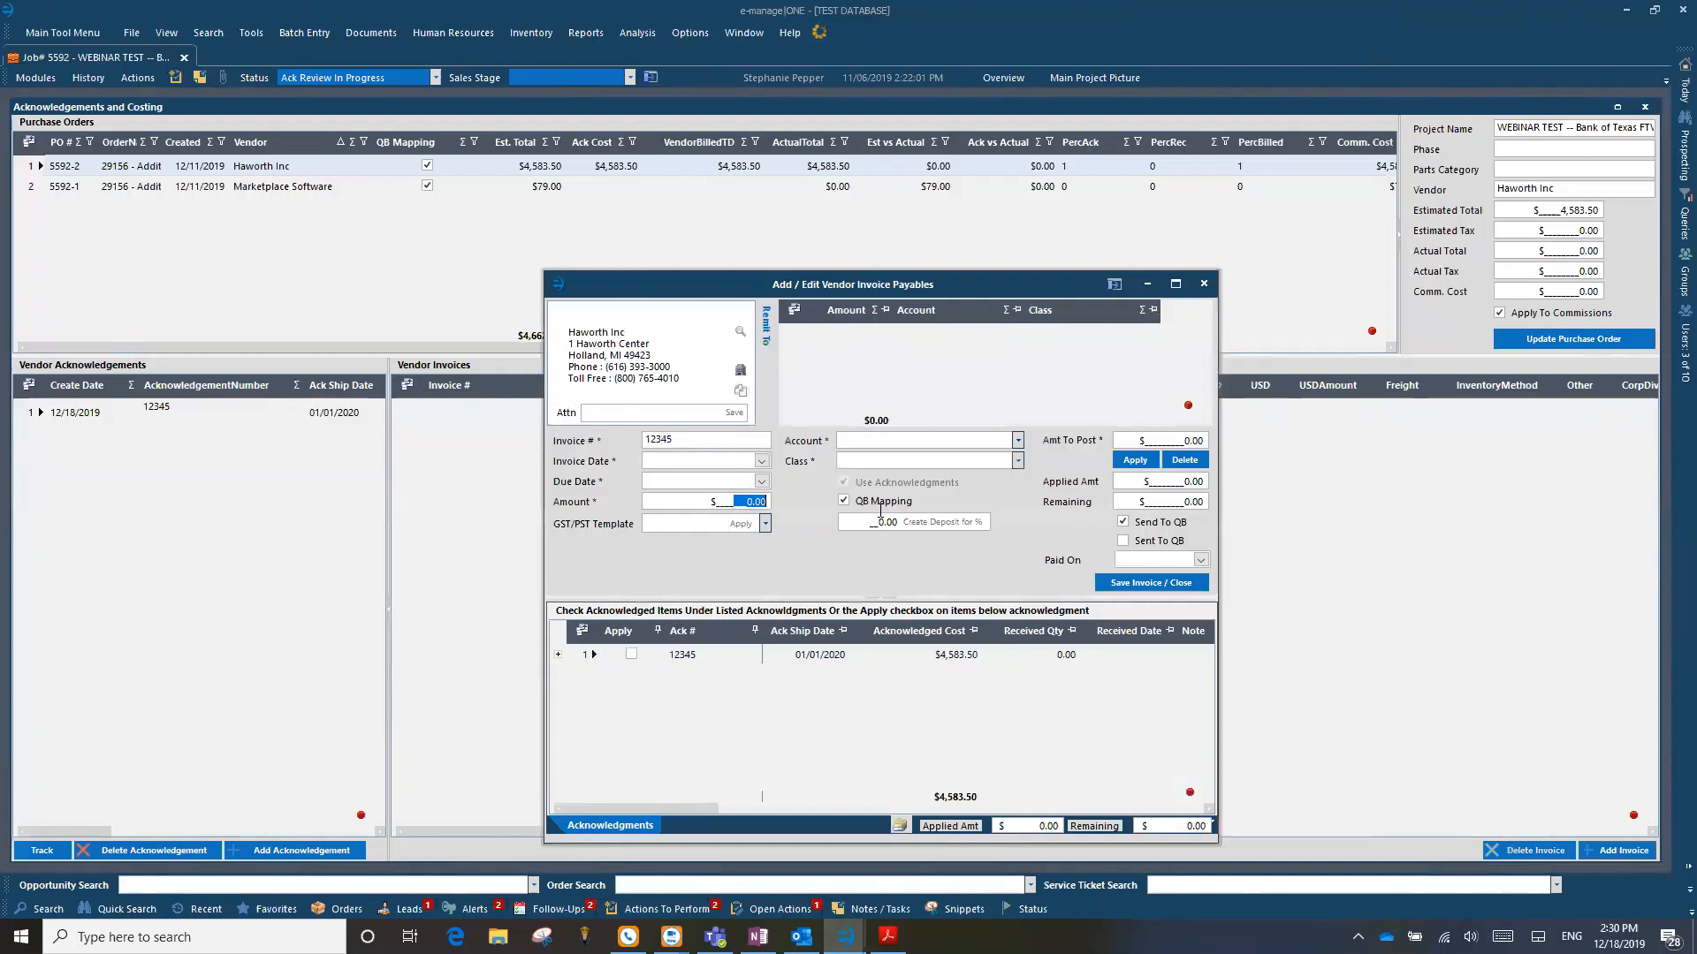
text(4583.50)
click(631, 655)
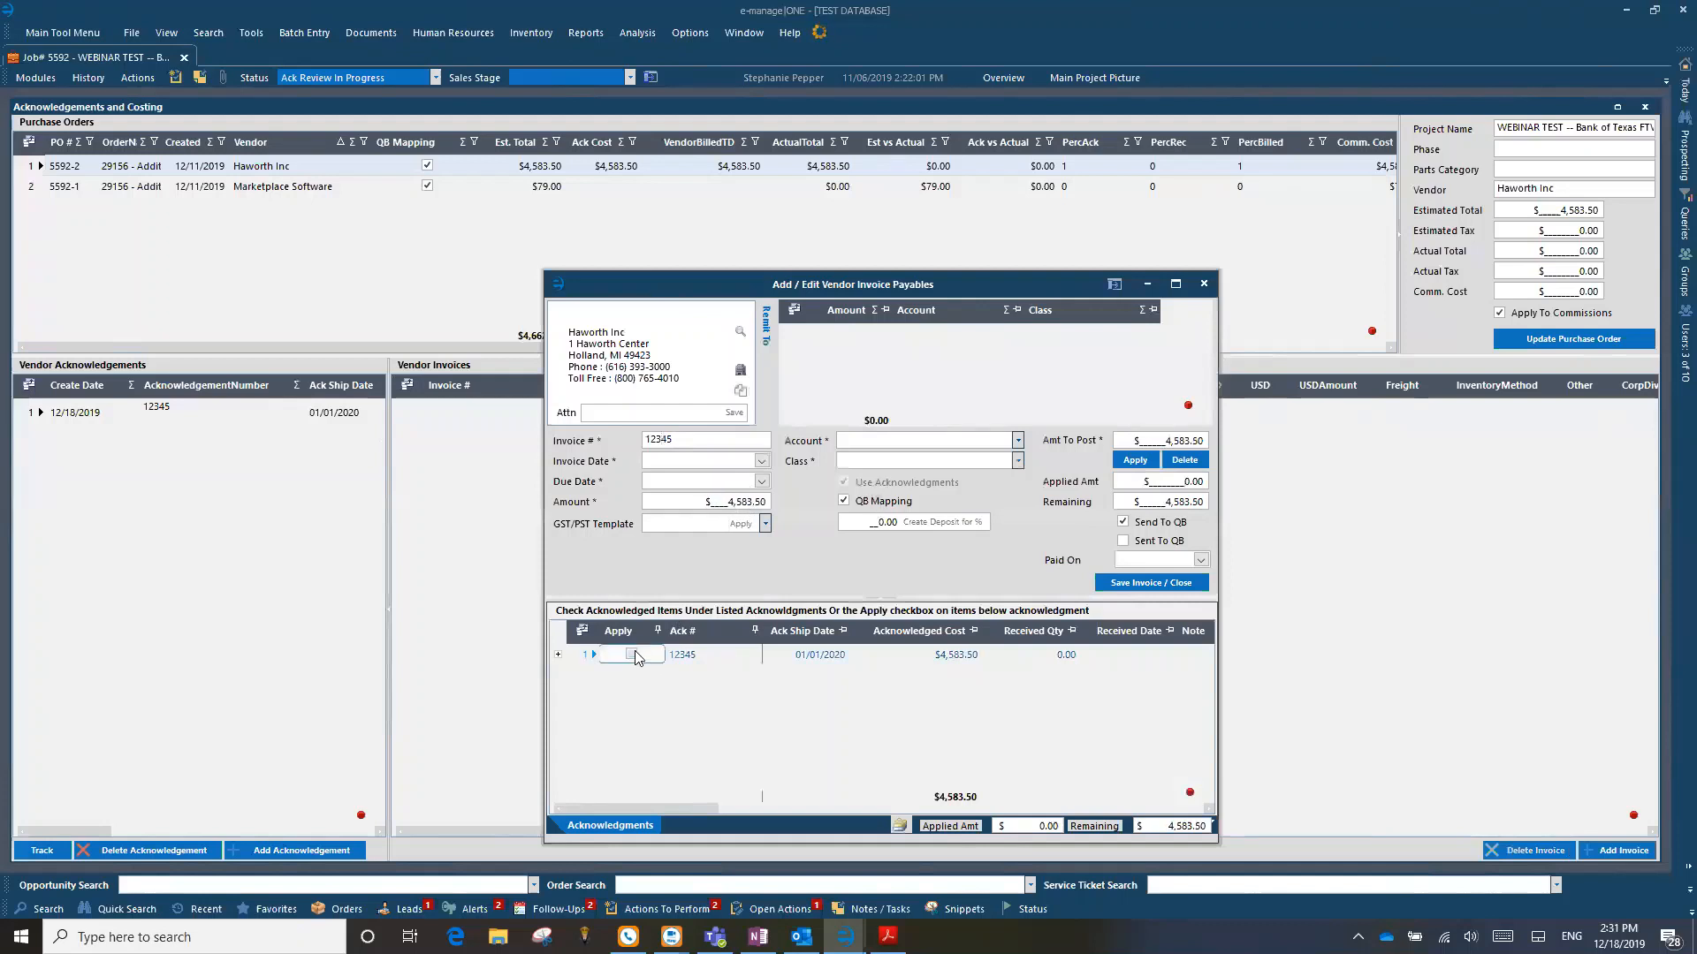
click(651, 725)
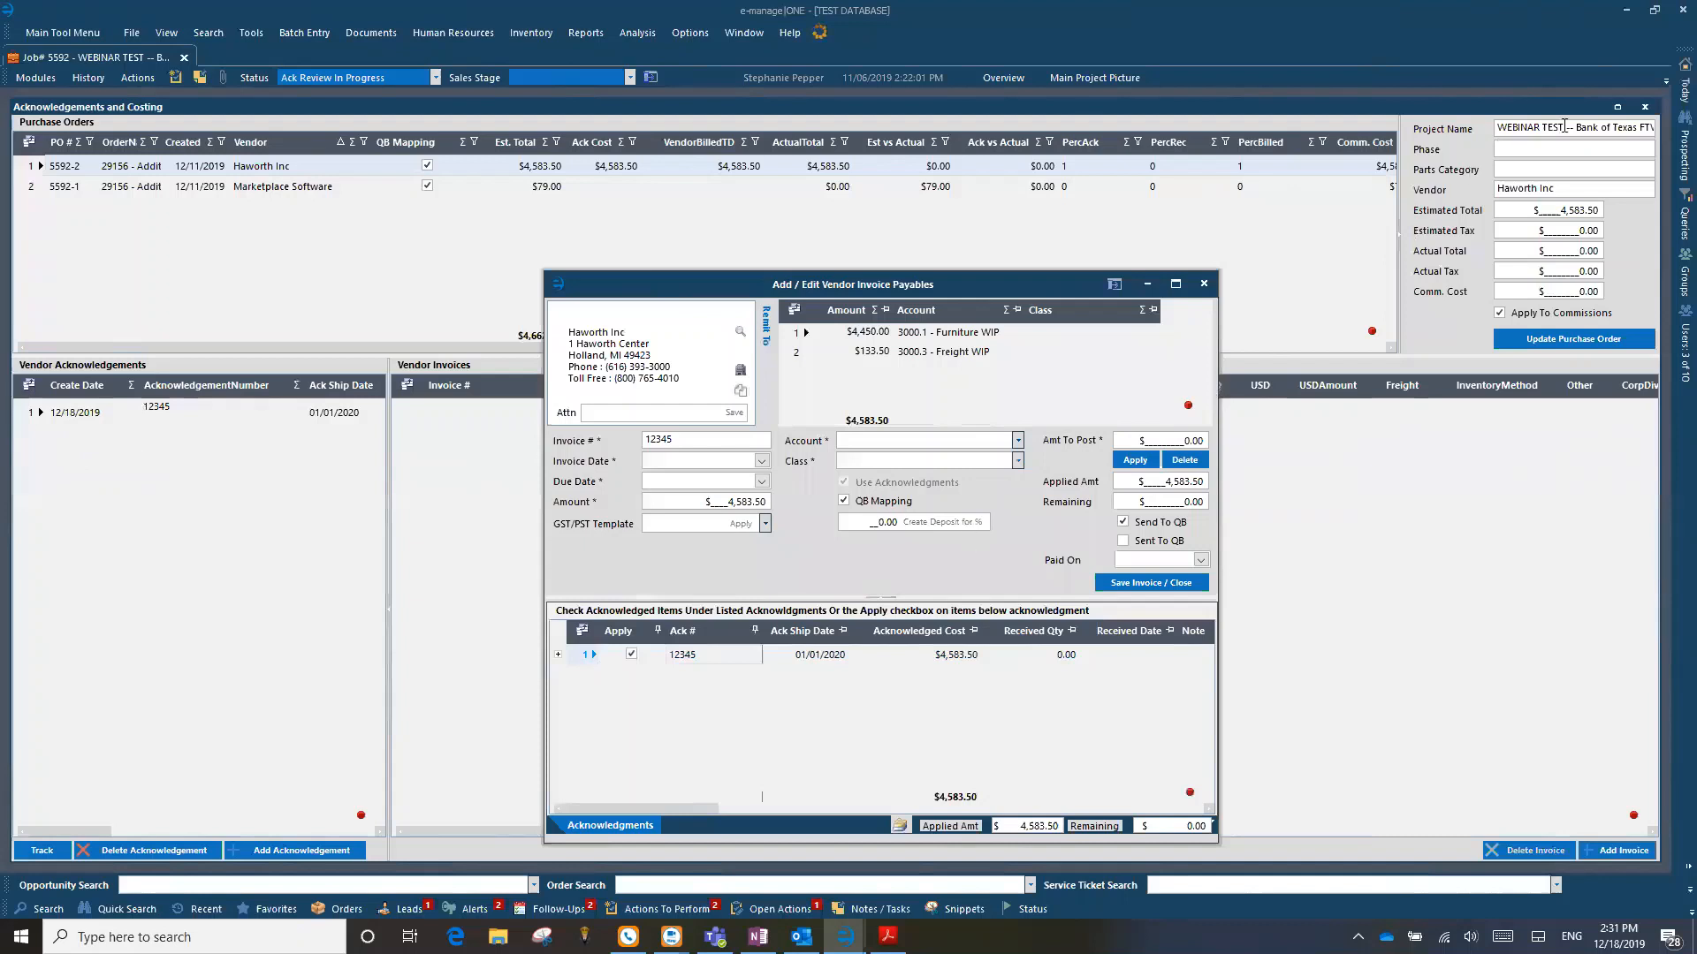
Step: Clear the furniture and freight account distribution from the $4,583.50 vendor invoice
mouse_move(1672, 94)
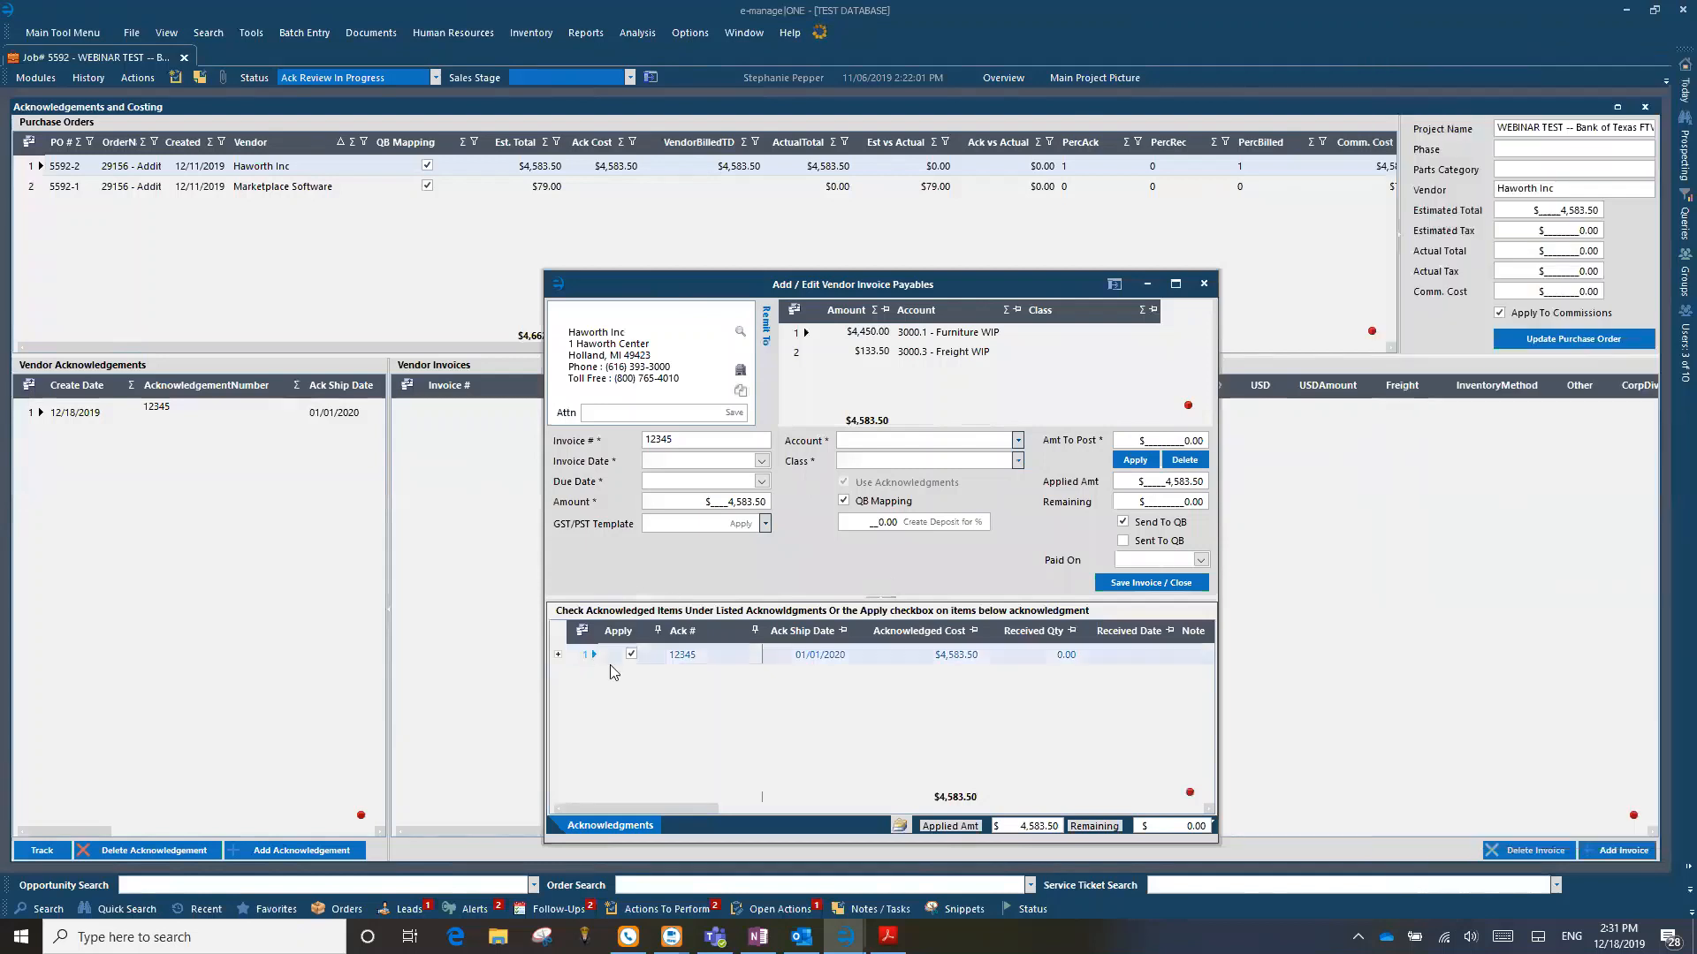
click(900, 824)
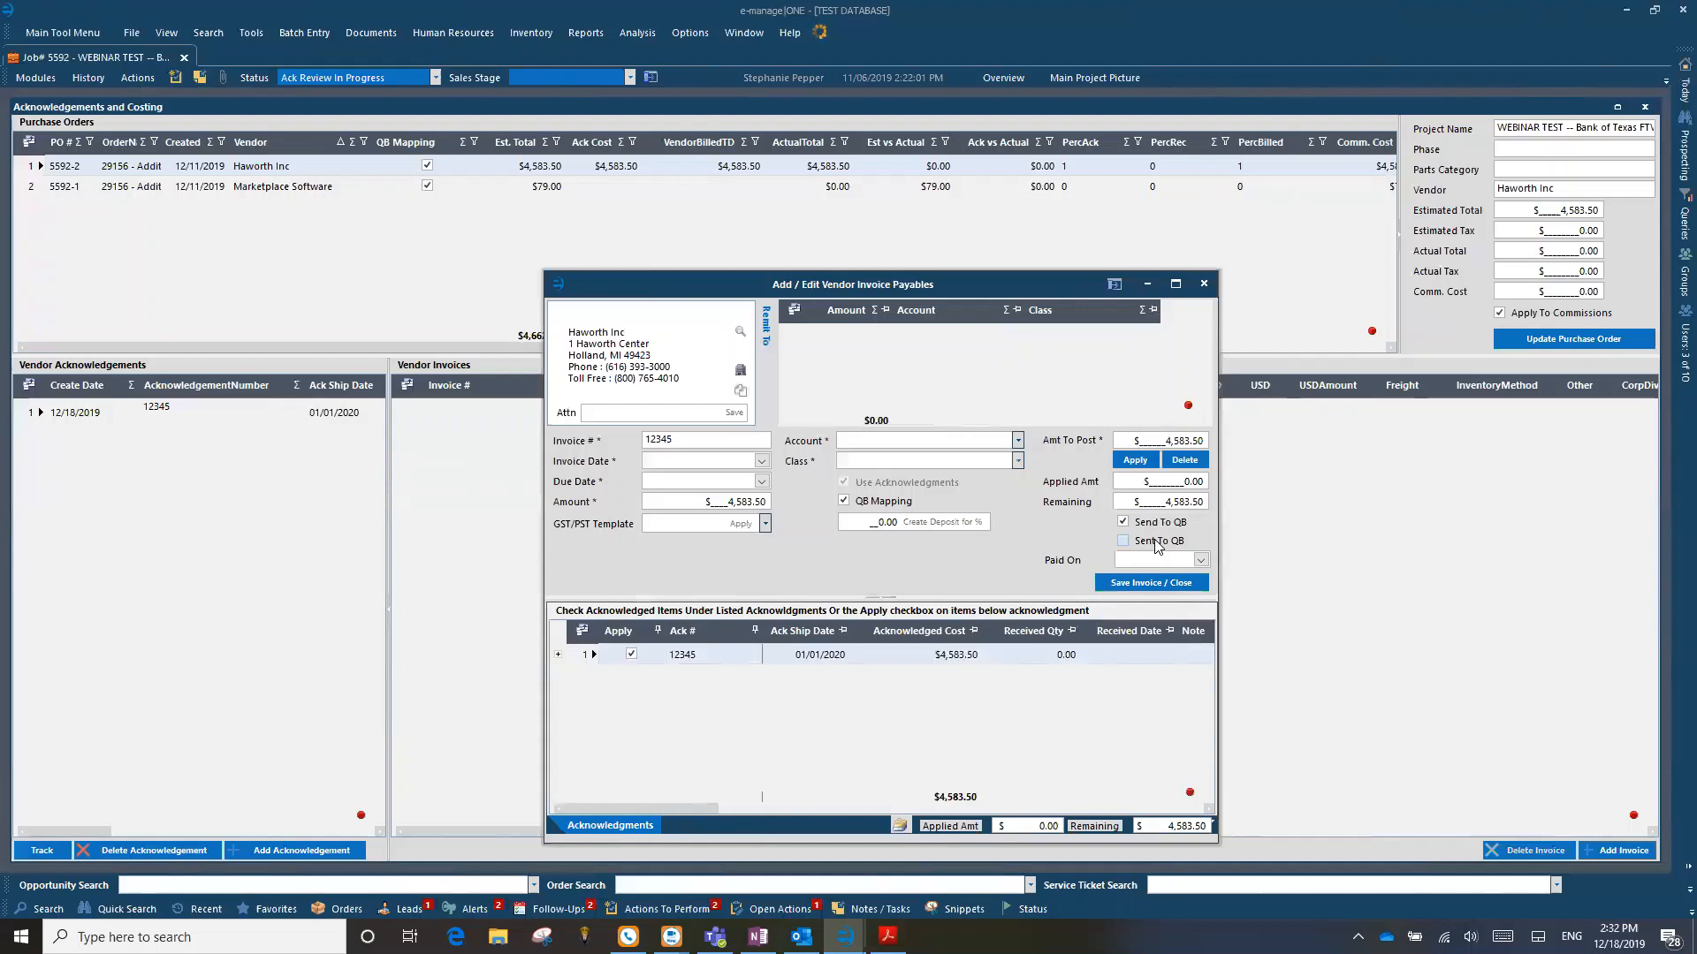
Step: Discard the unfinished $4,583.50 vendor invoice and create a 50% deposit invoice for the Haworth purchase order
click(1123, 522)
click(1206, 281)
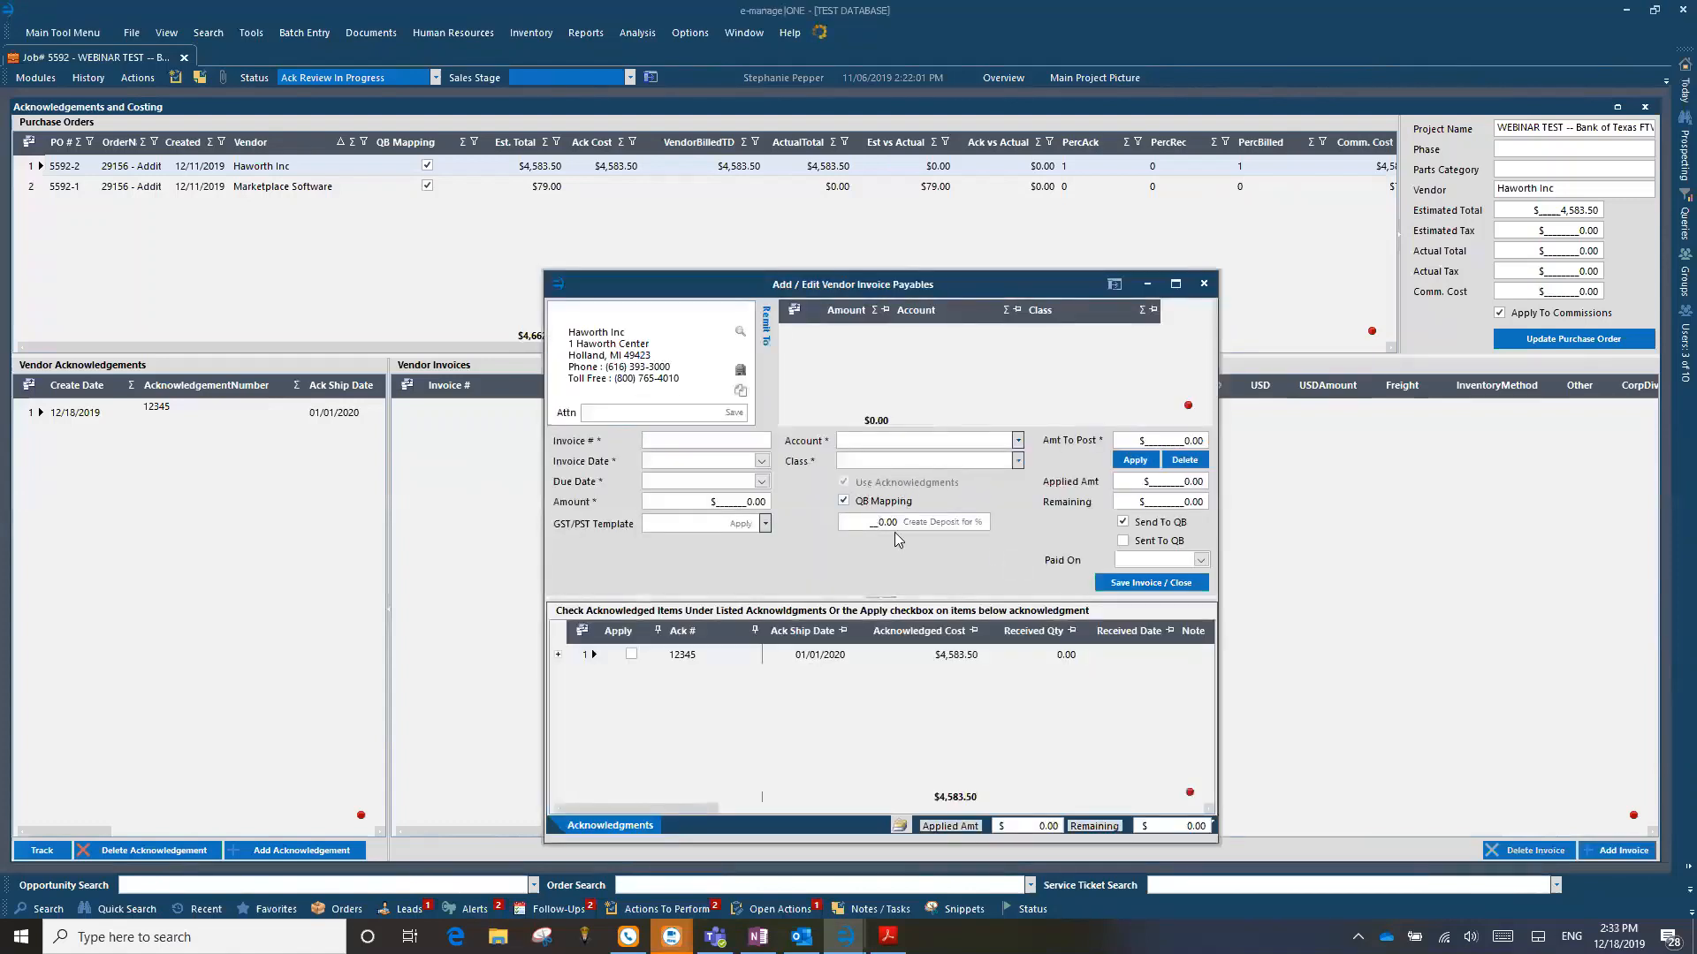
click(876, 522)
text(50)
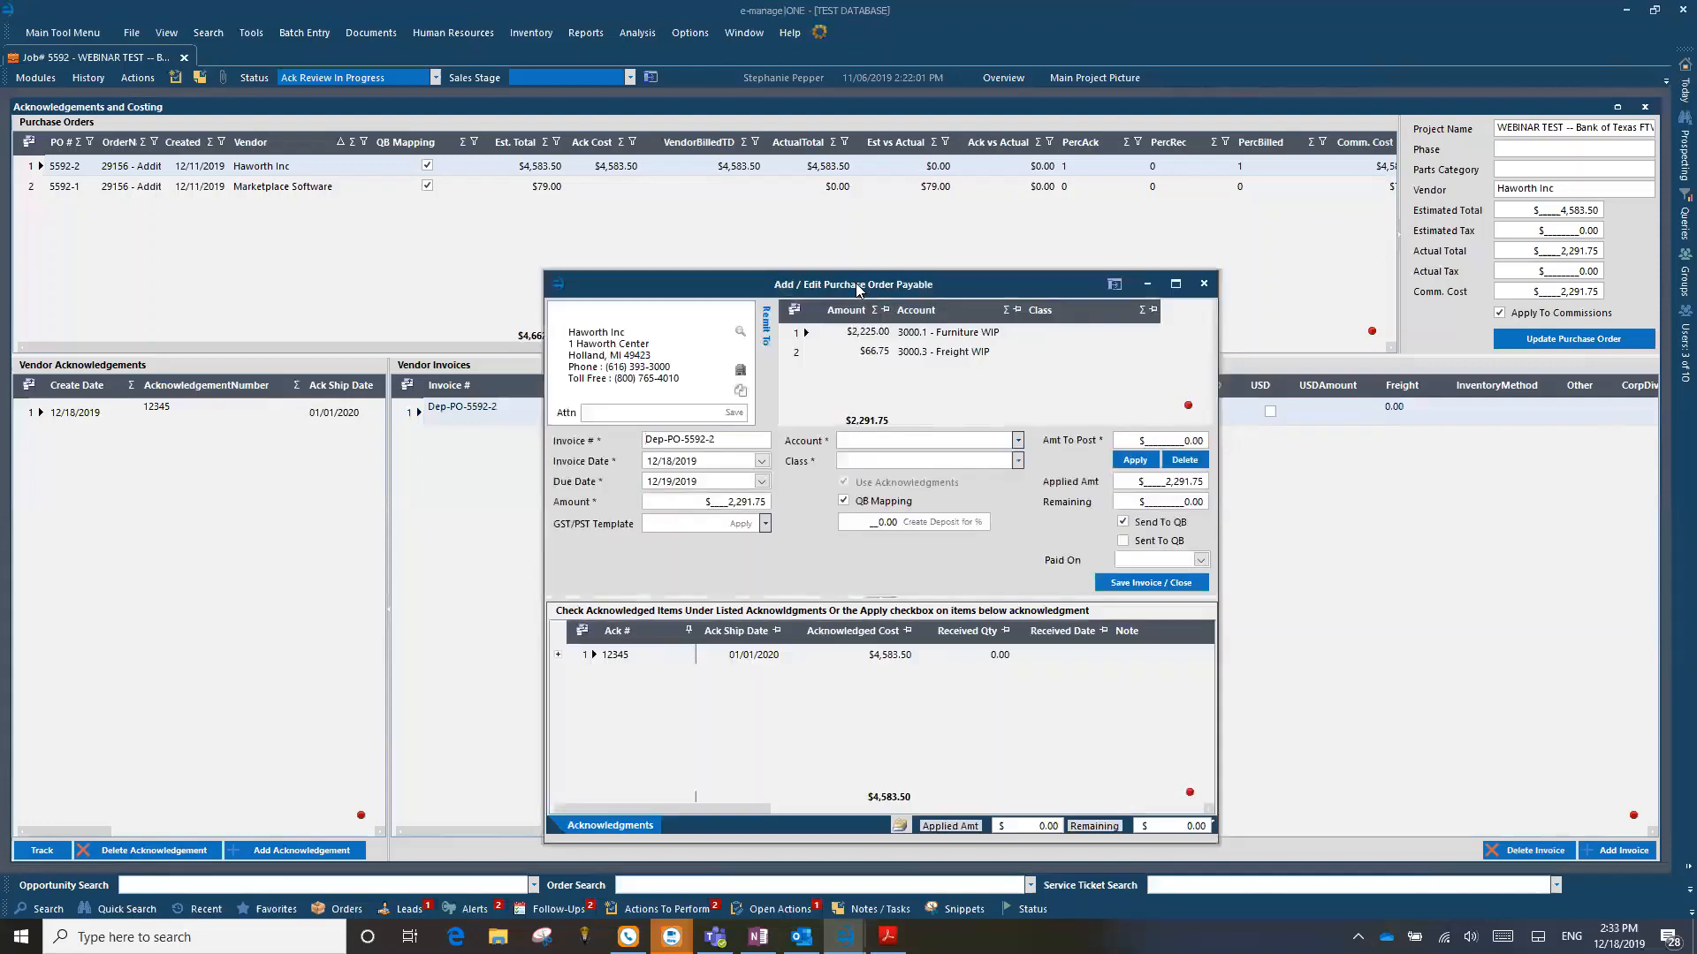
Step: Review the furniture and freight account split and the acknowledgement on the Haworth deposit invoice, and close it
drag(856, 285, 862, 181)
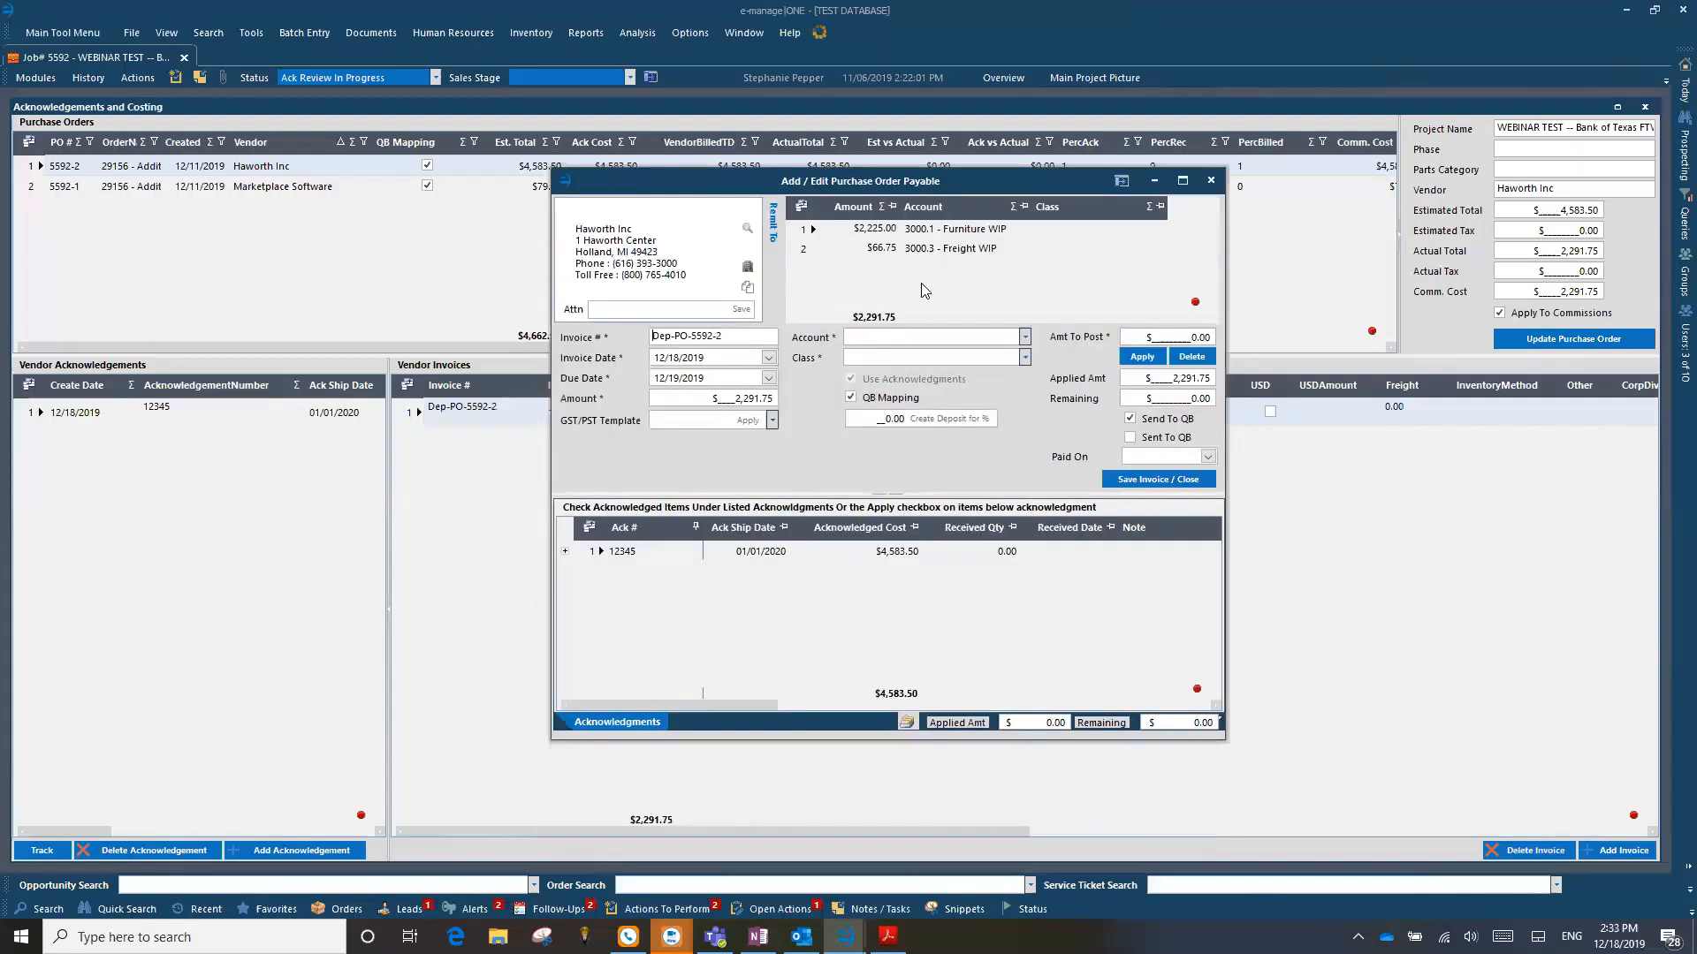
click(827, 249)
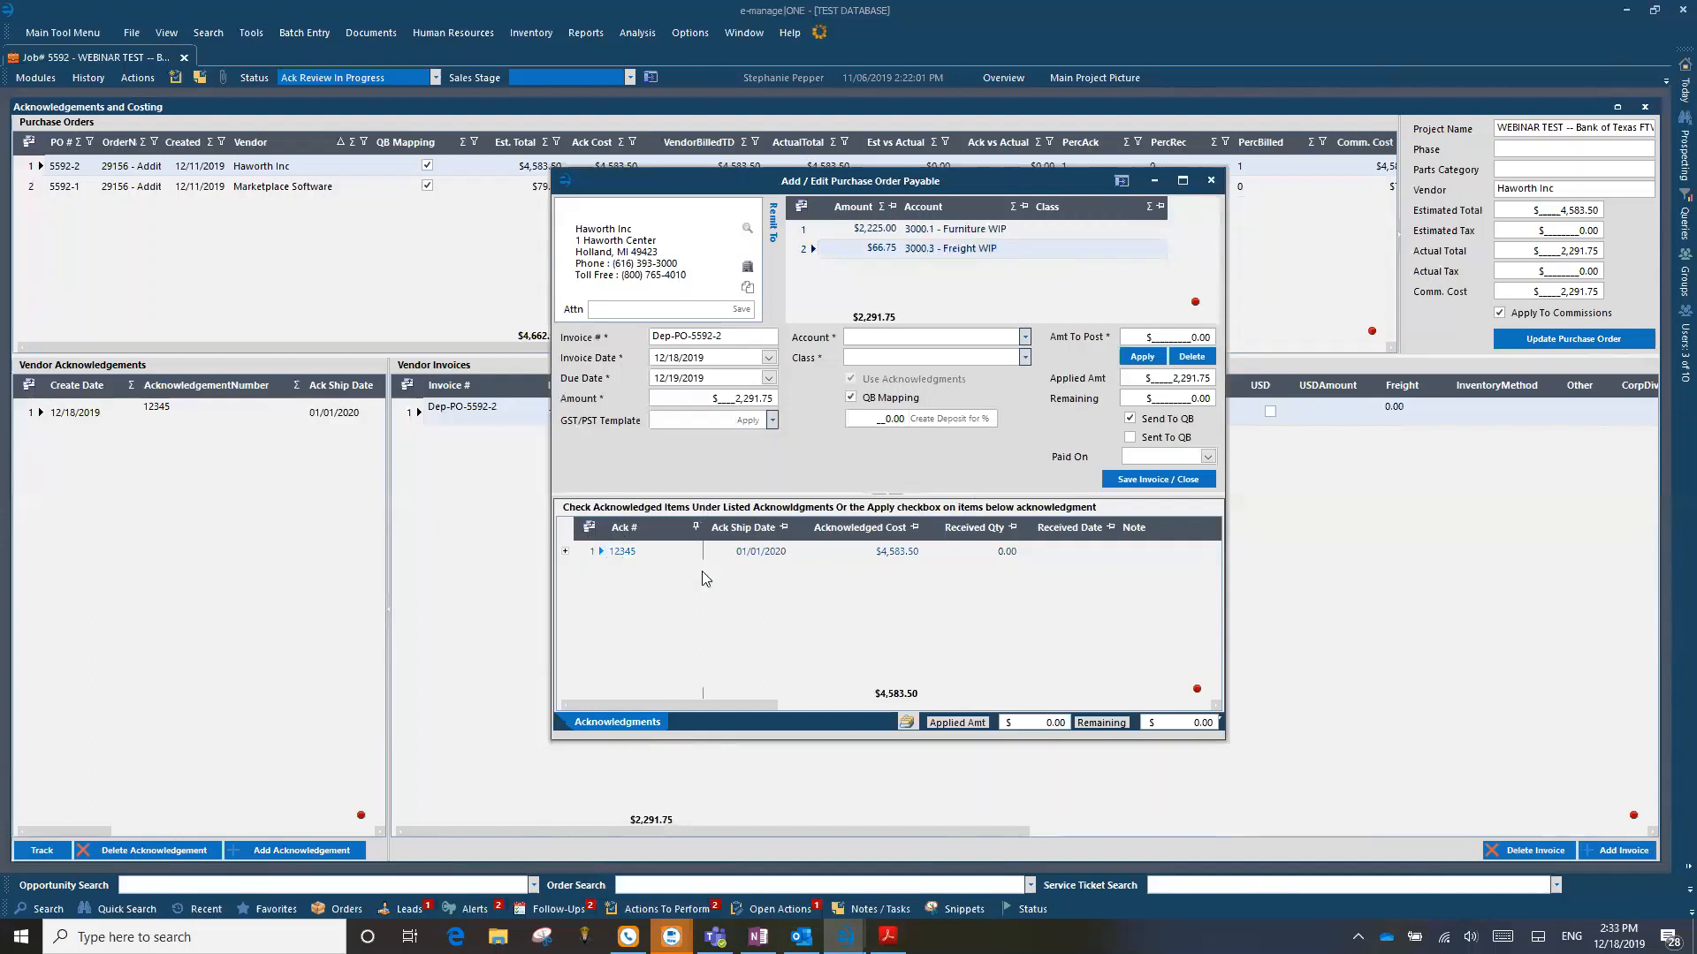
click(643, 552)
click(1216, 184)
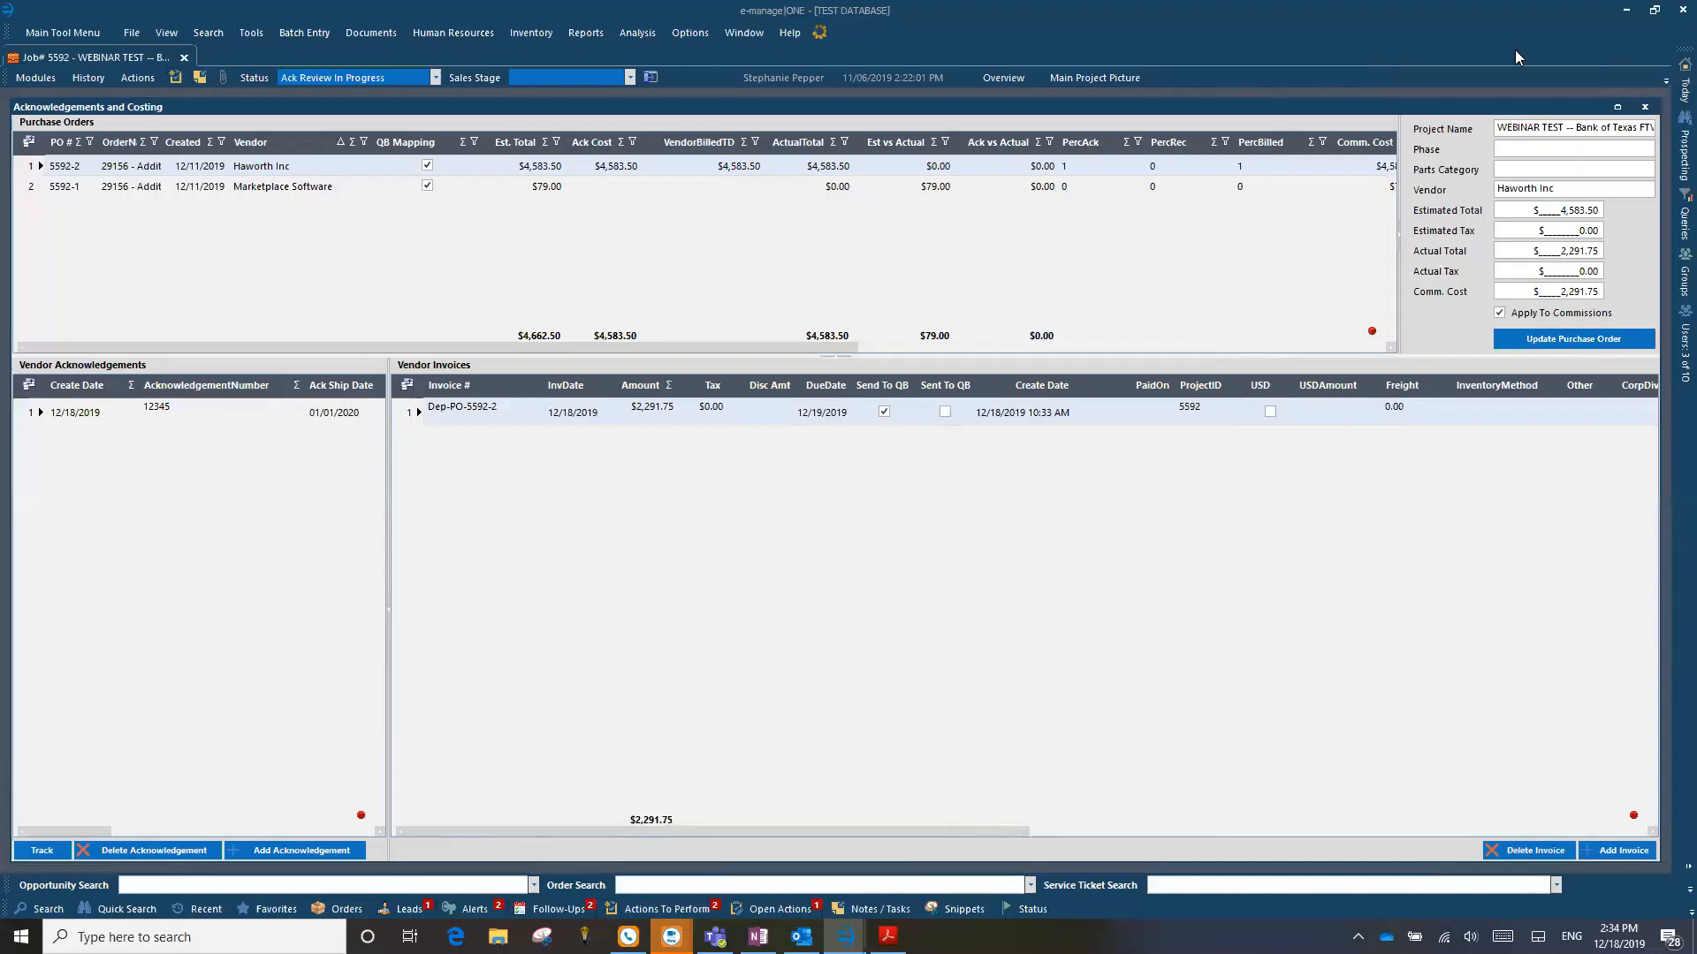
click(451, 32)
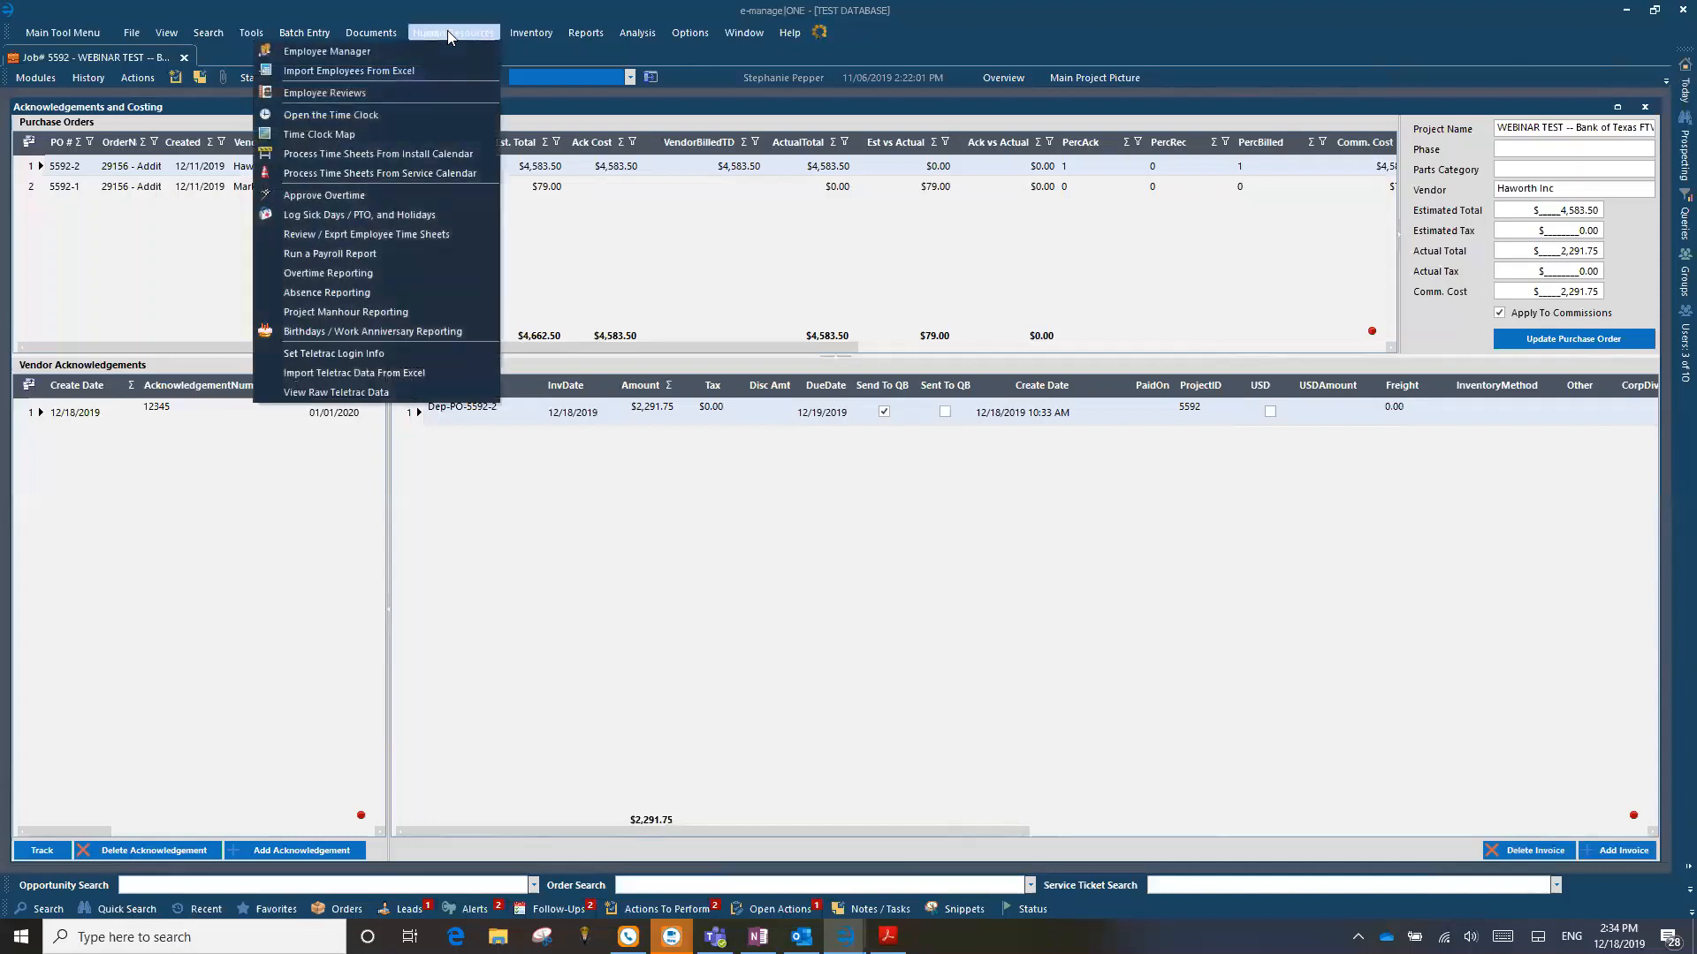
click(297, 27)
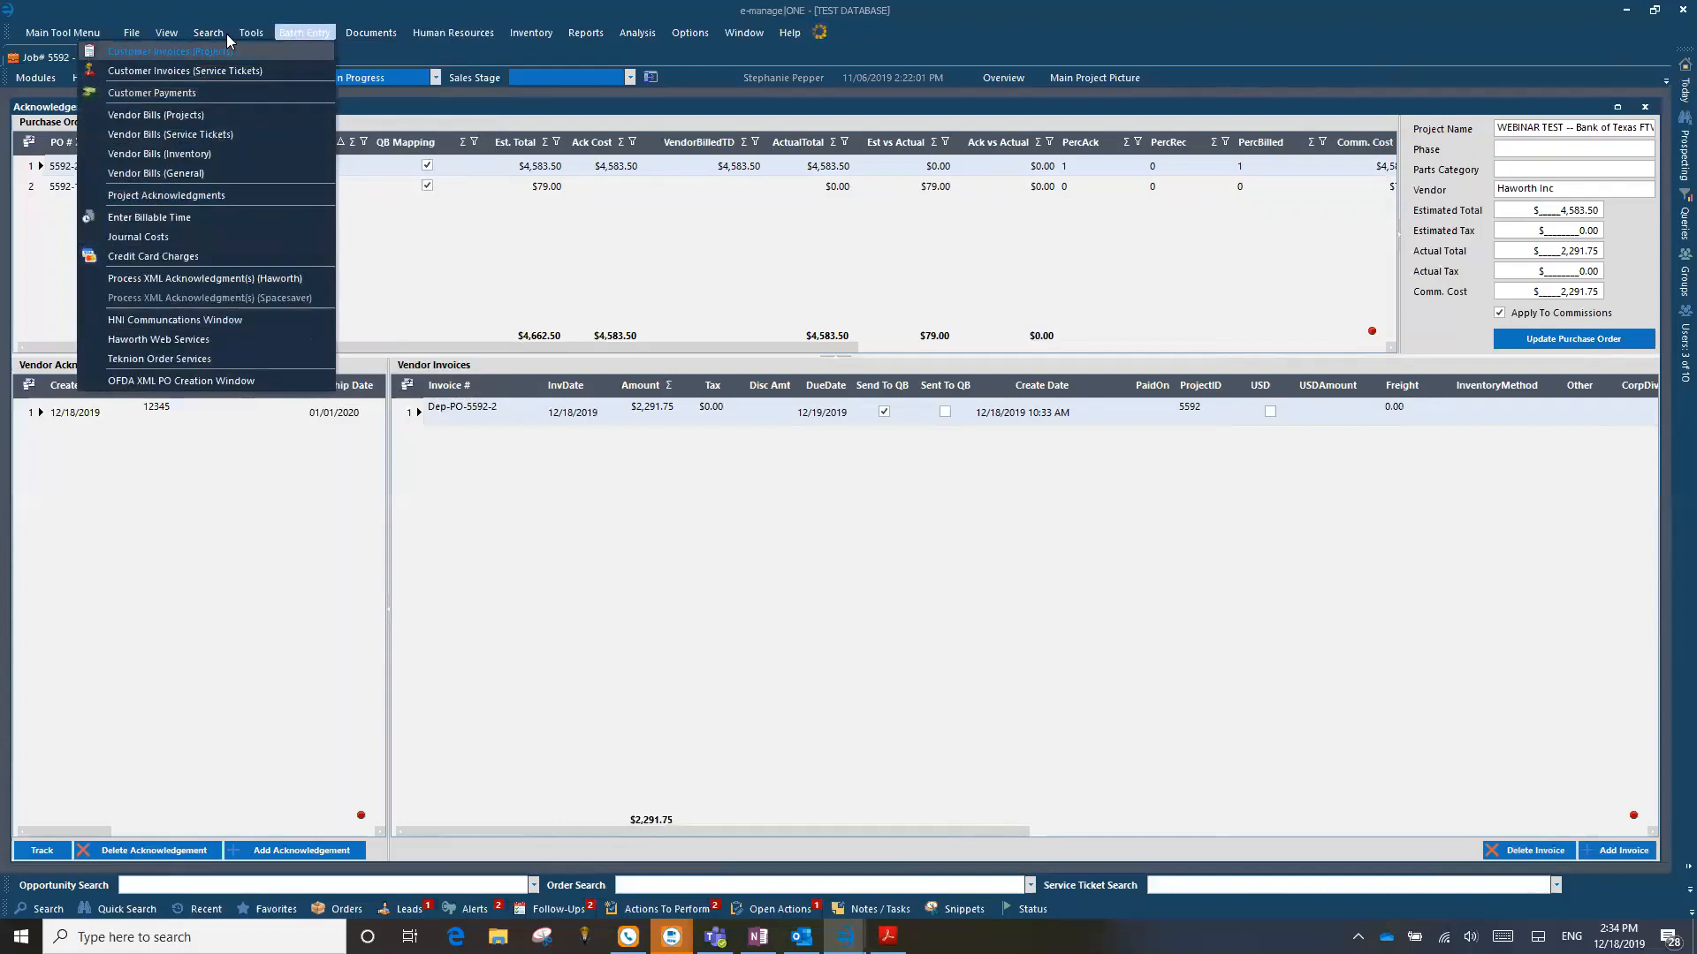
click(304, 33)
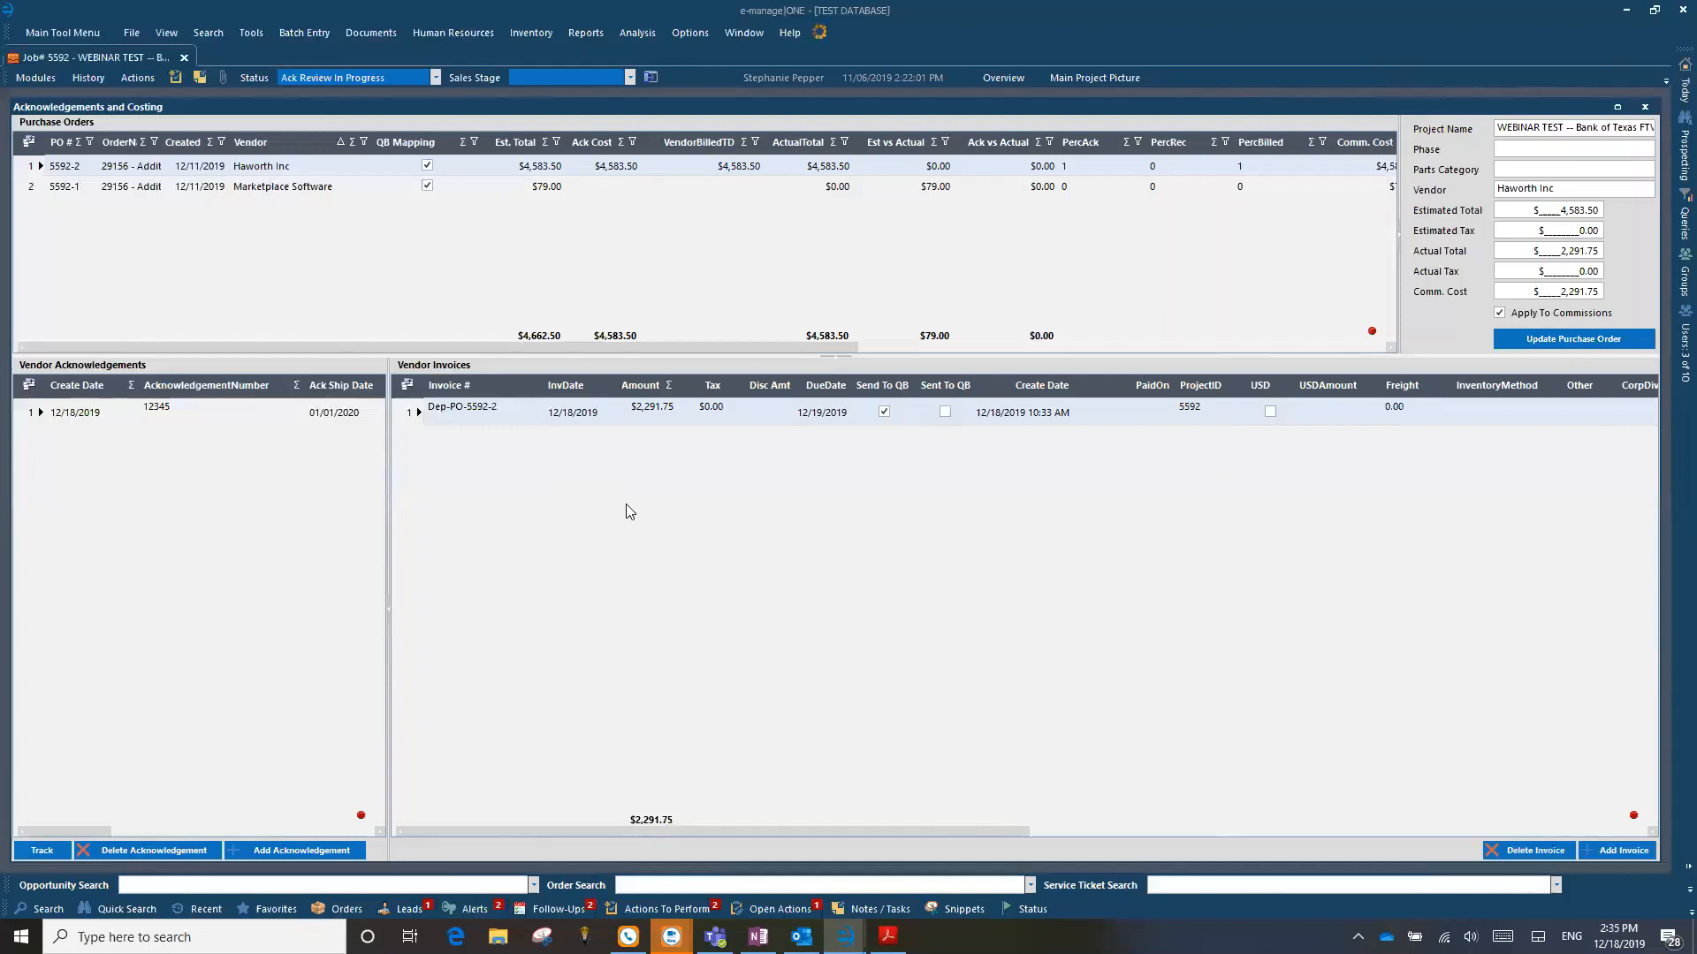
click(27, 35)
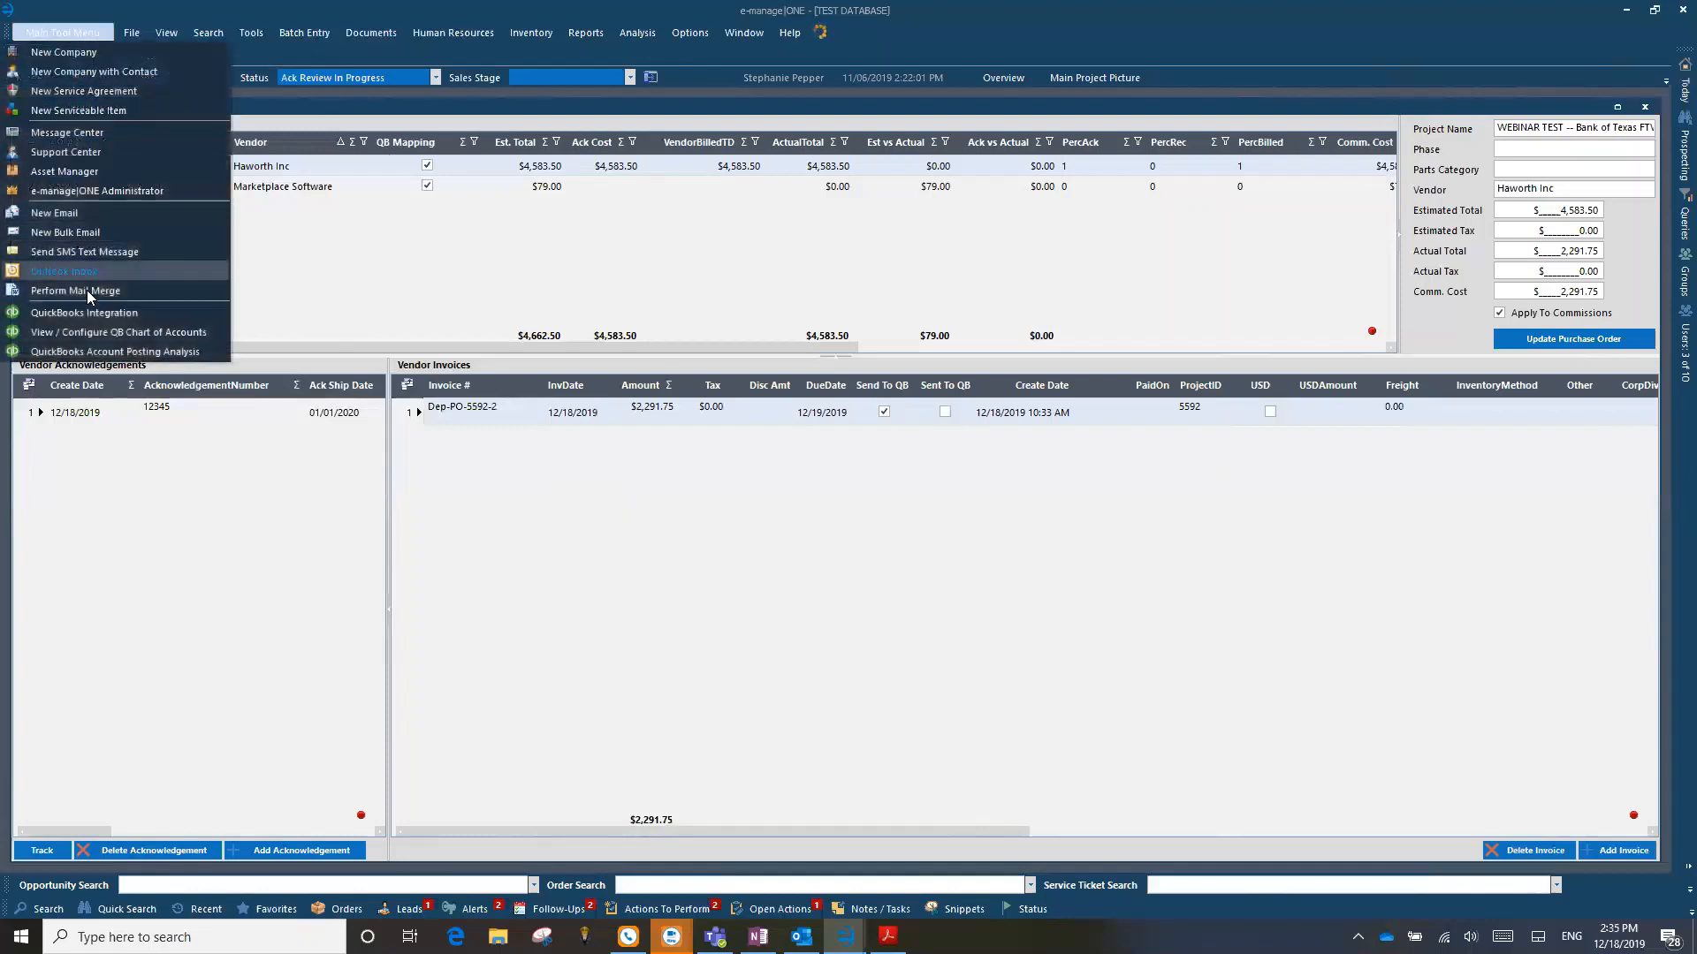
click(78, 317)
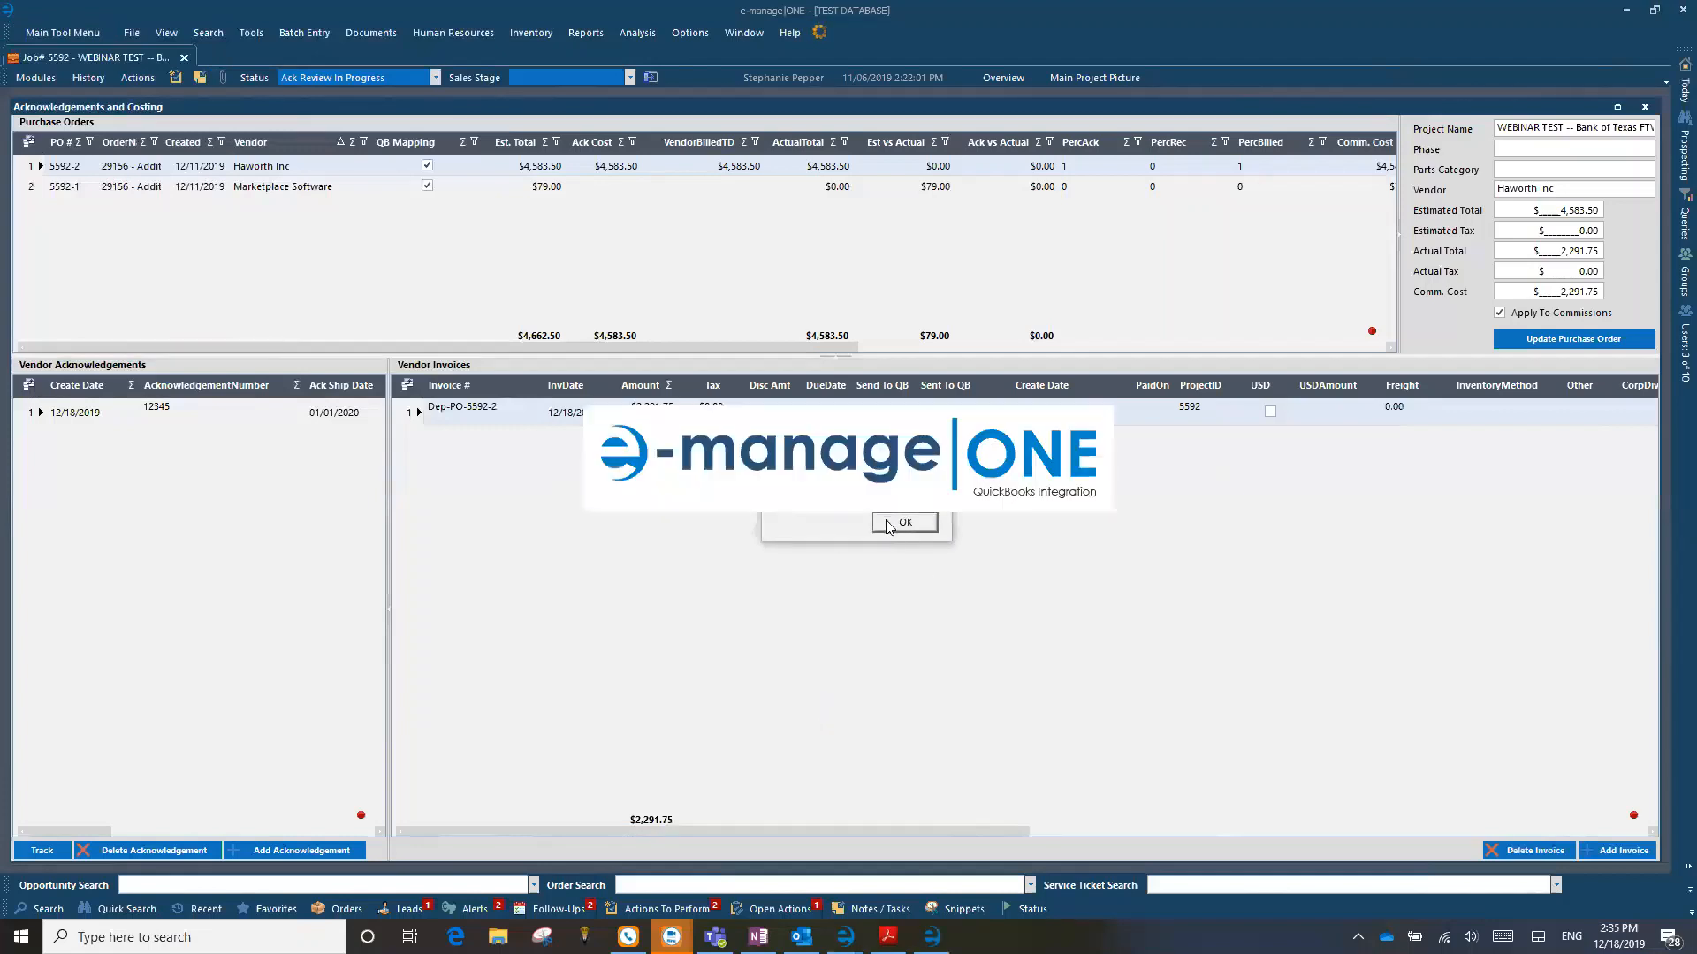
click(903, 523)
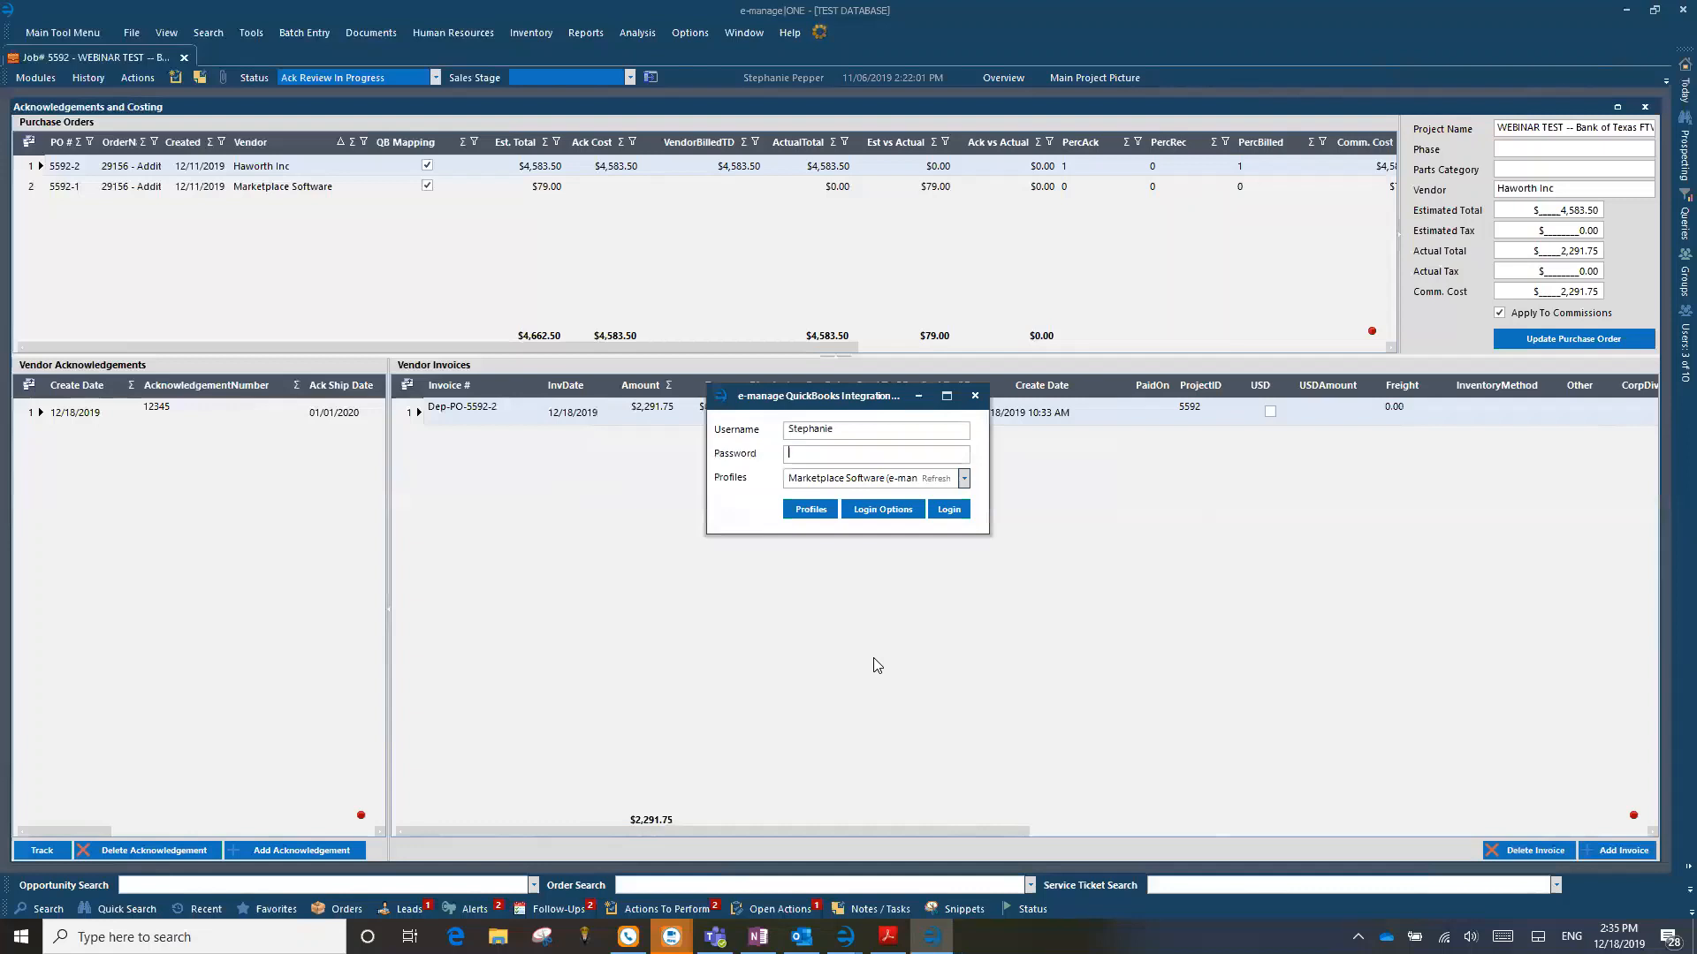
click(974, 396)
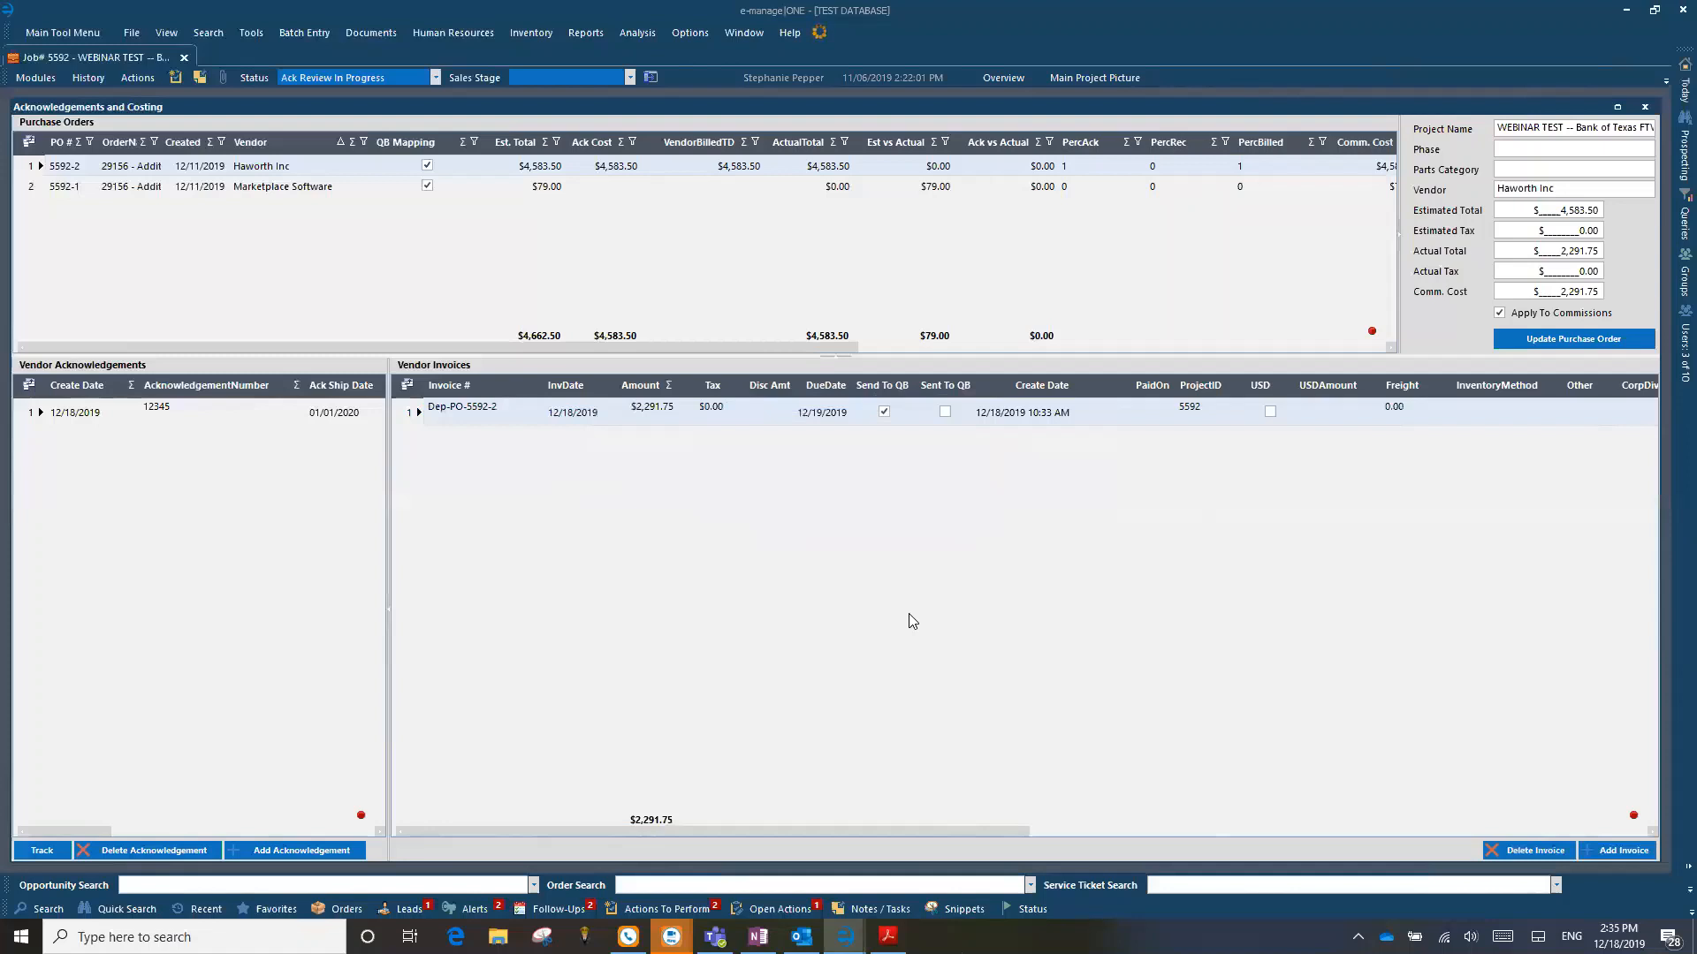
Step: Open the QuickBooks Integration login and try the admin username with an account password
click(102, 28)
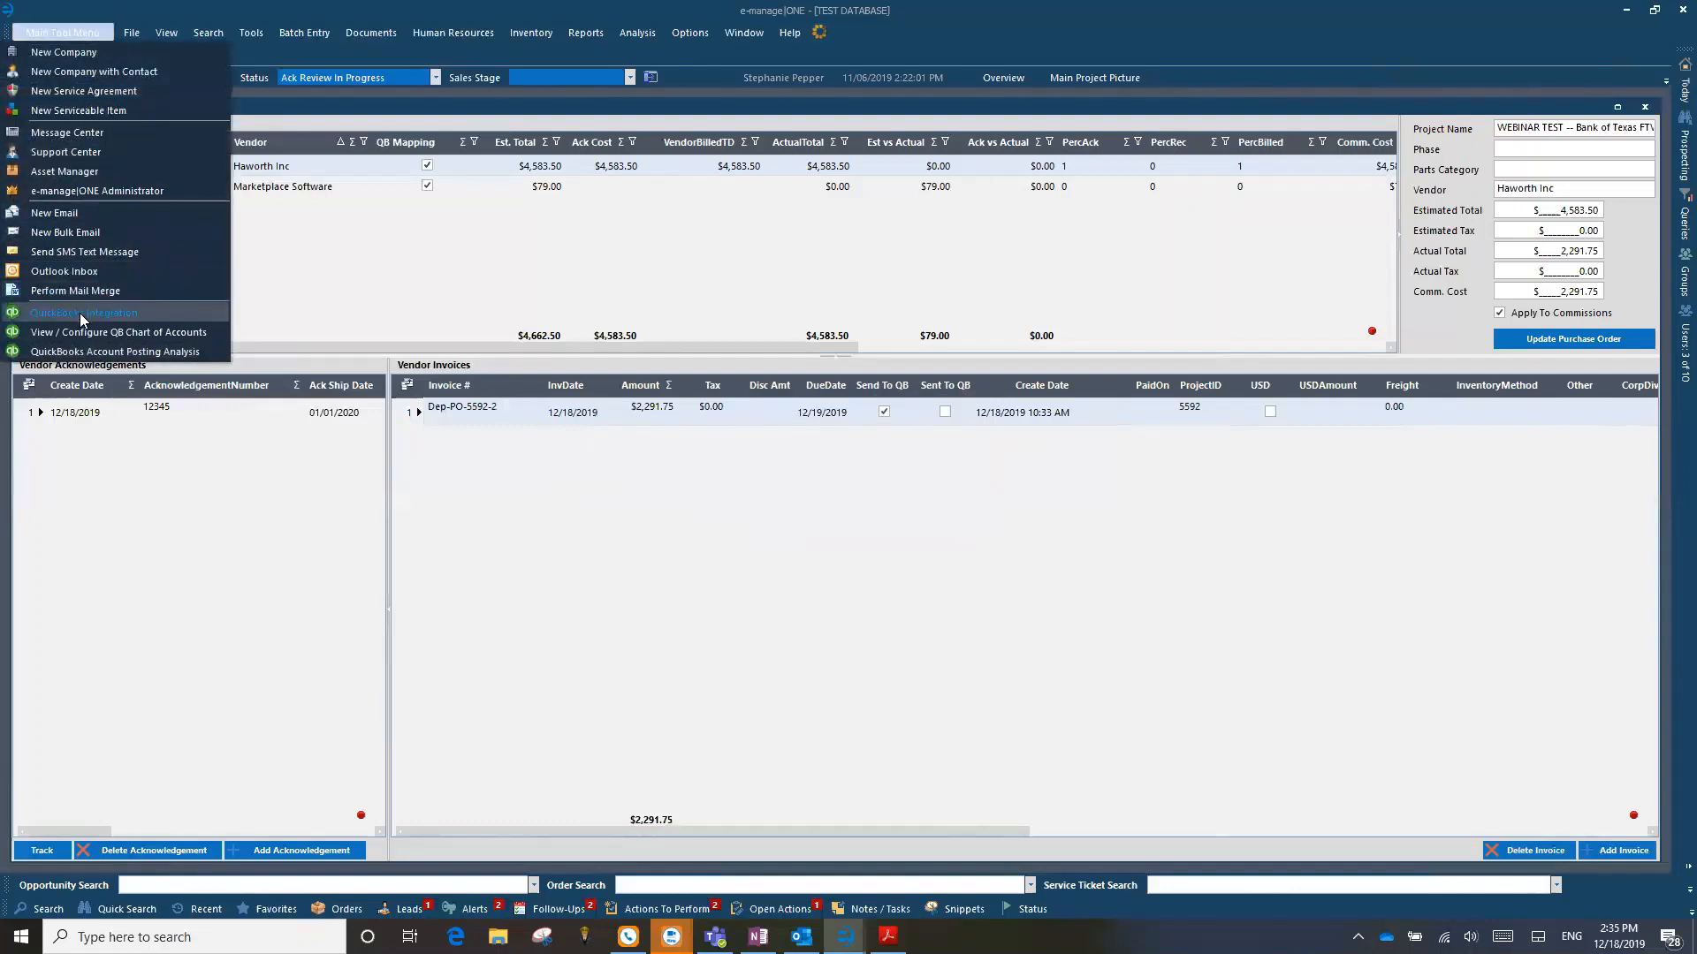
click(82, 313)
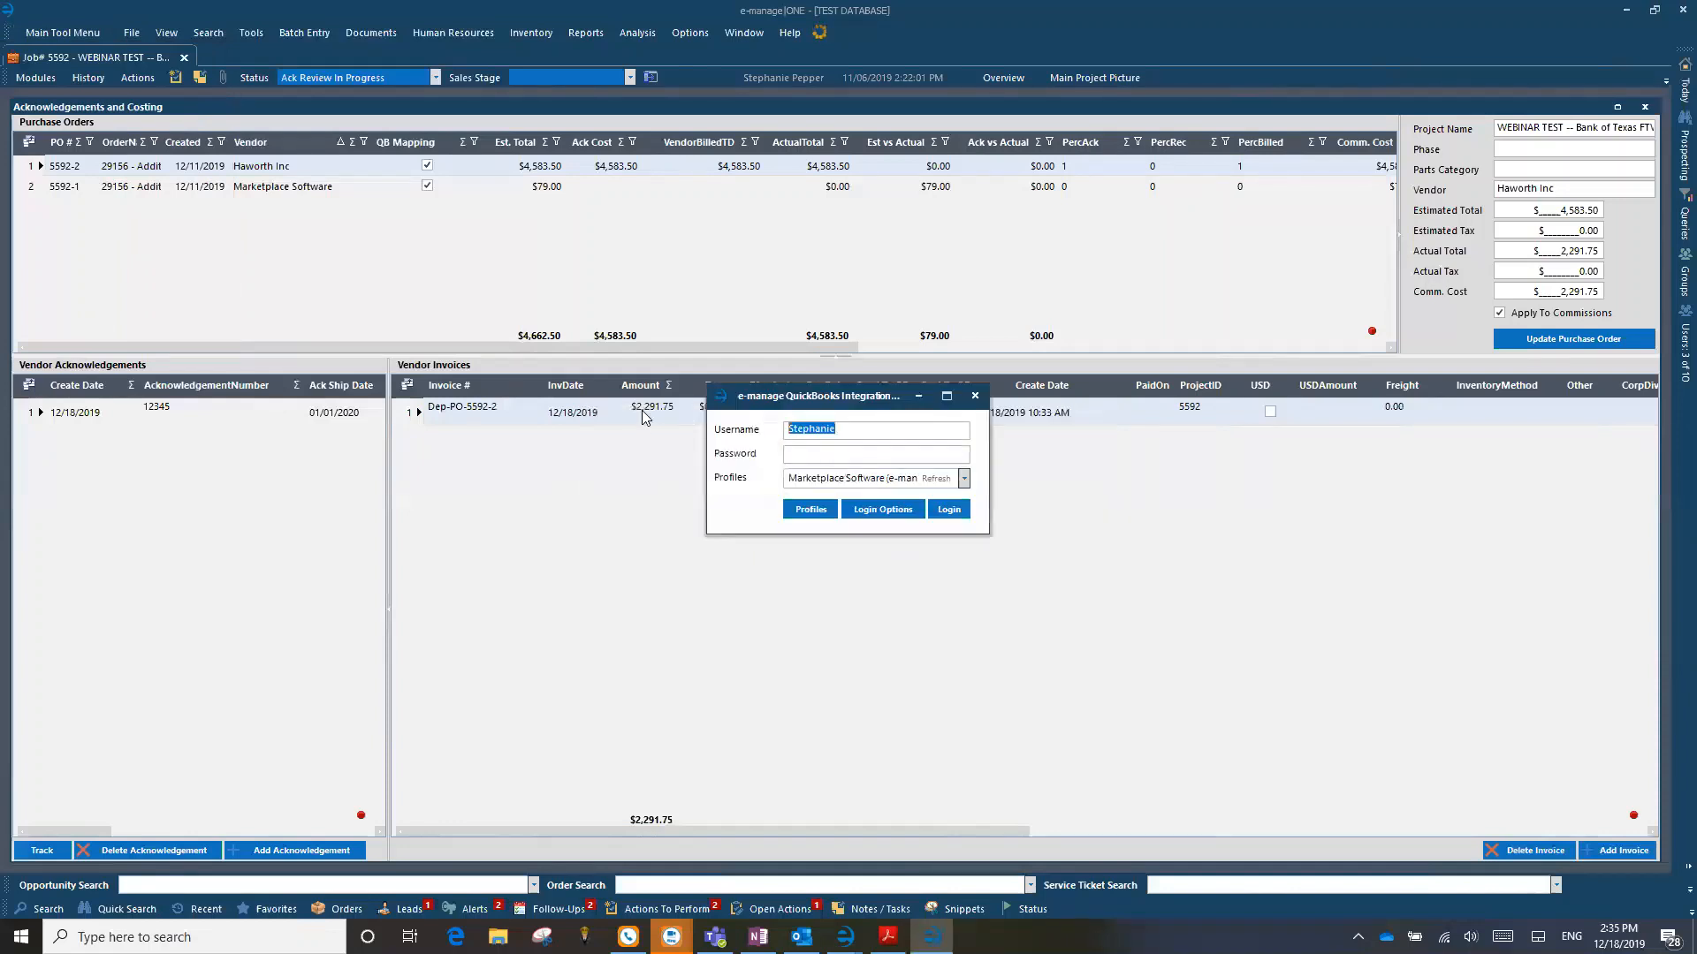
text(admi)
text(*)
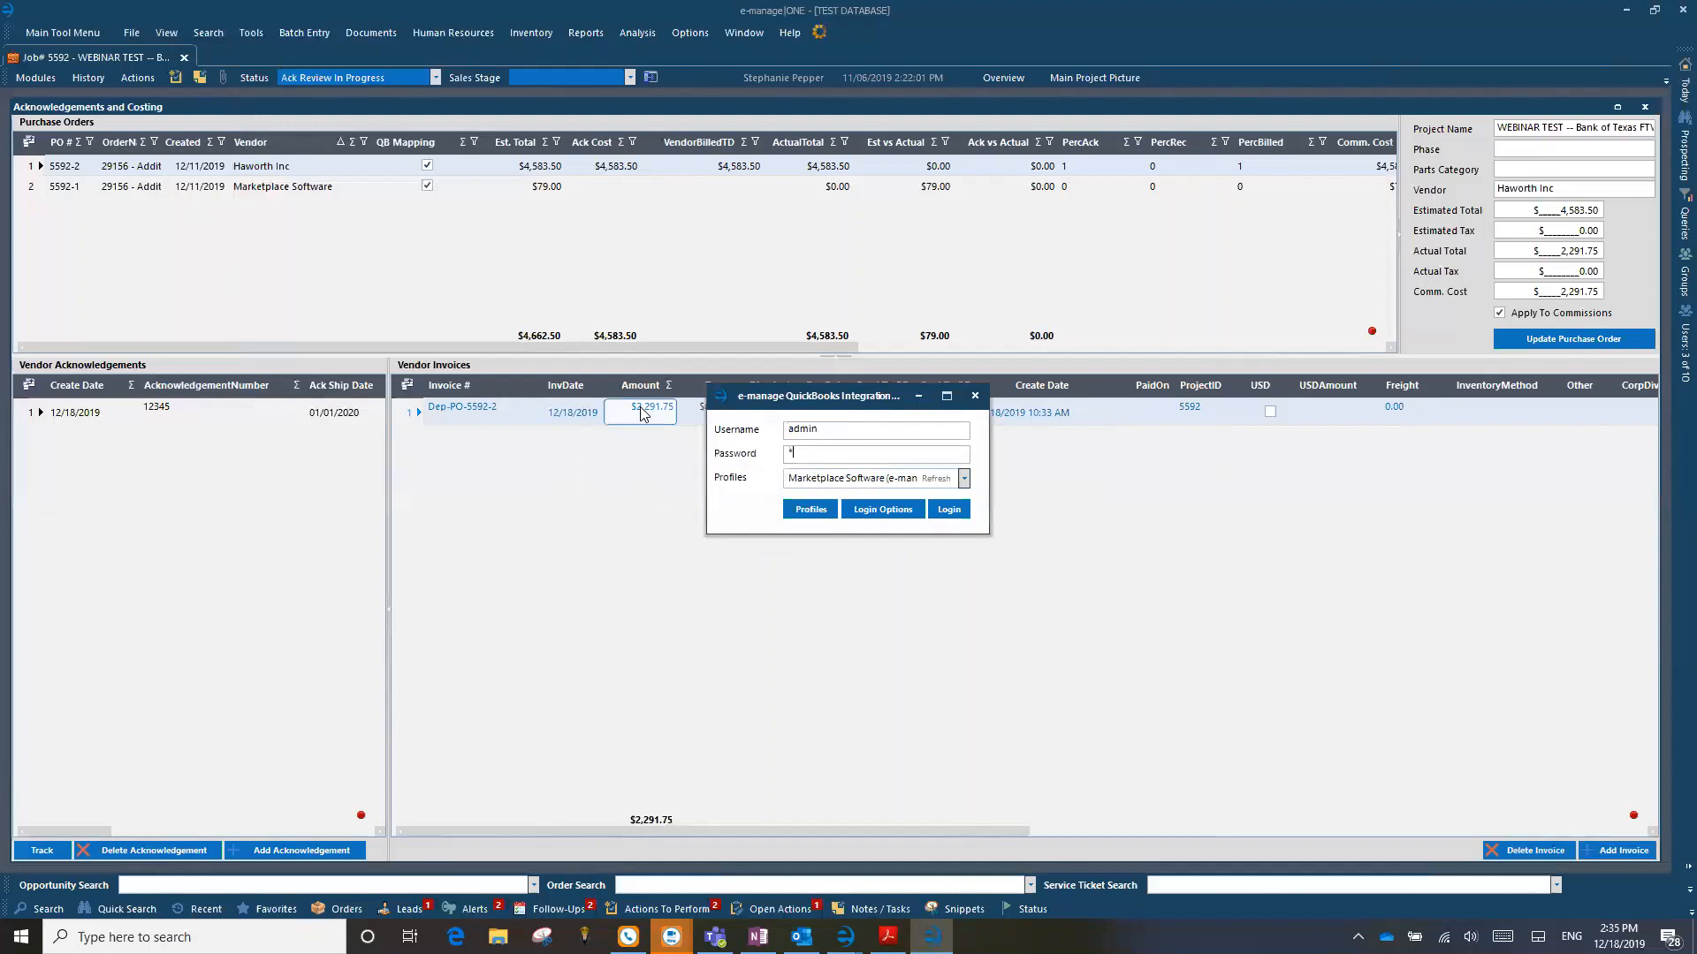
text(********)
key(BackSpace)
key(BackSpace)
key(BackSpace)
key(BackSpace)
key(BackSpace)
key(BackSpace)
key(BackSpace)
key(BackSpace)
key(BackSpace)
key(Tab)
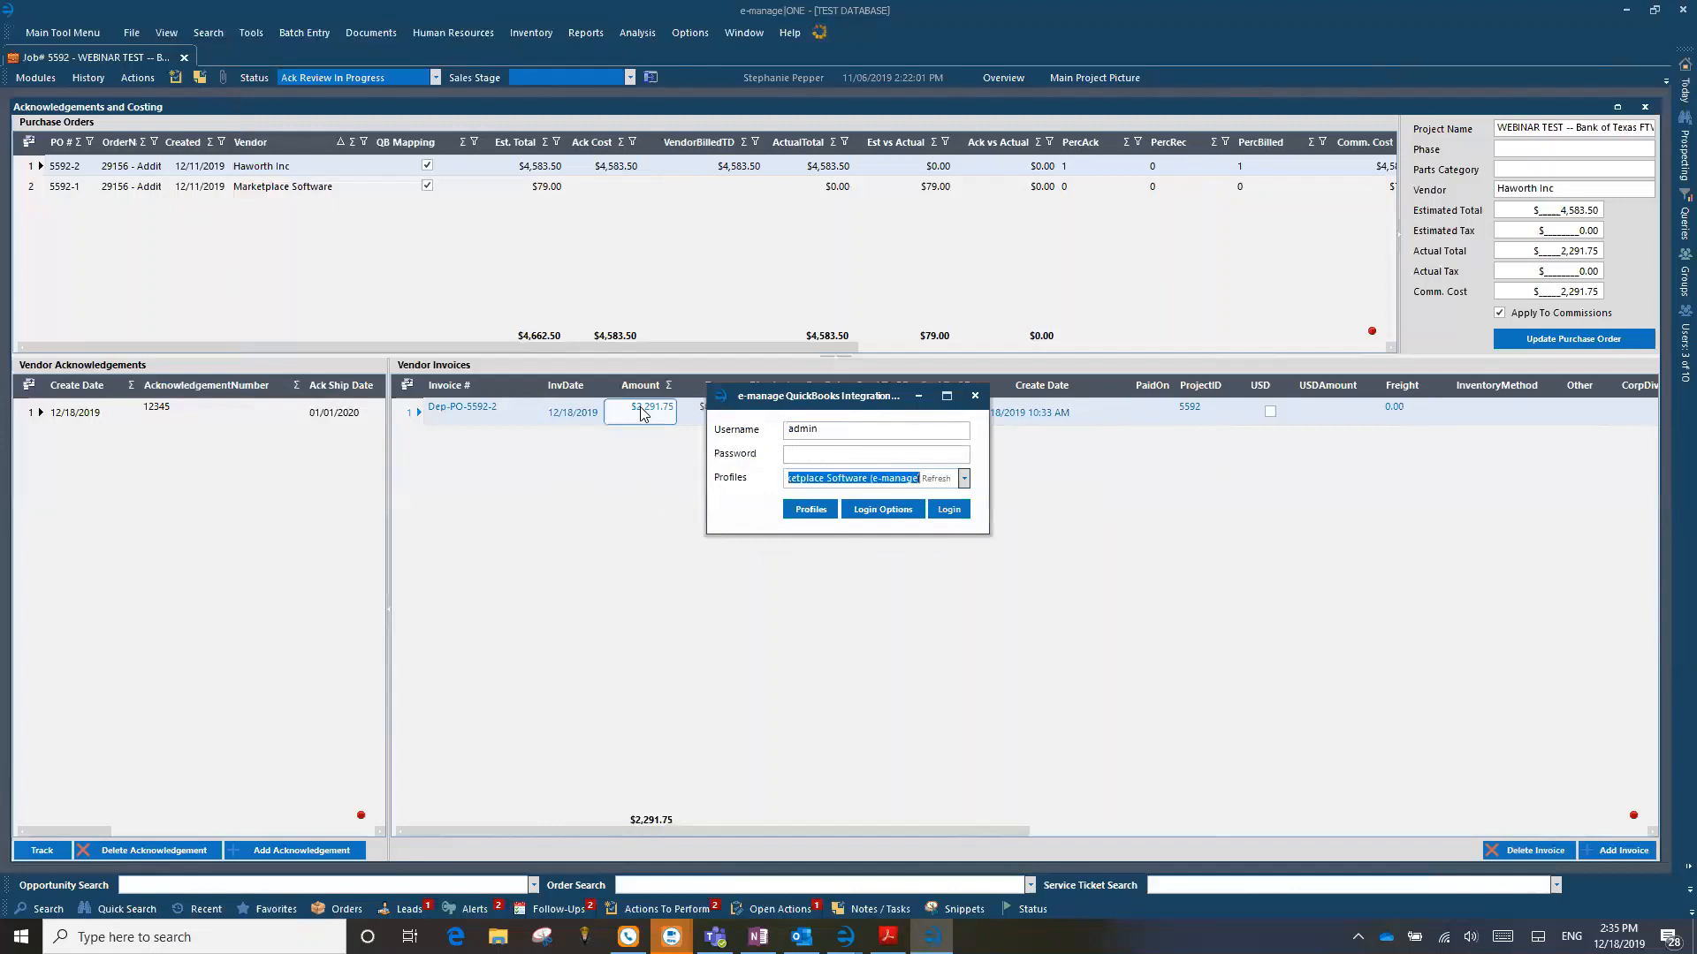
Step: Enter the user's own username and account password in the QuickBooks Integration login
key(shift+Tab)
key(shift+Tab)
text(Stephanie)
key(Tab)
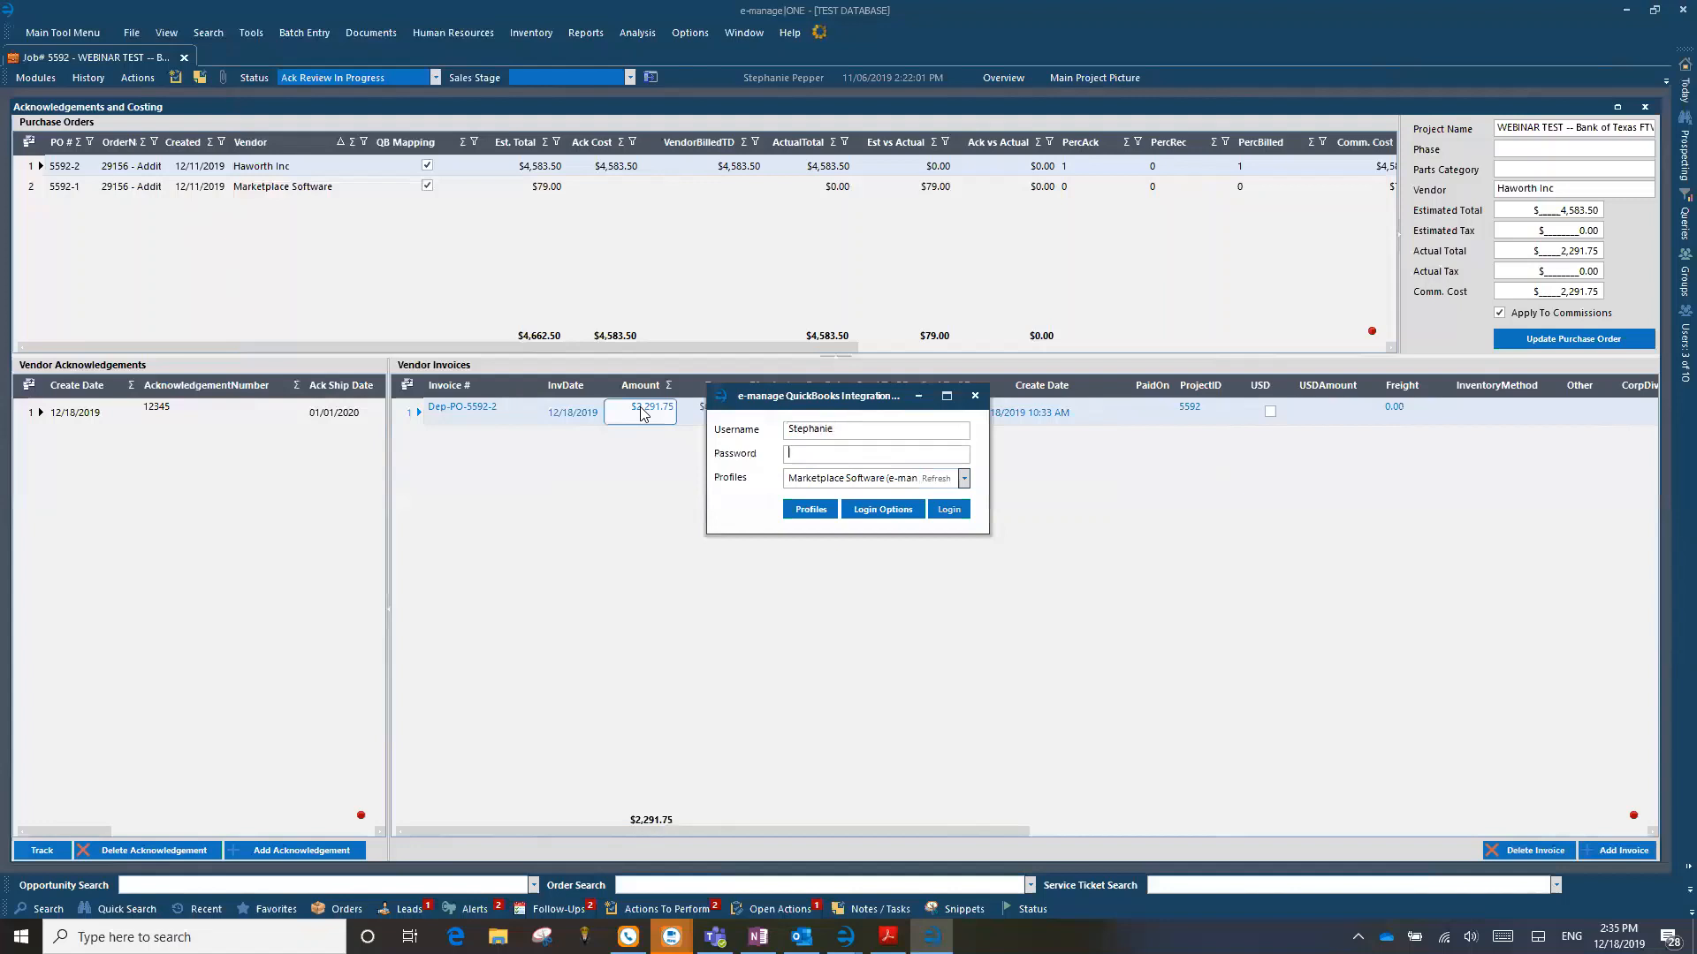
text(*****)
key(BackSpace)
key(BackSpace)
key(BackSpace)
text(********)
Step: Choose the Test Database profile and log in to QuickBooks Integration
key(Tab)
text(Test)
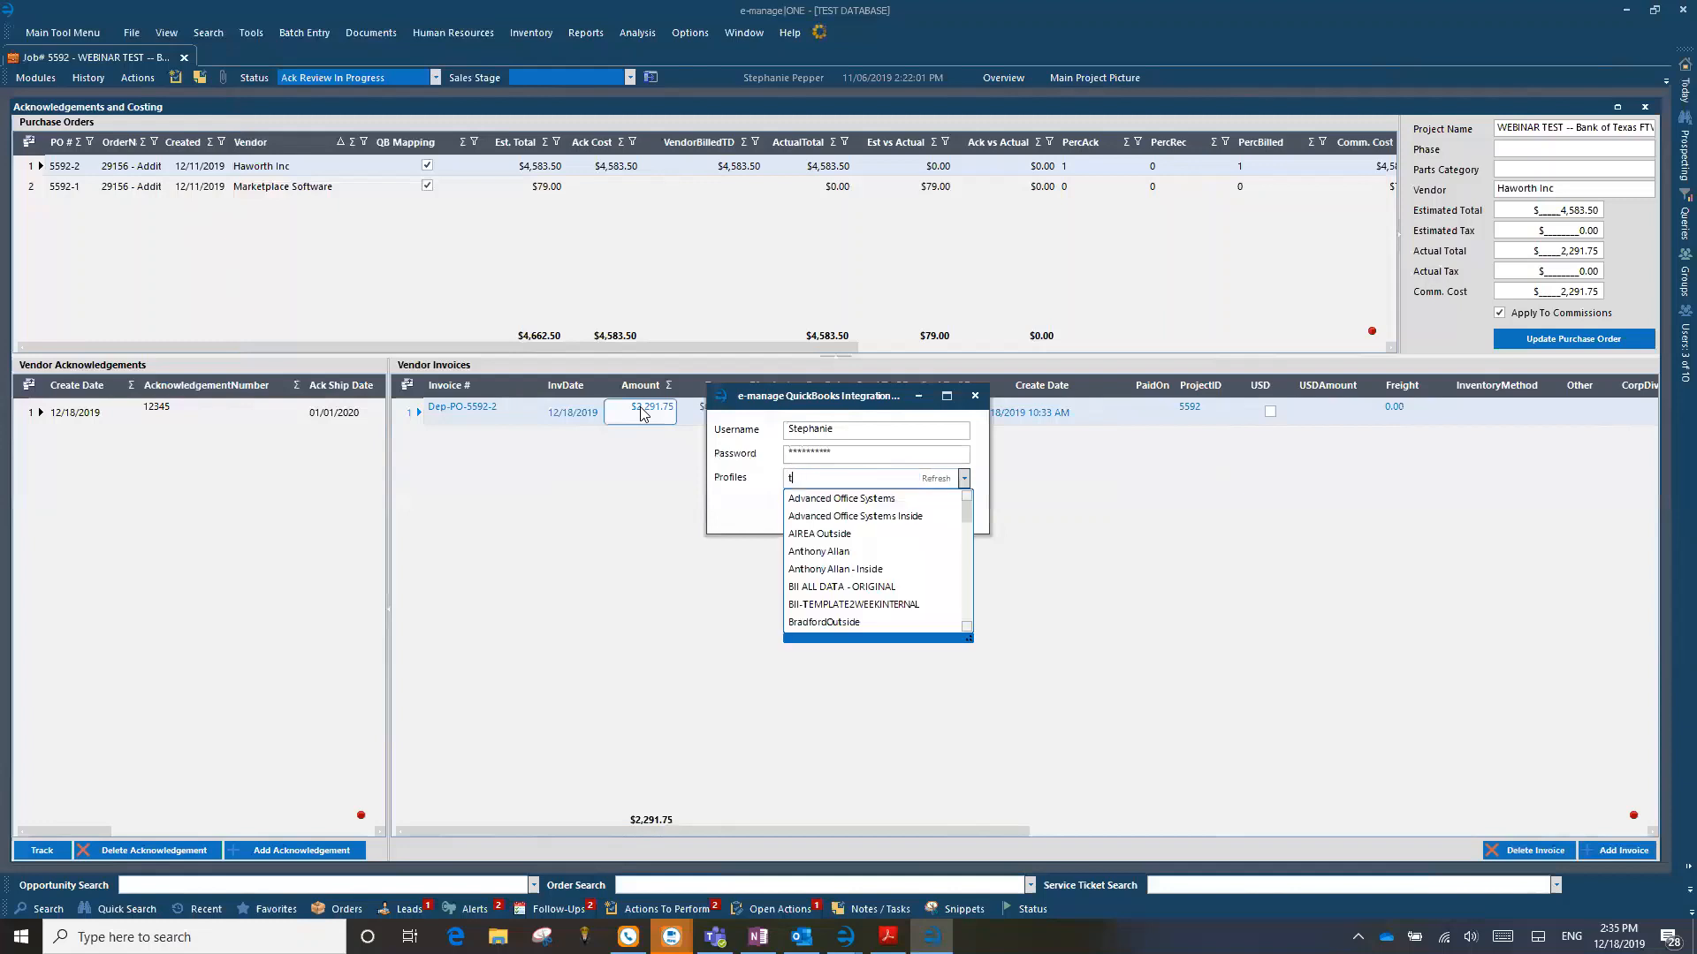
key(Down)
key(Down)
key(Return)
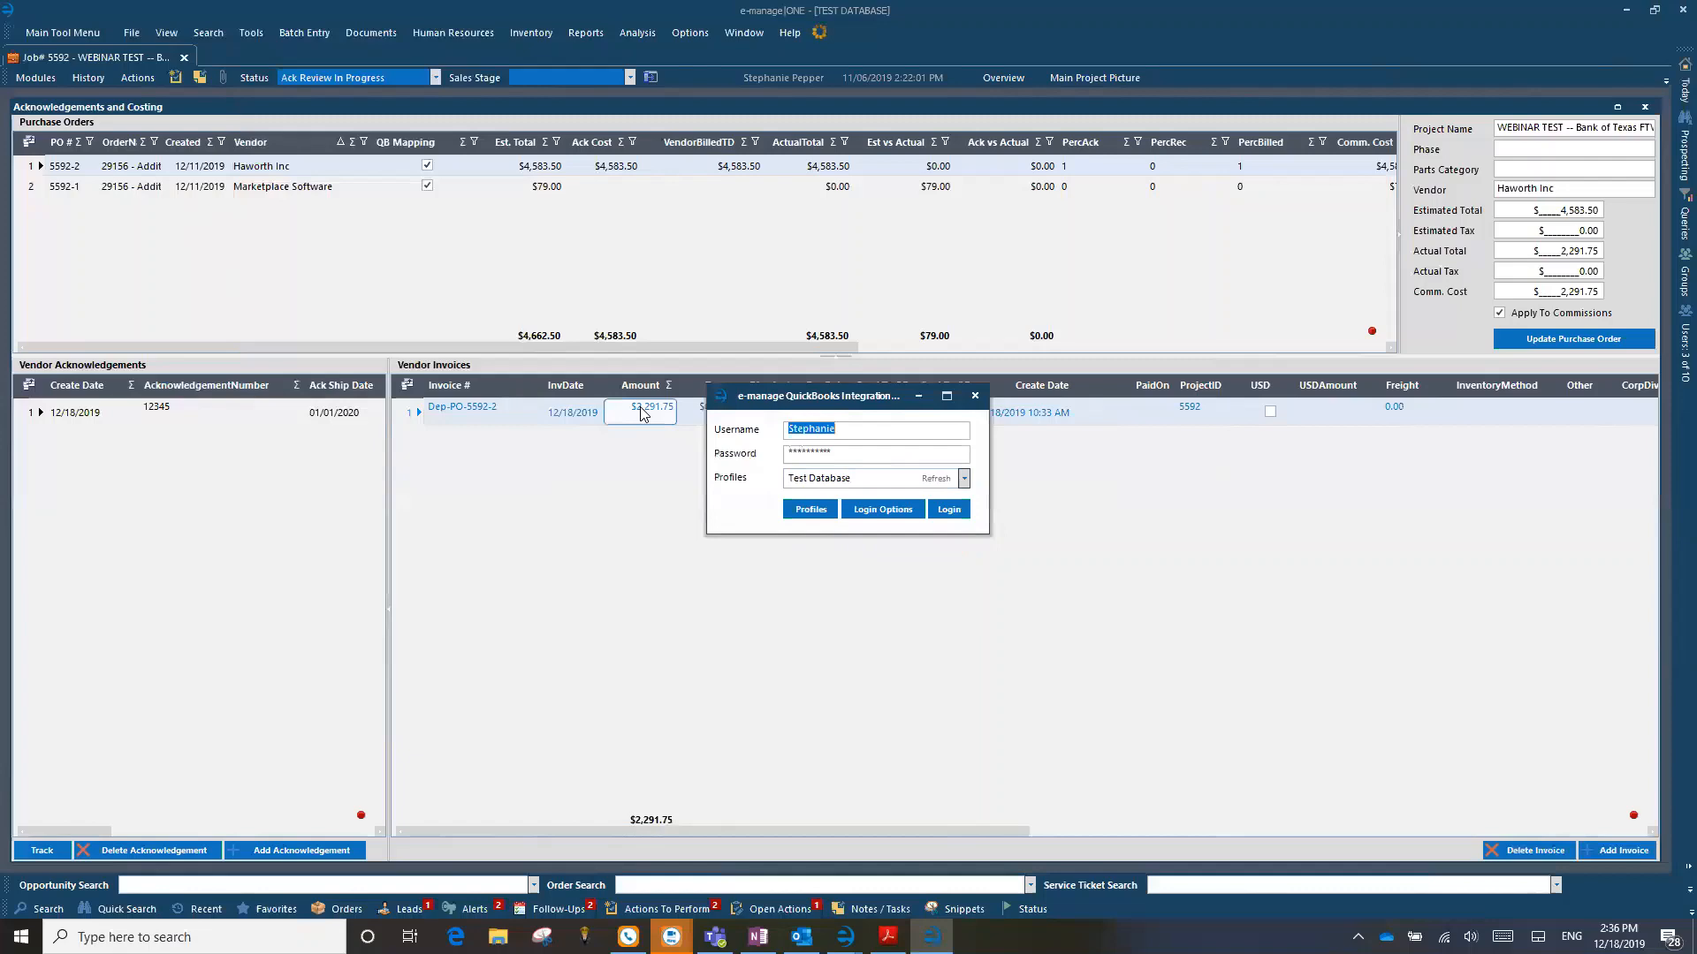
click(949, 511)
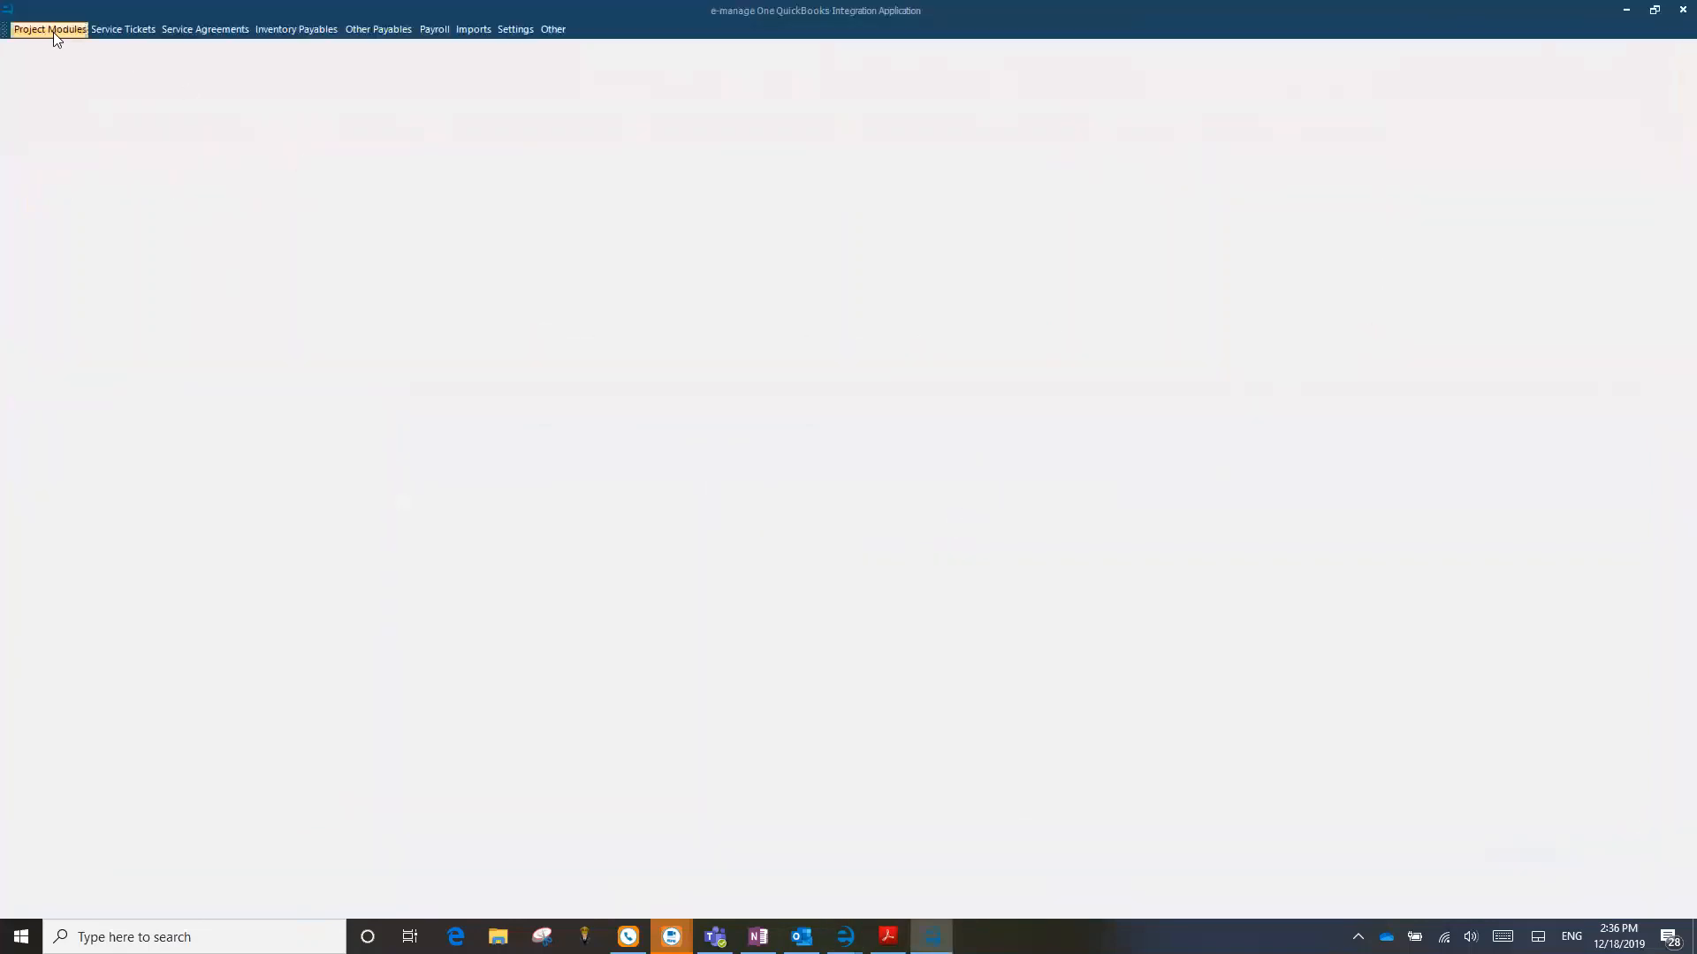
Step: Open the project payables to send, examine the Haworth deposit and the paid-bill checks, and return to e-manage|ONE
click(53, 32)
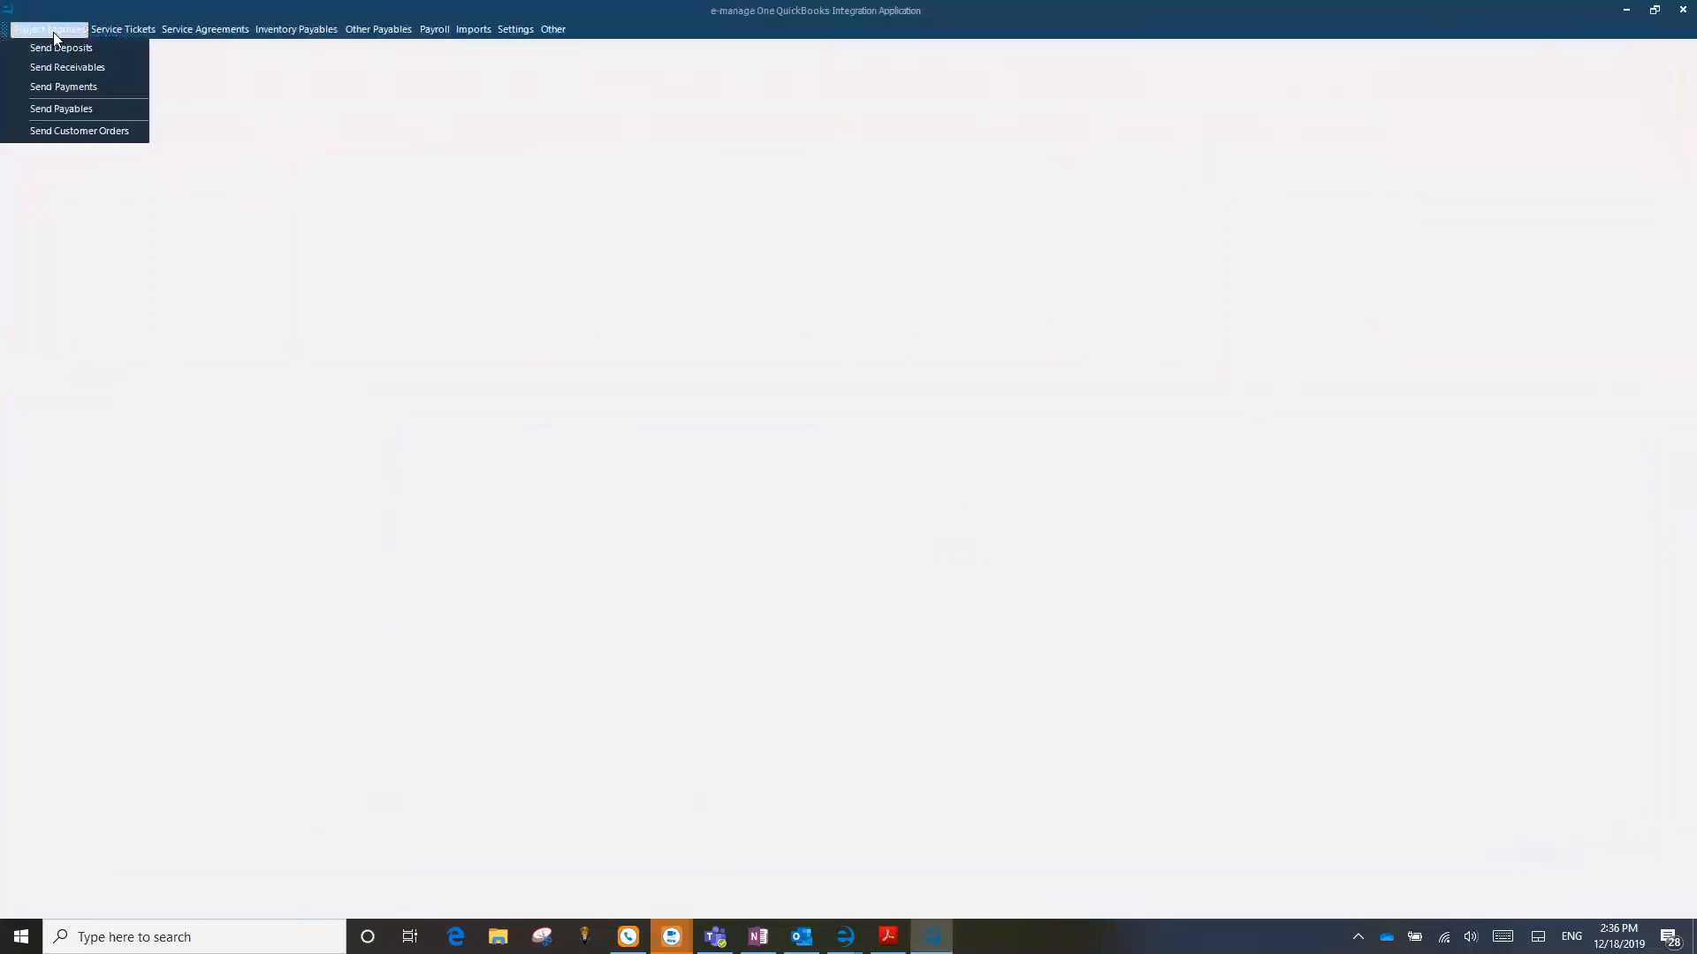
click(88, 110)
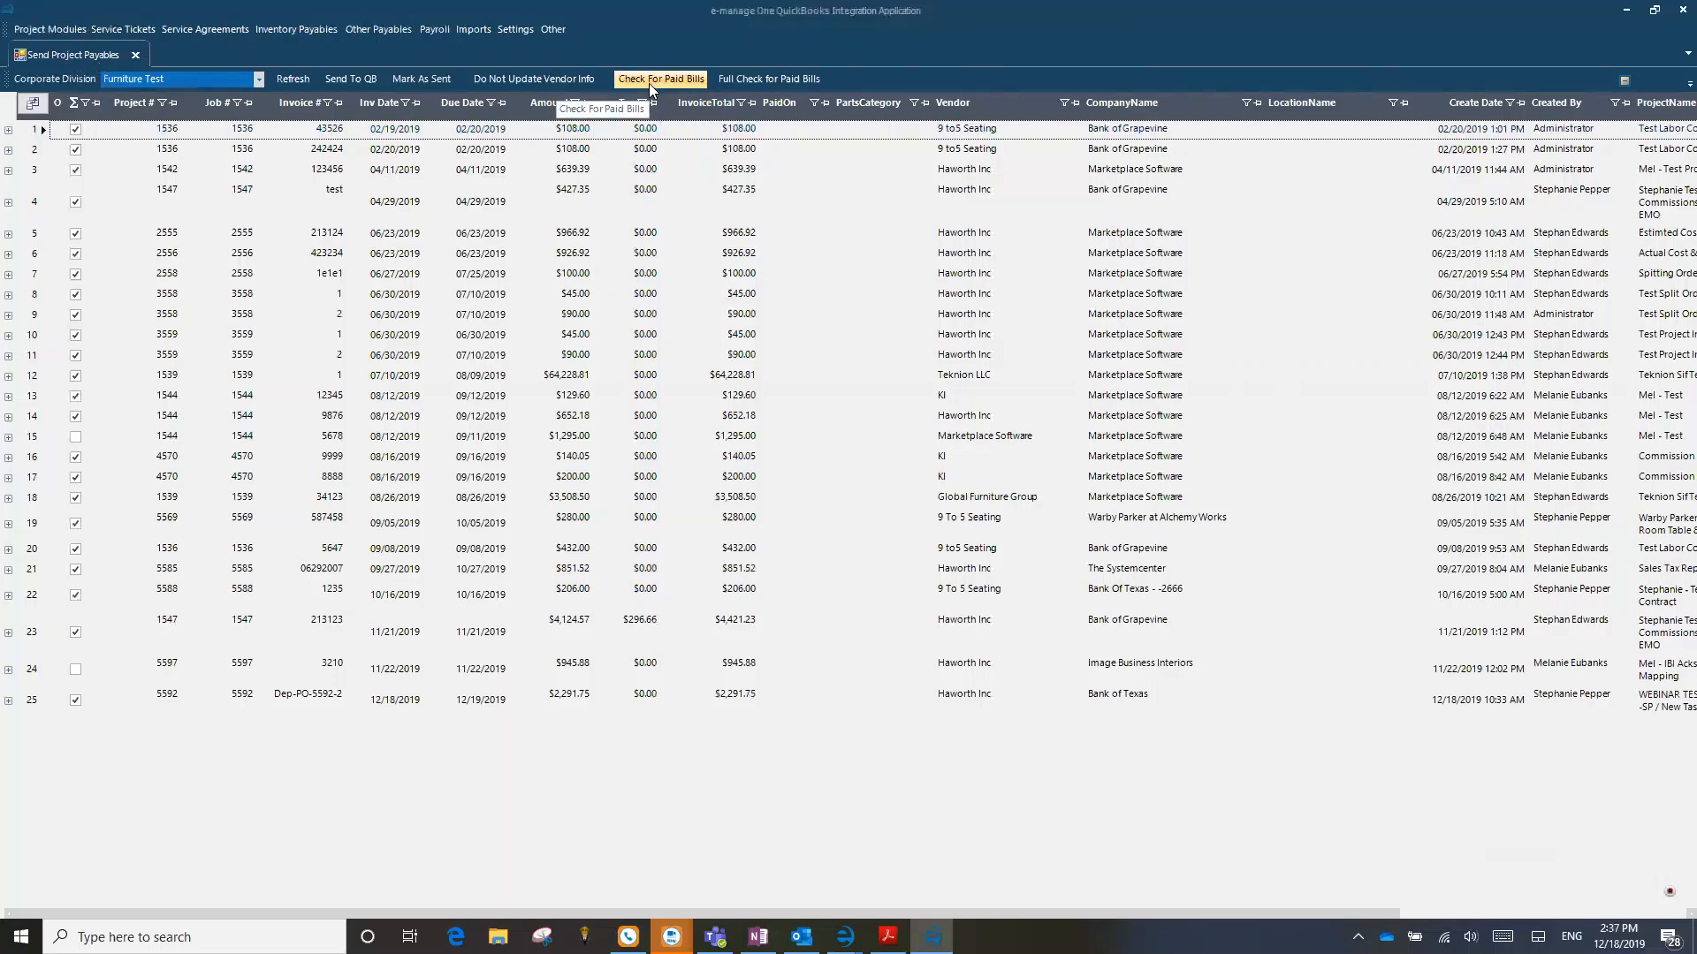
click(1626, 10)
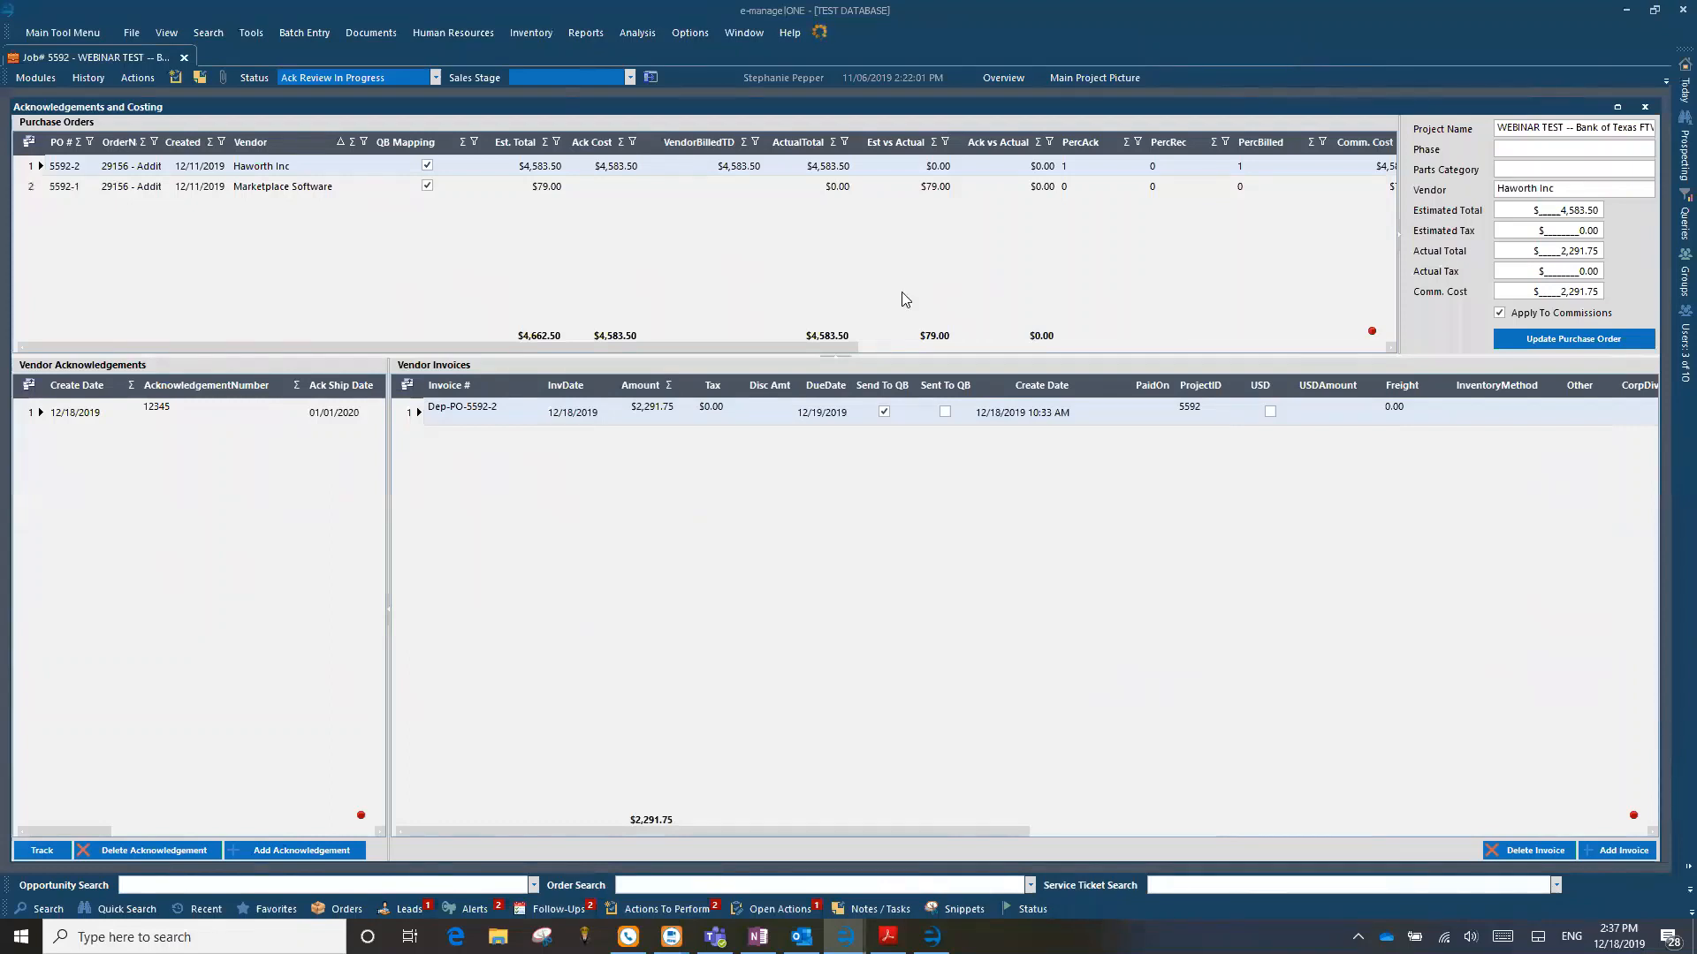
Step: Open View / Modify Purchase Orders for the job and show the line items of the Haworth purchase order
click(35, 78)
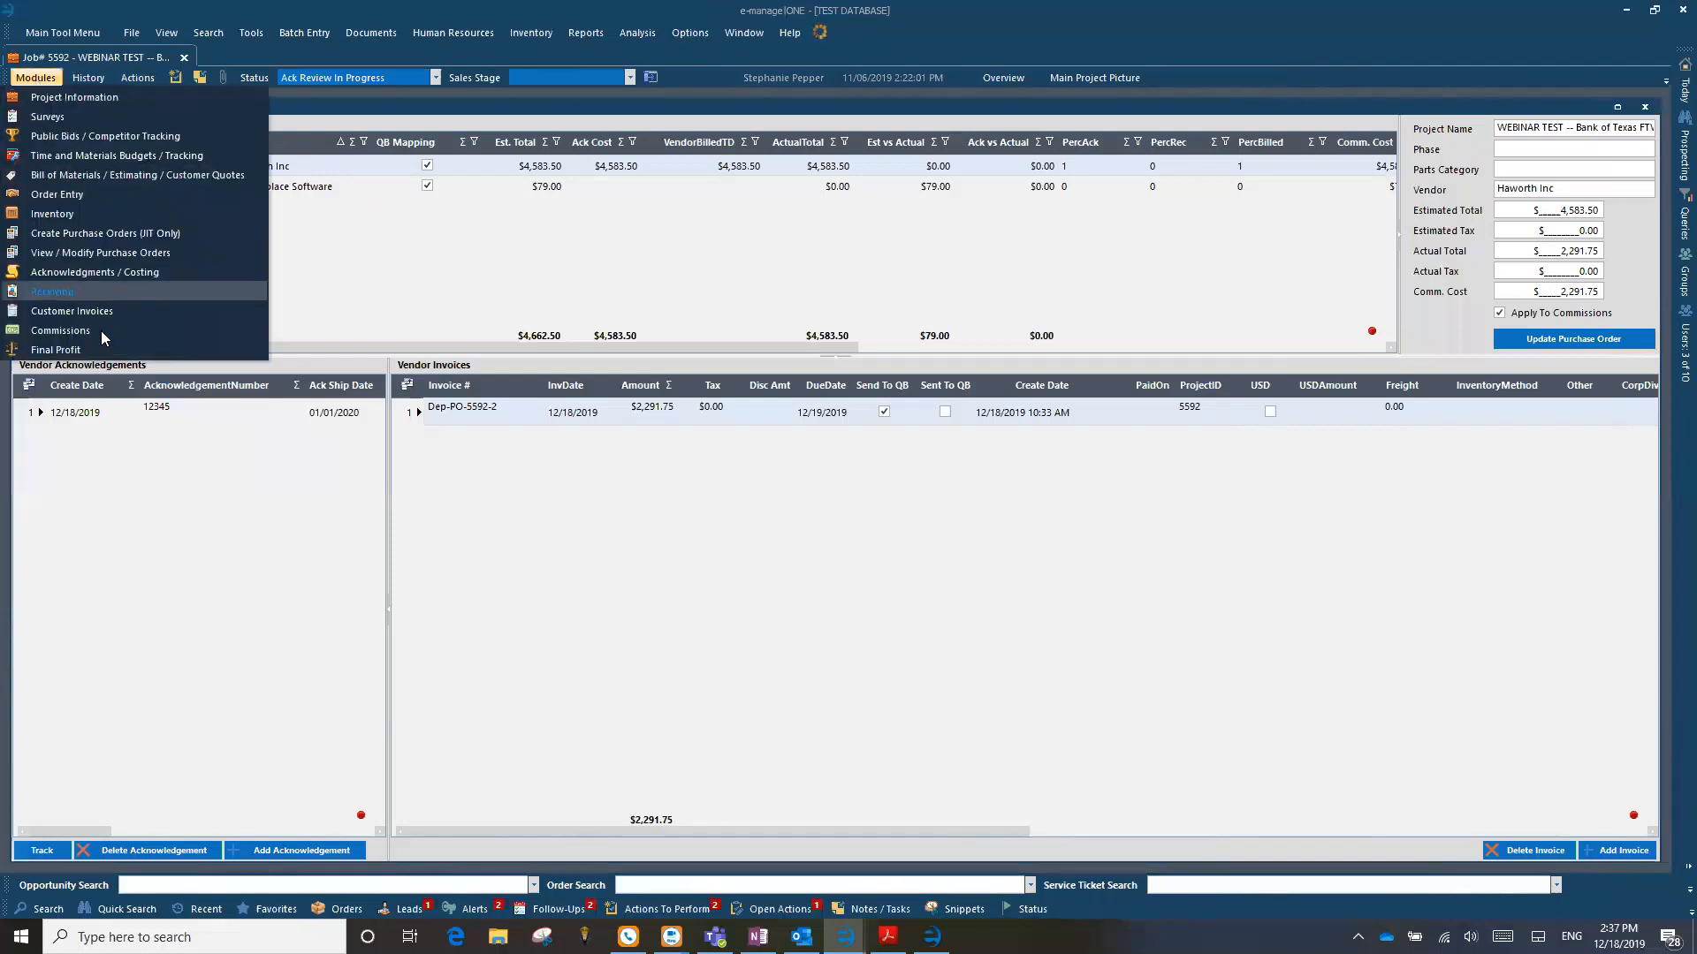
click(96, 251)
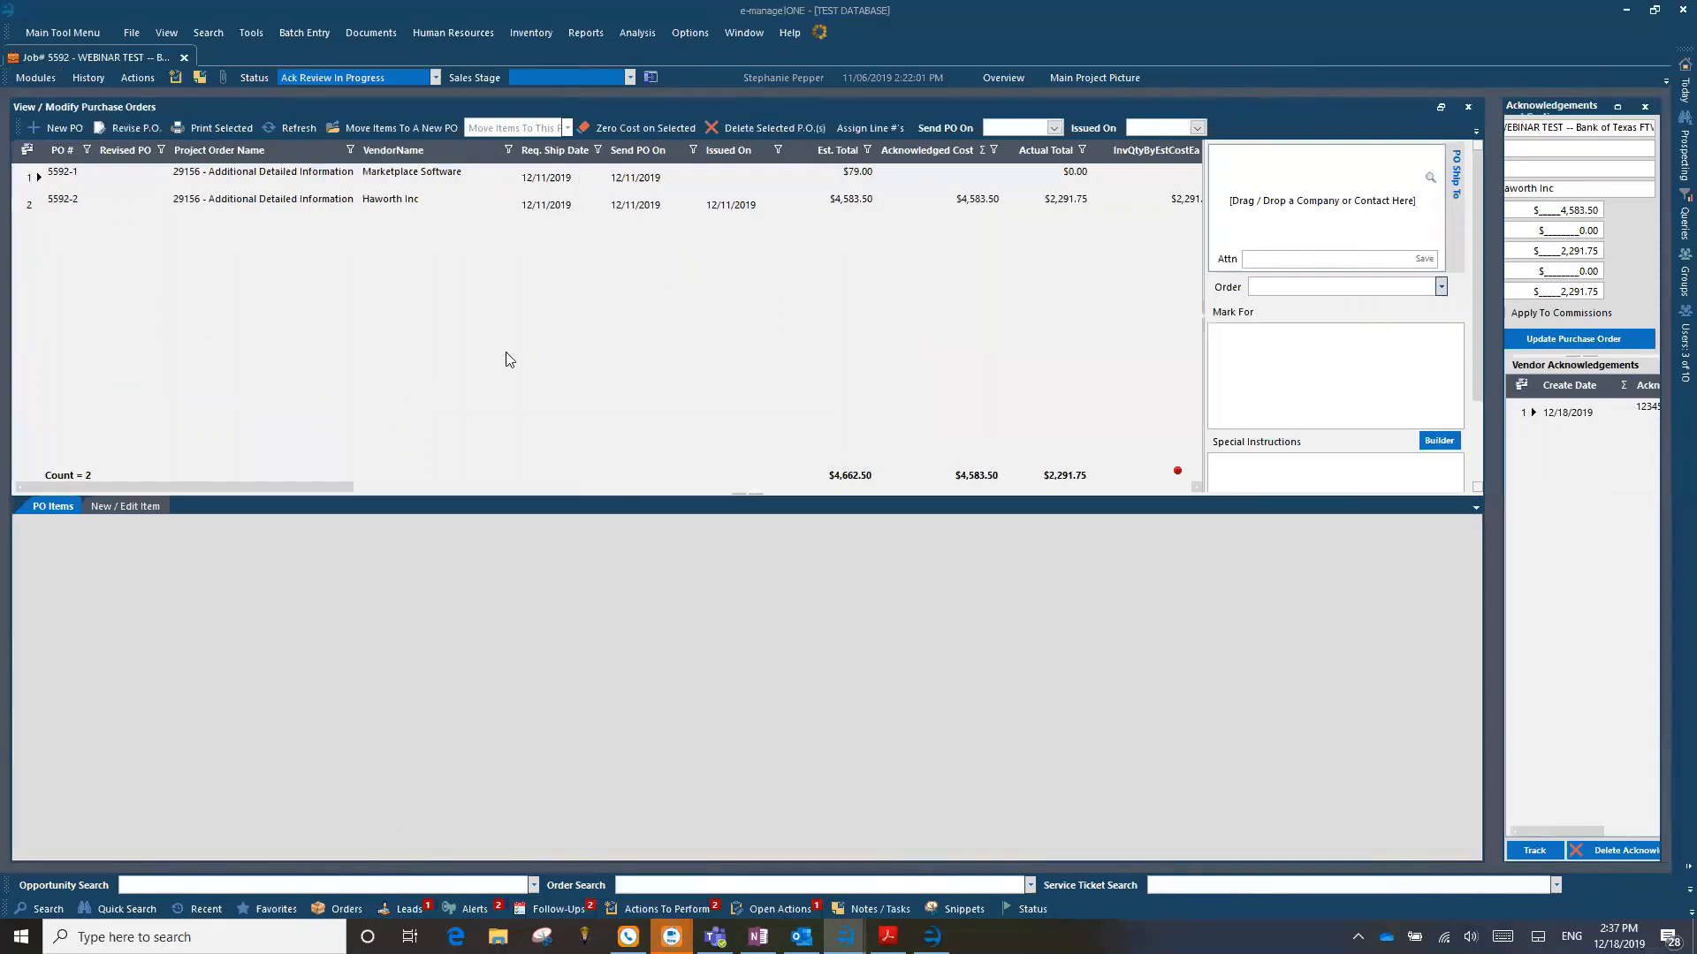
click(23, 205)
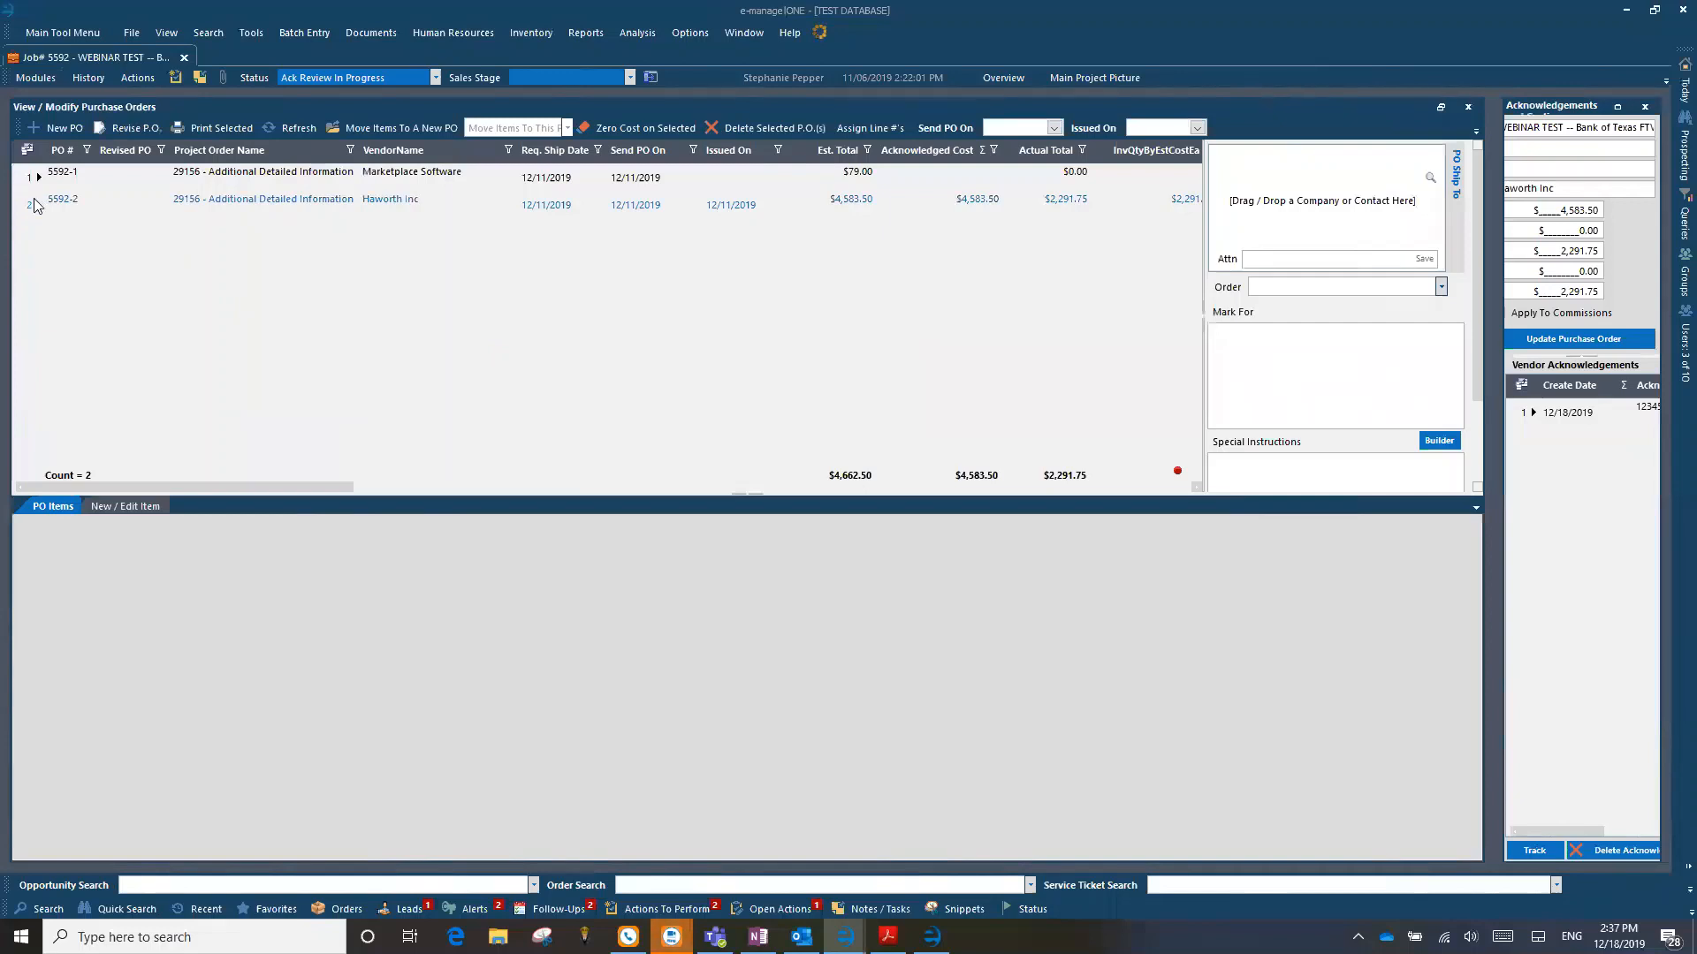
click(35, 205)
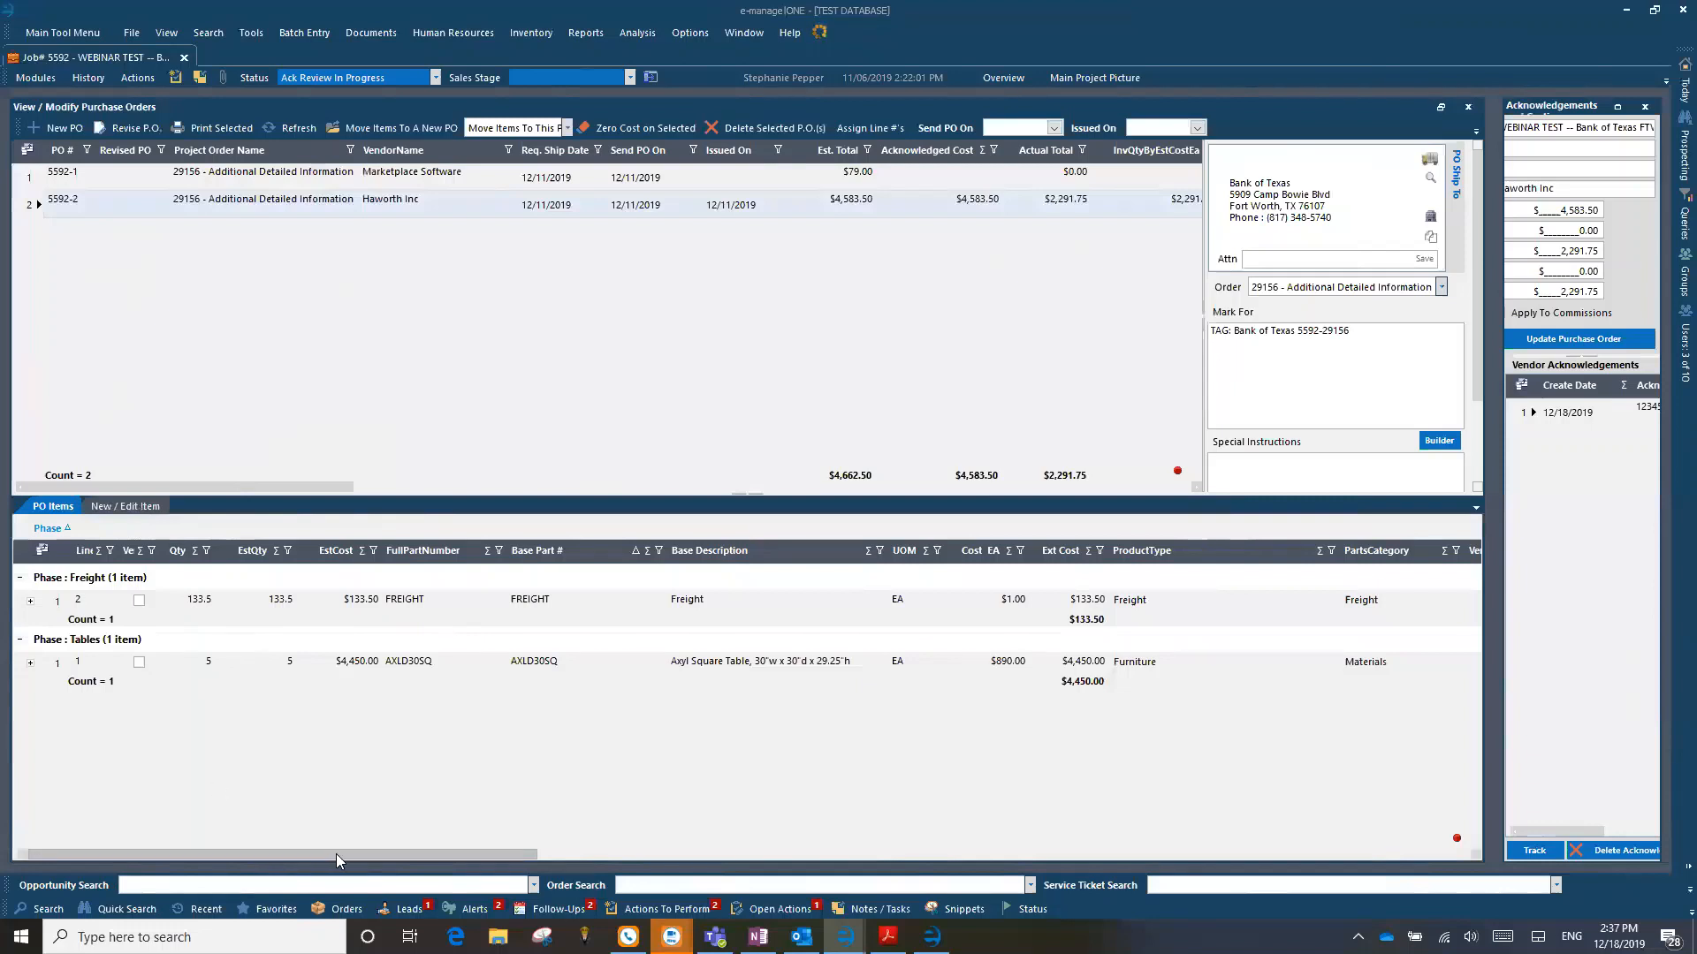
Step: Examine the parts categories on the Haworth freight and table lines, and look at the blank item entry form
click(1370, 602)
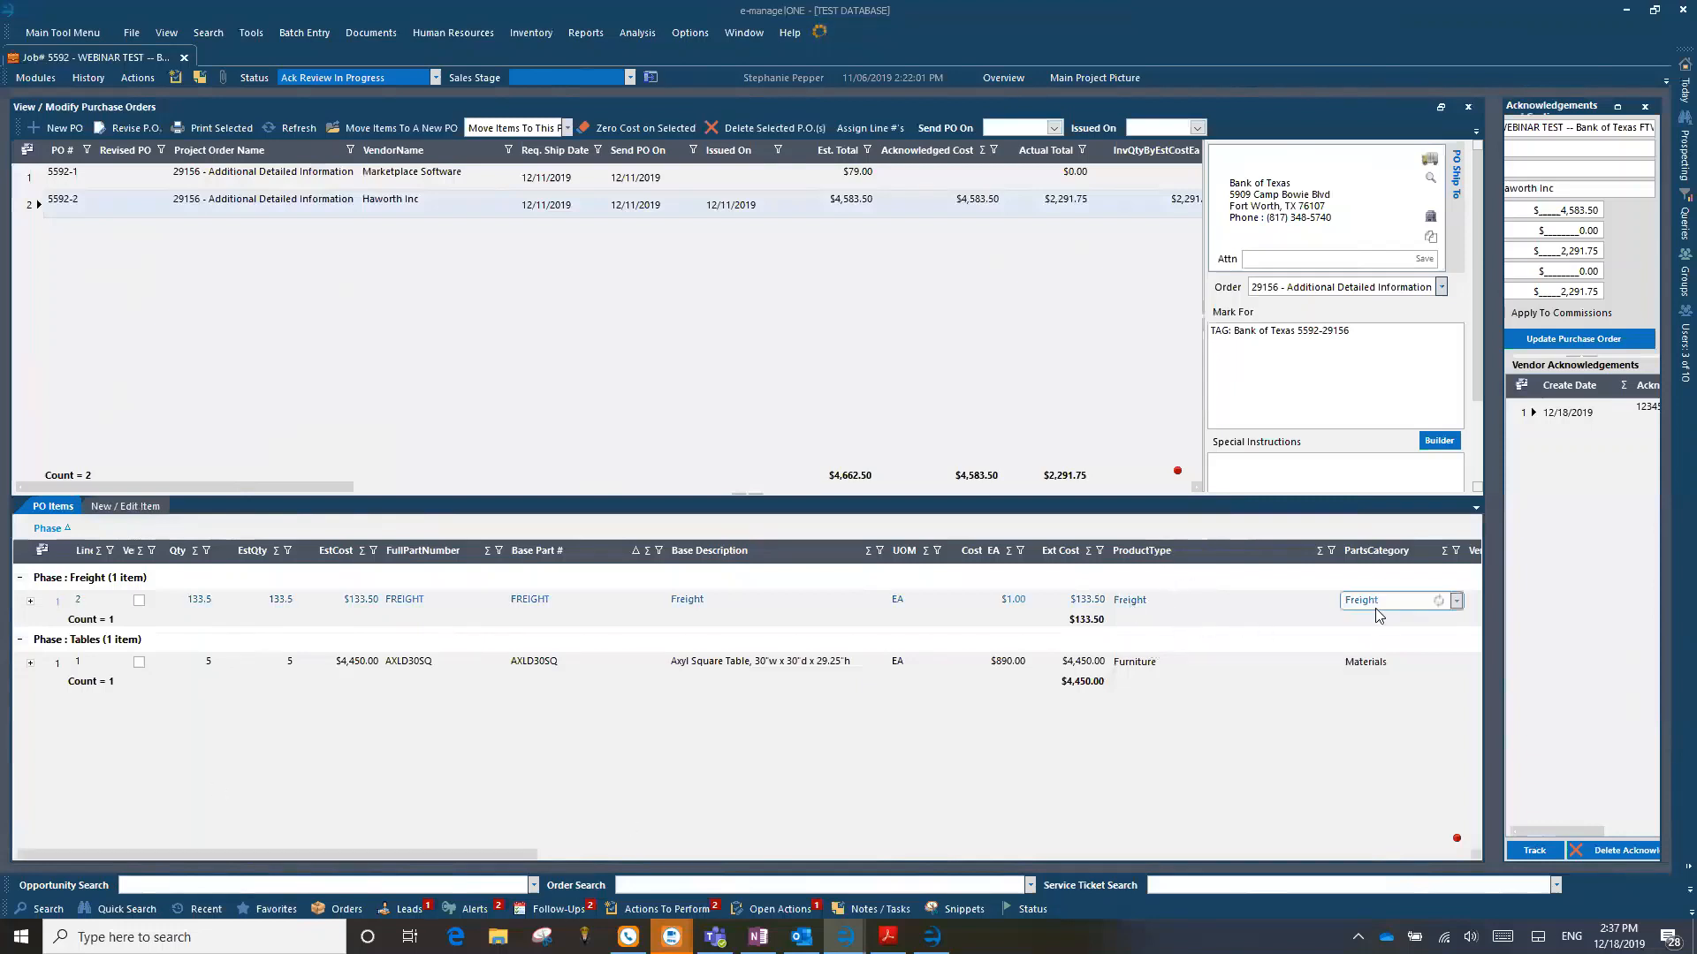
click(126, 505)
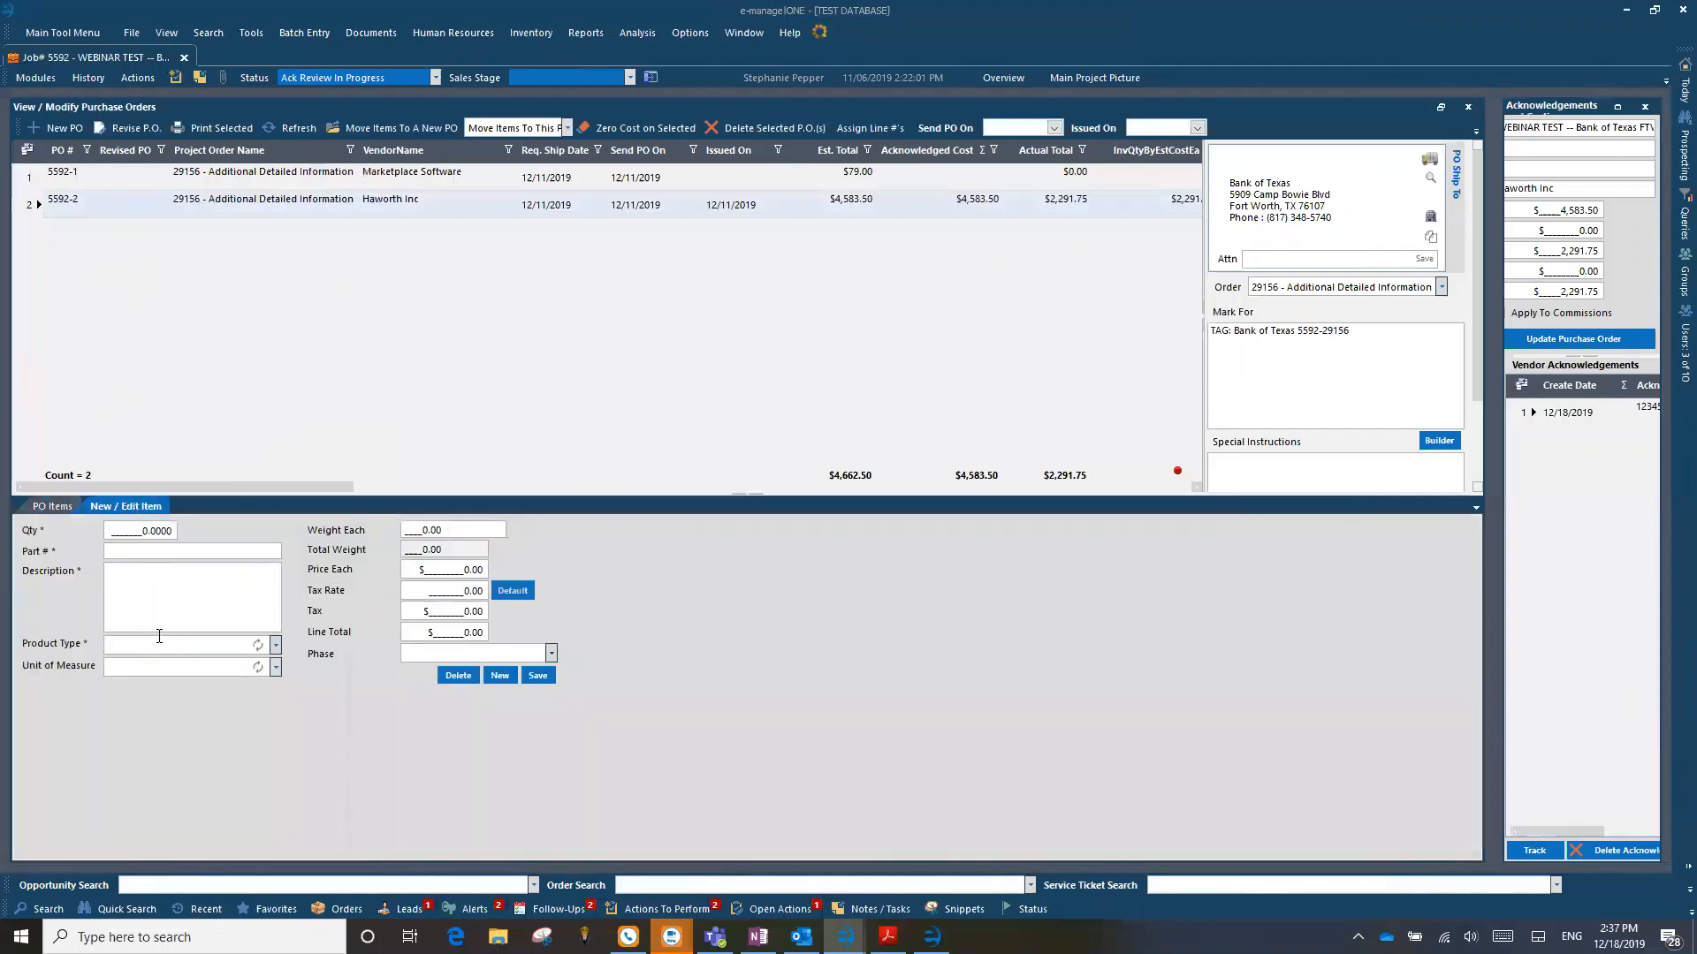
click(49, 507)
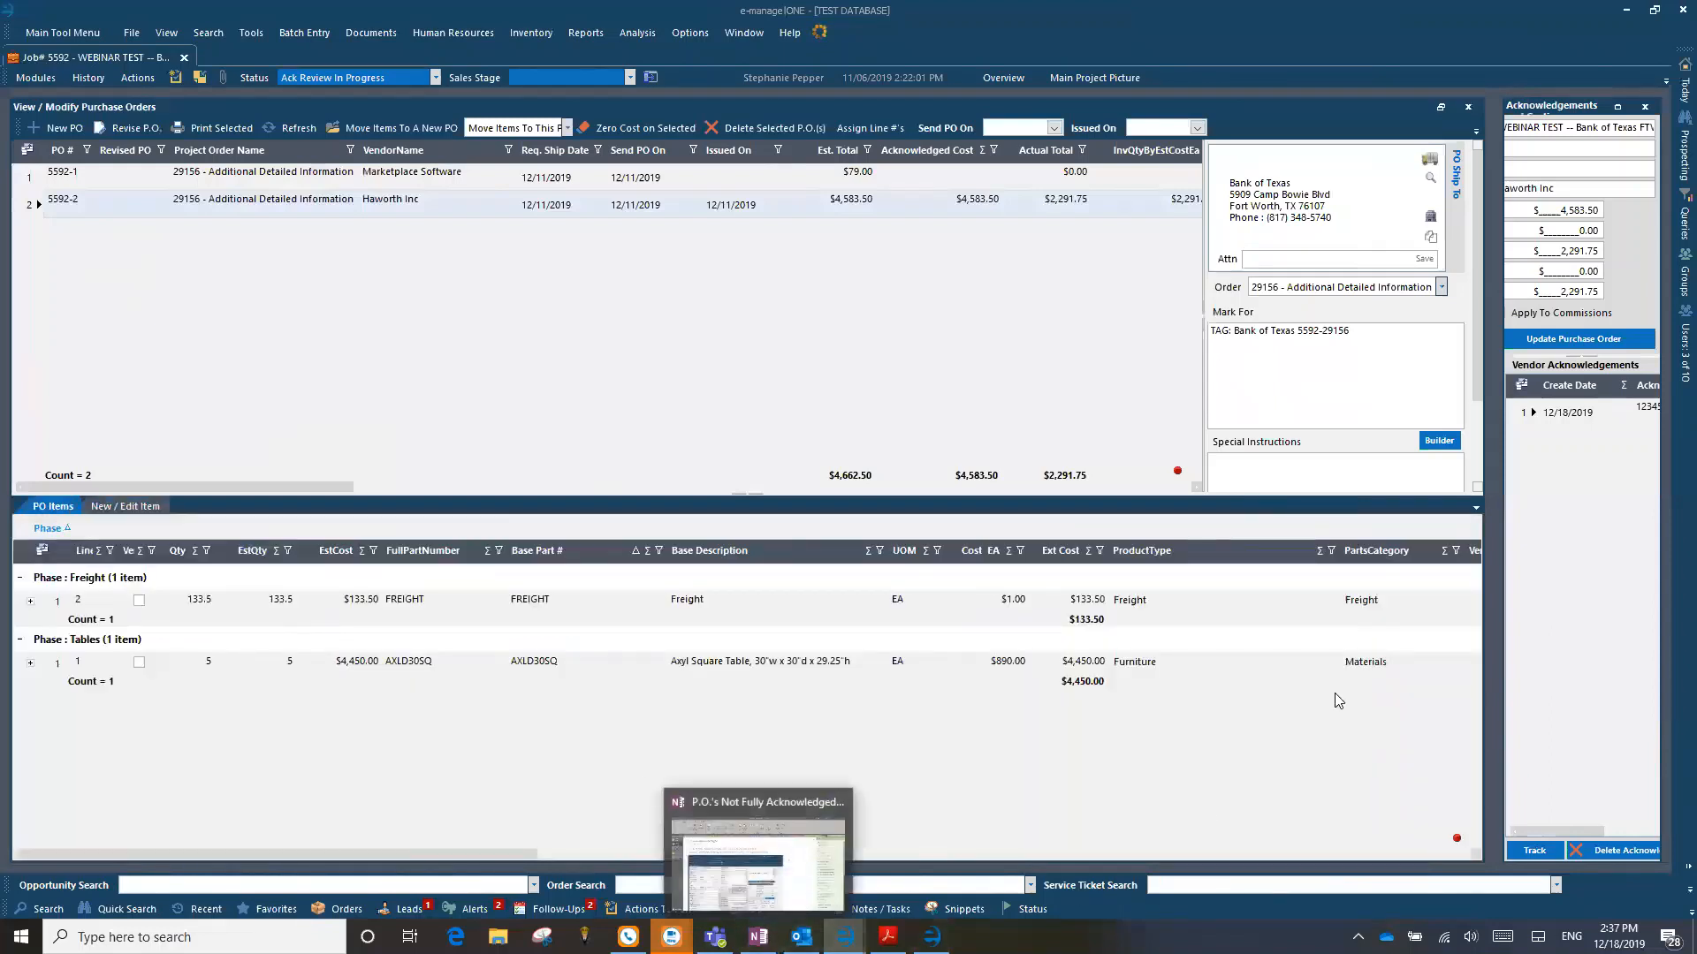
click(1350, 661)
click(1290, 769)
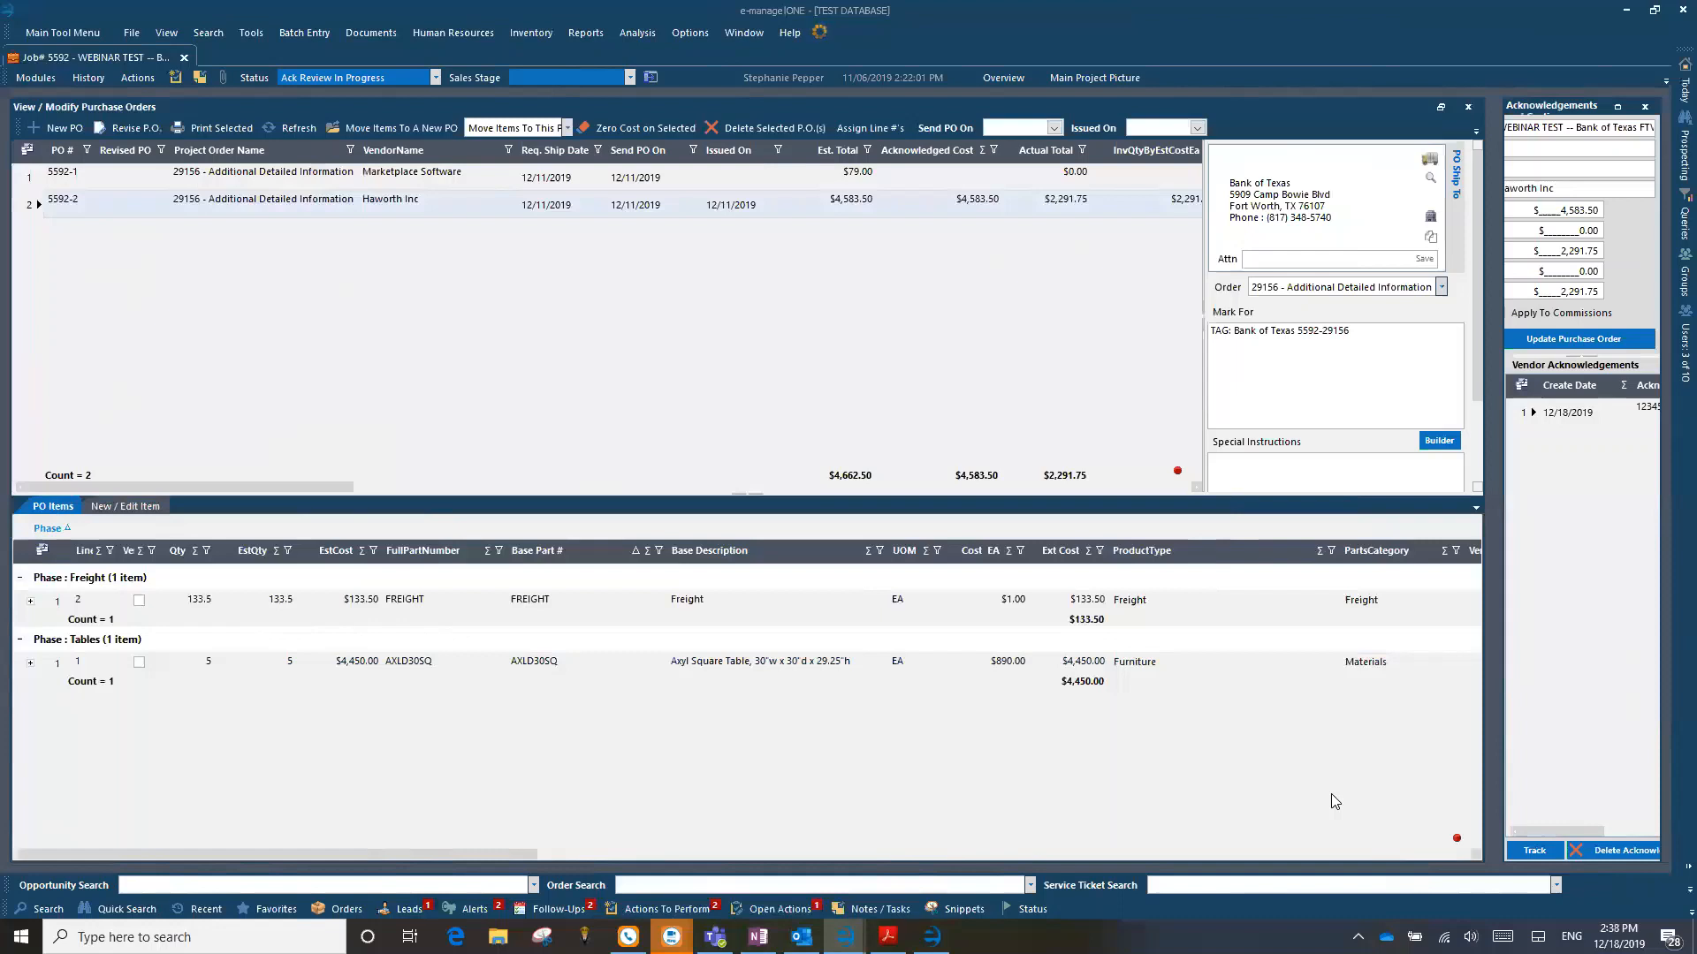
click(1389, 601)
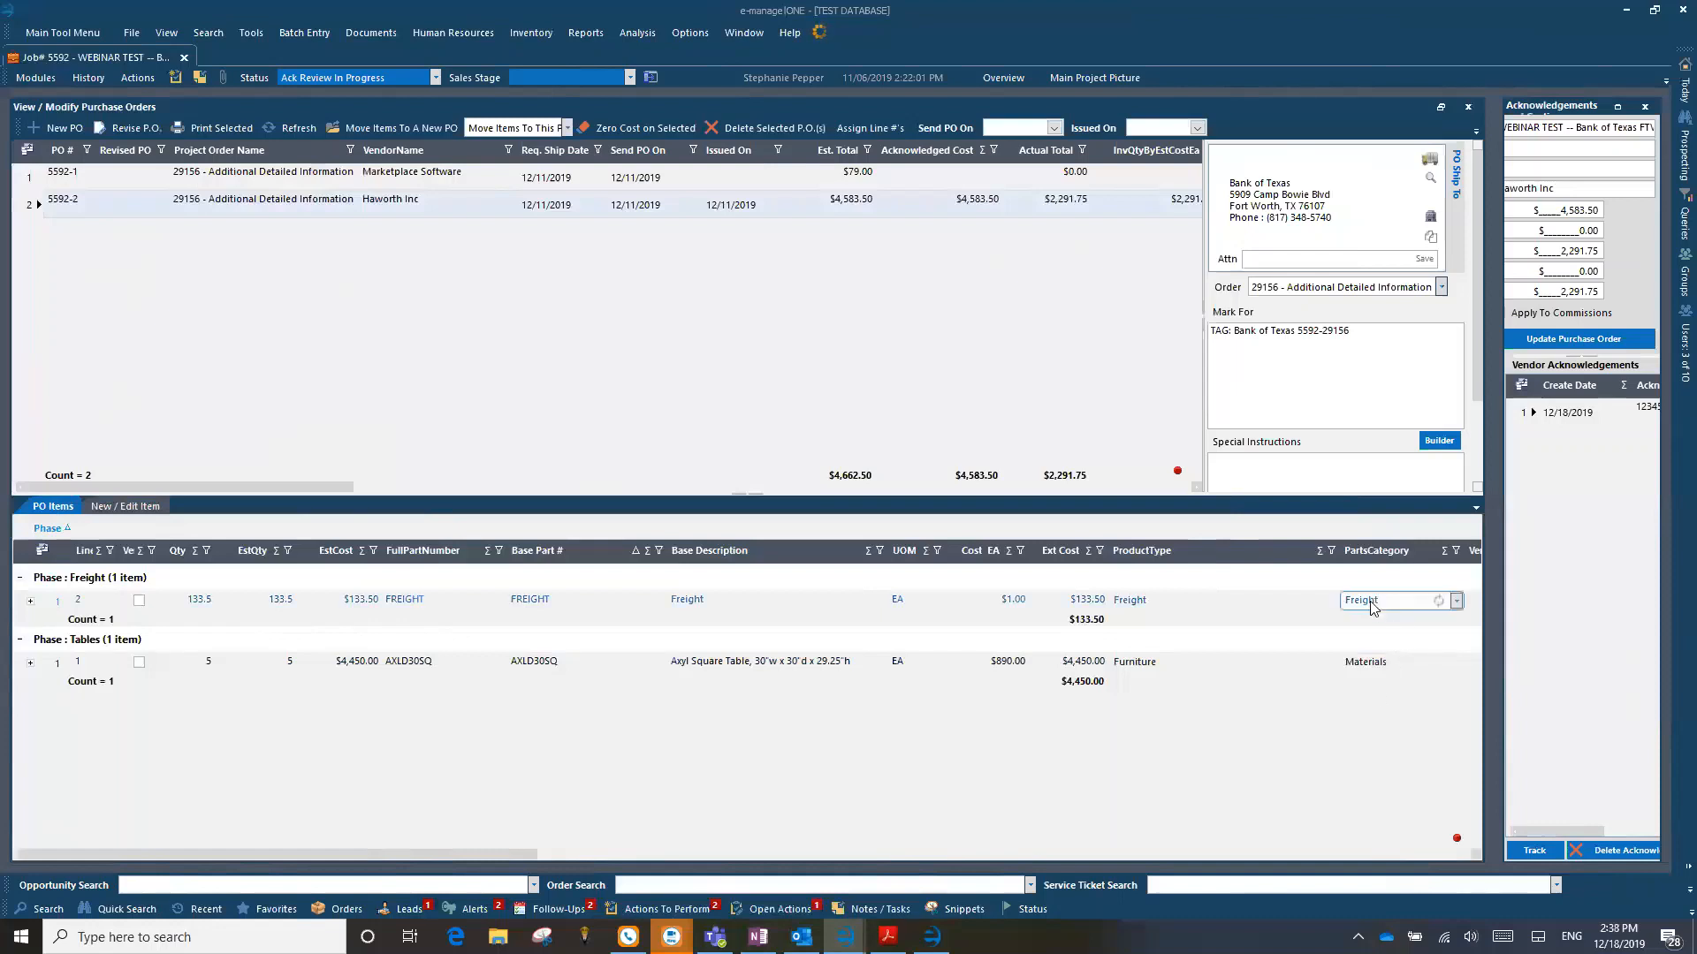
click(1455, 602)
click(1456, 603)
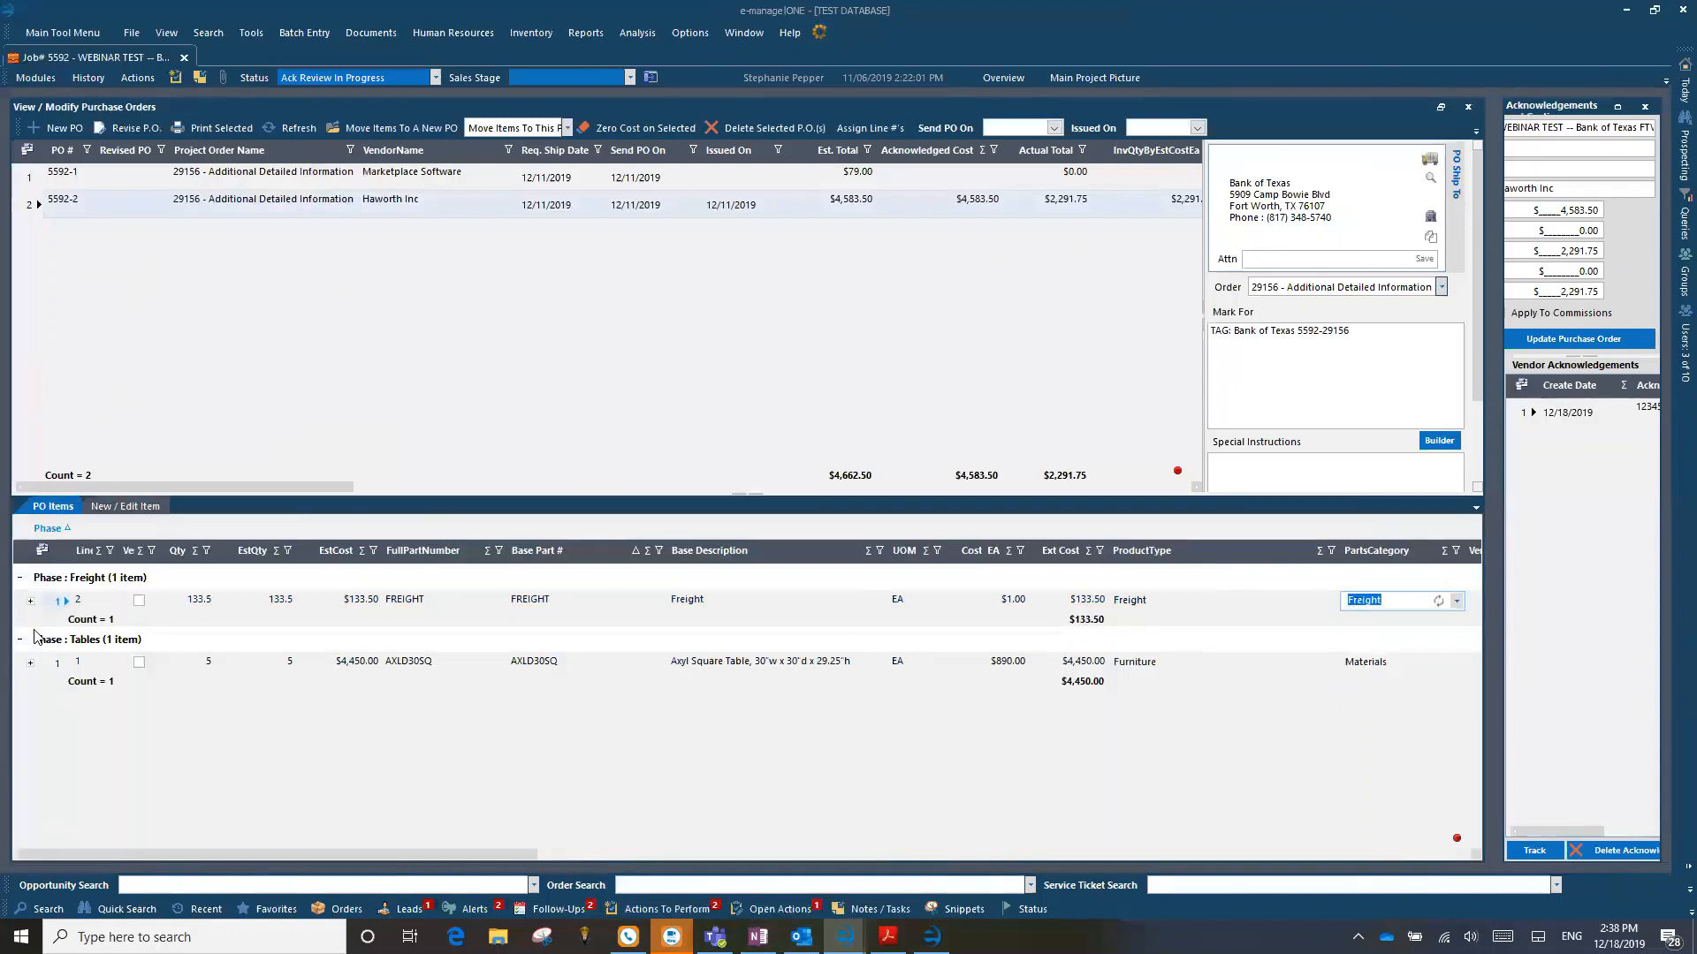
Step: Examine the part number and parts category of the freight line on the Haworth purchase order
click(59, 600)
click(457, 605)
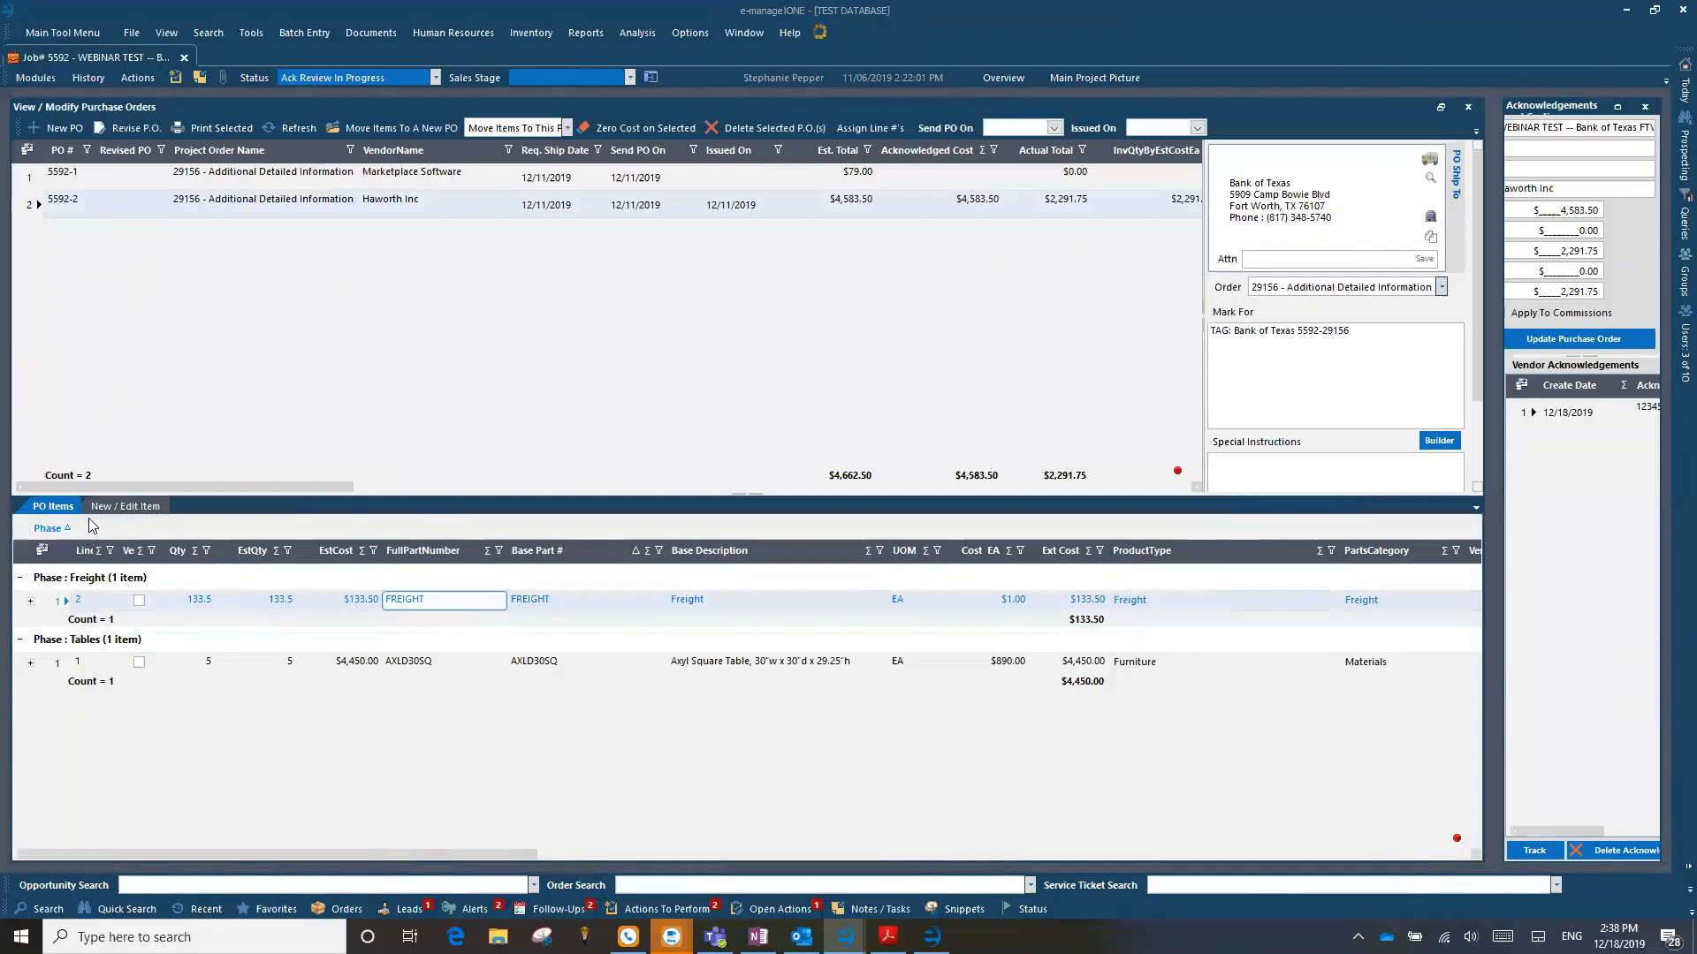
click(121, 506)
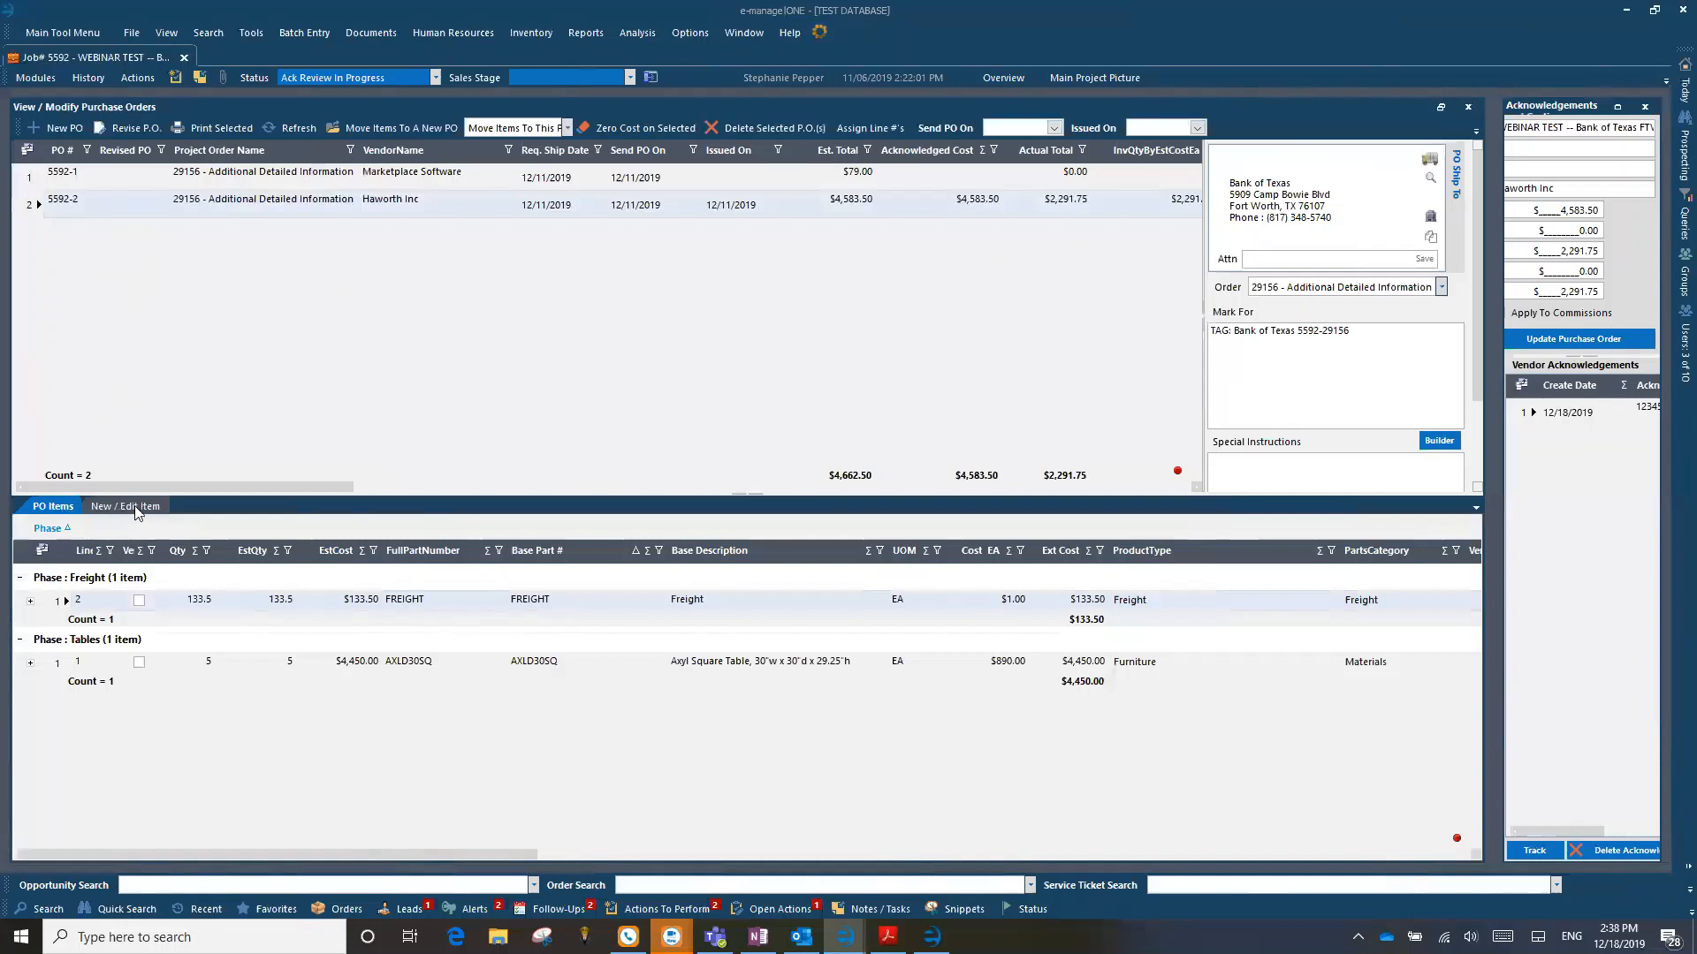
click(1413, 606)
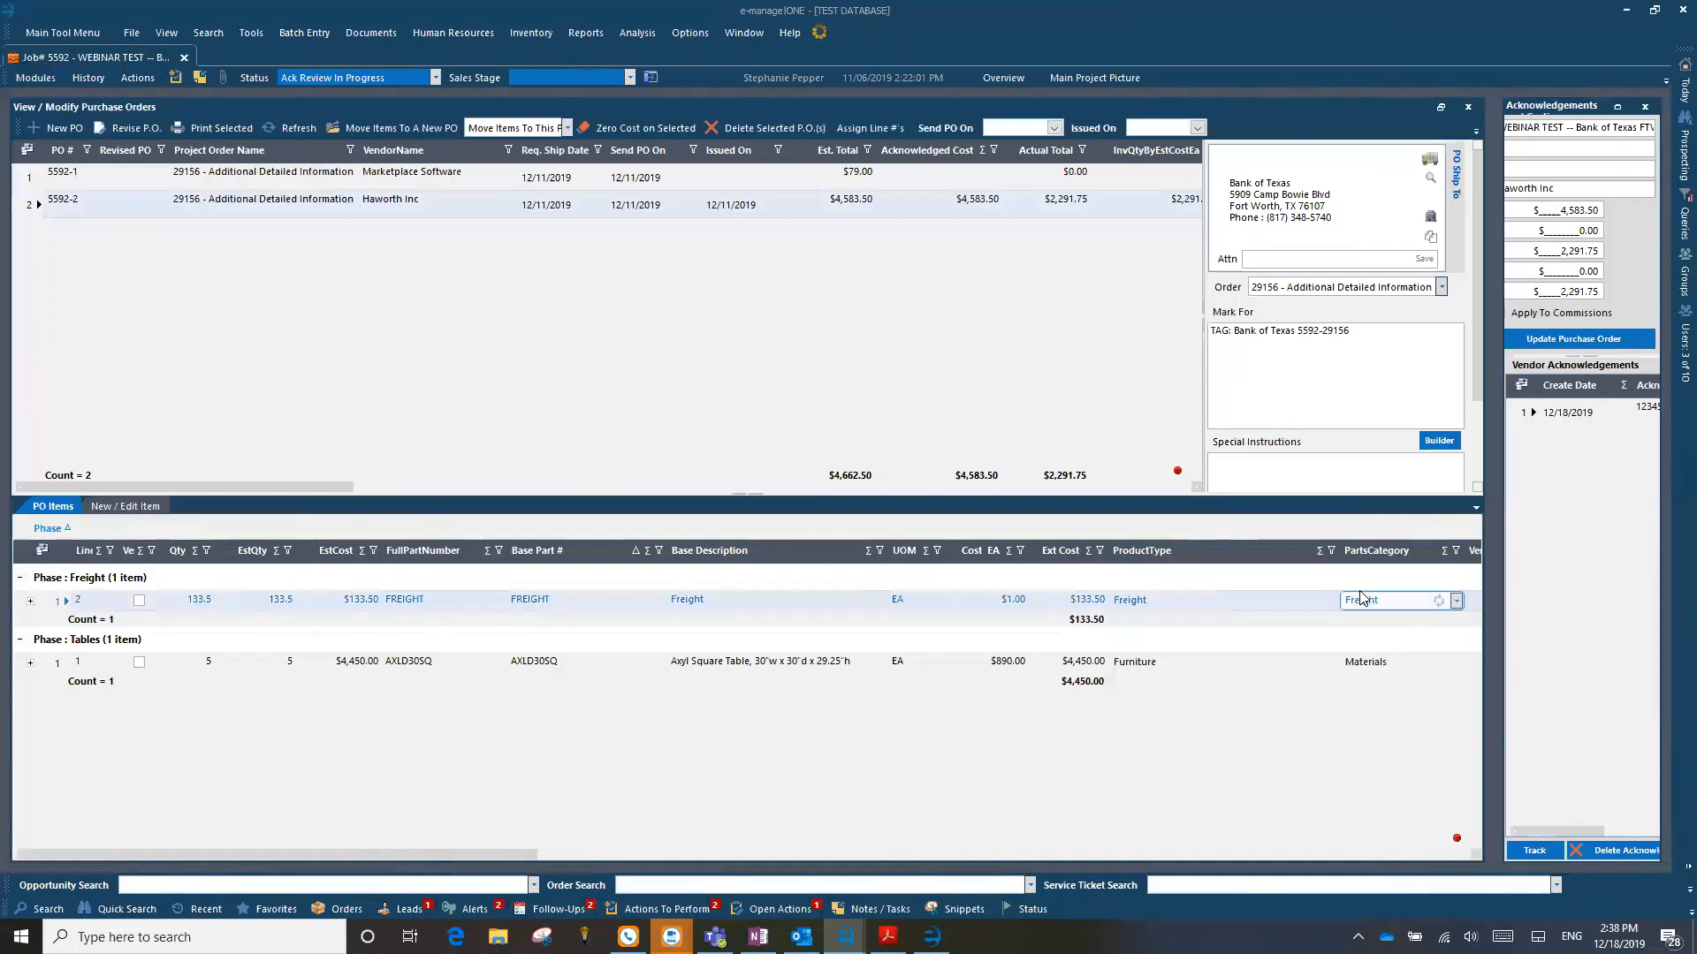
click(1456, 601)
click(1457, 602)
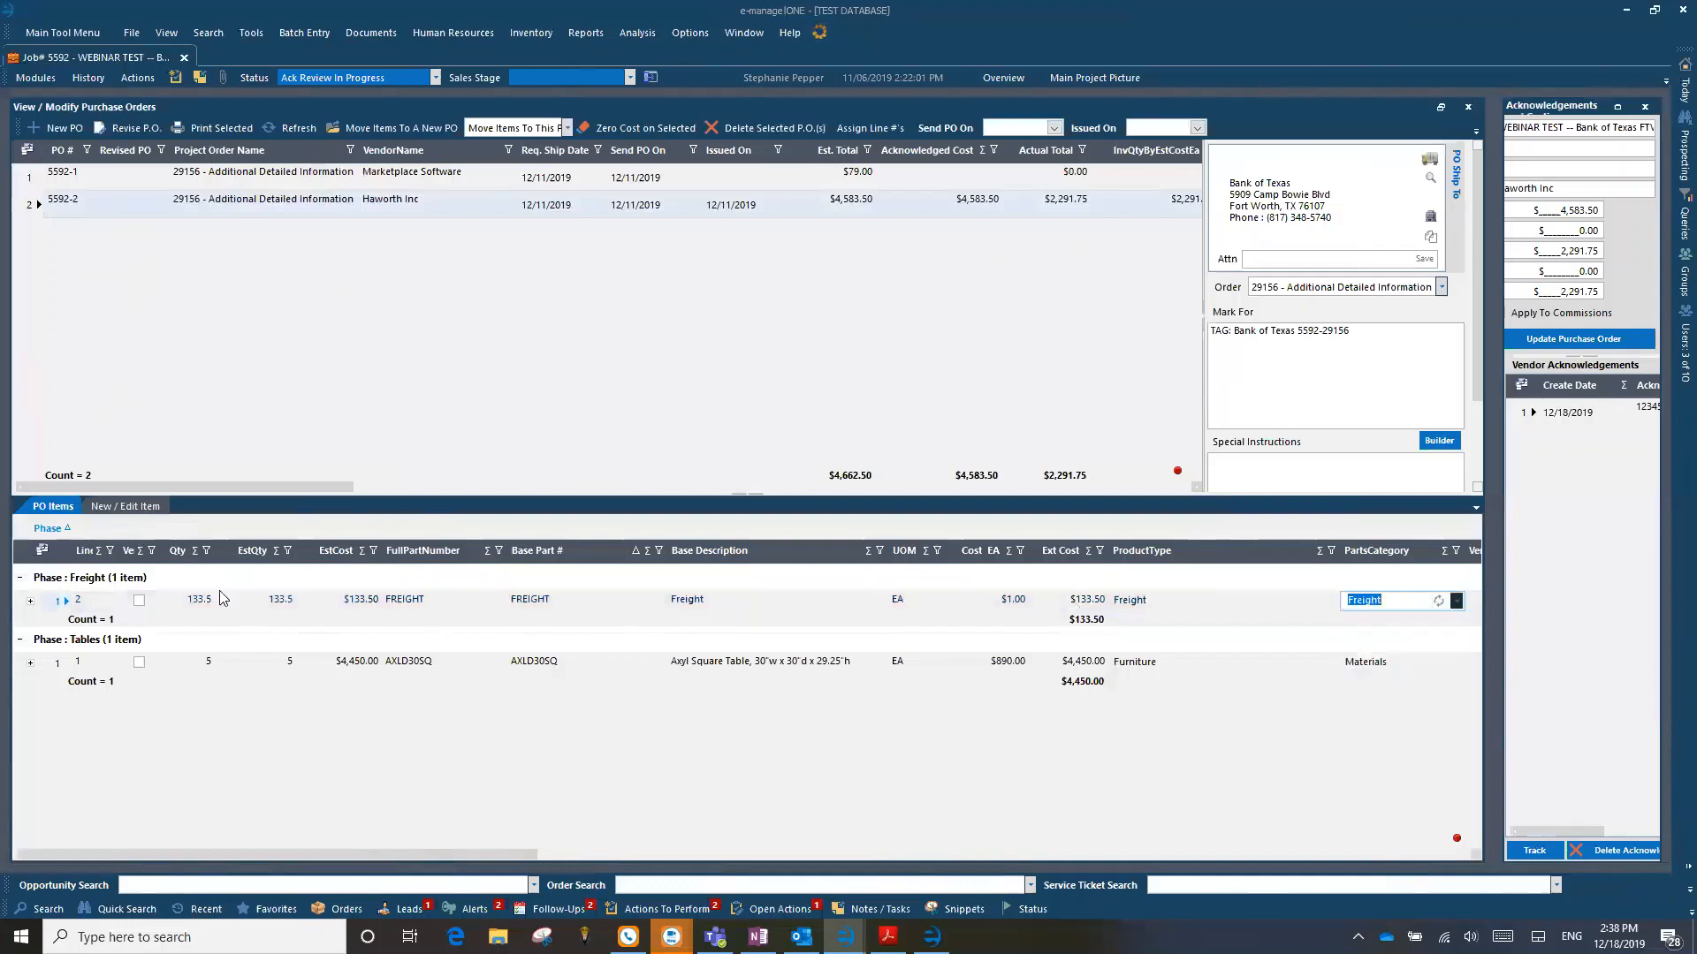
click(62, 602)
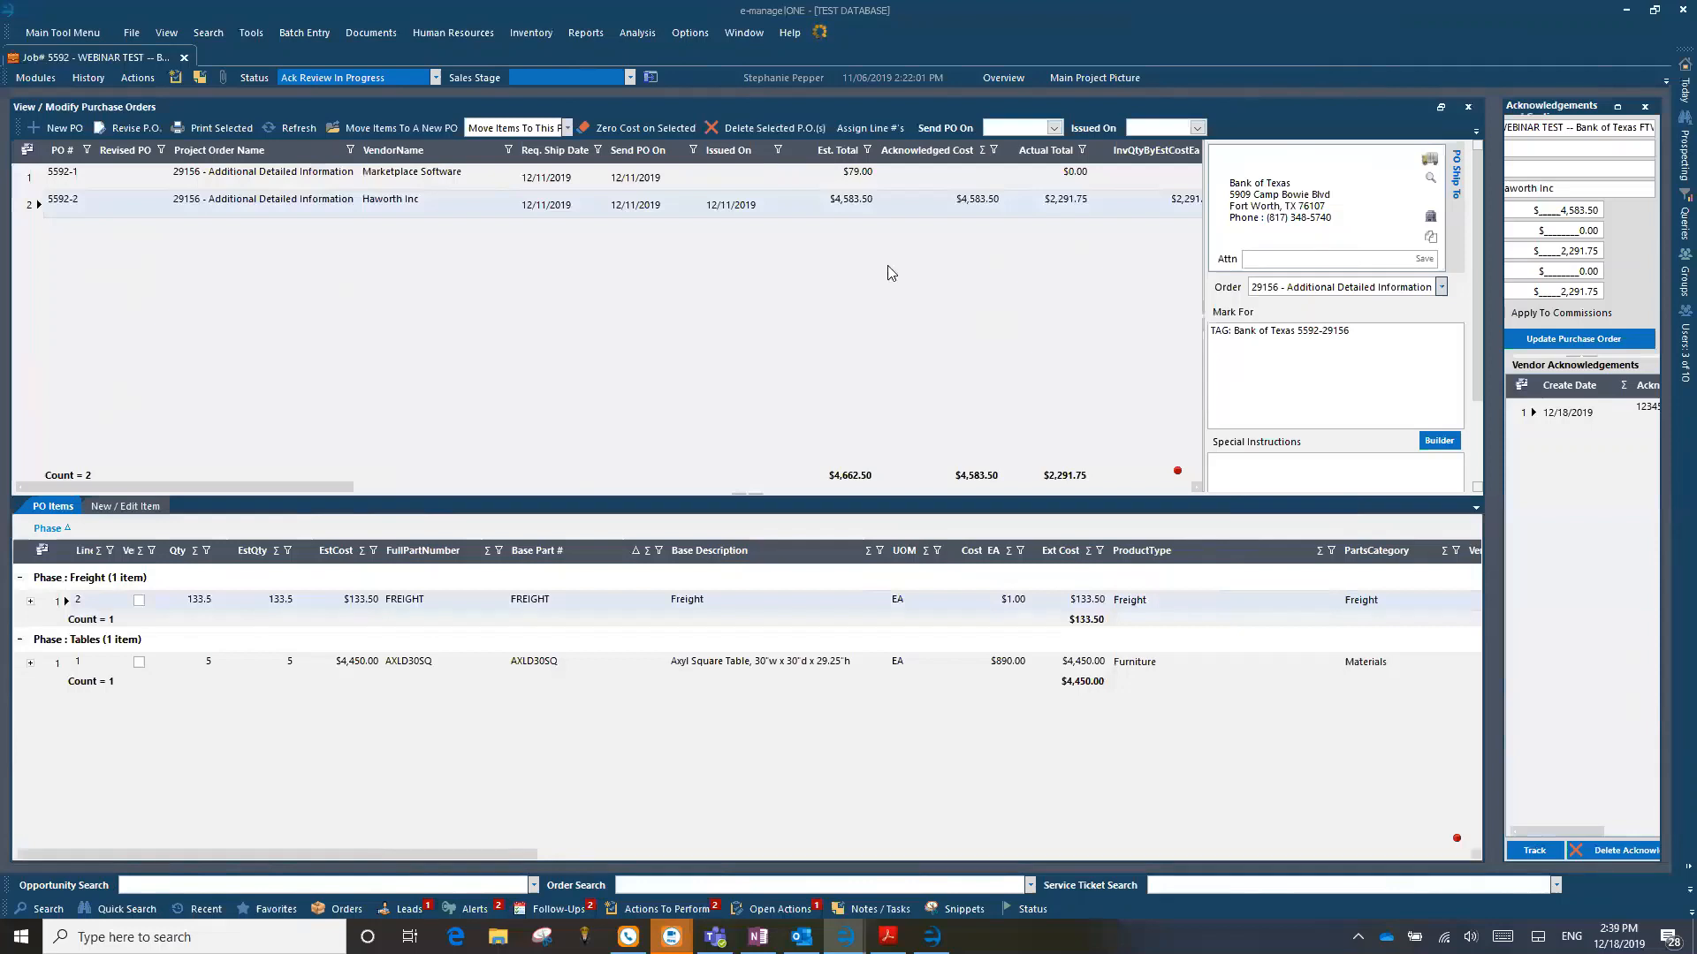
click(33, 206)
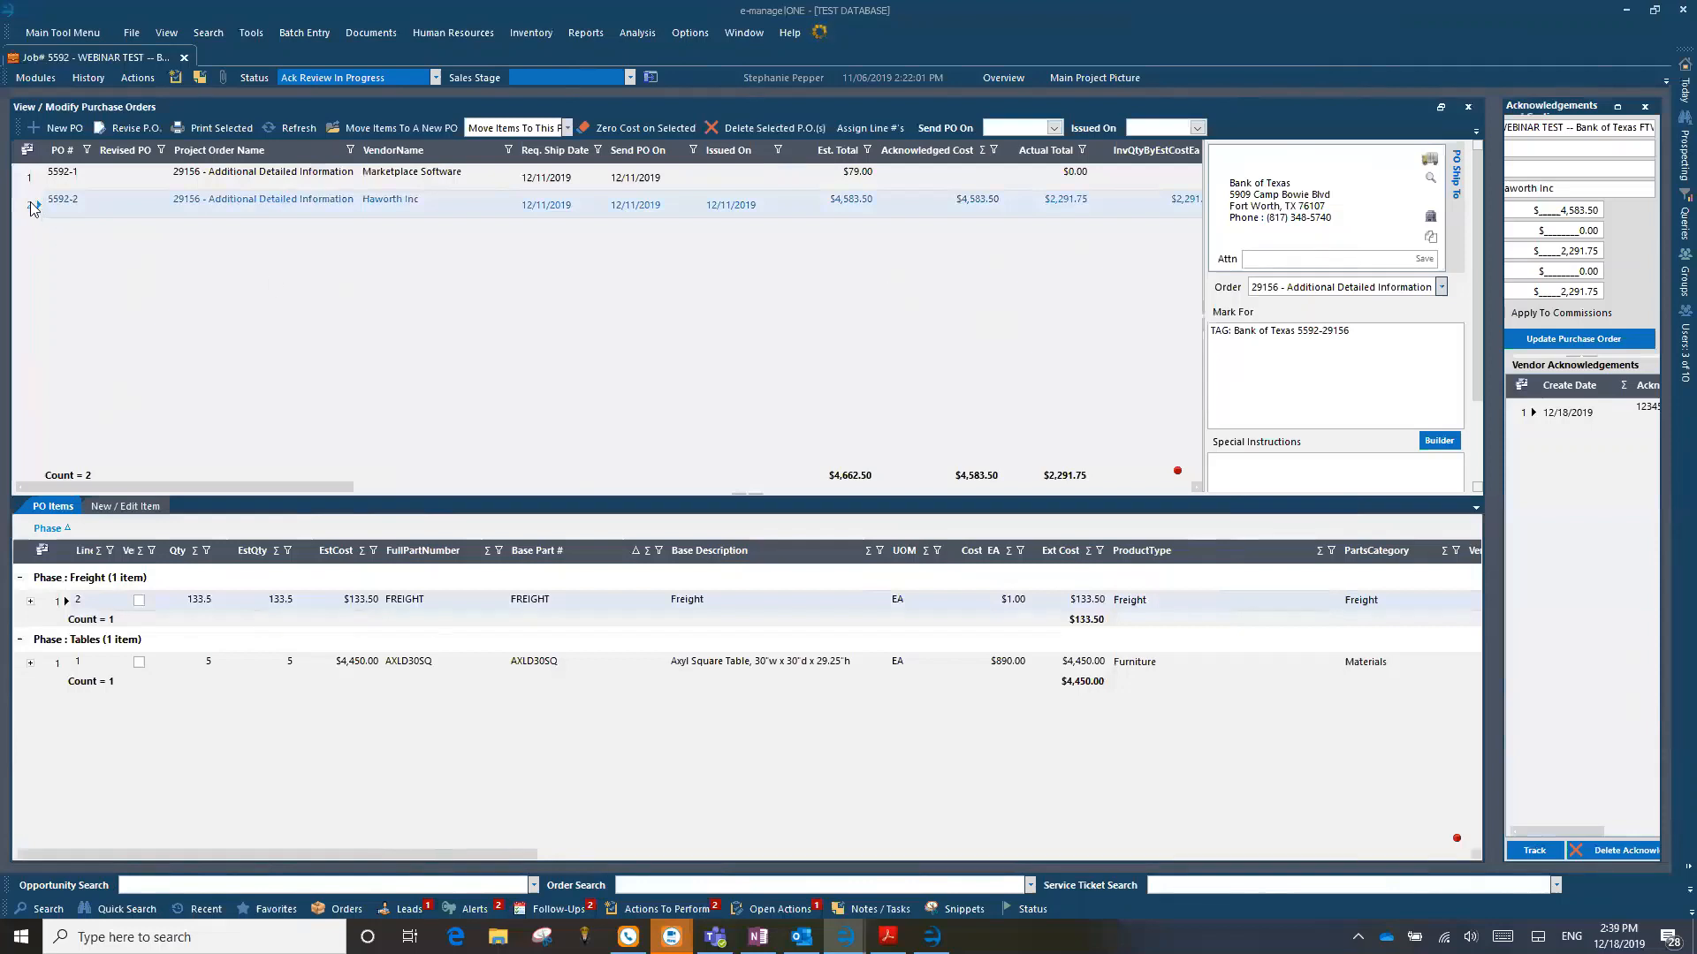
click(80, 602)
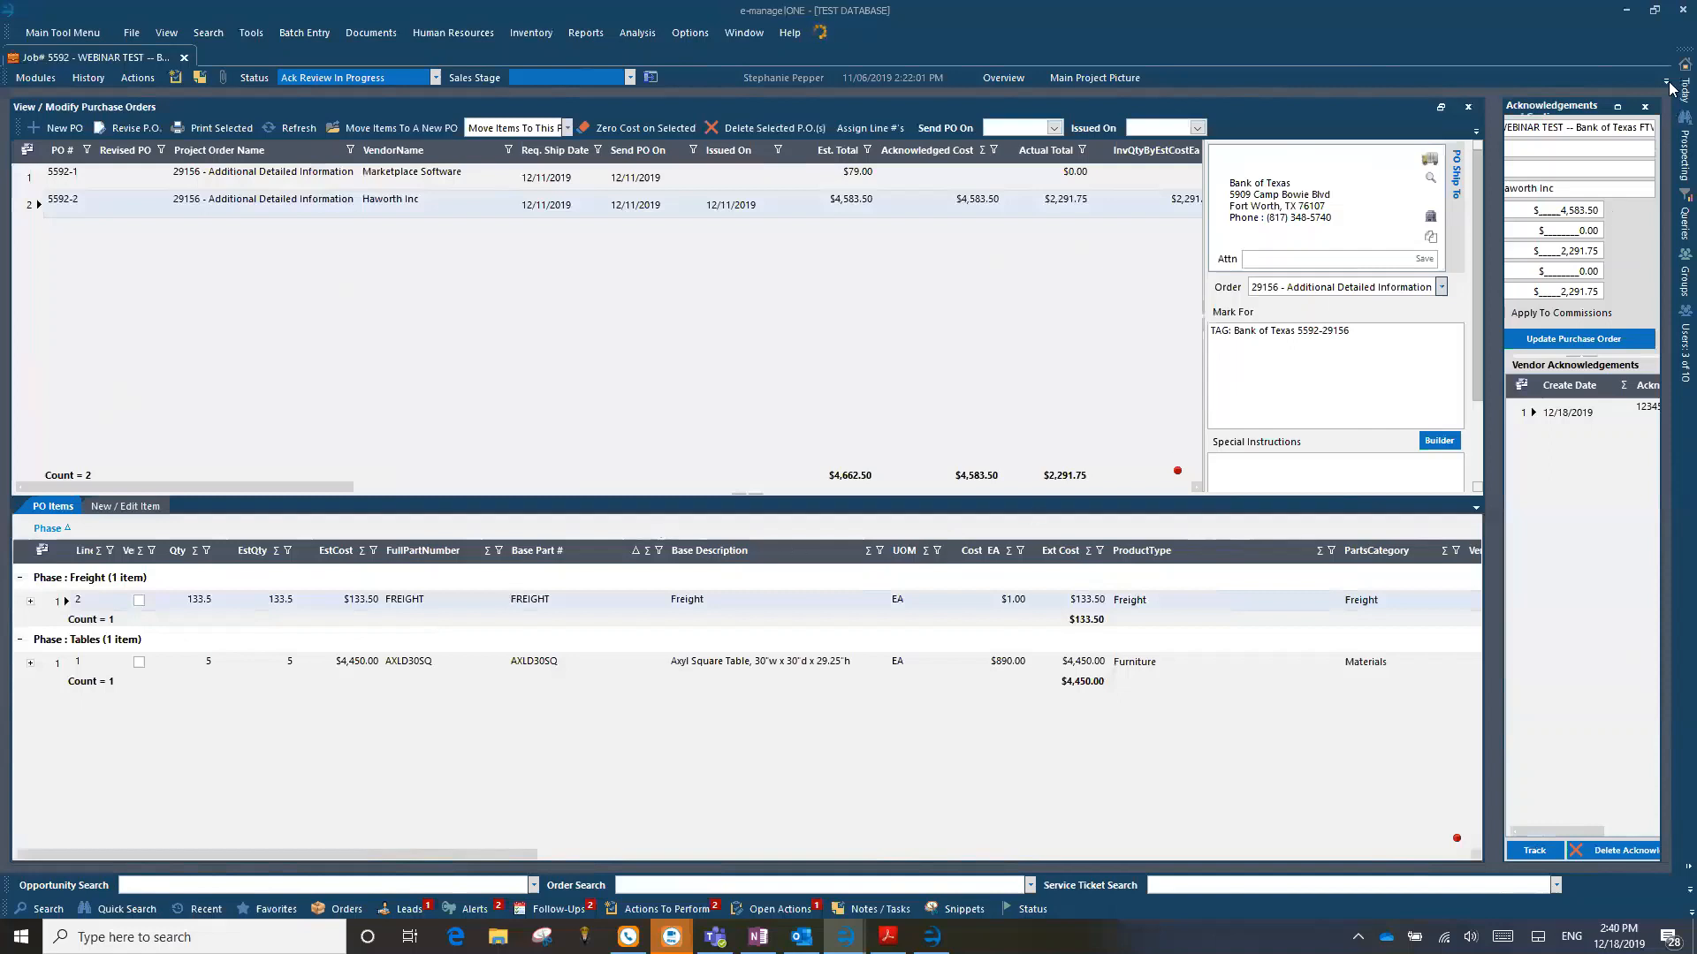
Step: Open the Current Opportunities grid, look at the last project row, and close the grid
mouse_move(1673, 77)
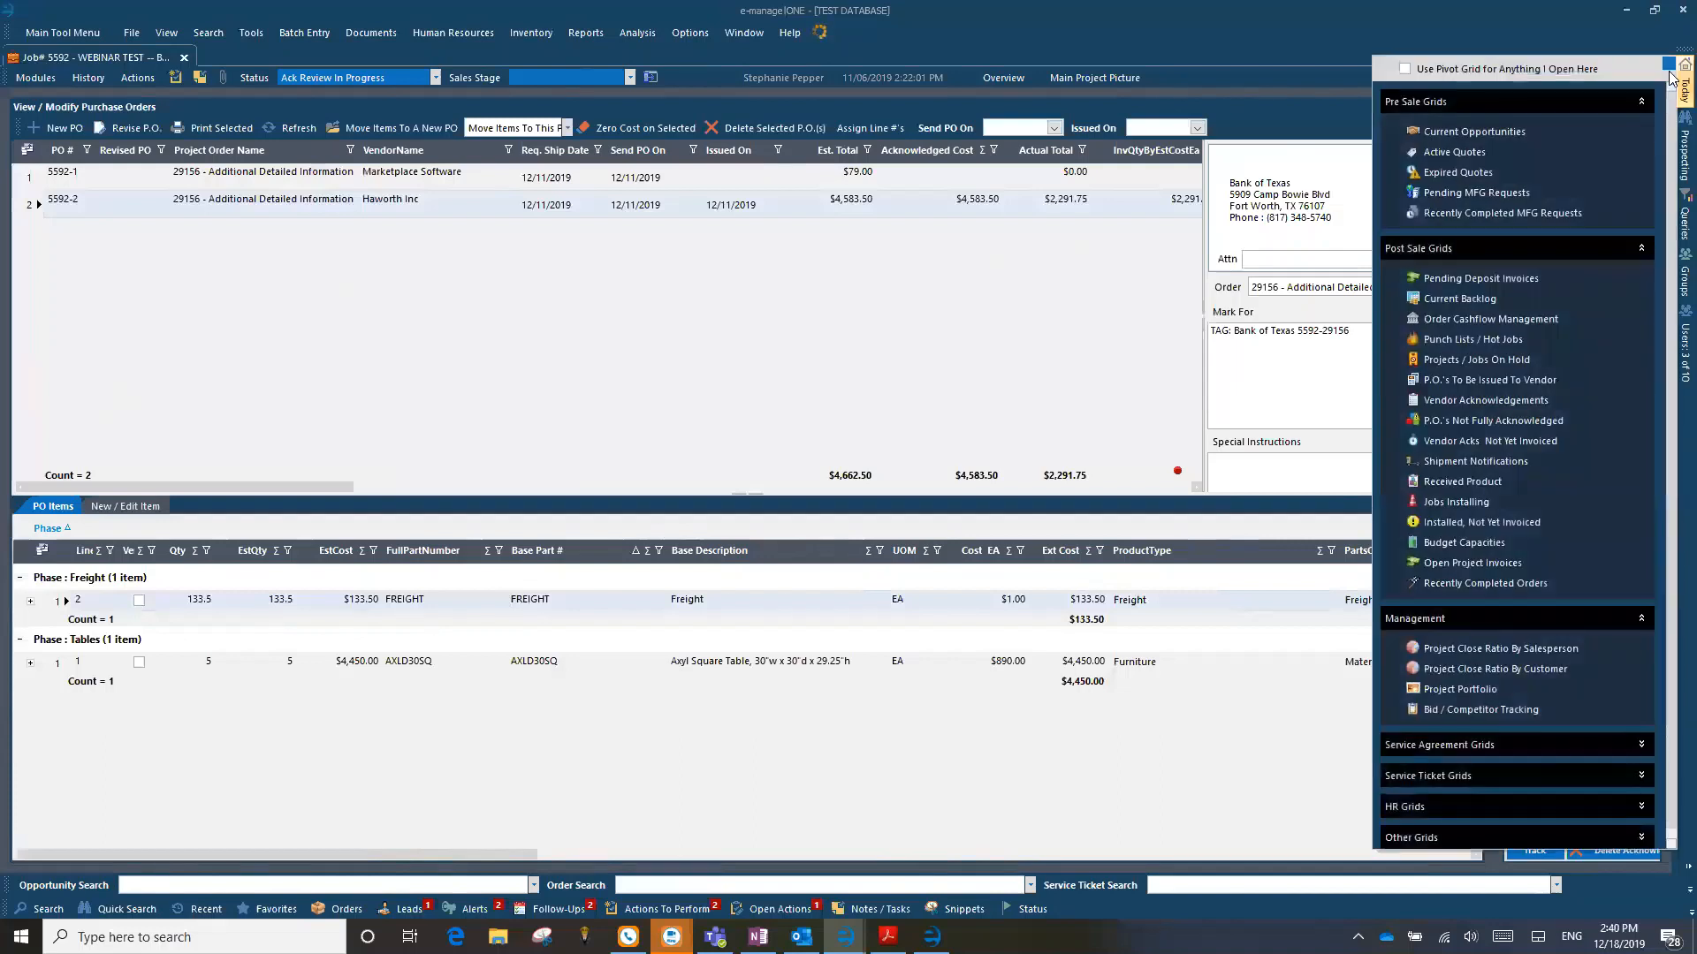
click(1469, 134)
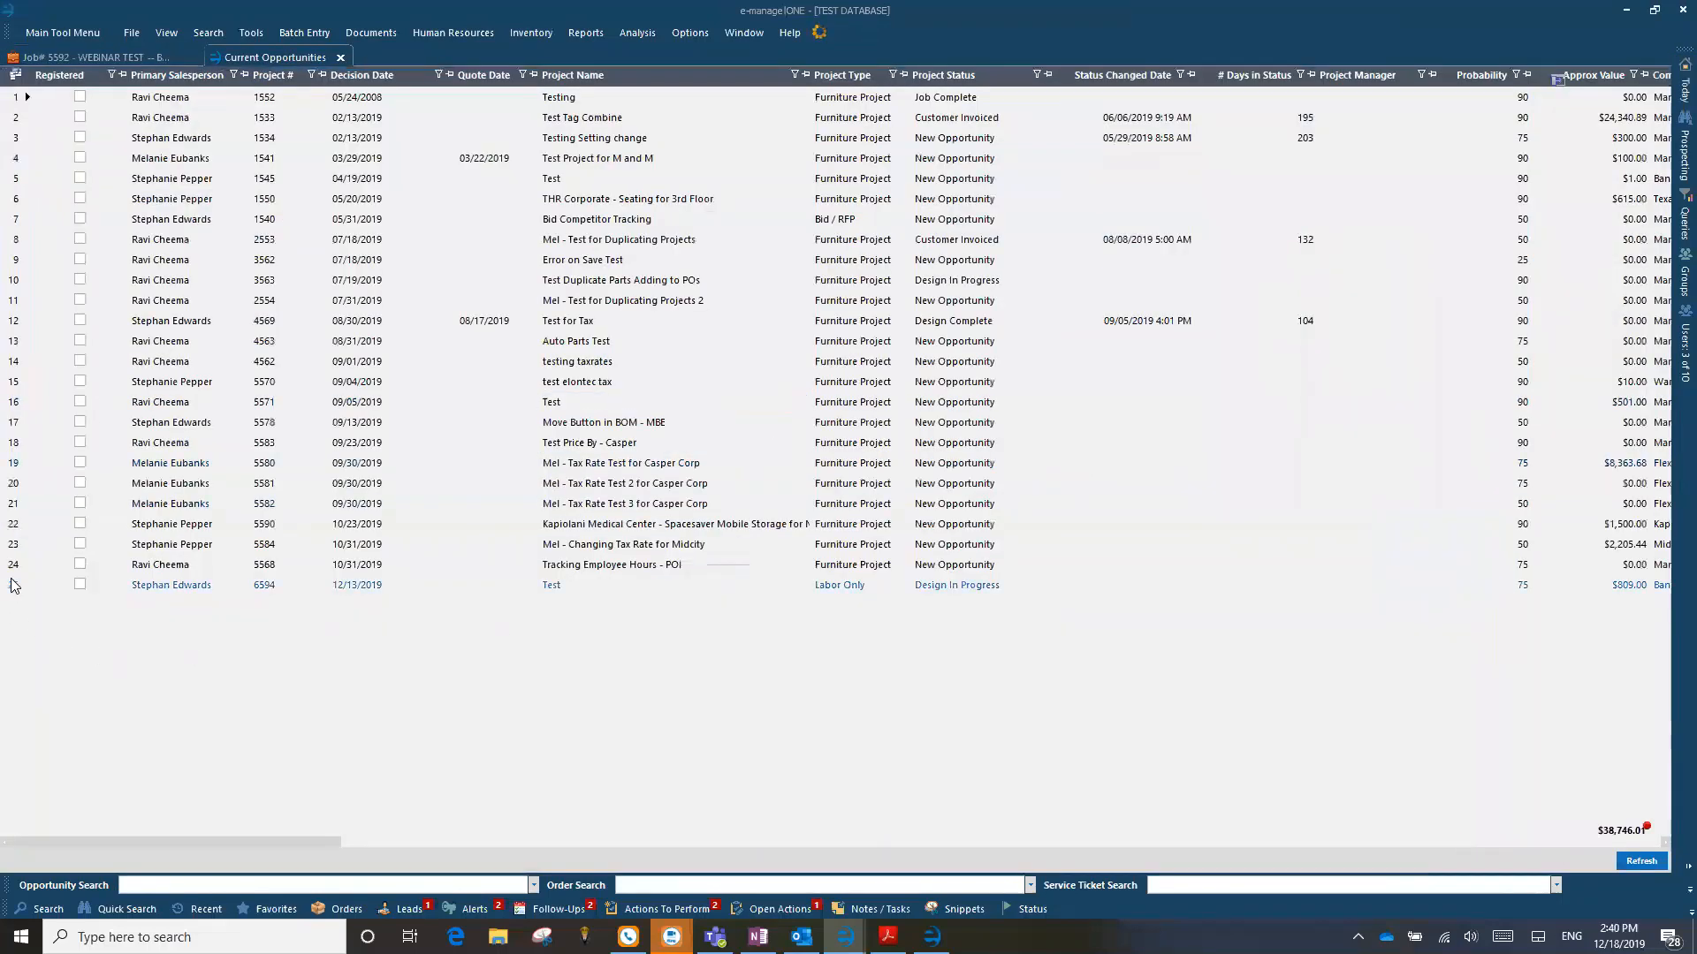
click(19, 586)
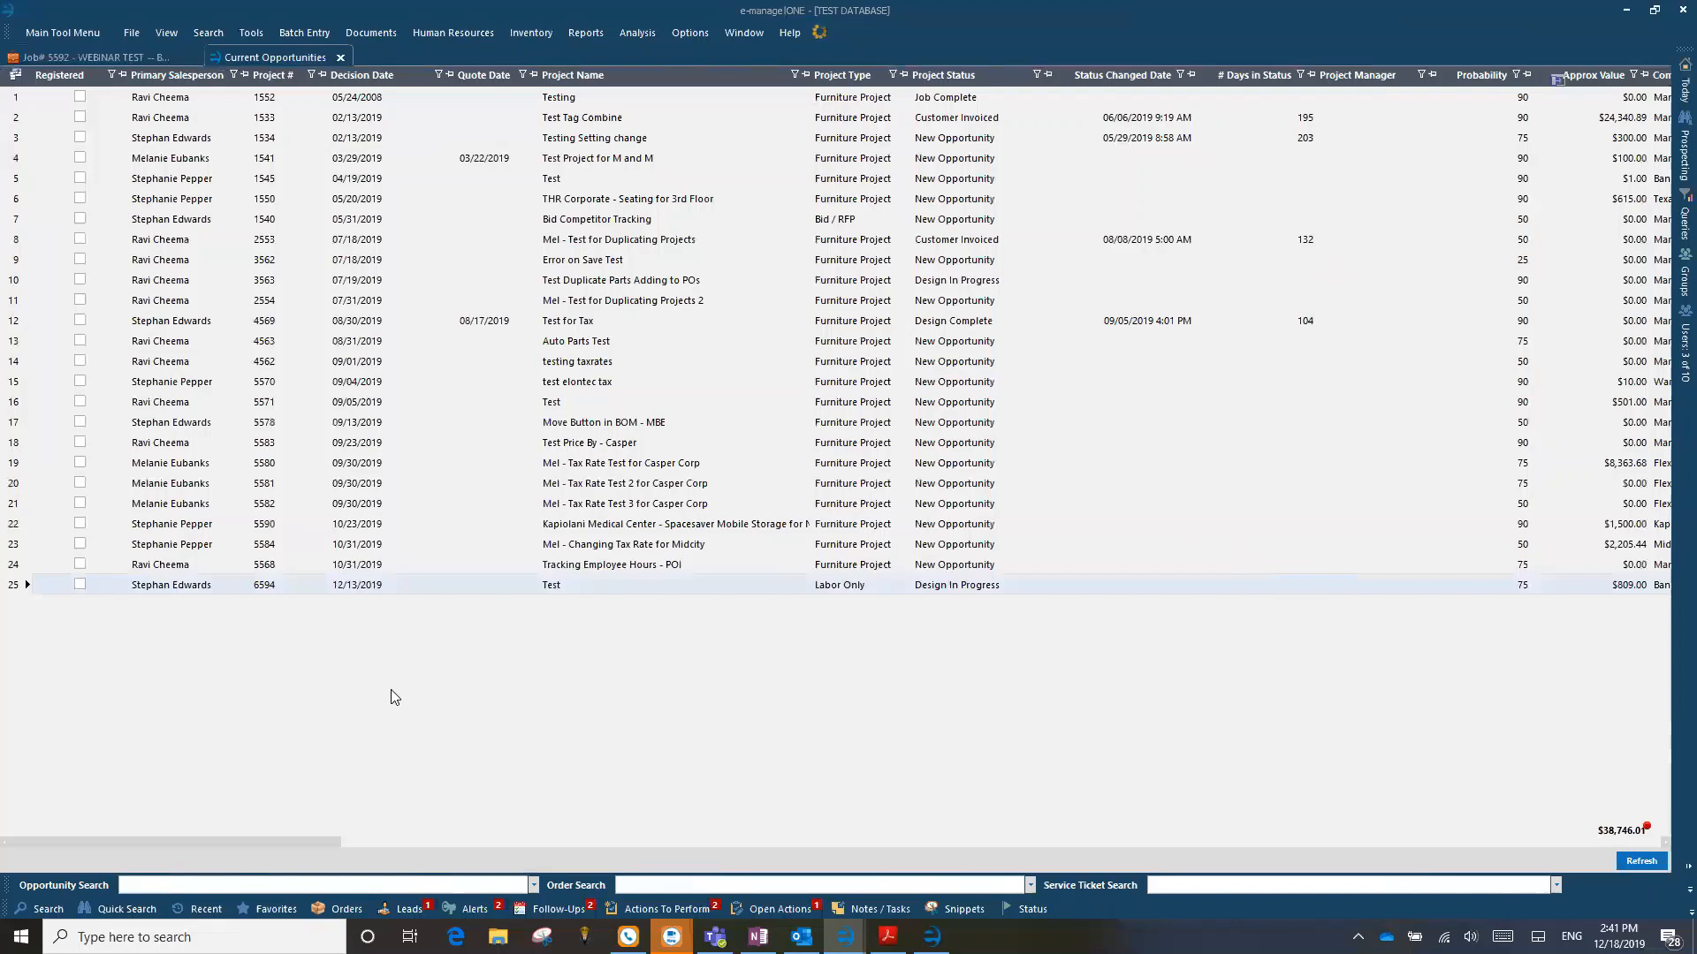
click(340, 58)
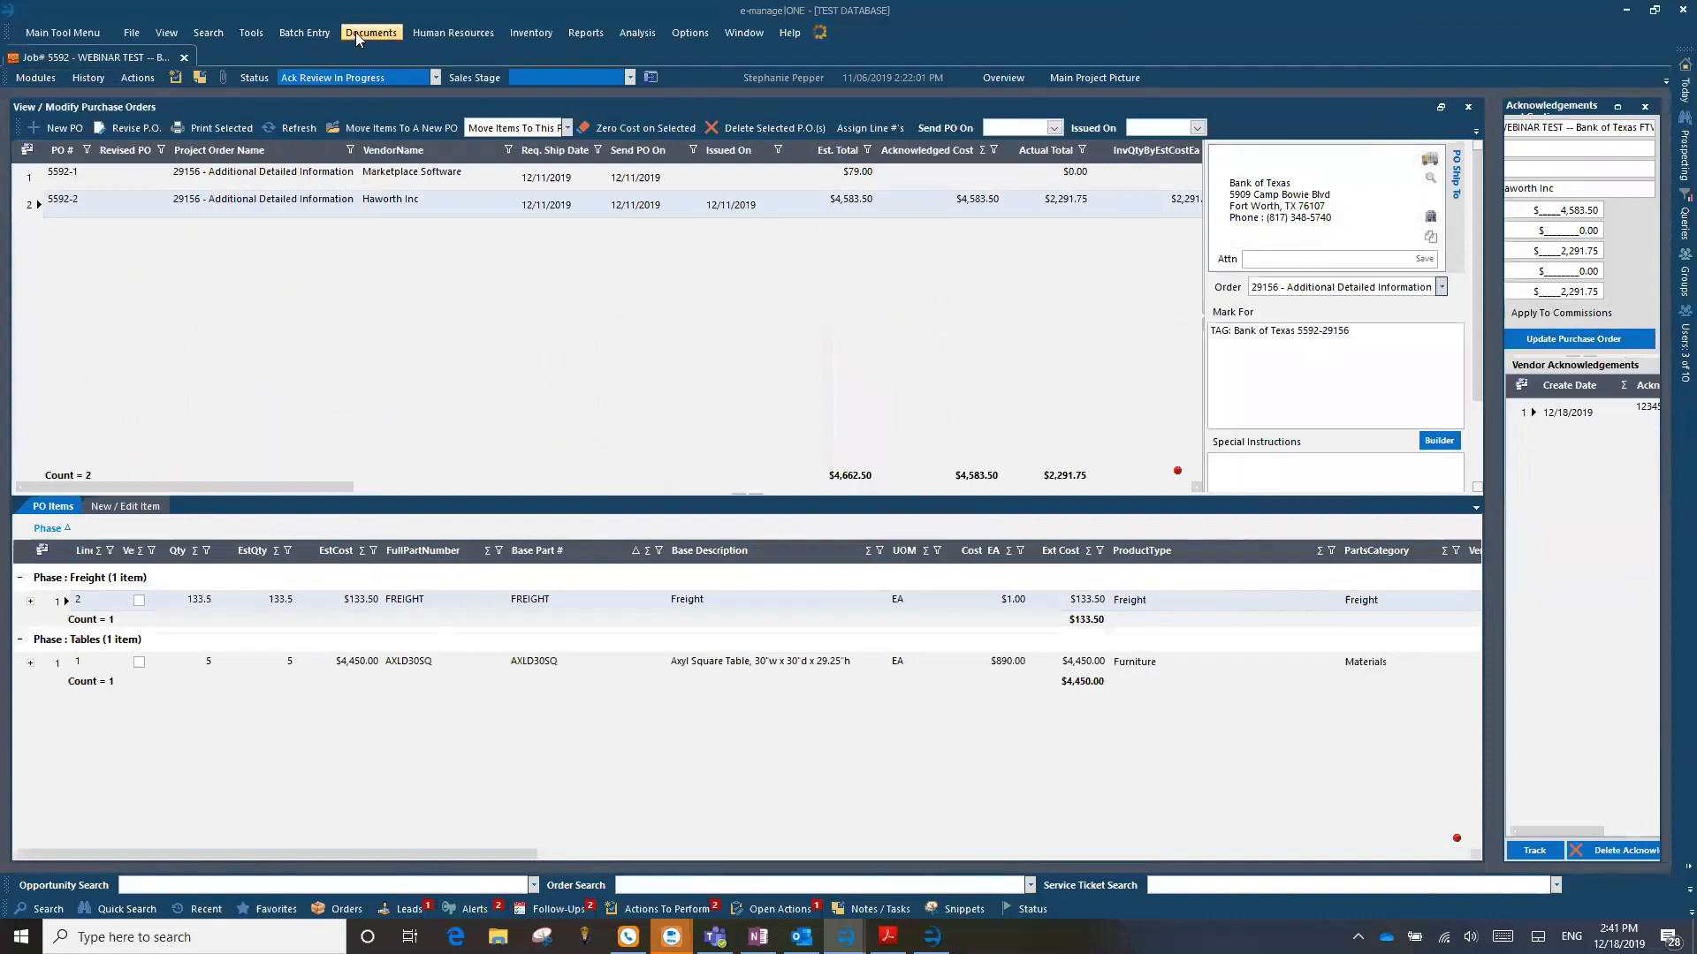
Step: Open batch entry of project vendor bills, load the Haworth purchase order by searching for 5592, and close the form without saving
click(299, 33)
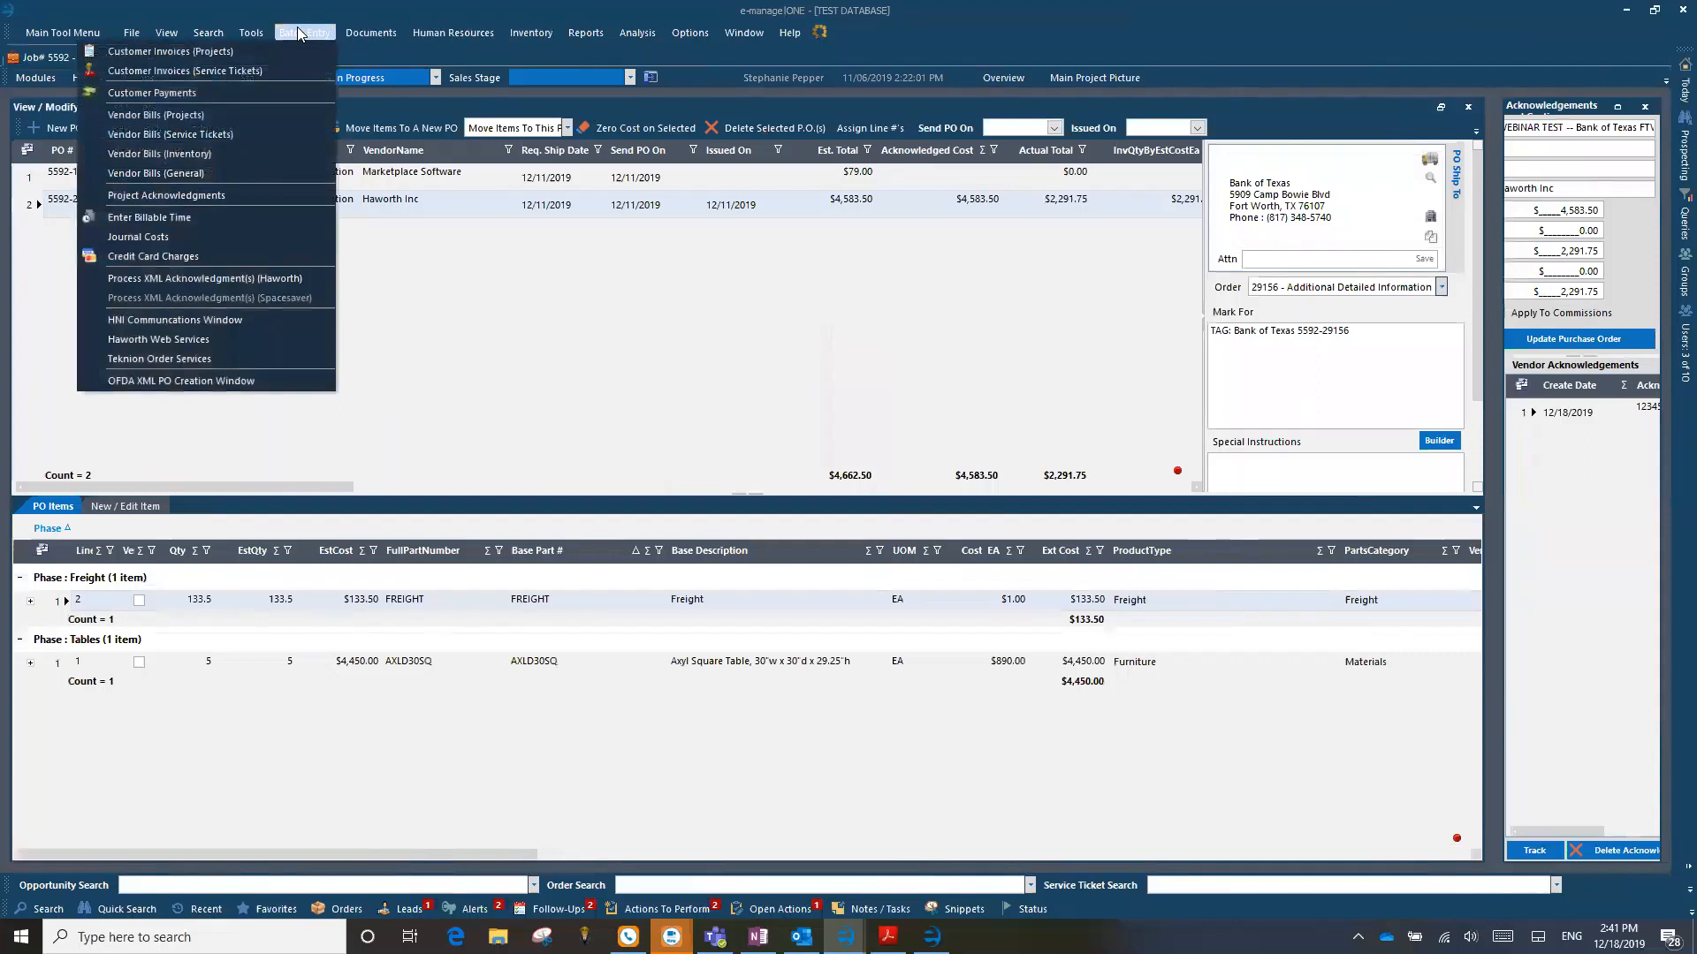
click(168, 115)
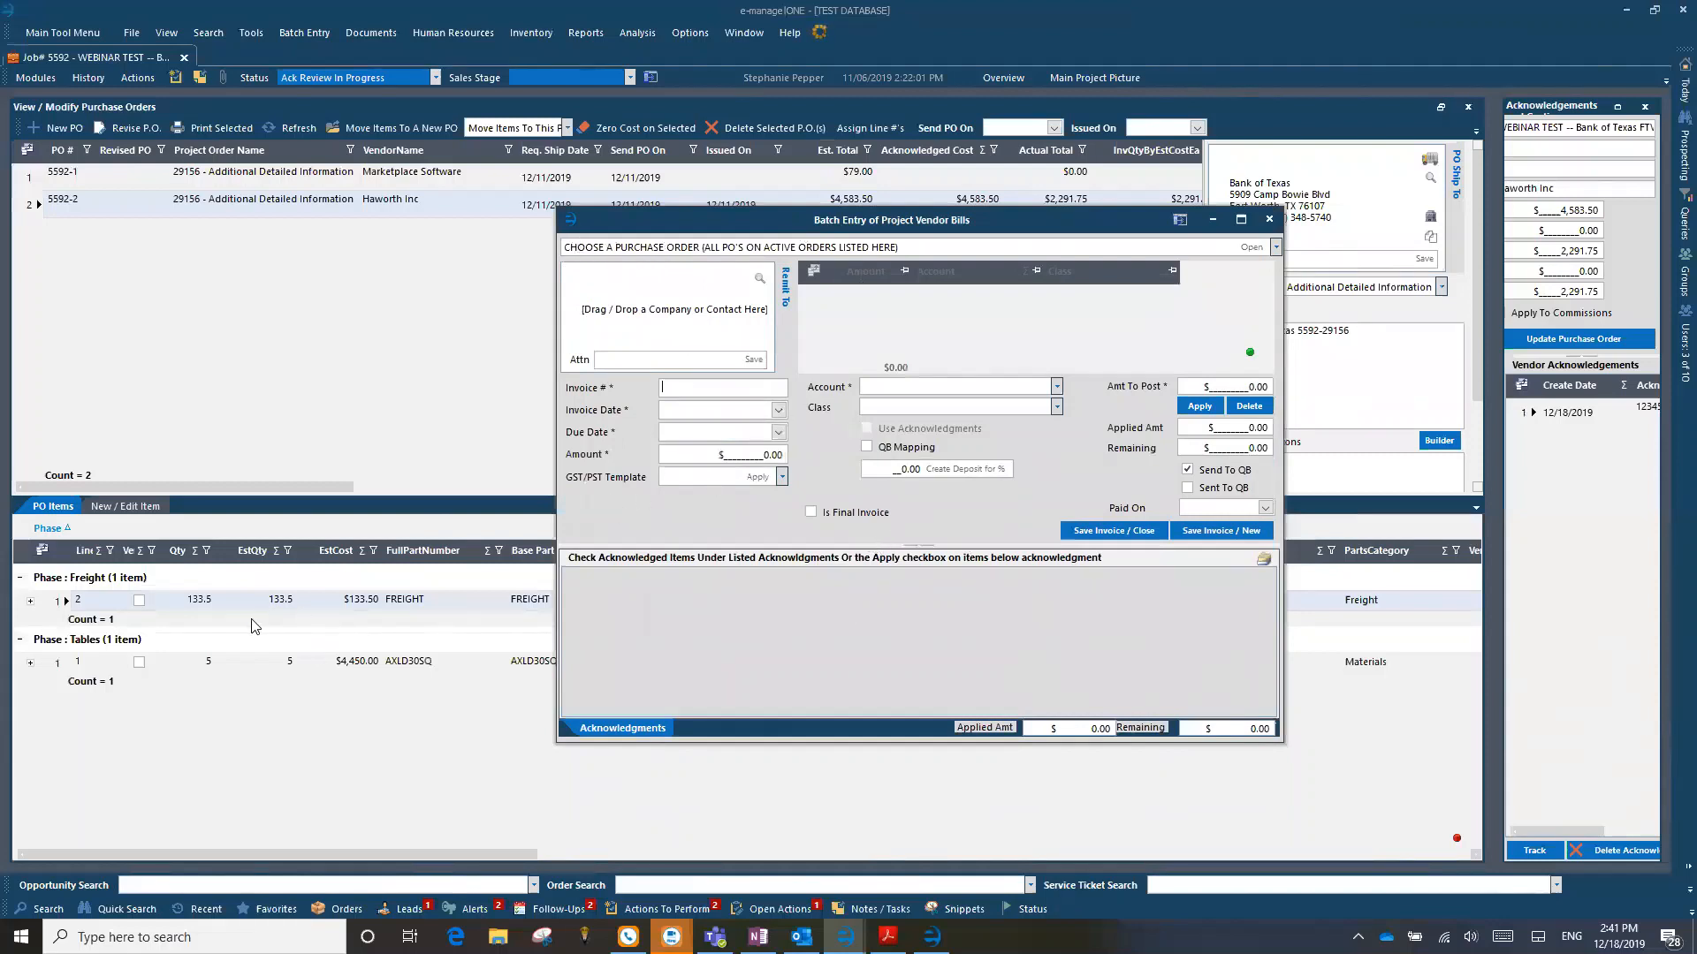
click(582, 248)
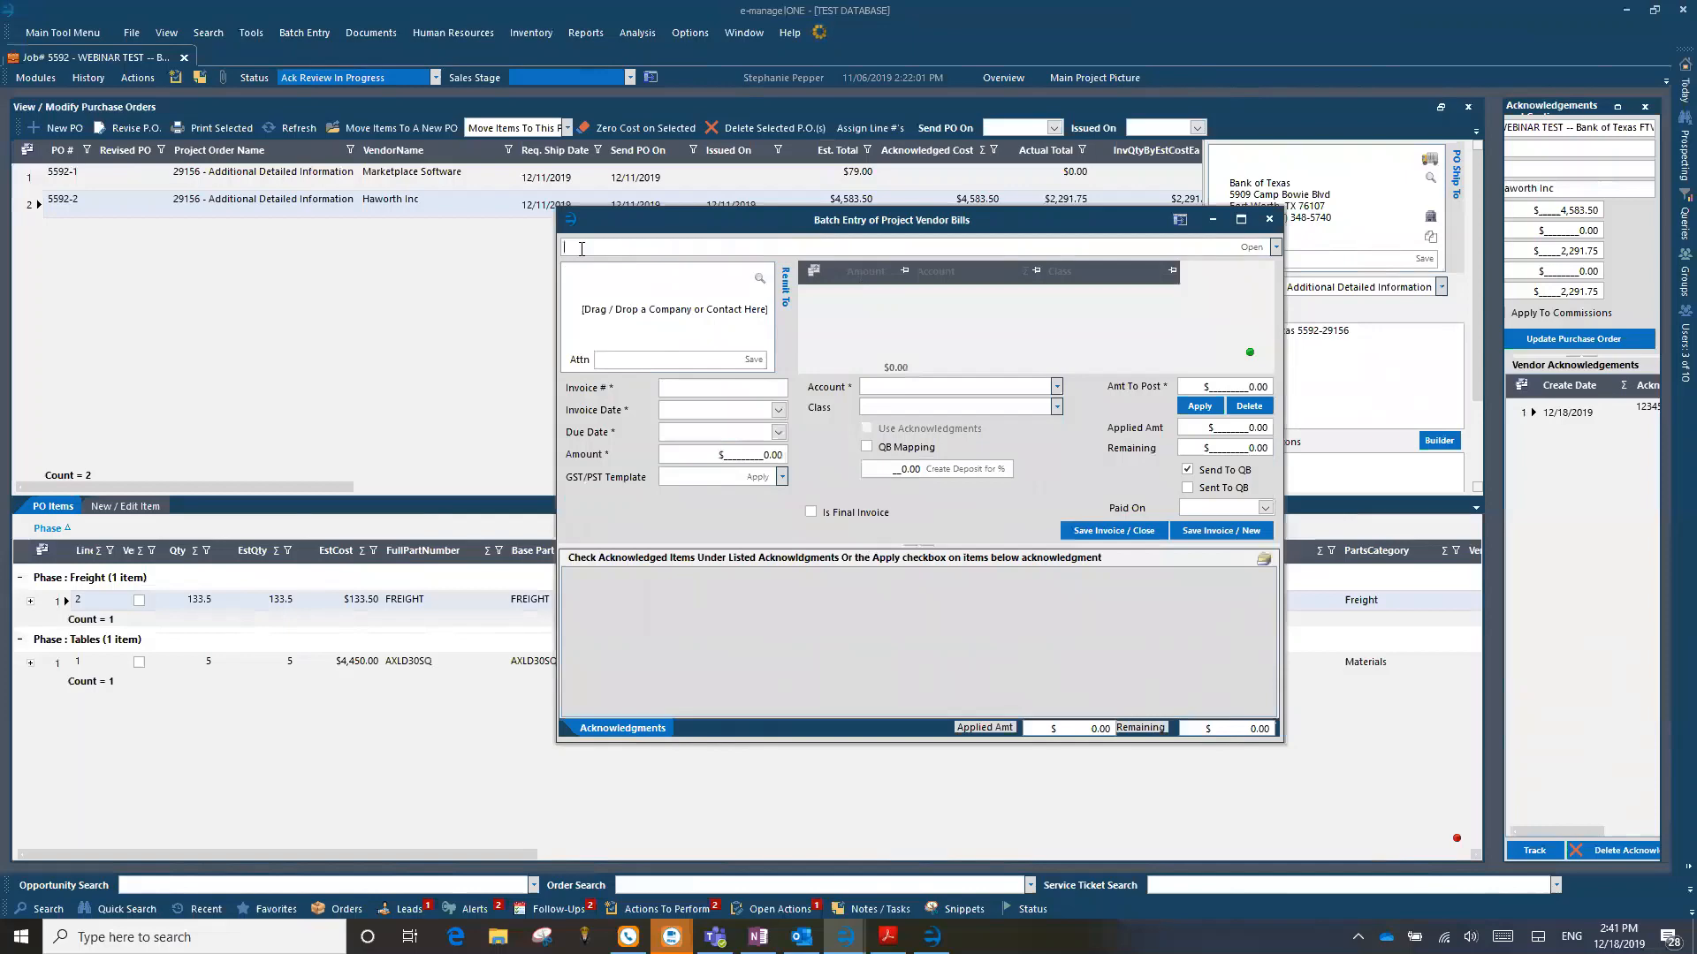
text(5592)
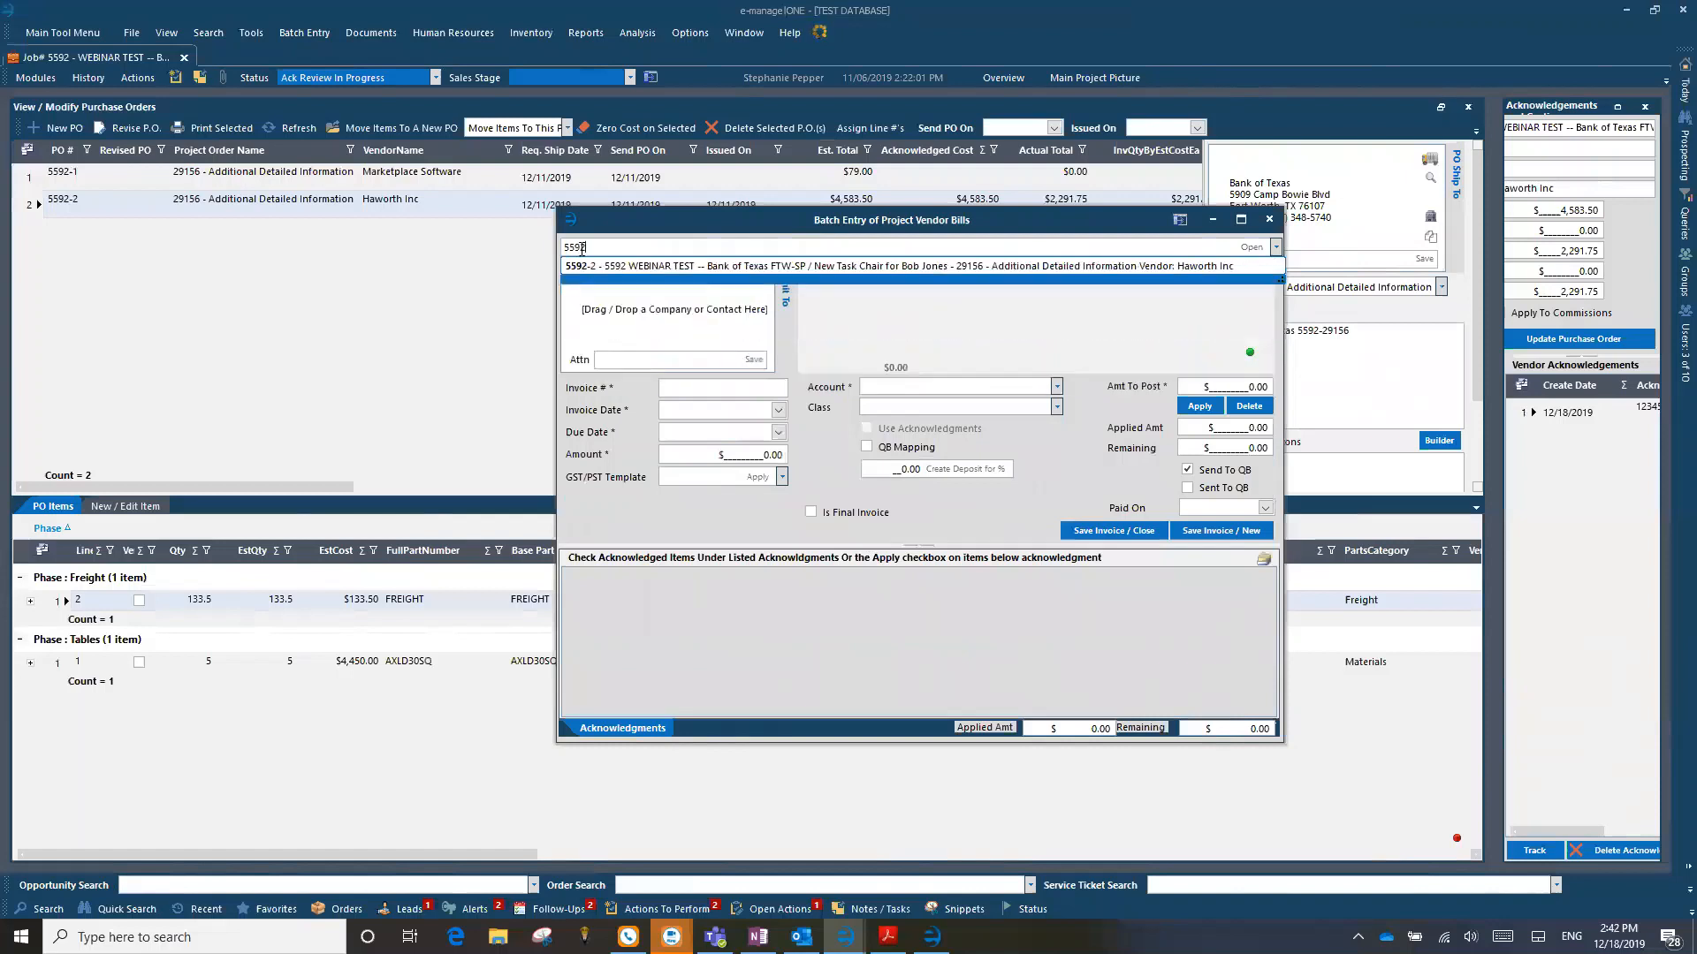
click(685, 275)
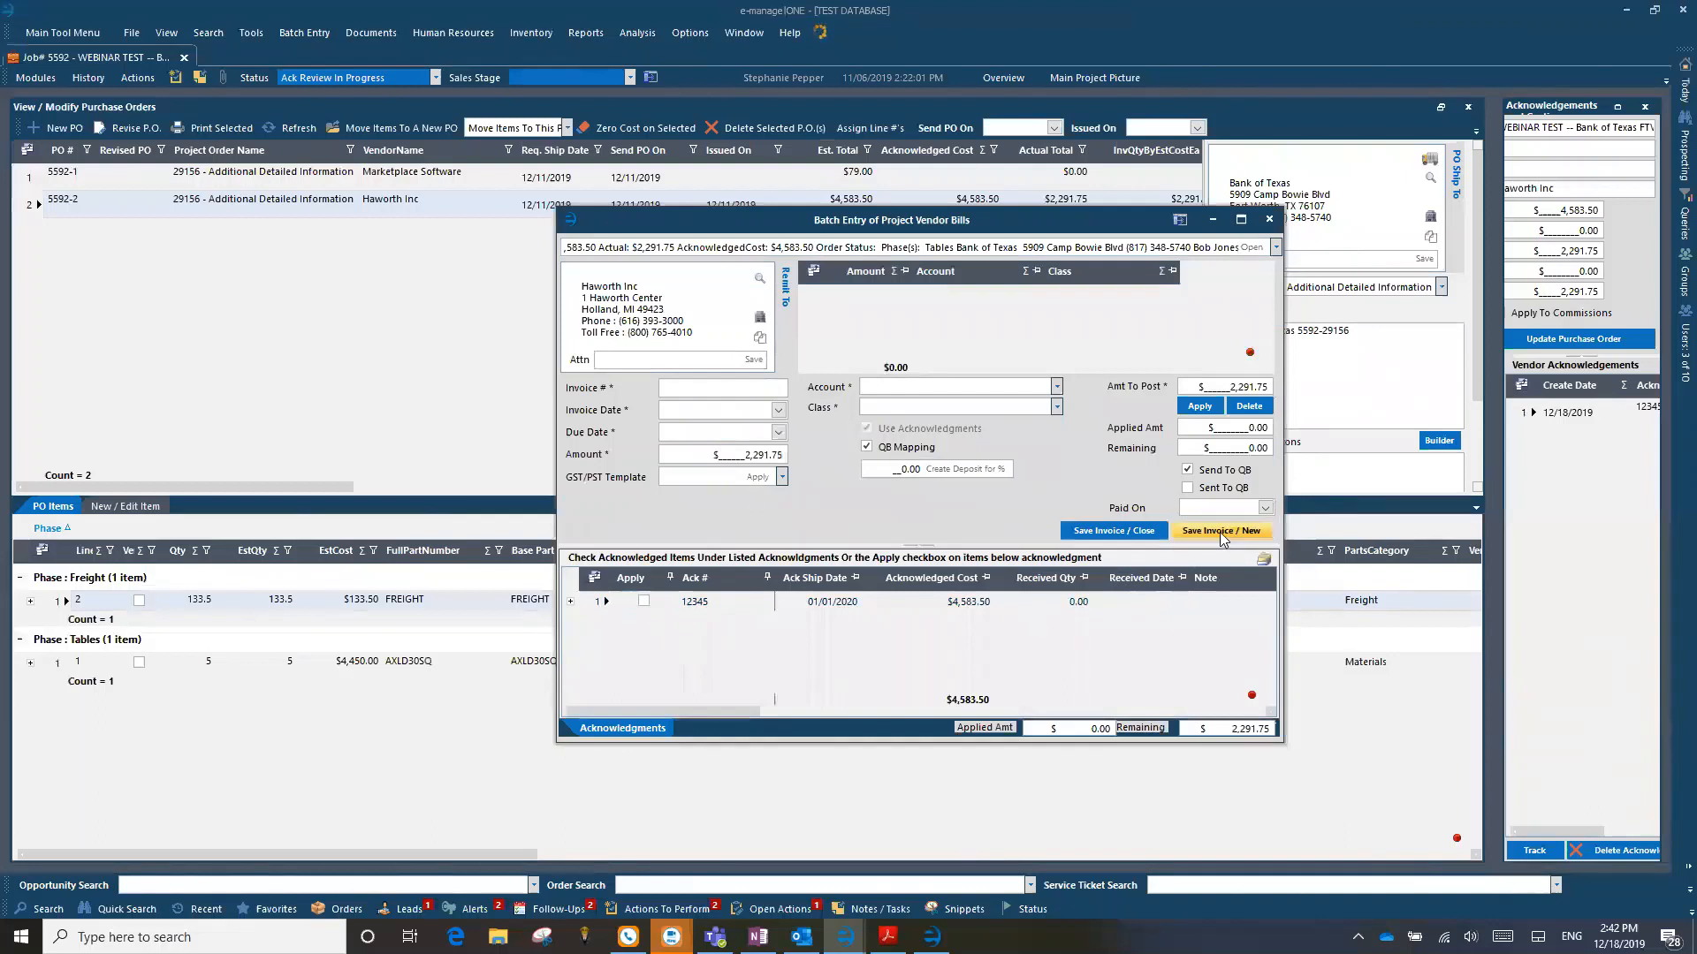
click(1276, 250)
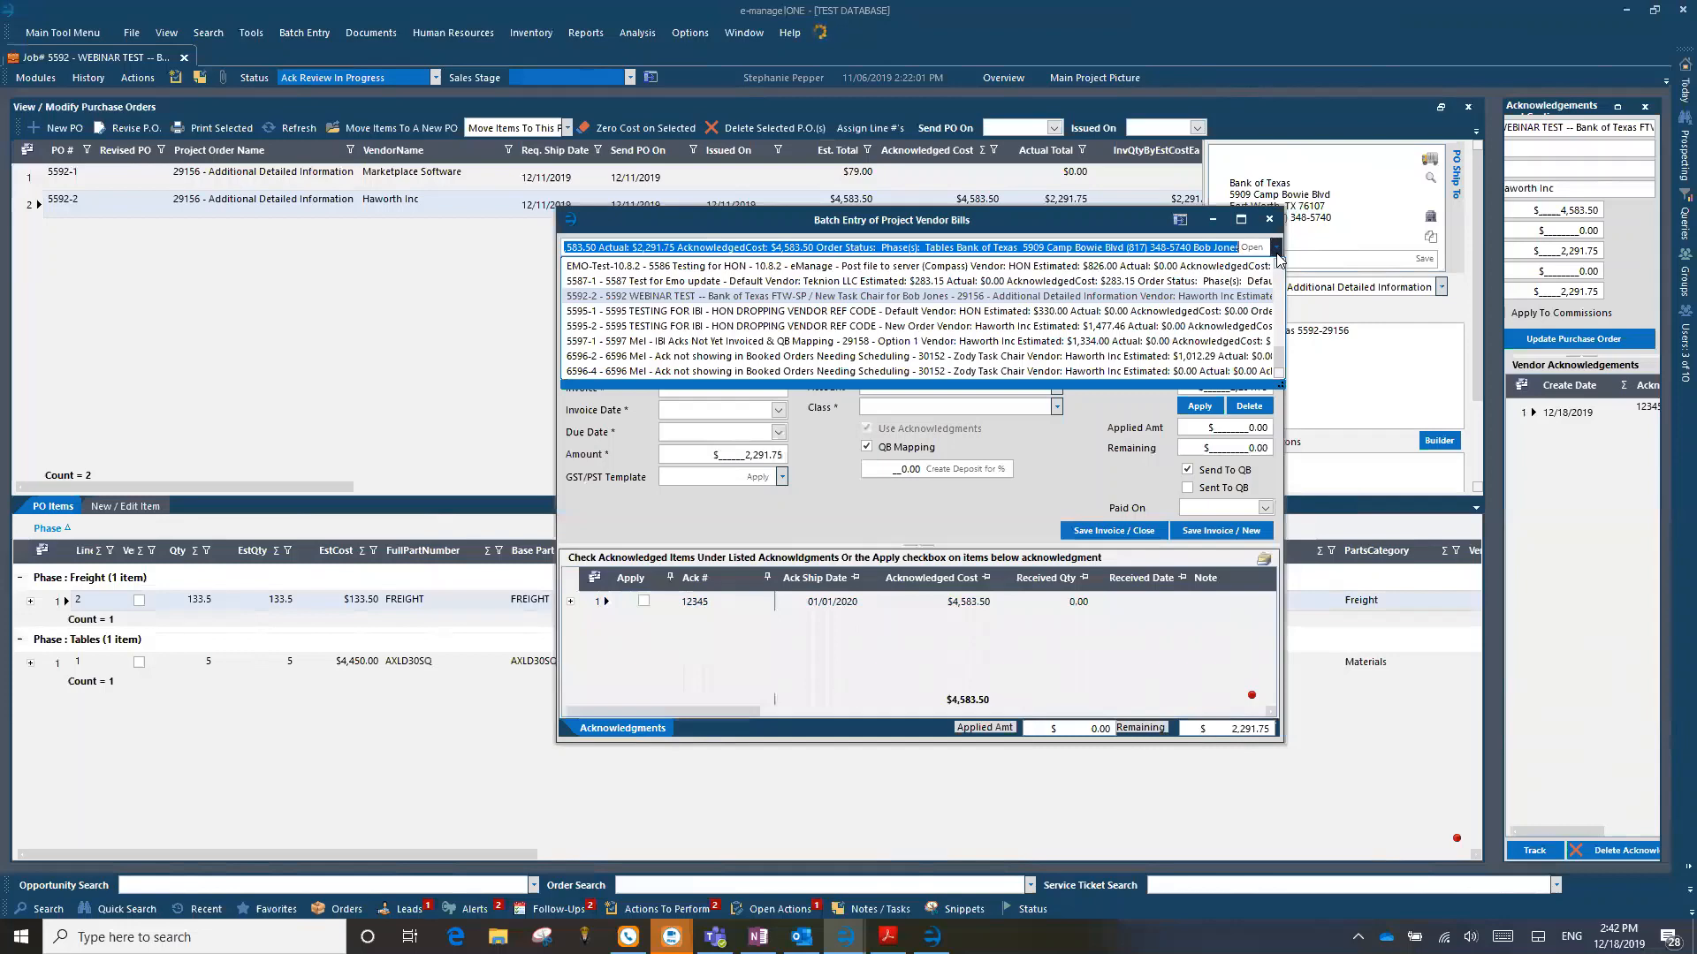
click(1269, 223)
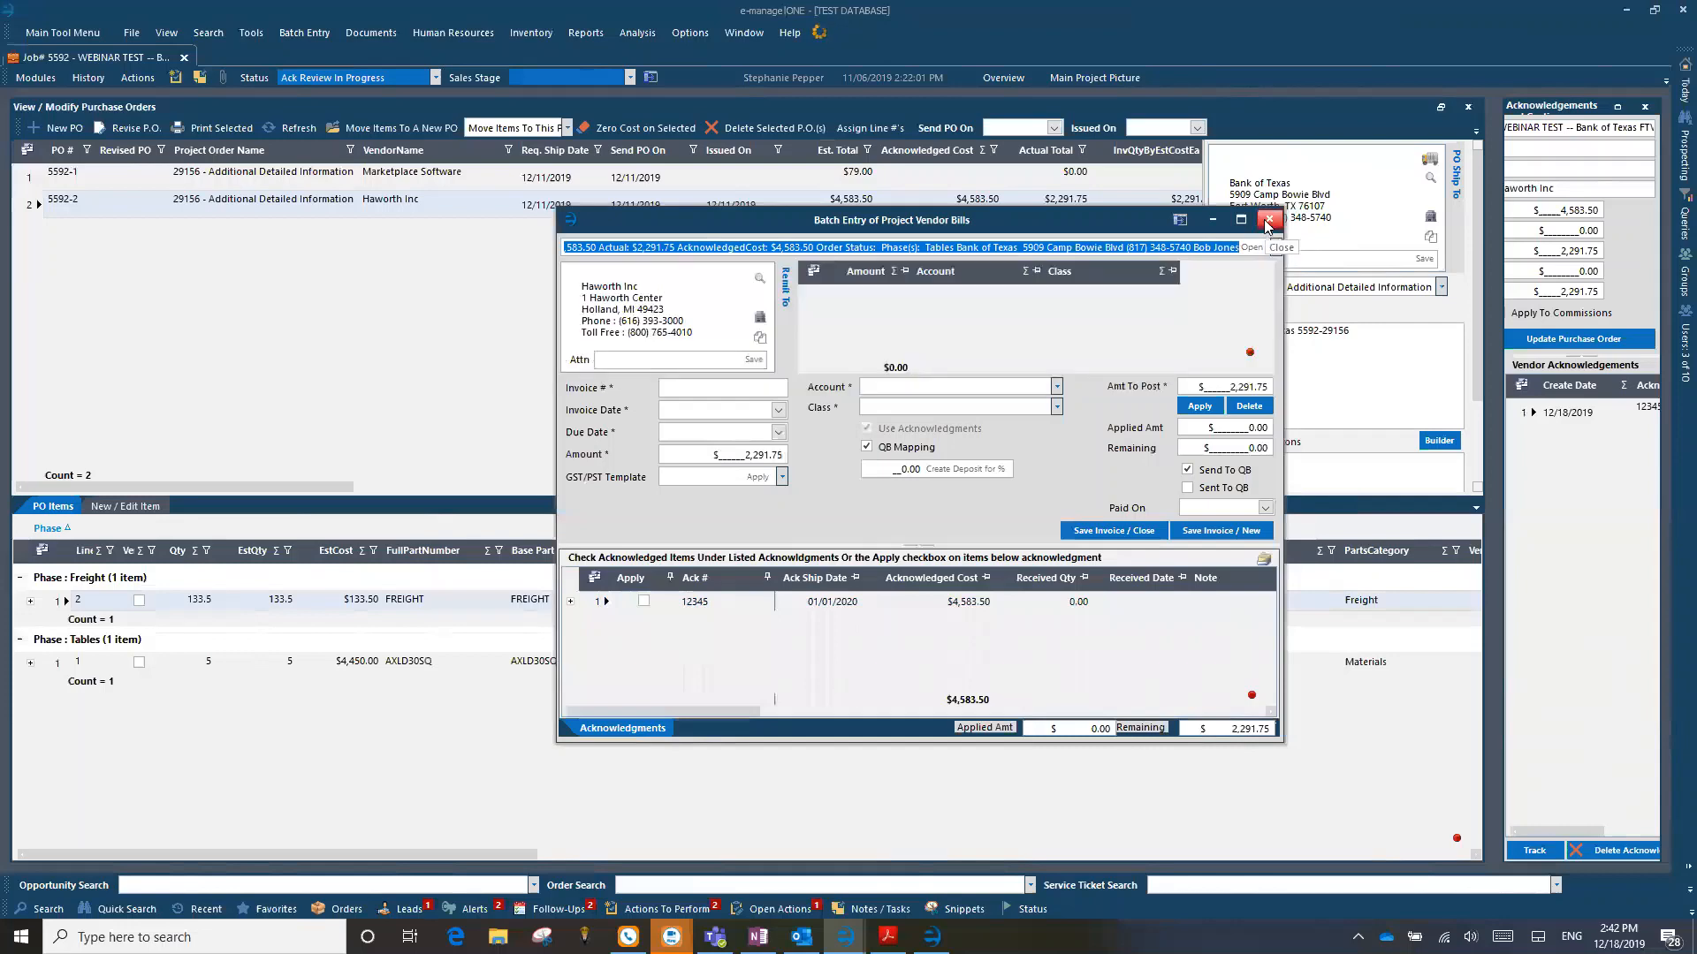
click(1269, 221)
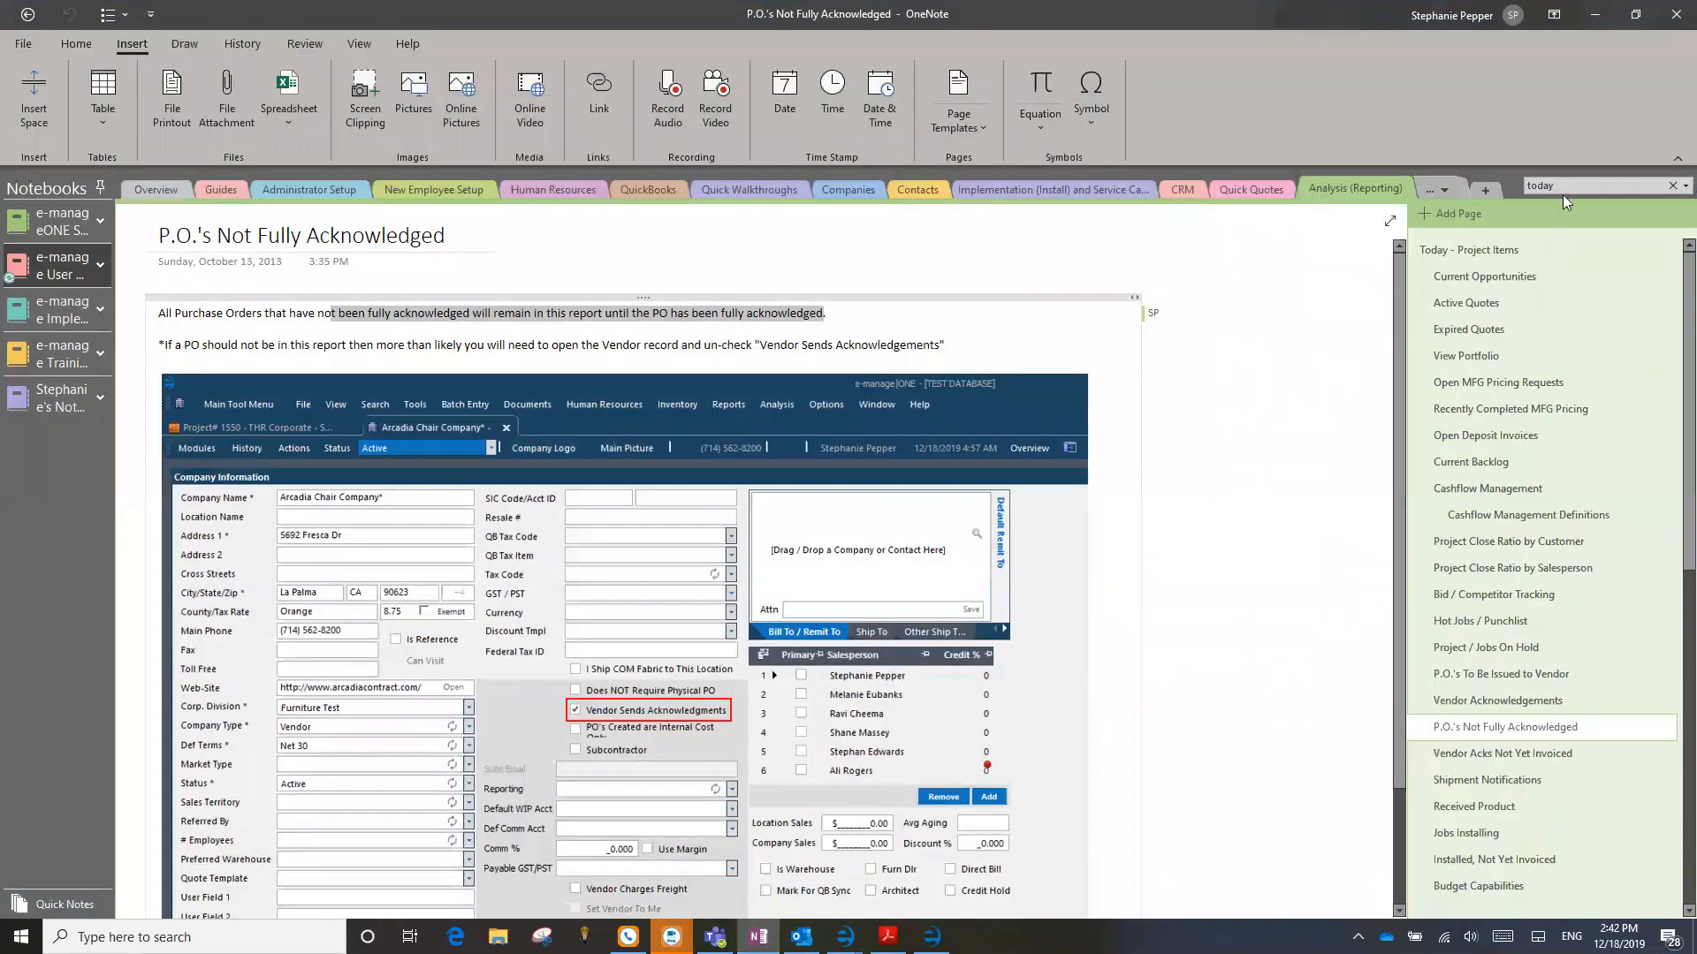
Step: Search OneNote for "support" and "holi", read the Employee / Holiday Schedule page, and return to e-manage|ONE
click(1563, 192)
text(su)
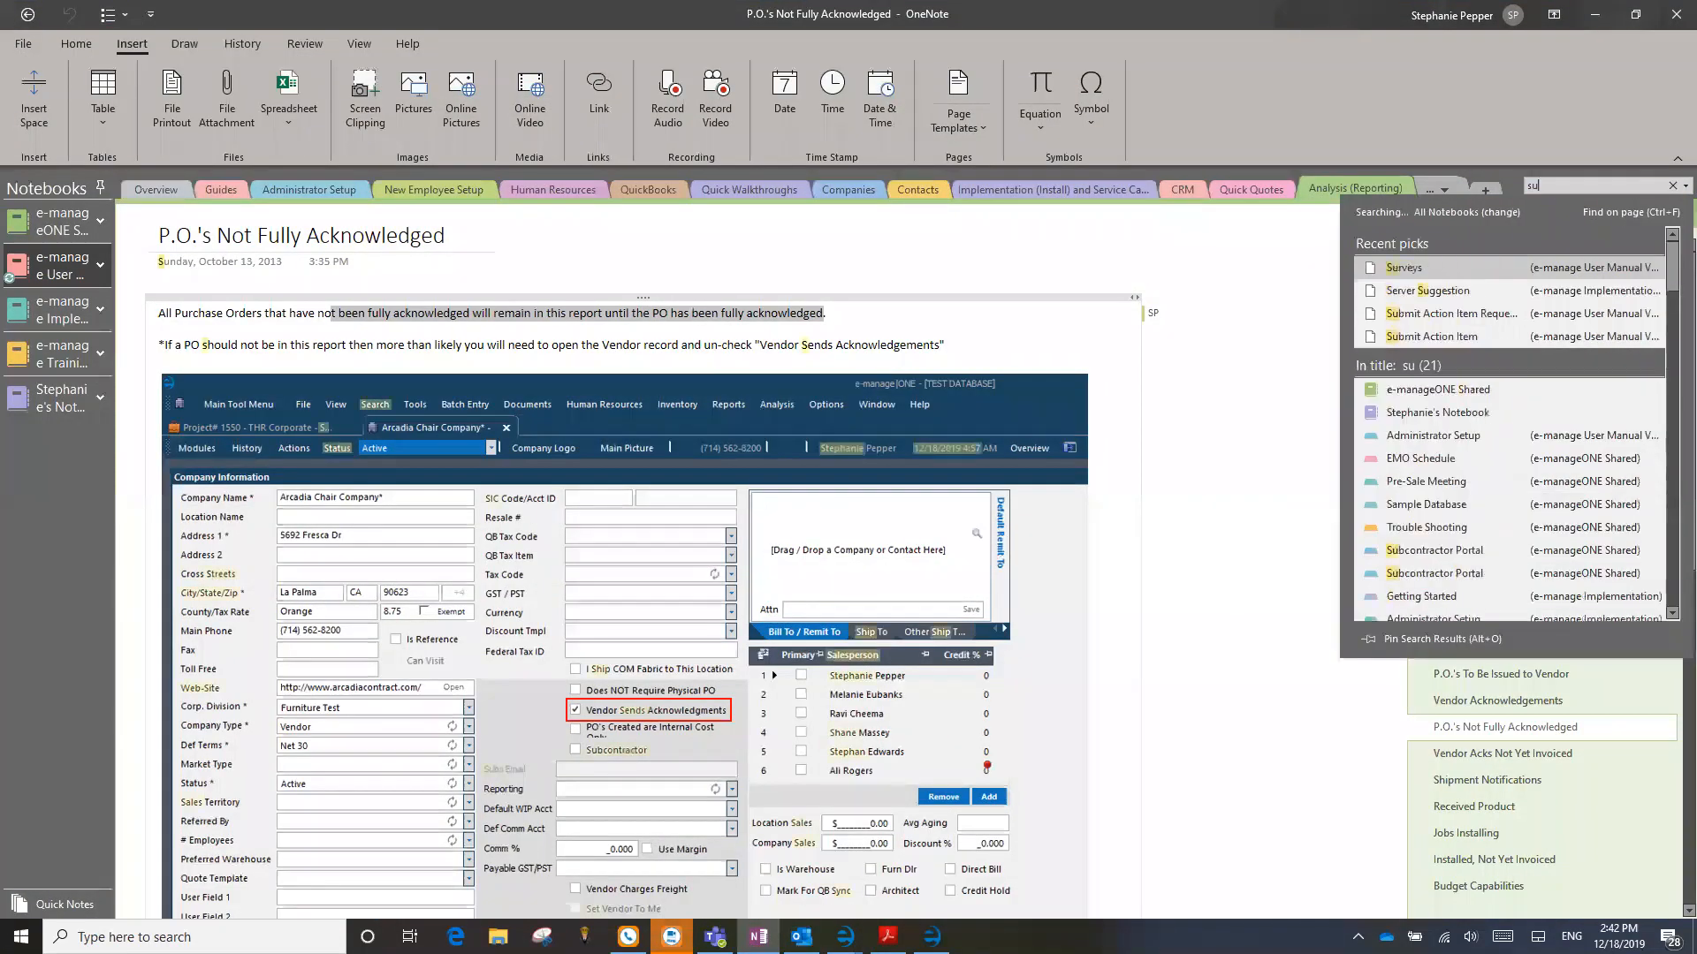
text(pport)
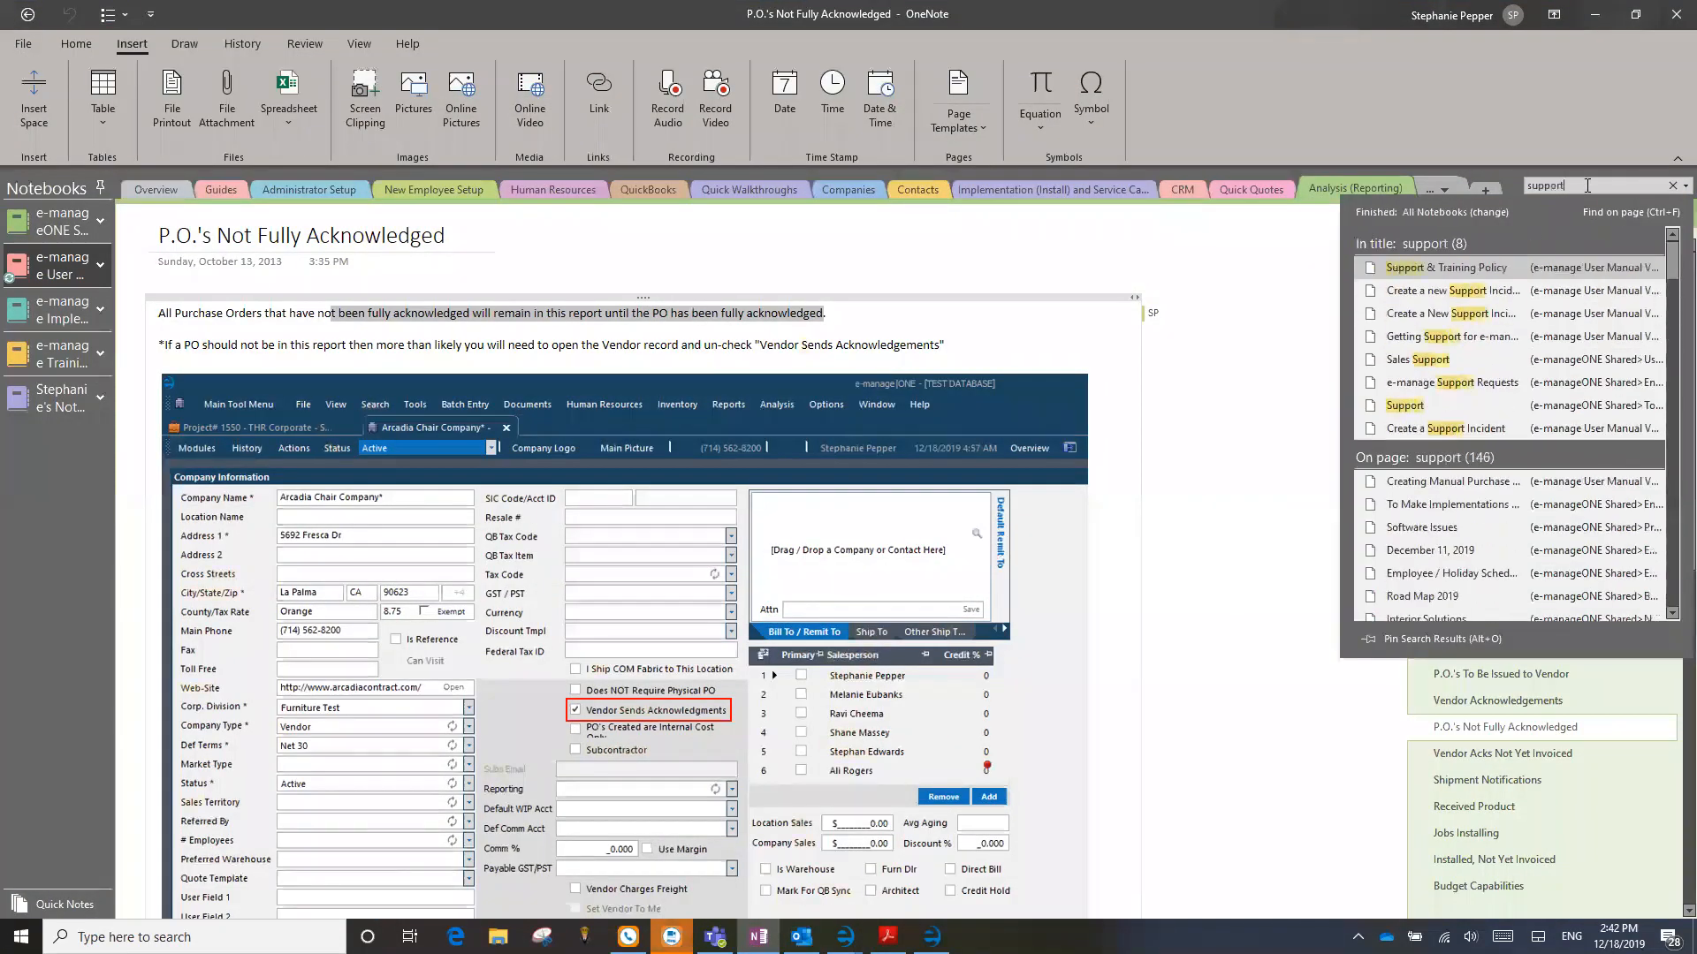
text(holi)
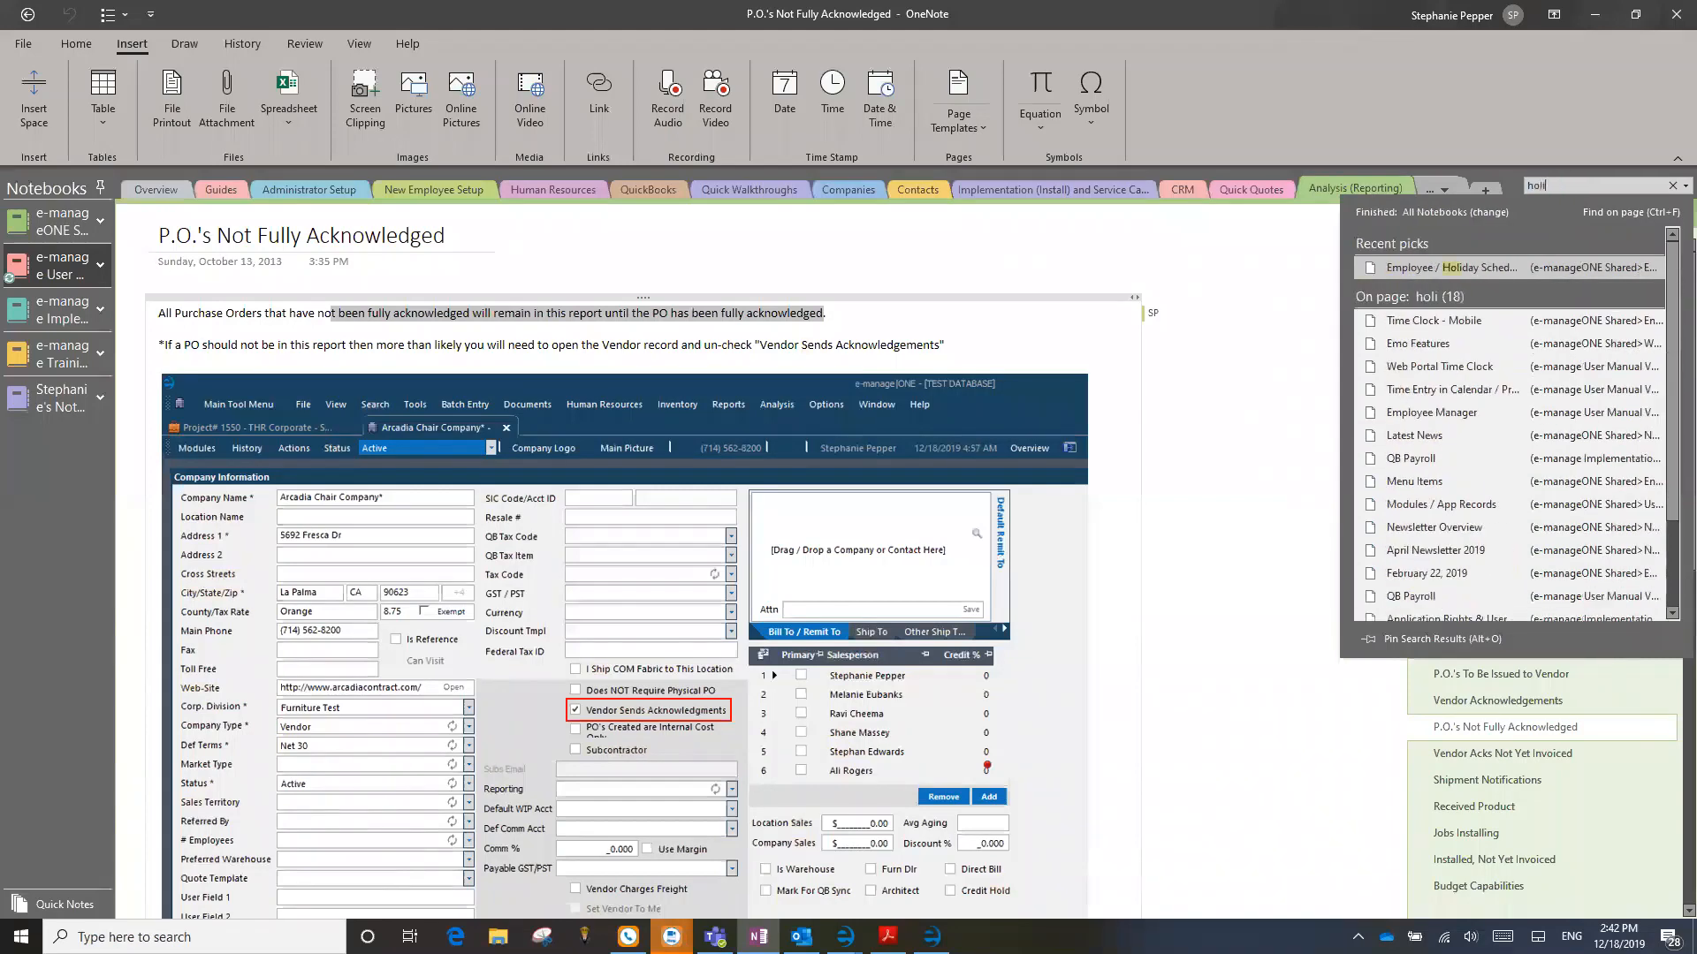
click(1458, 268)
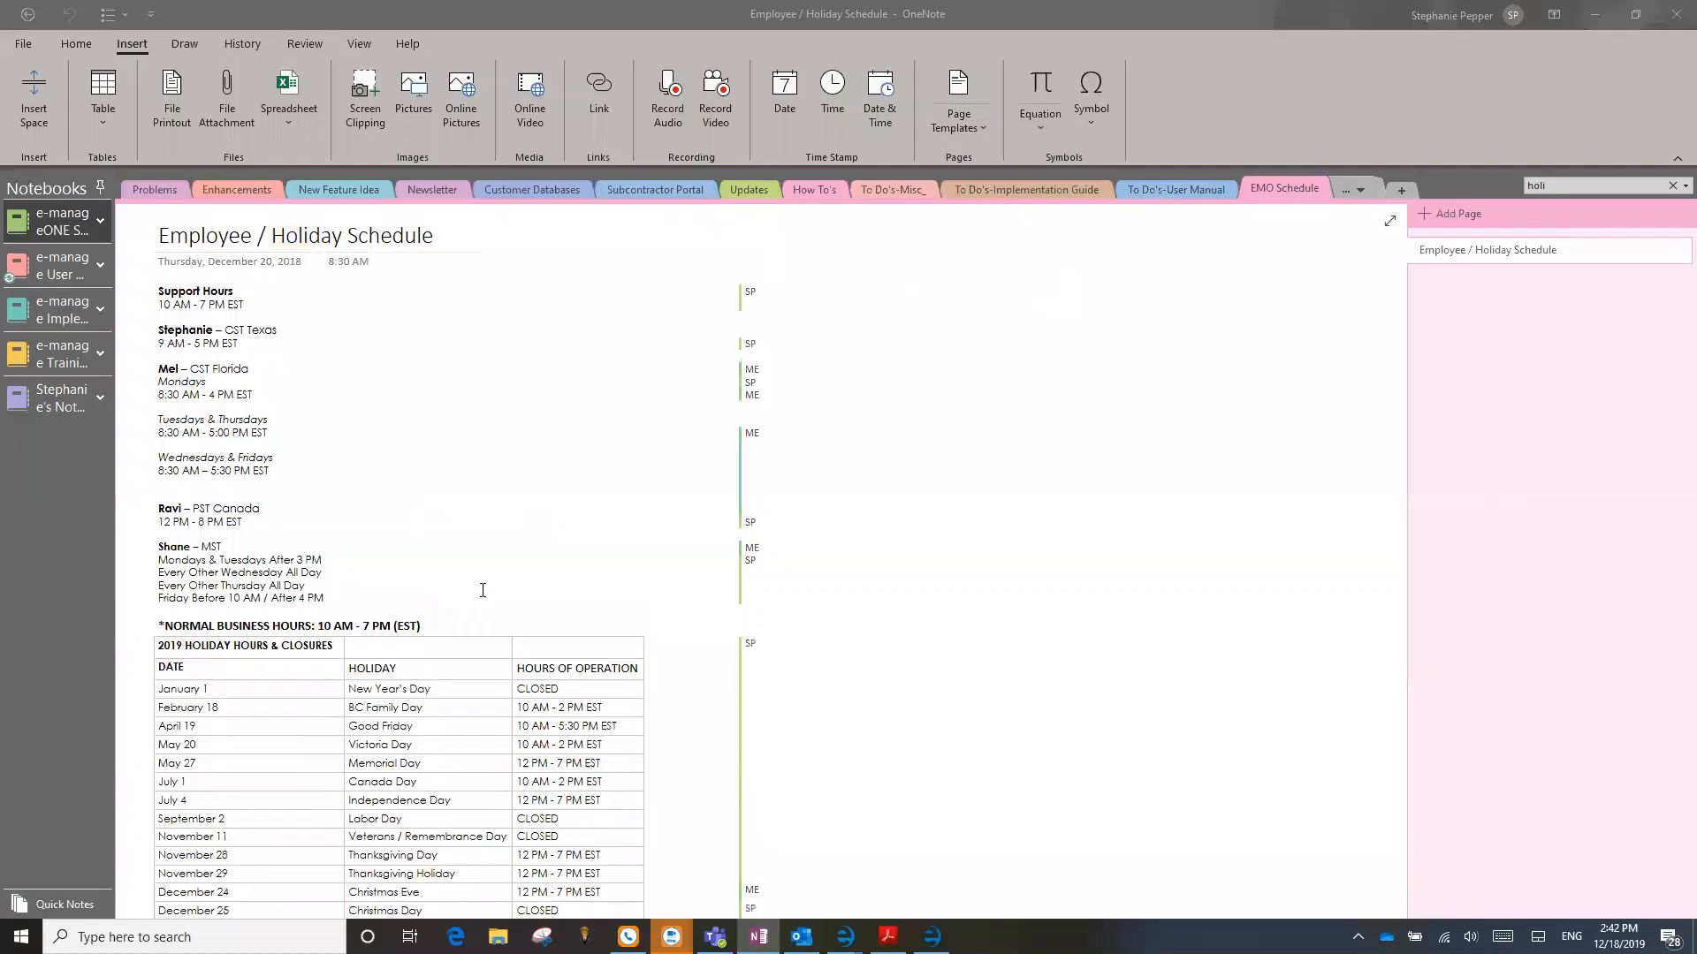
scroll(482, 590, down, 3)
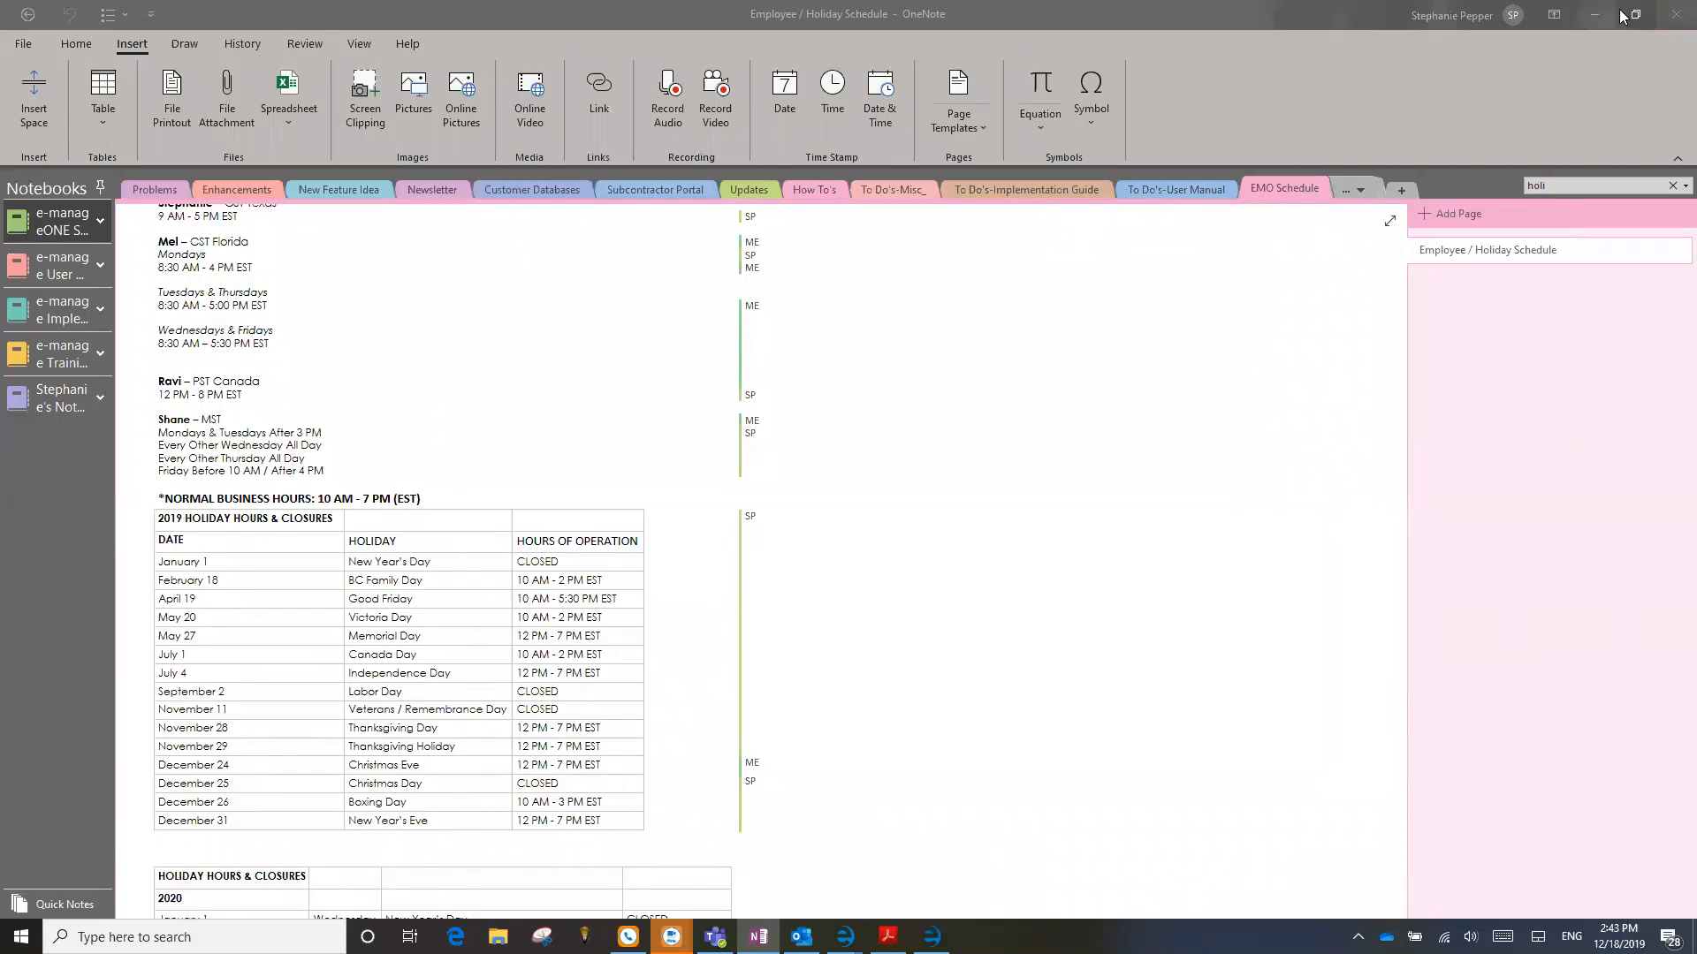
key(alt+Tab)
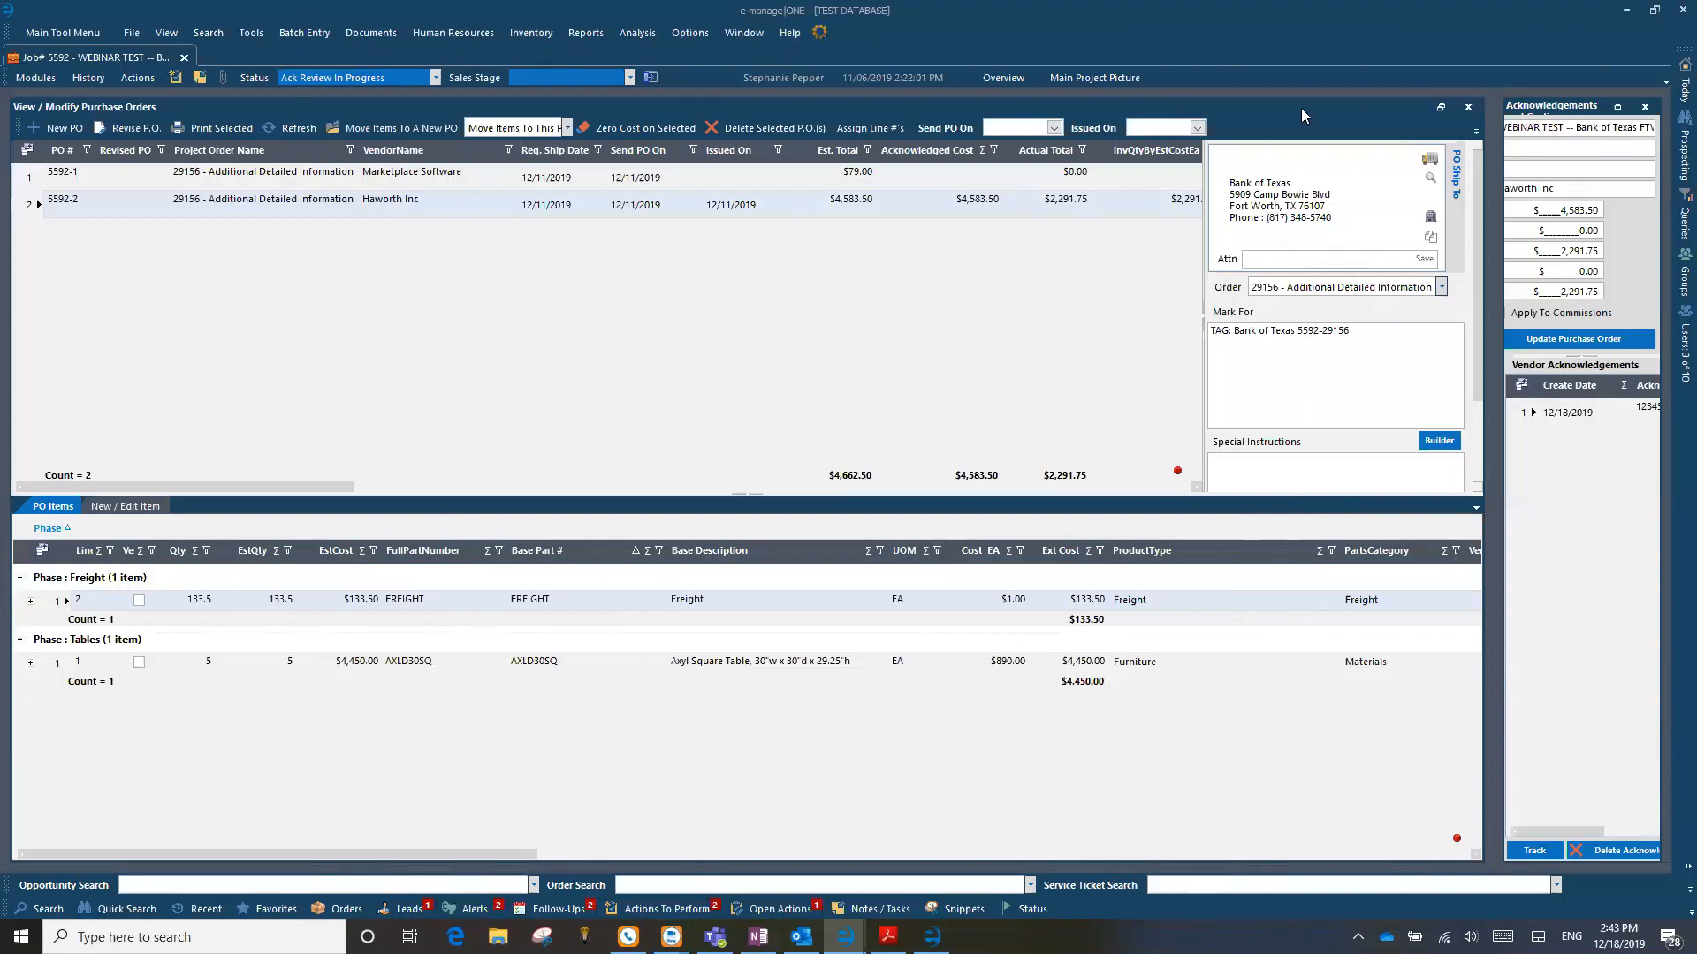
Step: Close View / Modify Purchase Orders and examine the order's acknowledgement details under Order Status in Project Information
click(1468, 107)
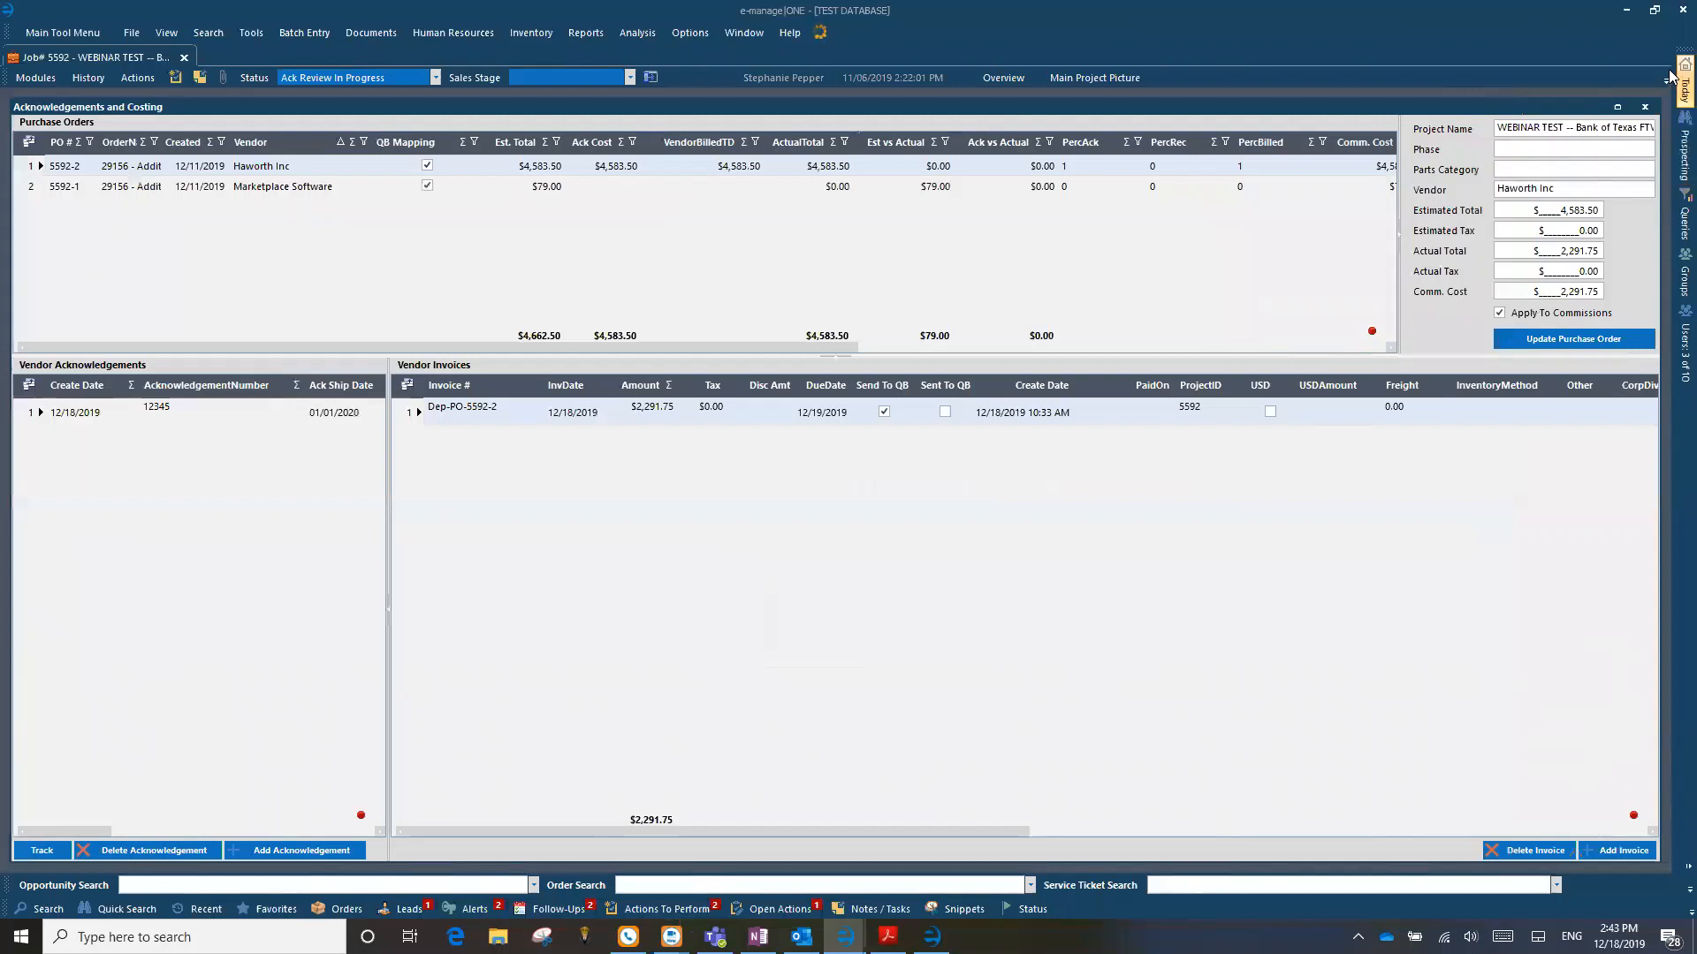
mouse_move(1670, 75)
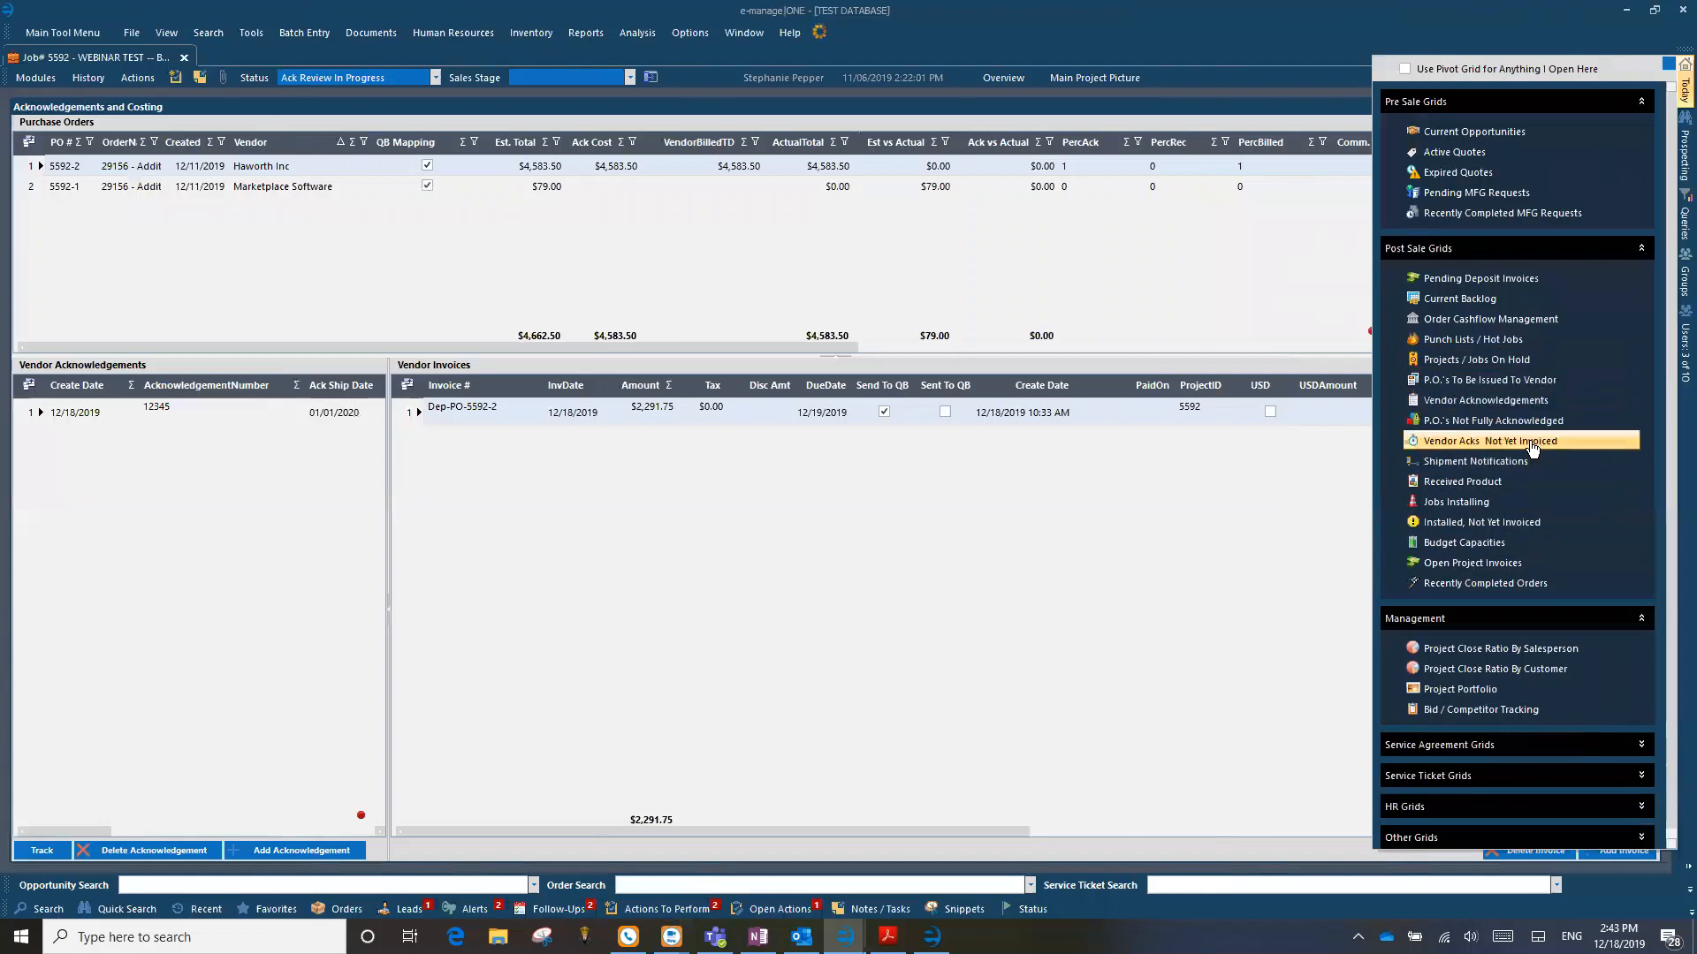
click(36, 78)
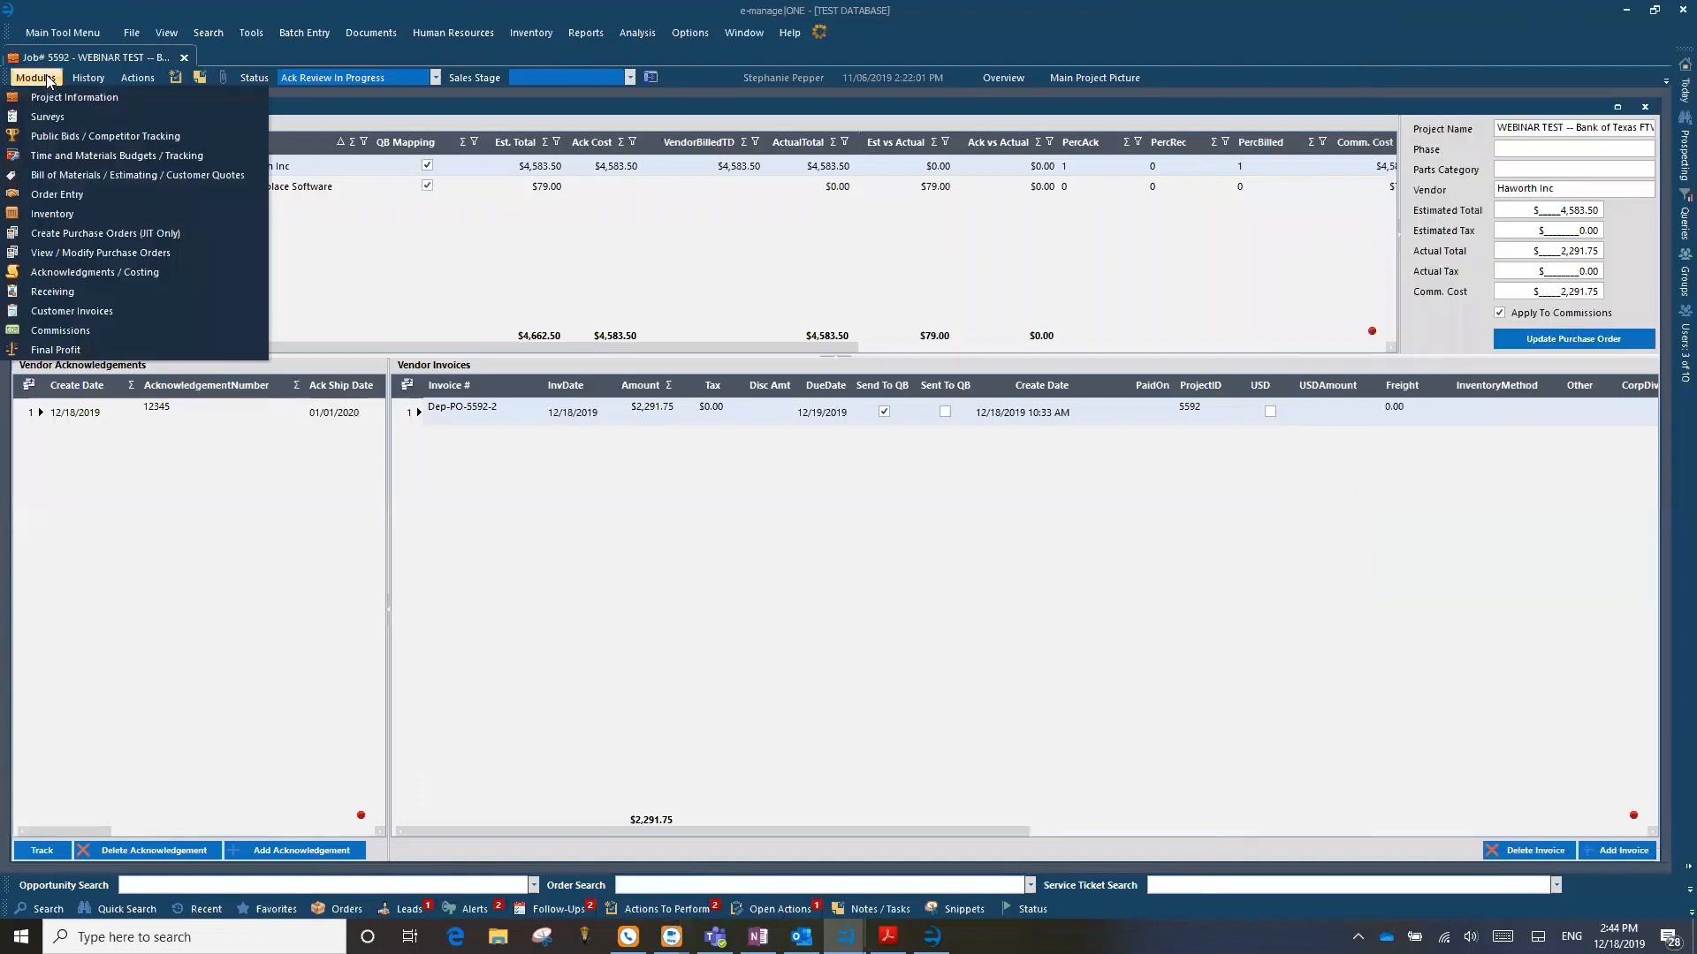
click(52, 99)
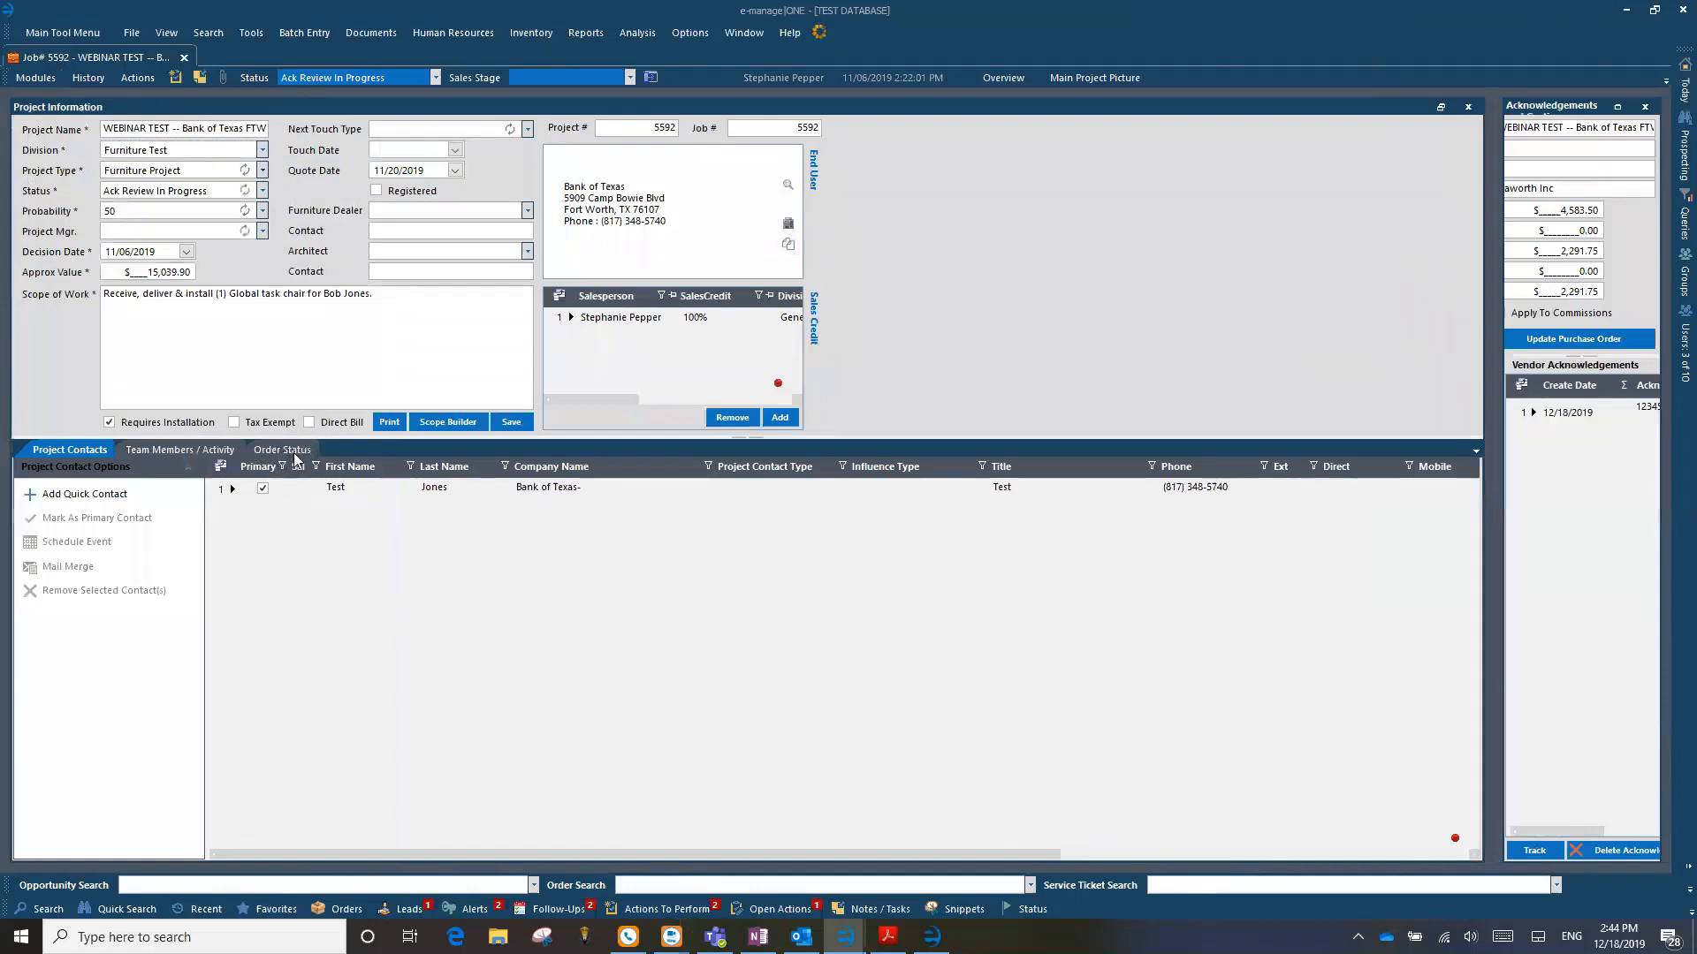
click(300, 450)
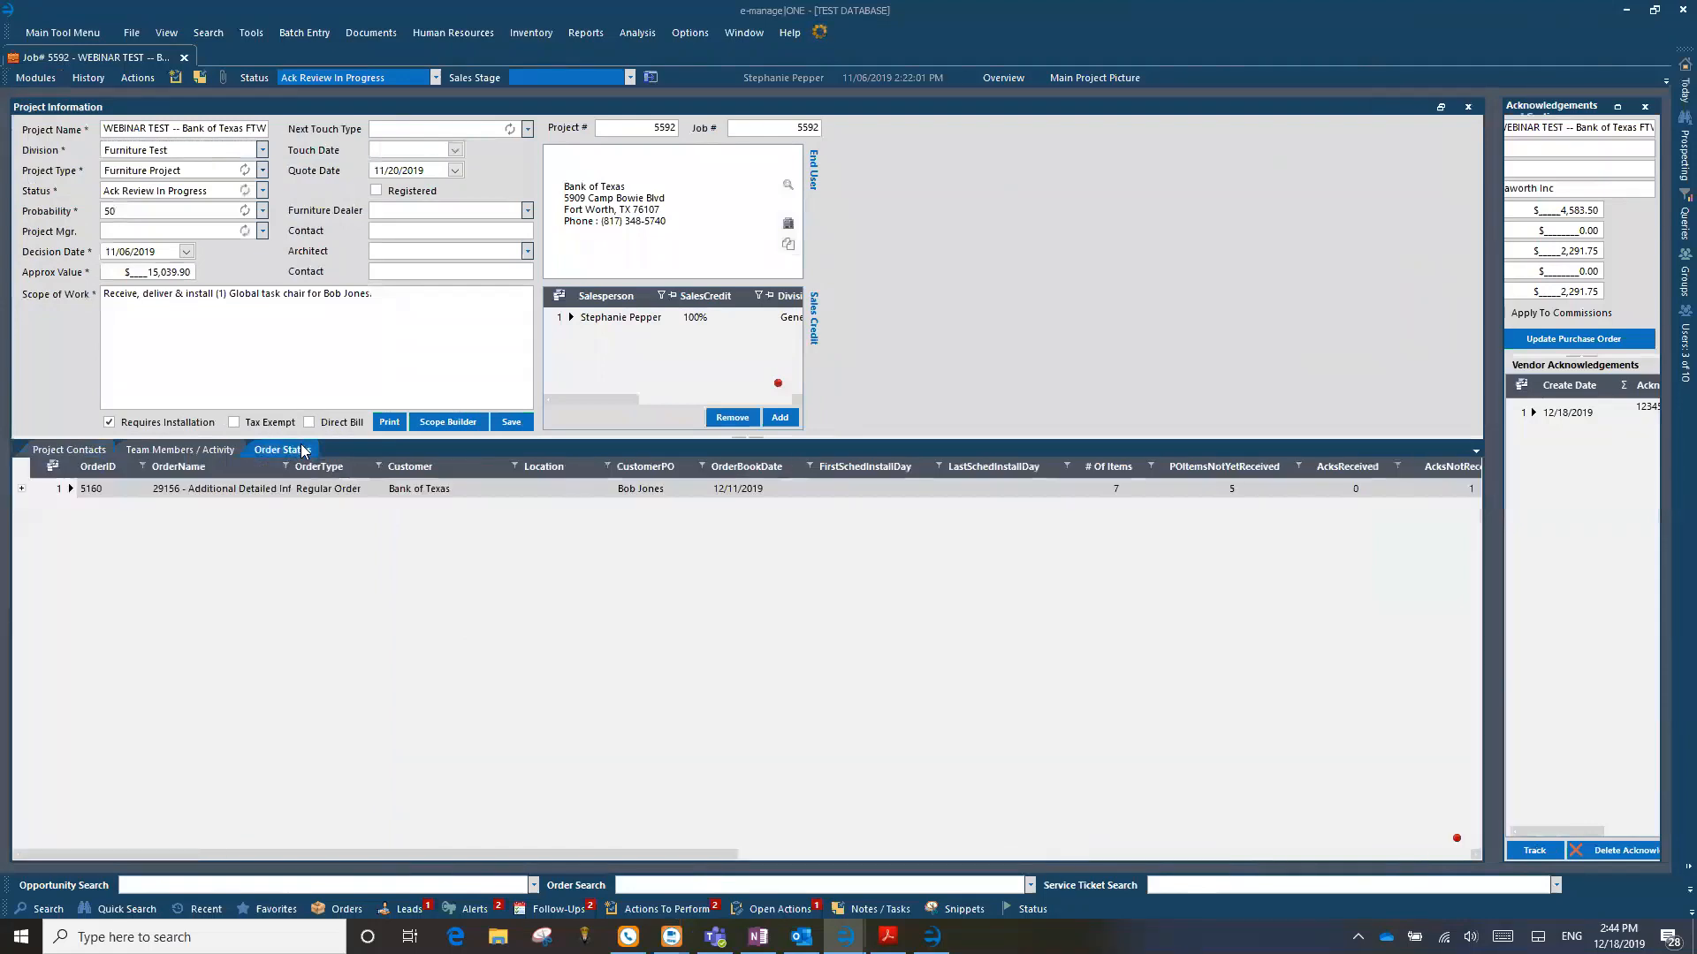
click(21, 489)
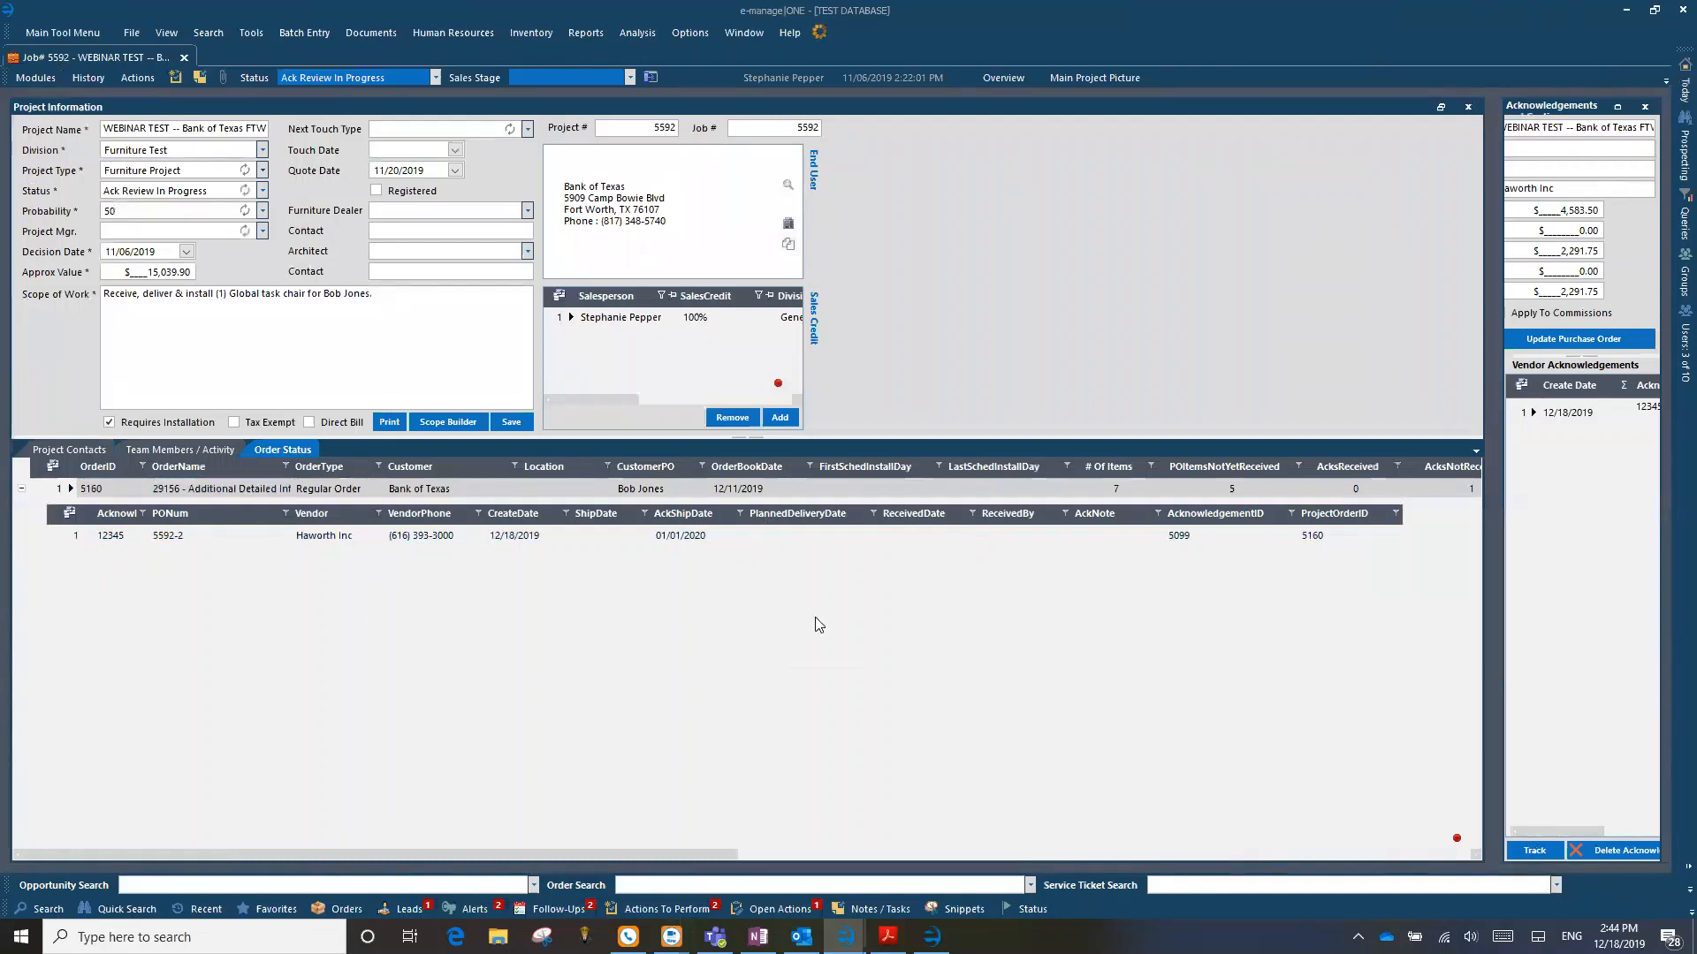
click(777, 542)
Step: Open a new Haworth vendor invoice from Acknowledgements and Costing, and toggle QB Mapping off and back on to compare the acknowledgement list
mouse_move(1684, 86)
click(1617, 107)
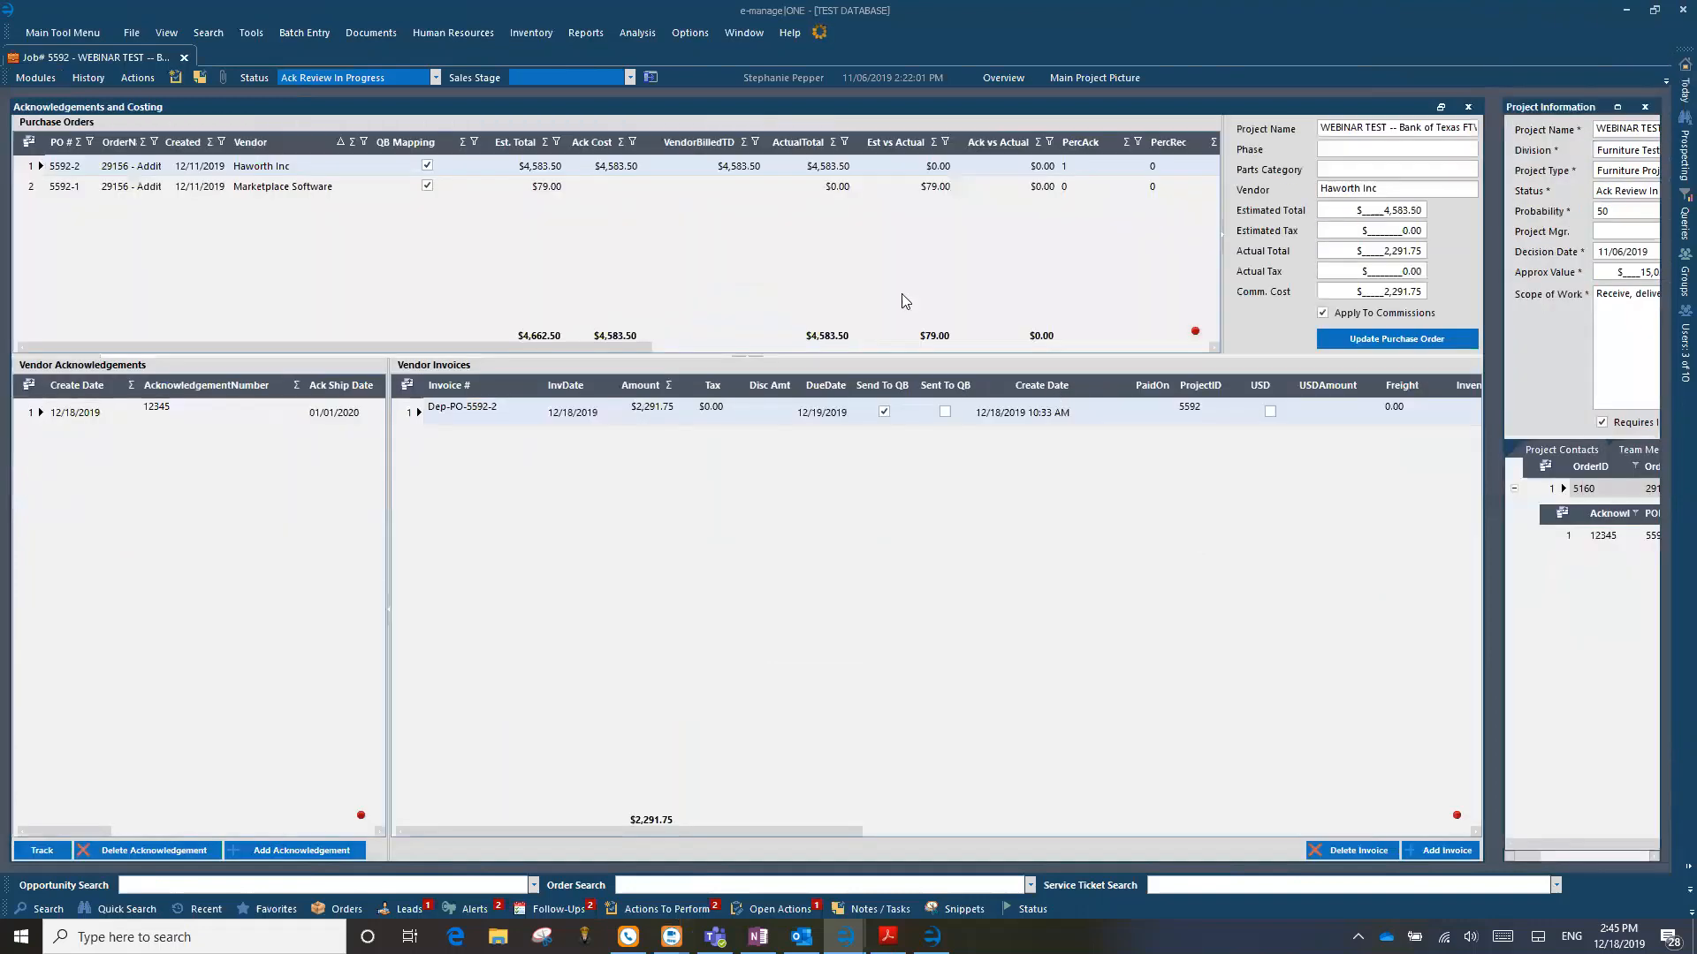
click(1433, 850)
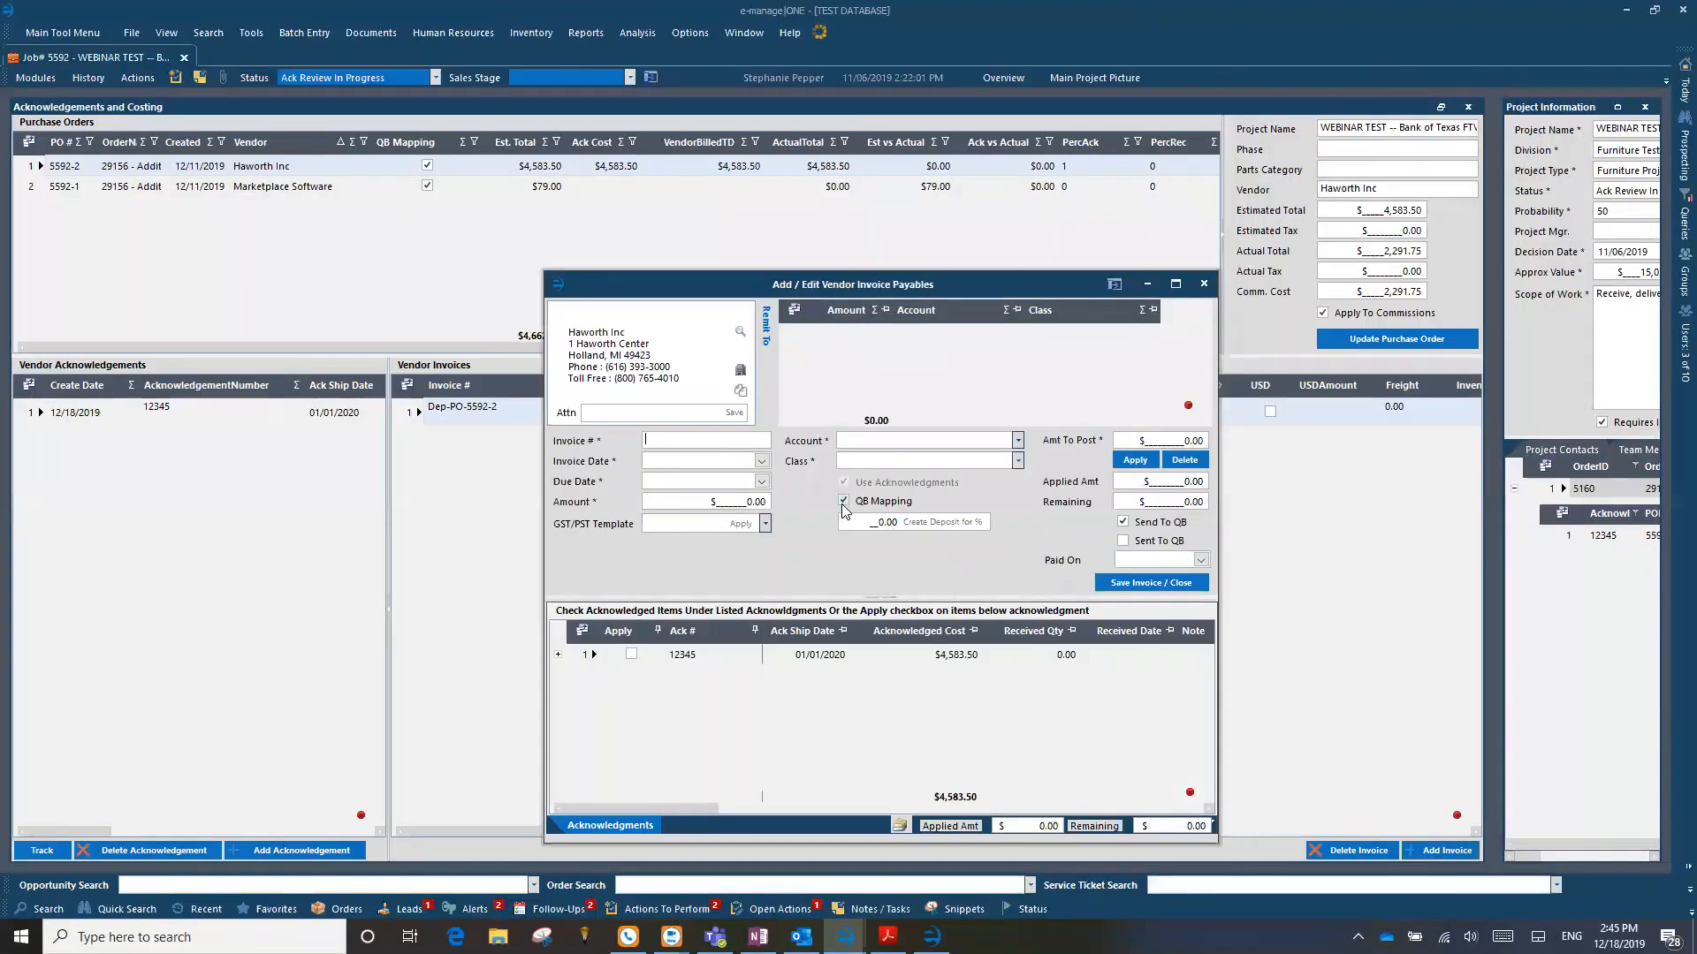
click(843, 503)
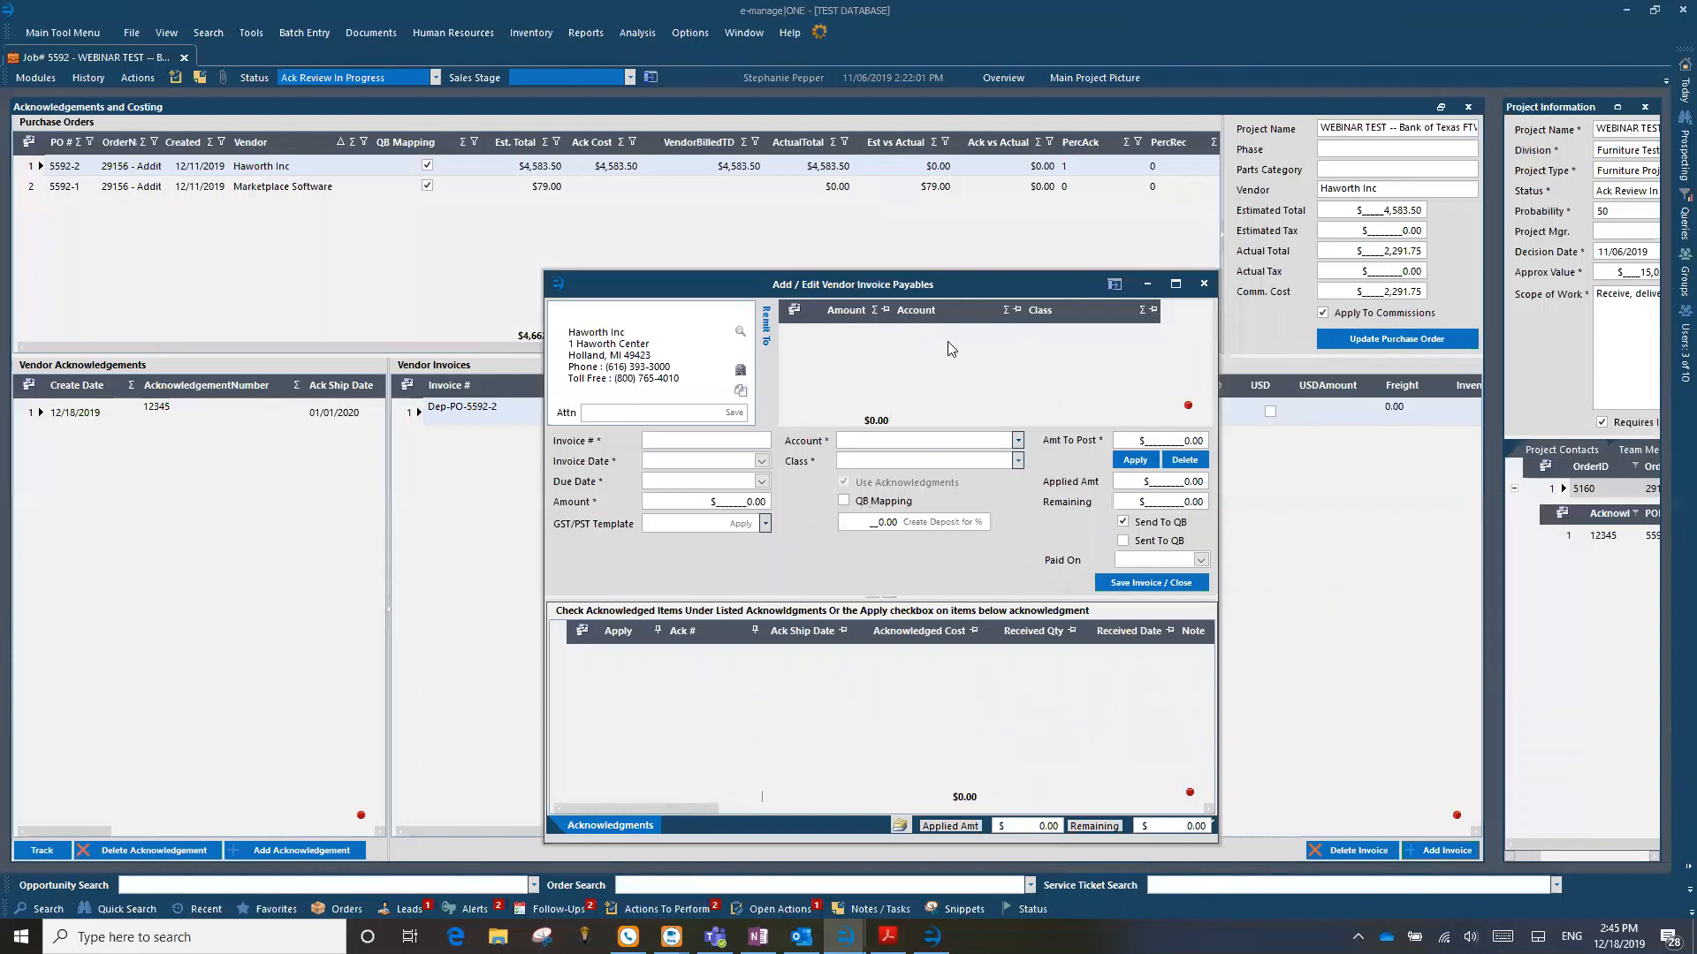
click(843, 502)
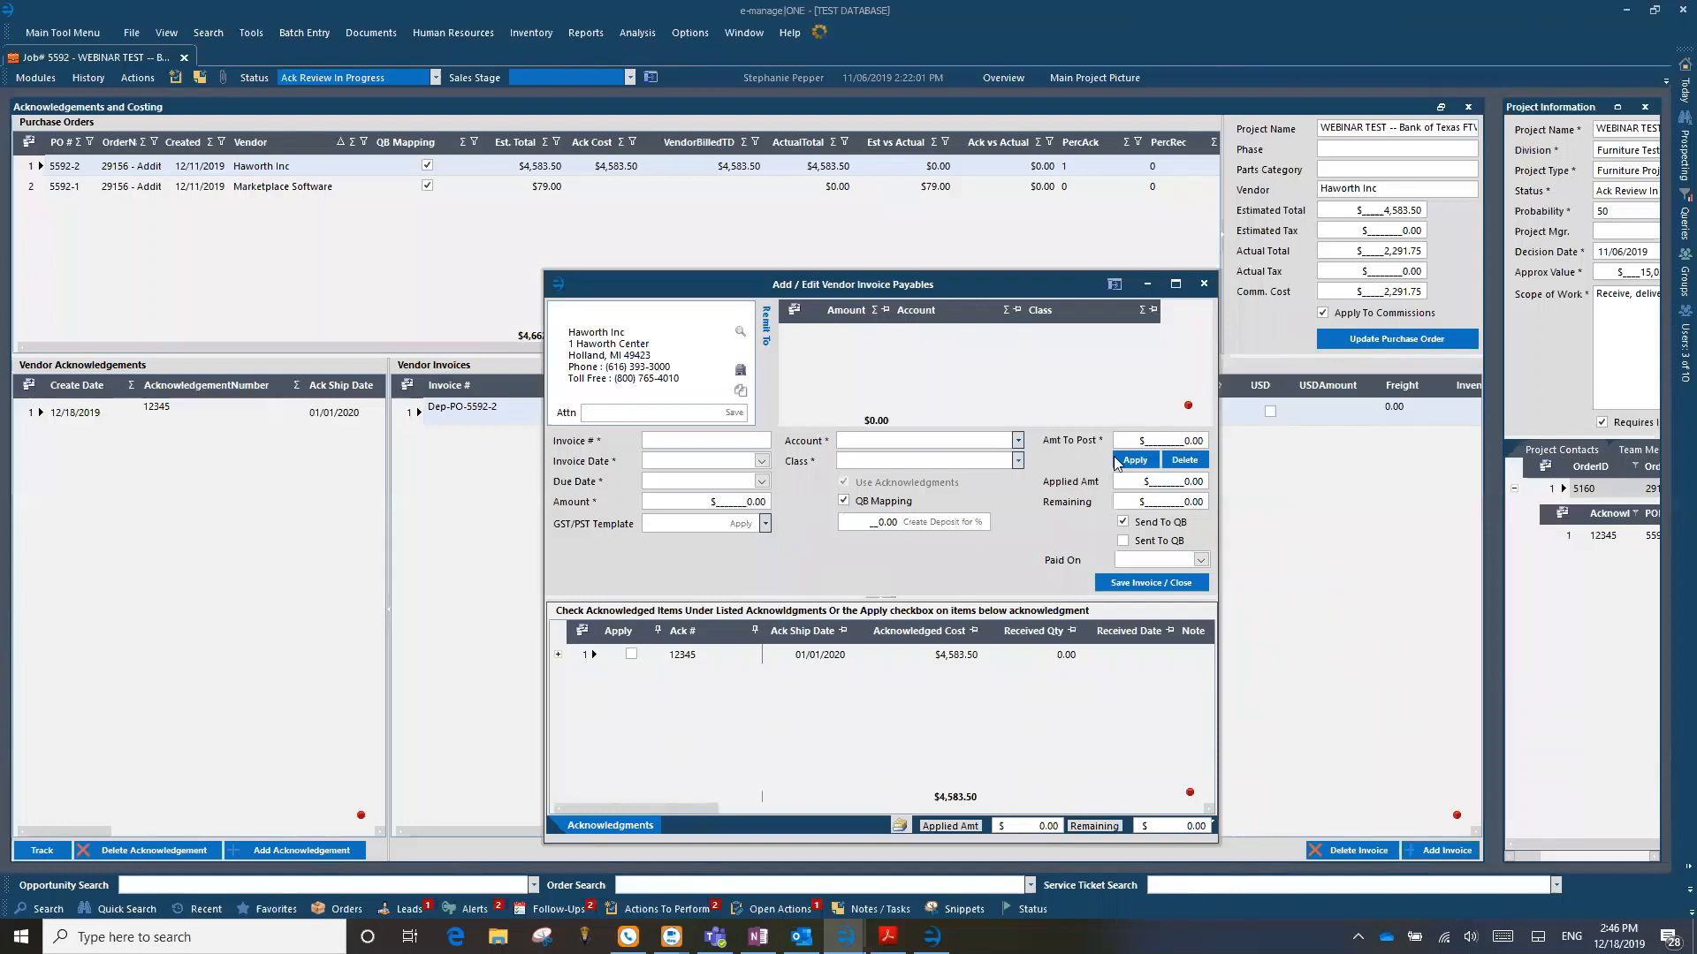
Step: Close the new Haworth vendor invoice without saving and open the Vendor Acknowledgements post-sale grid to review the listed acknowledgements
click(1205, 285)
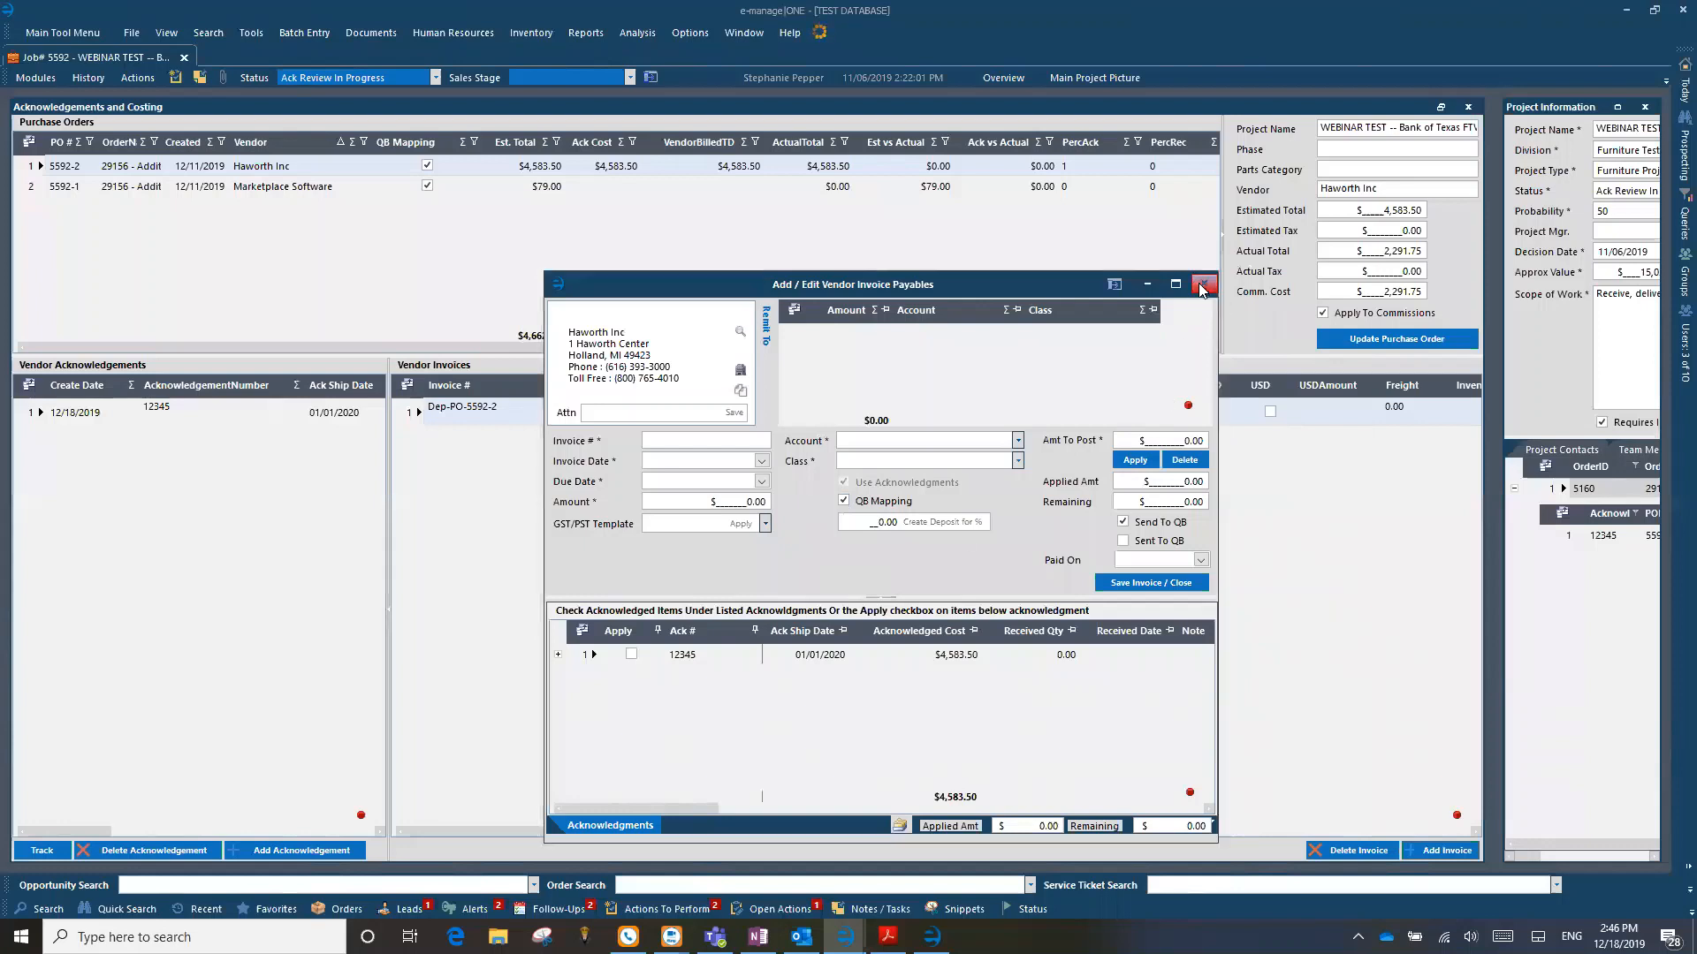
click(428, 187)
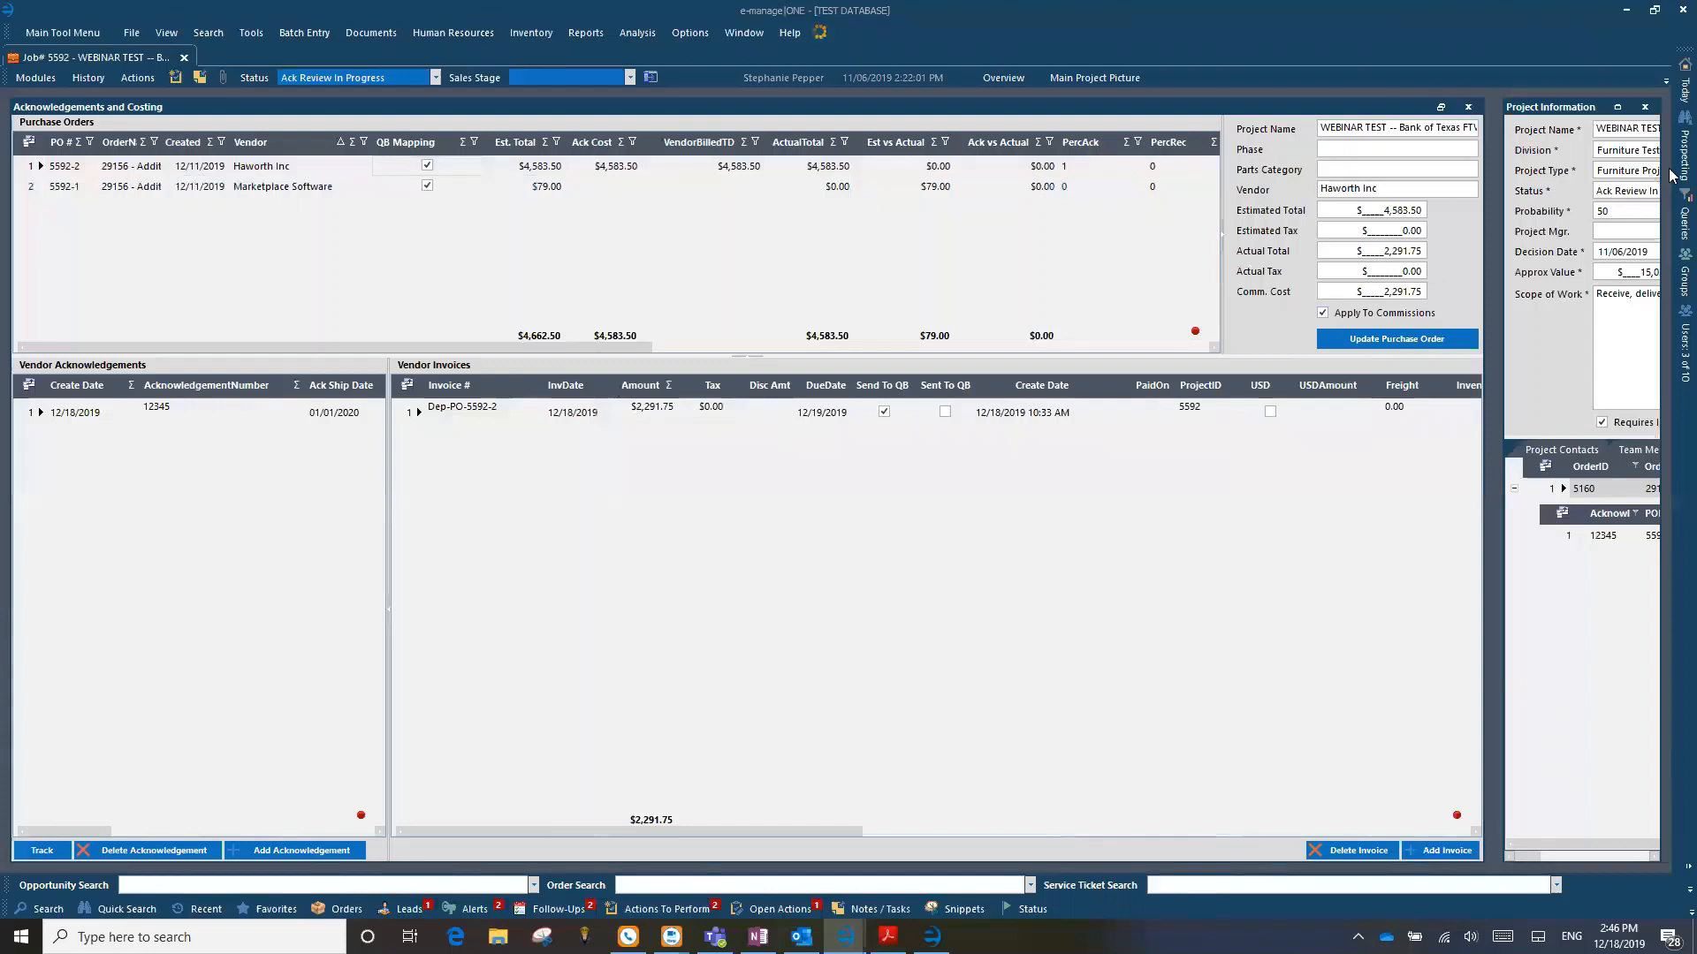
mouse_move(1685, 88)
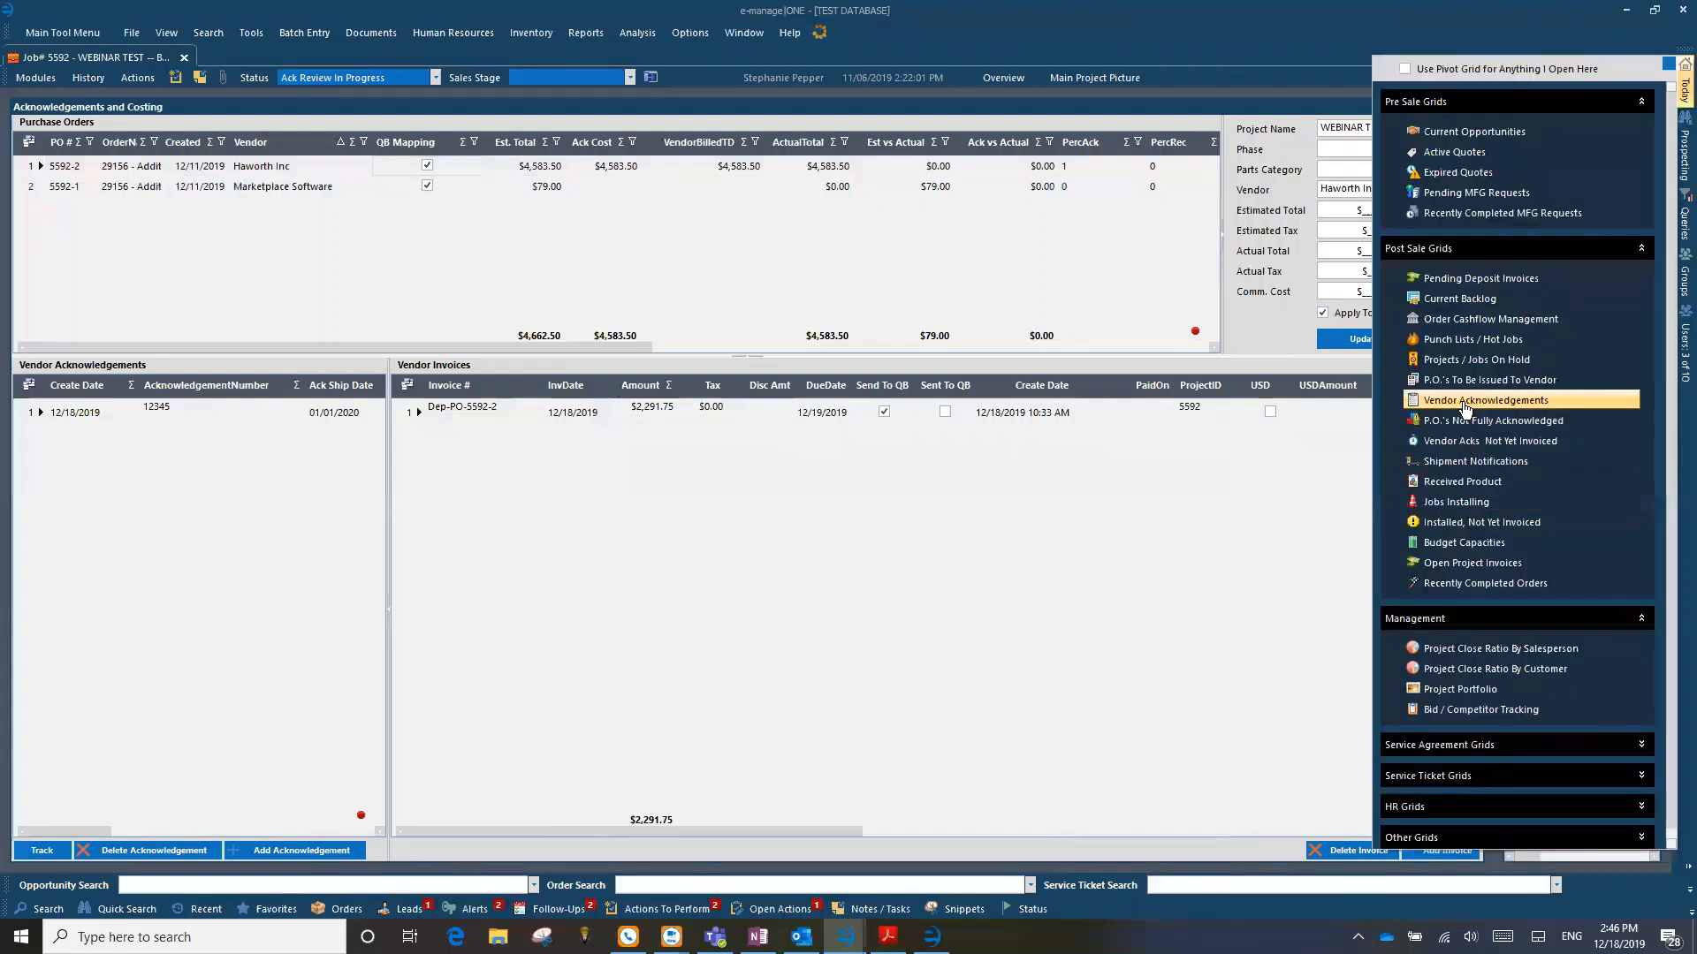
click(1464, 405)
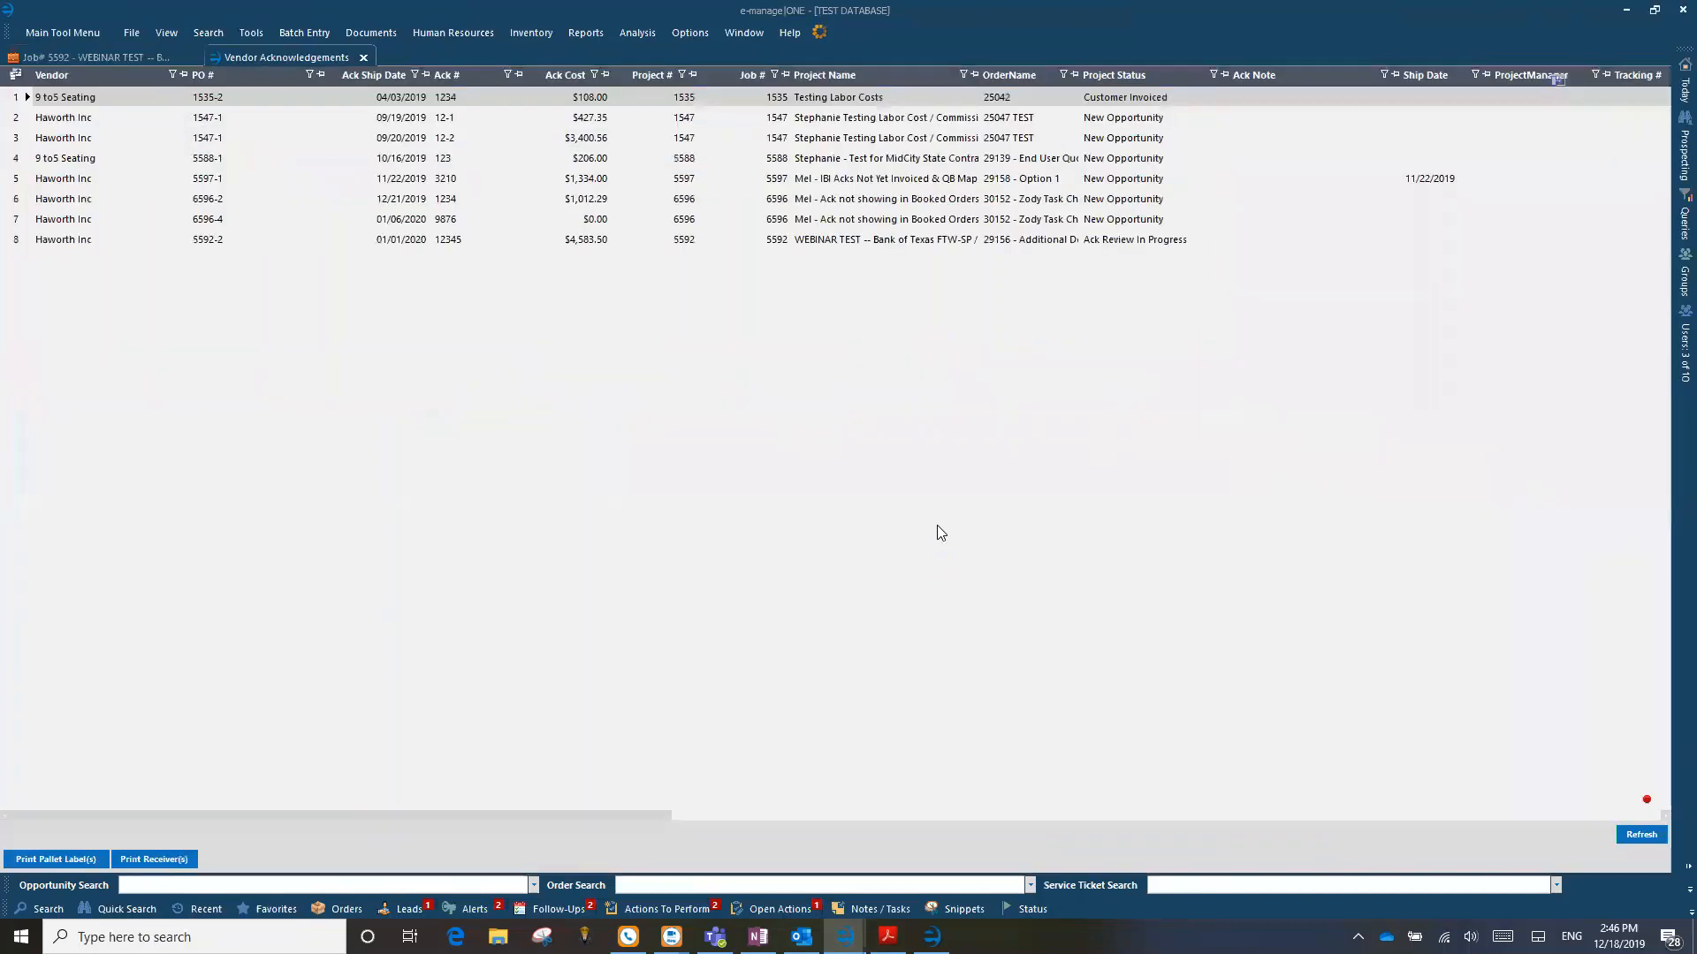
drag(283, 813, 159, 779)
click(284, 140)
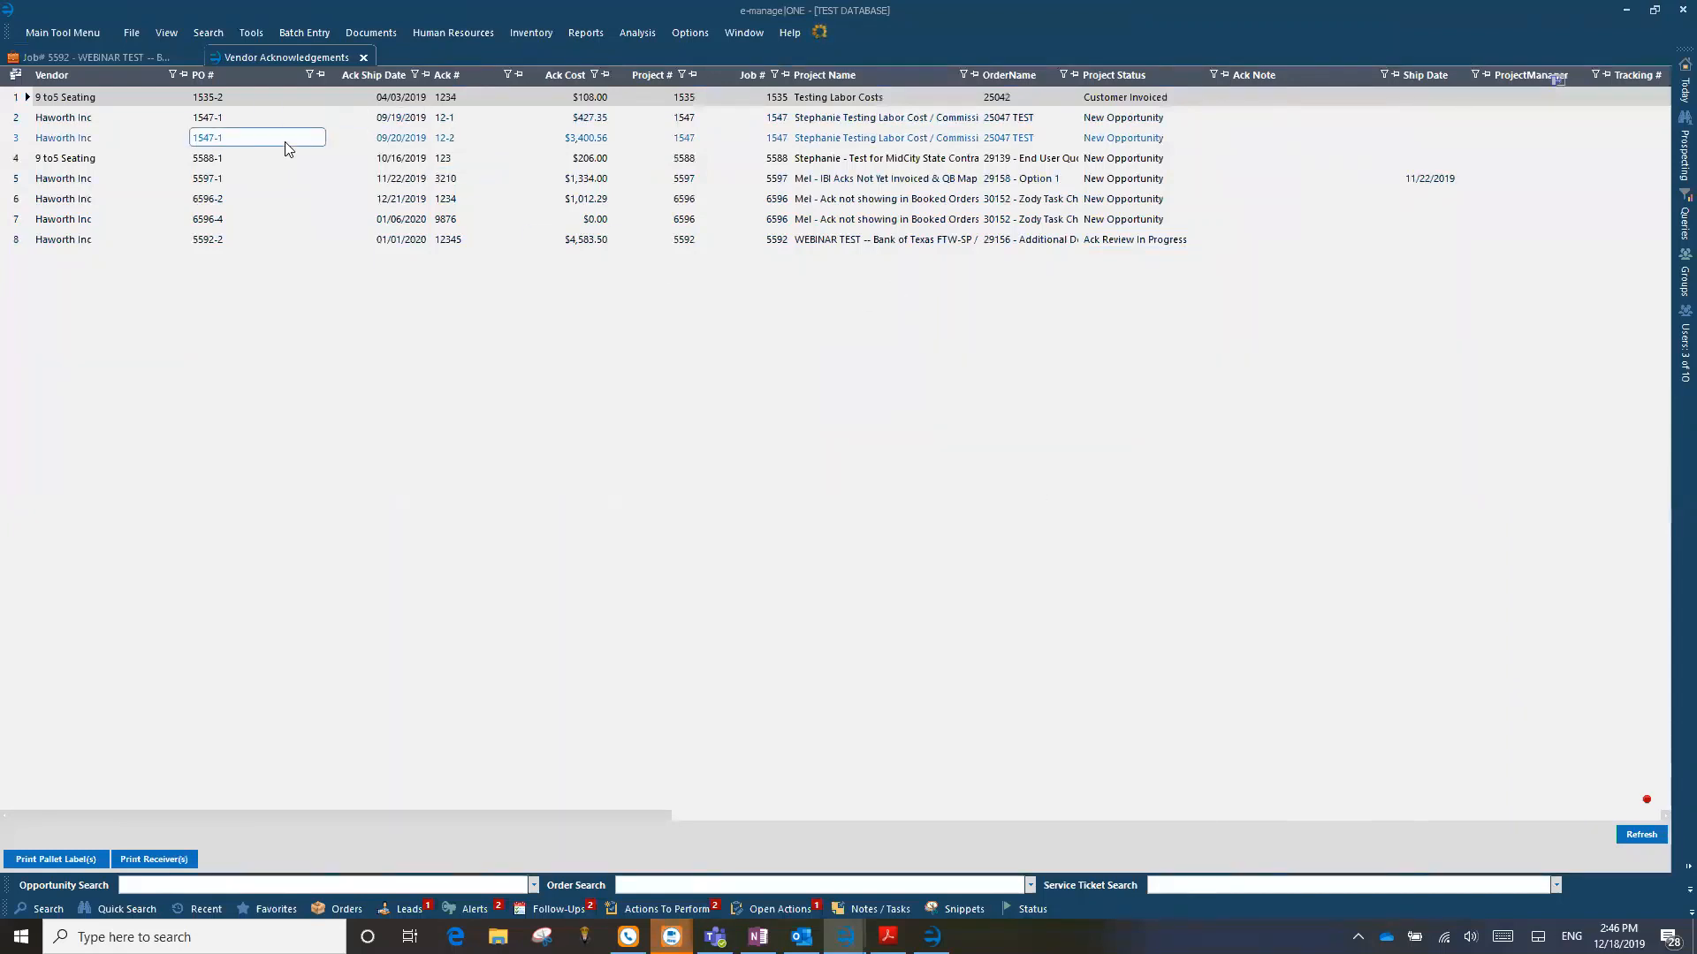
Step: Return to job 5592, open the vendor invoice Dep-PO-5592-2 to review its account allocation and acknowledgement, and close it
click(90, 53)
click(424, 411)
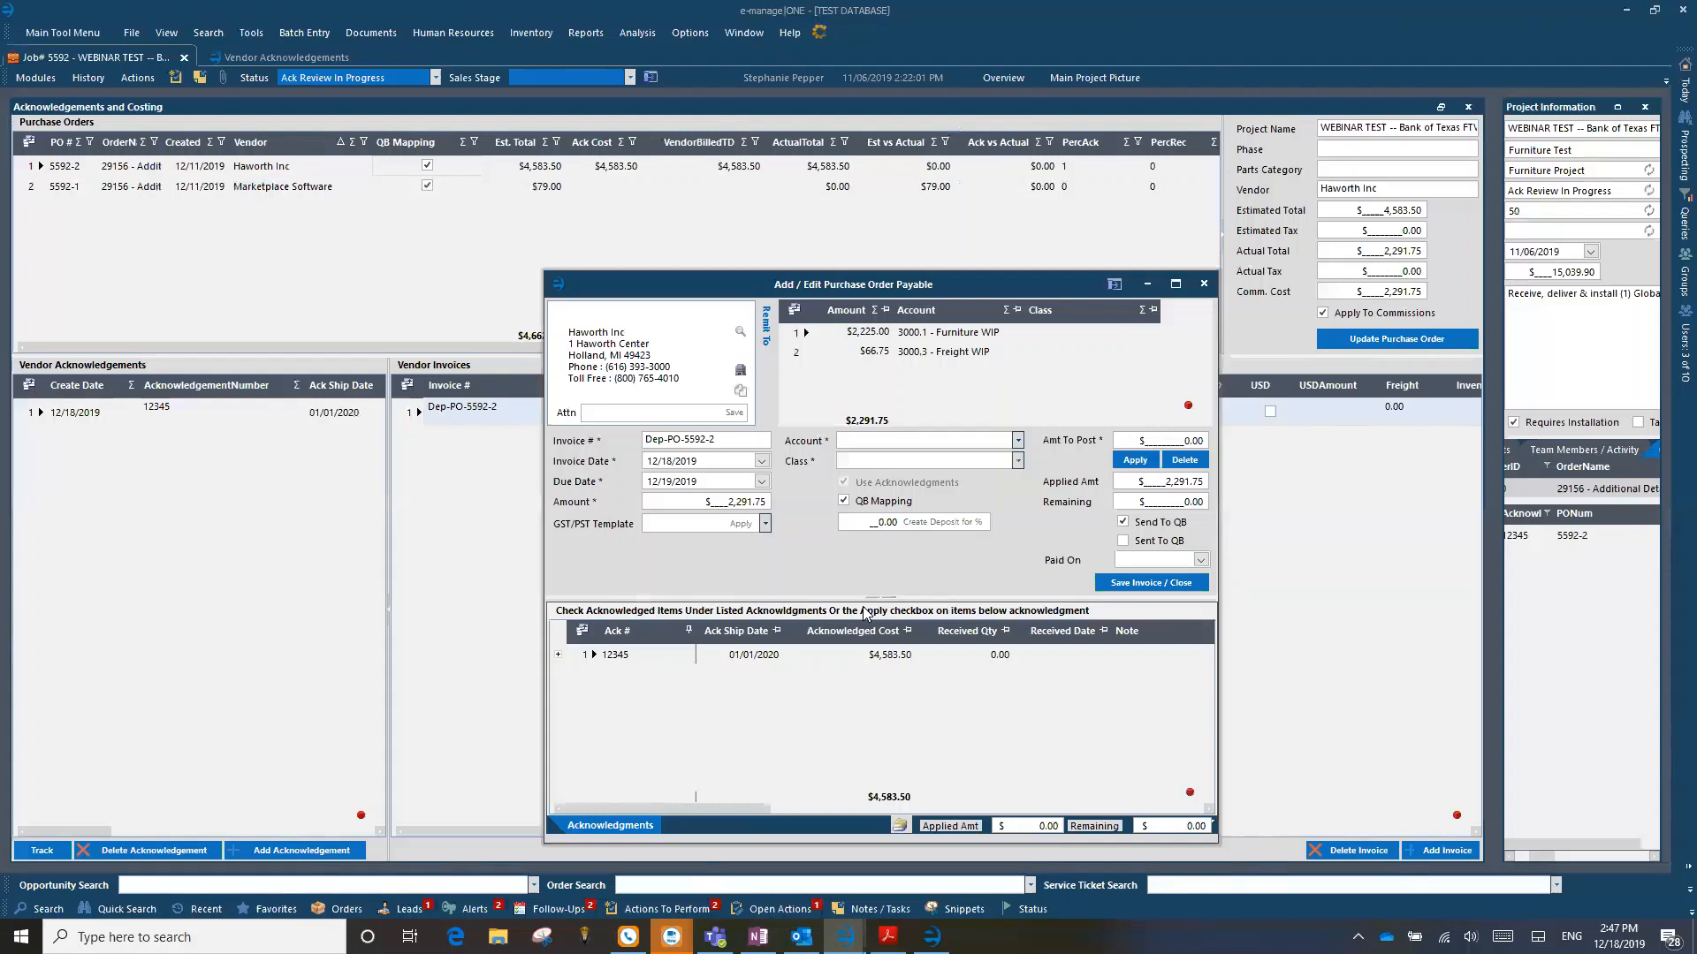
click(1204, 284)
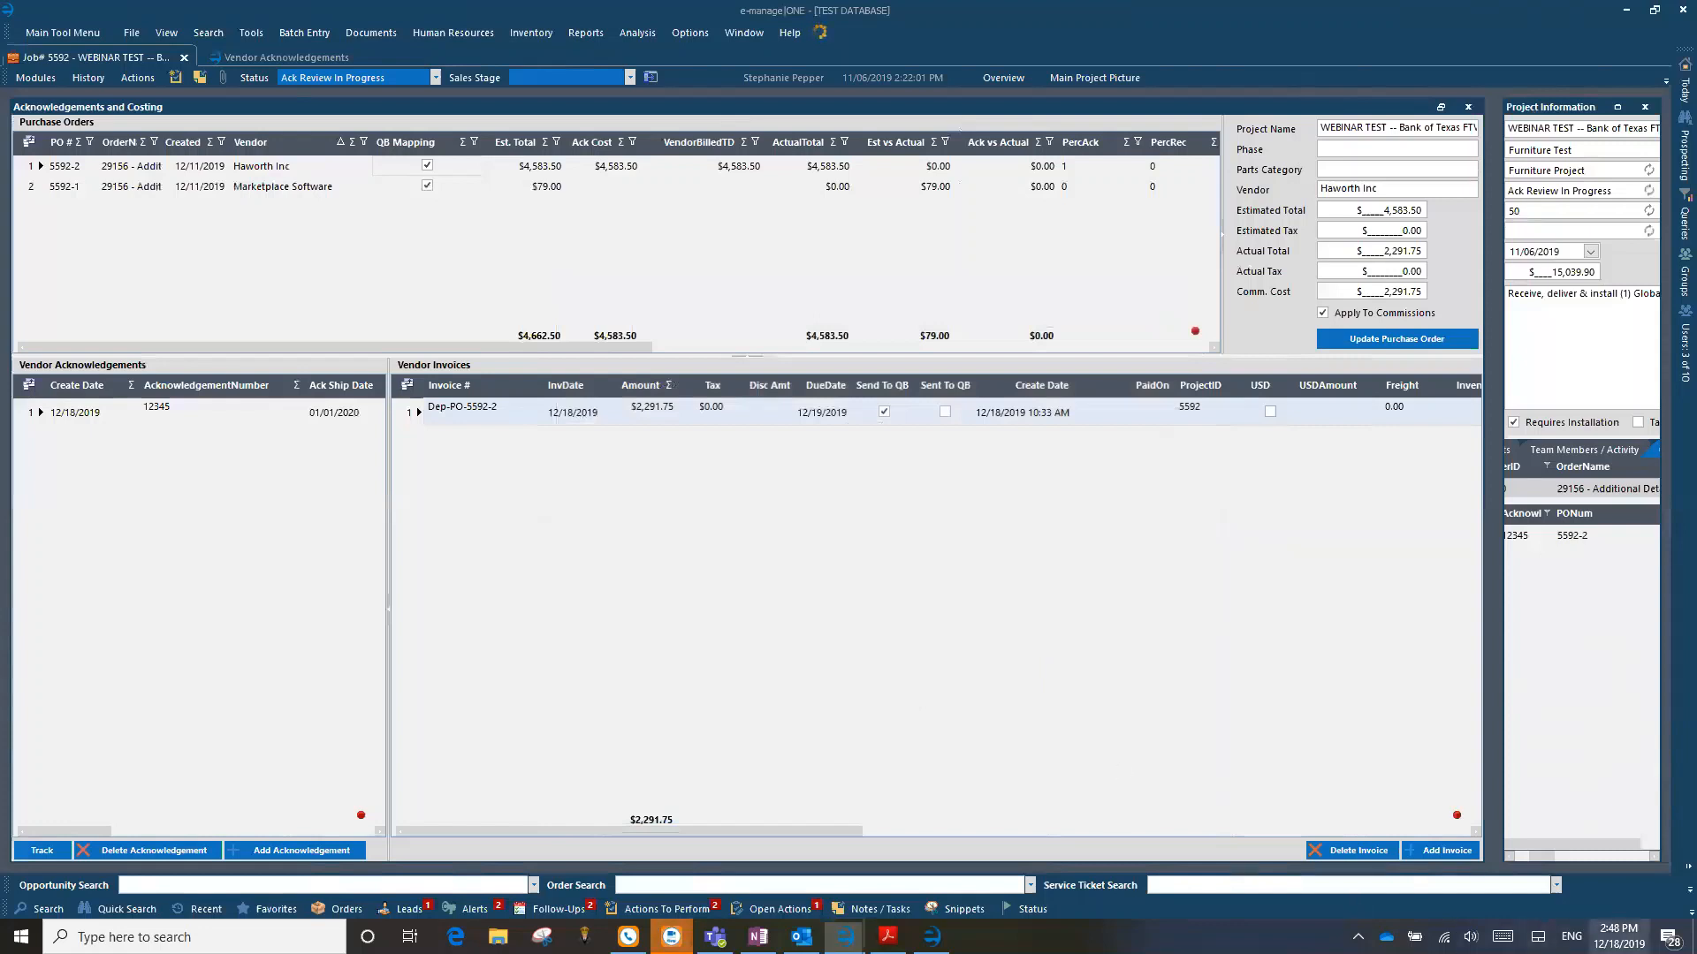
Step: Check the December 2019 calendar, and search OneNote for "web" to read the Webinars section's Back to the Basics Series page before returning to e-manage|ONE
click(1619, 936)
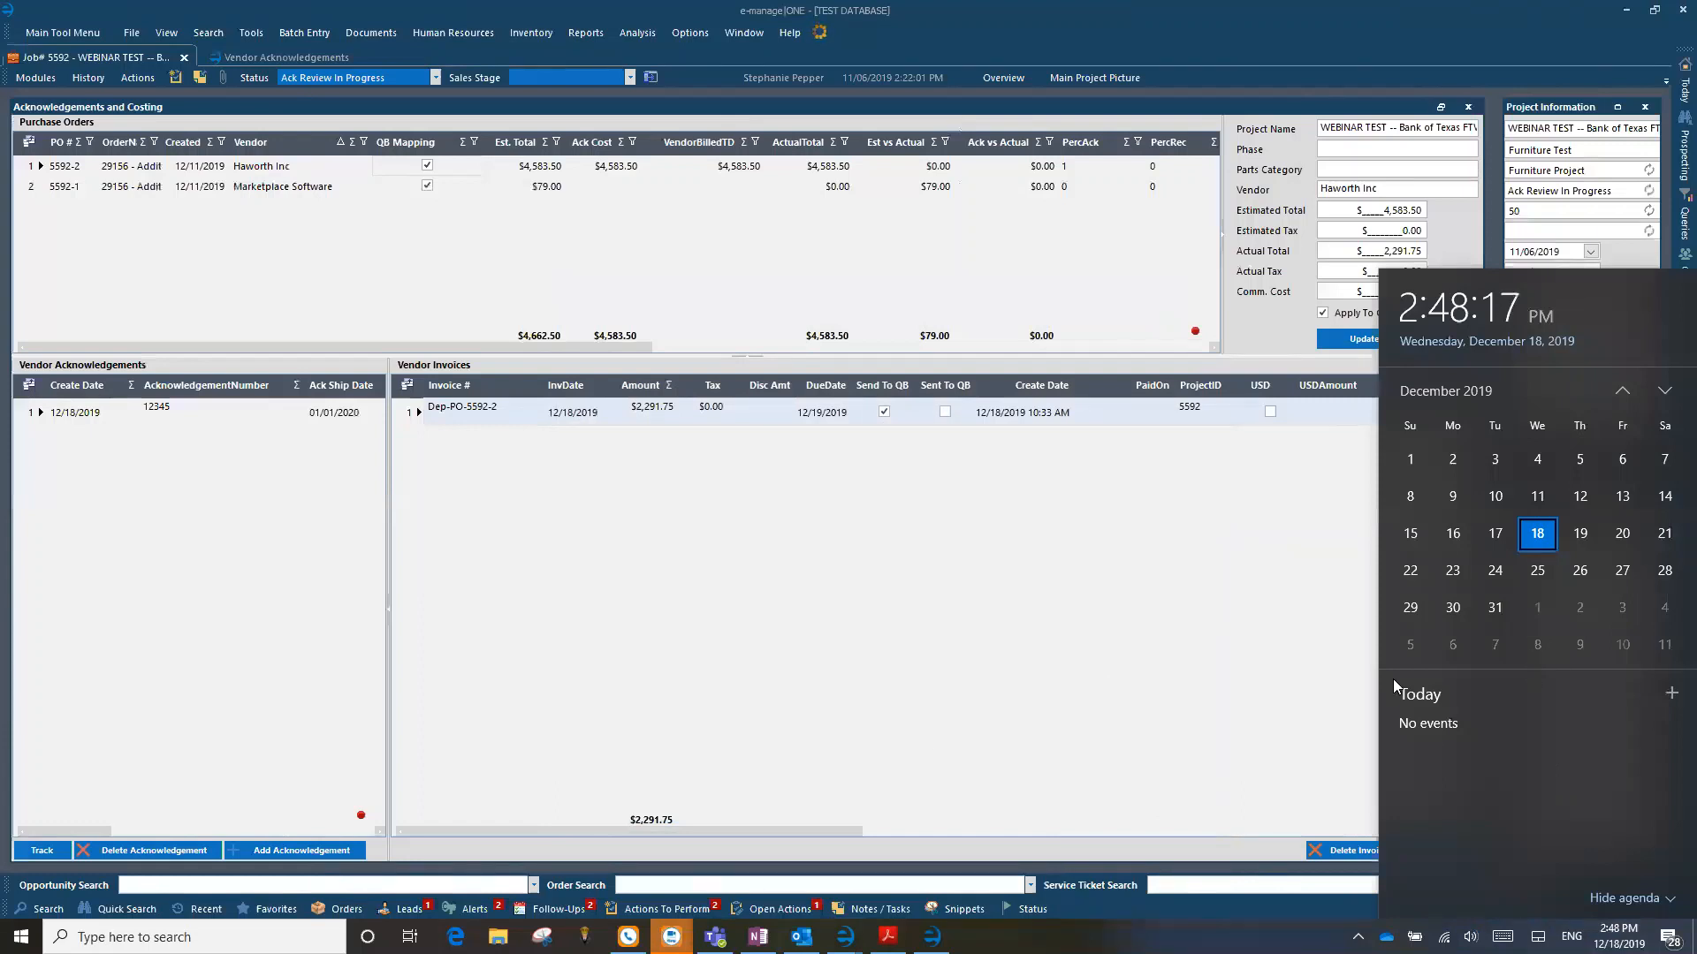
click(735, 682)
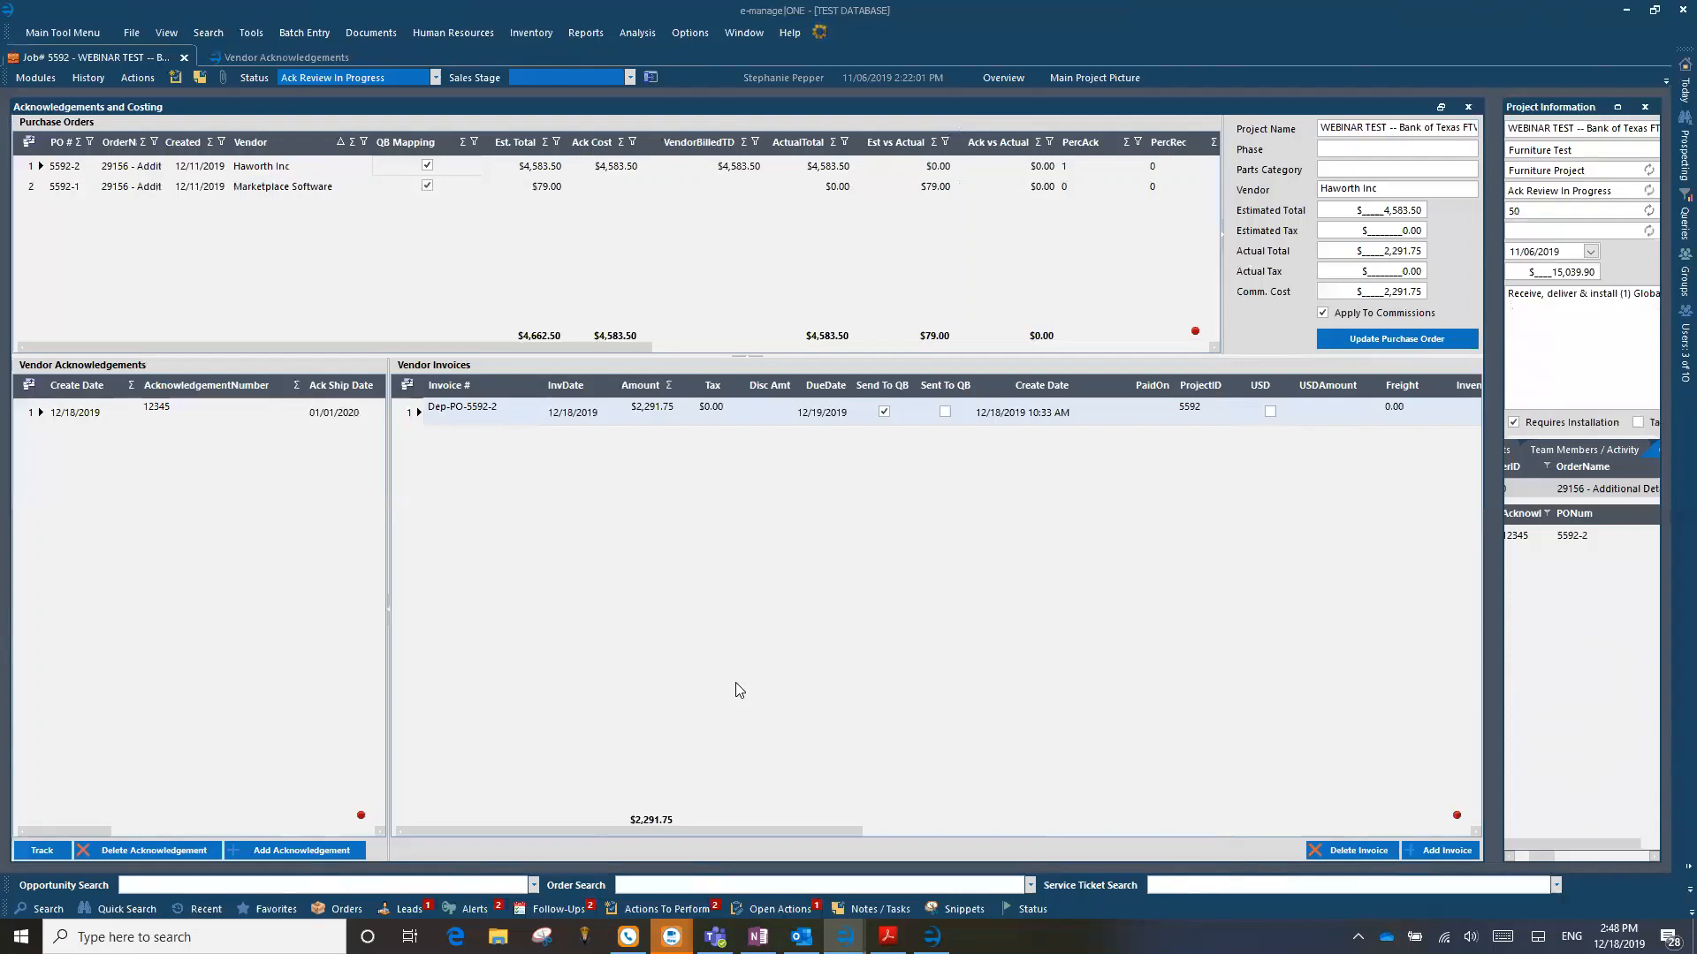
click(758, 937)
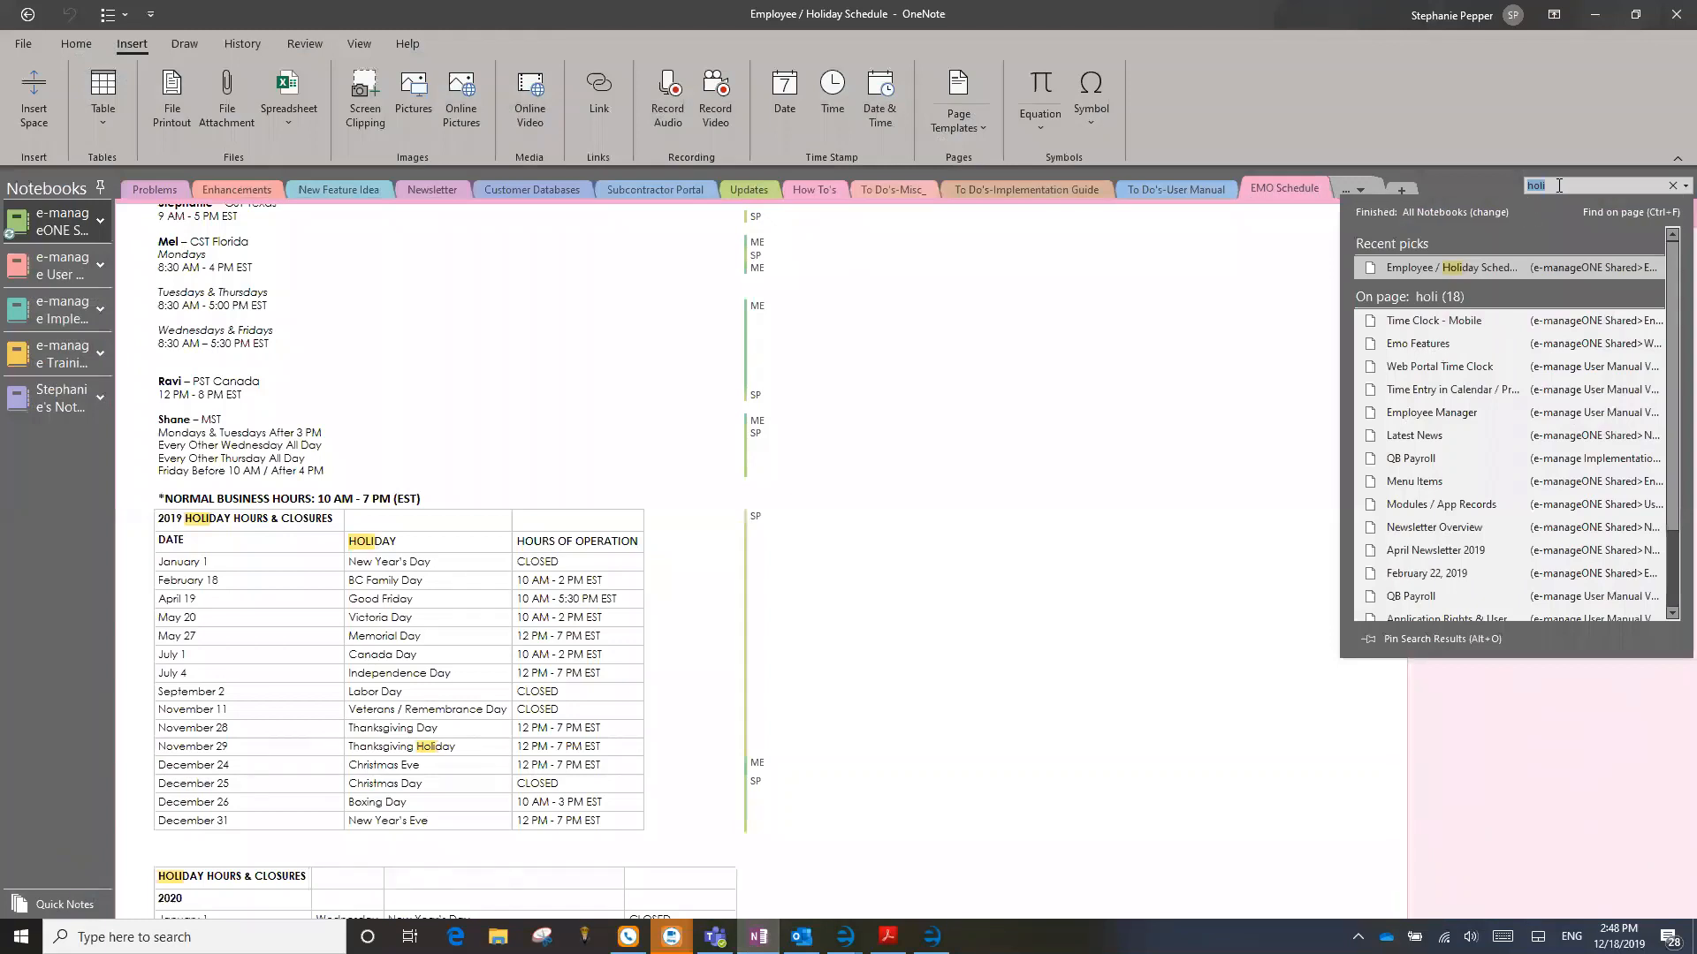
text(web)
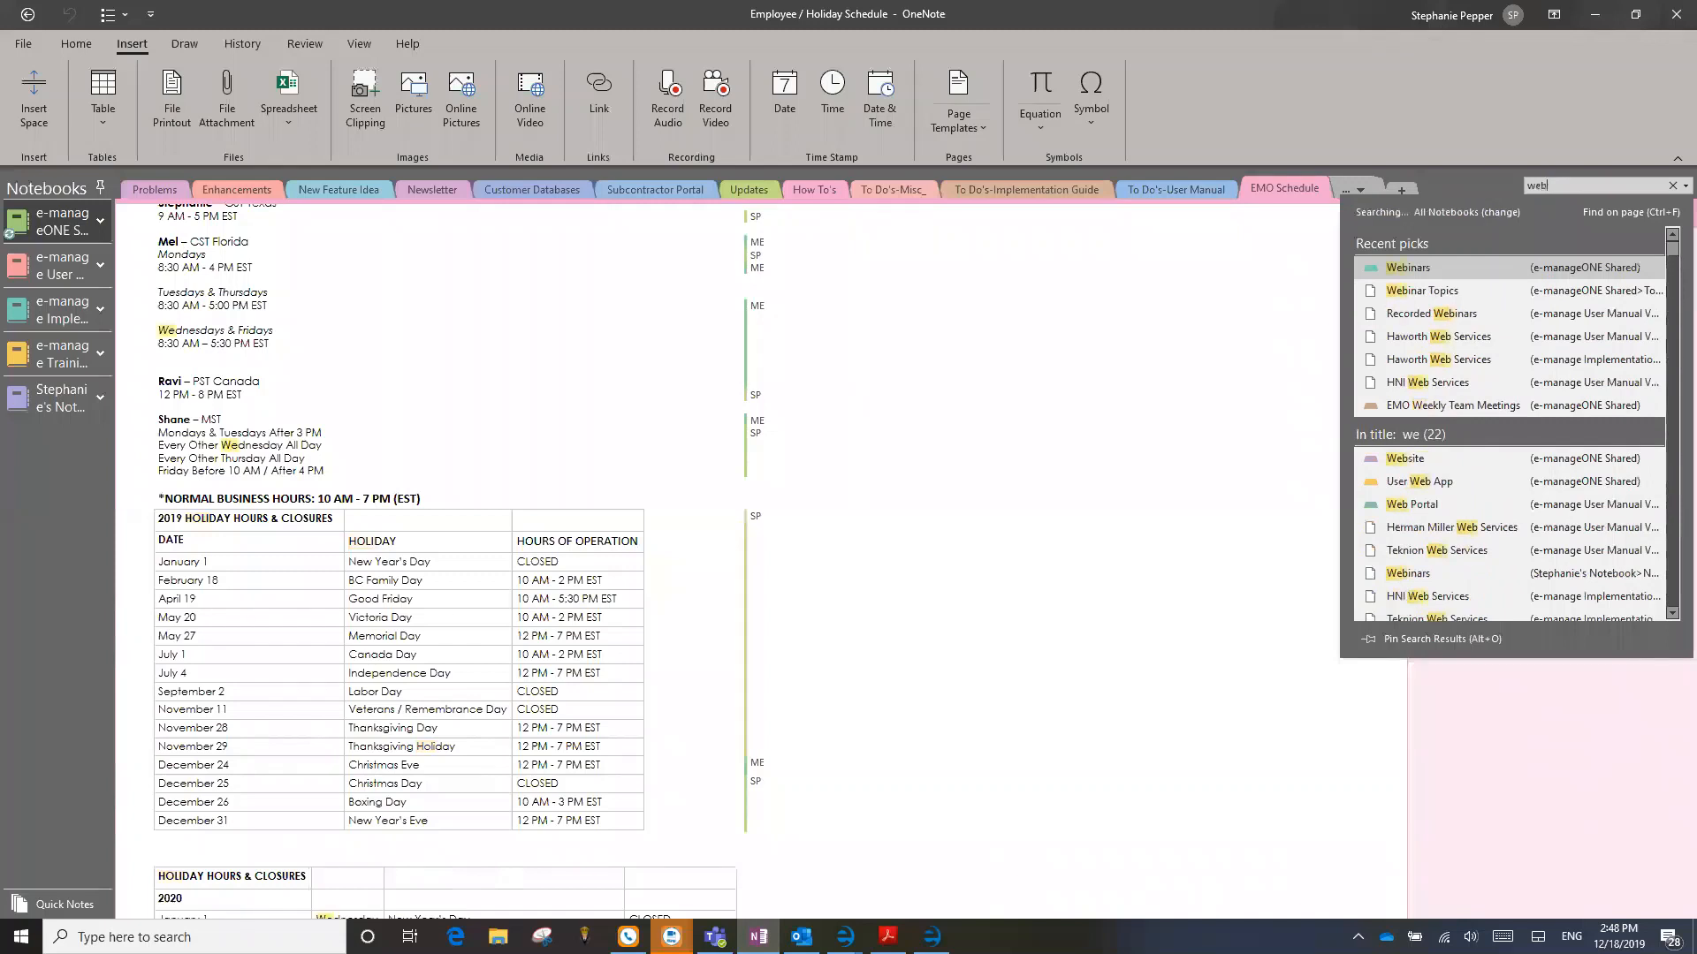
click(1437, 270)
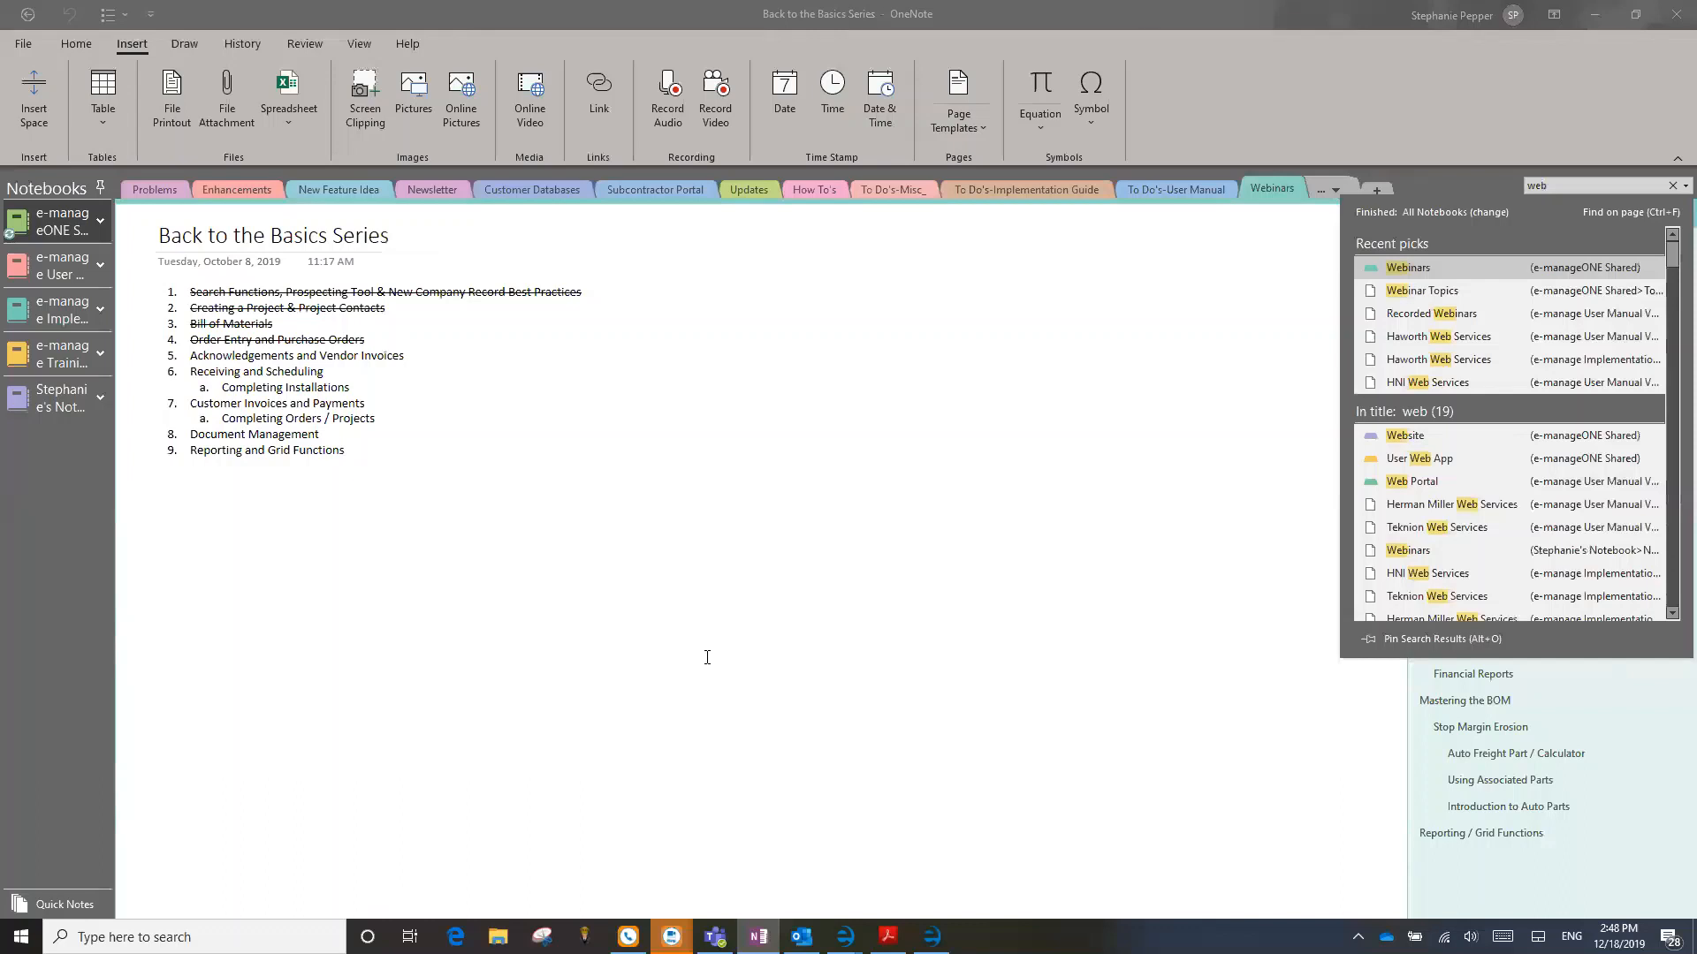
click(1596, 19)
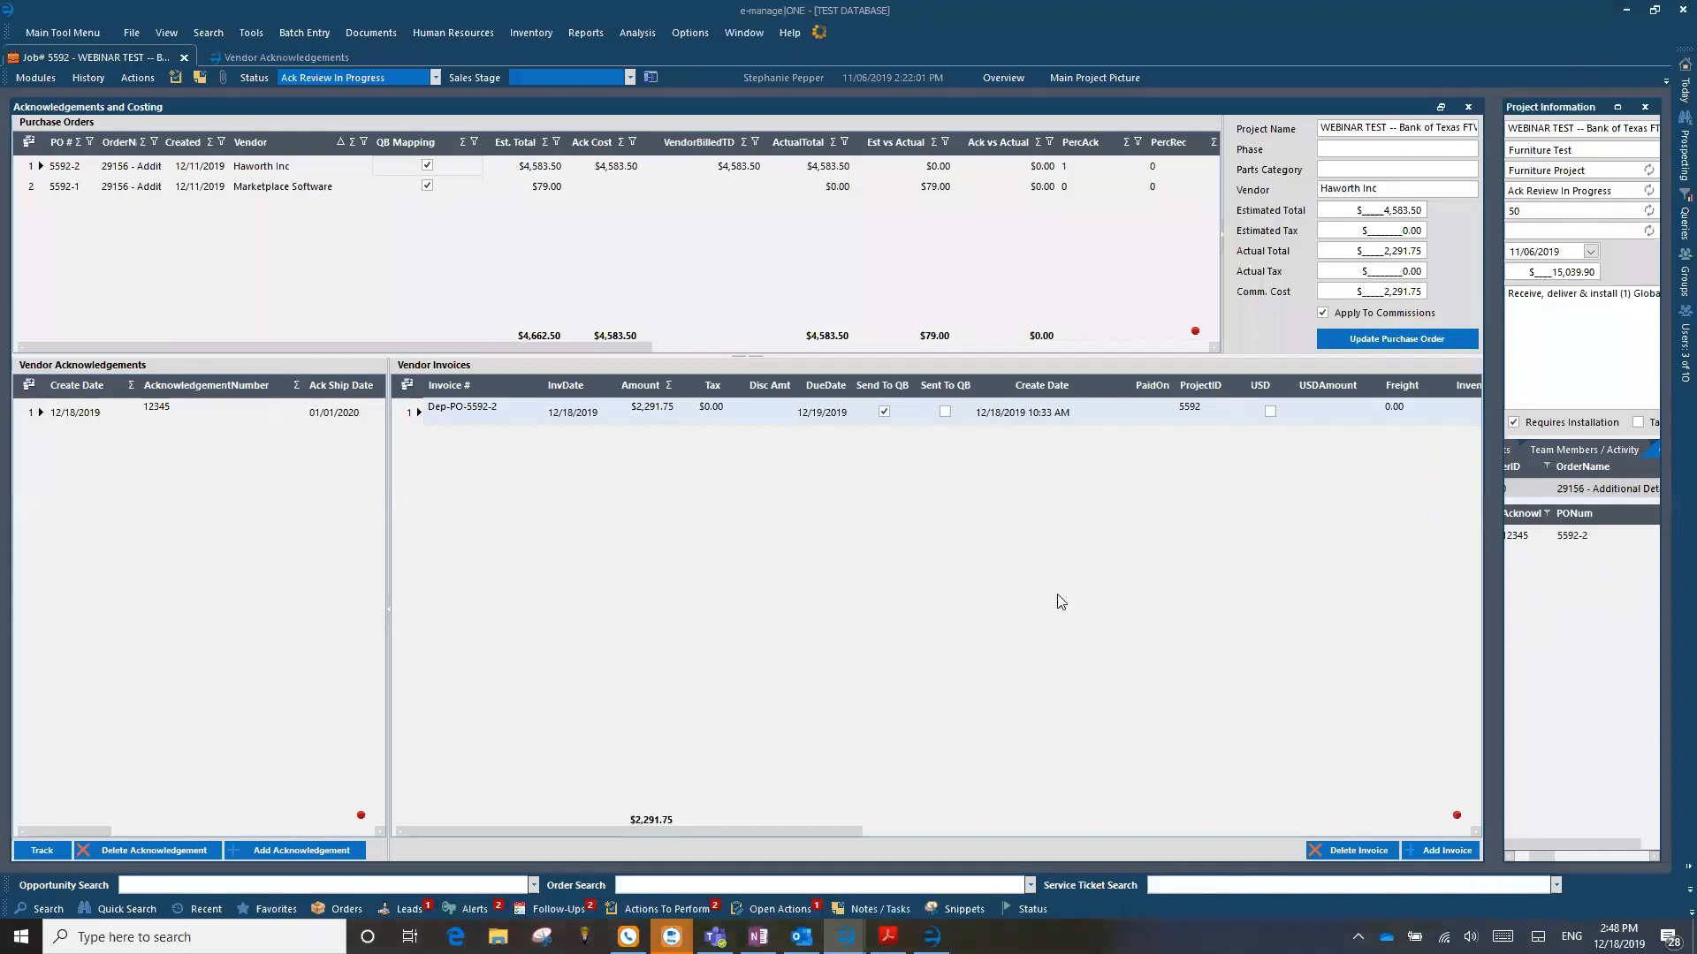